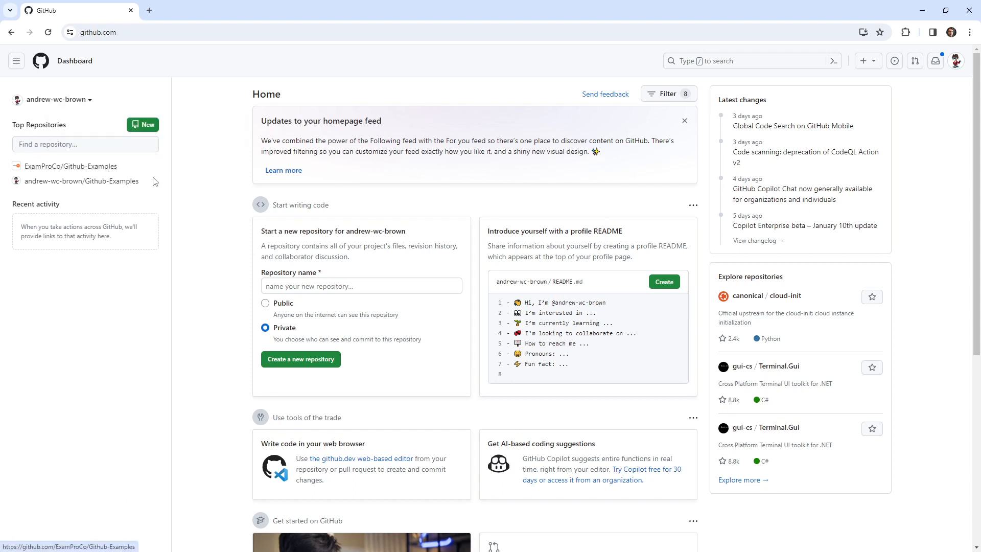
Open the forked Github-Examples repository and start creating a new file on its main branch.
mouse_move(103, 172)
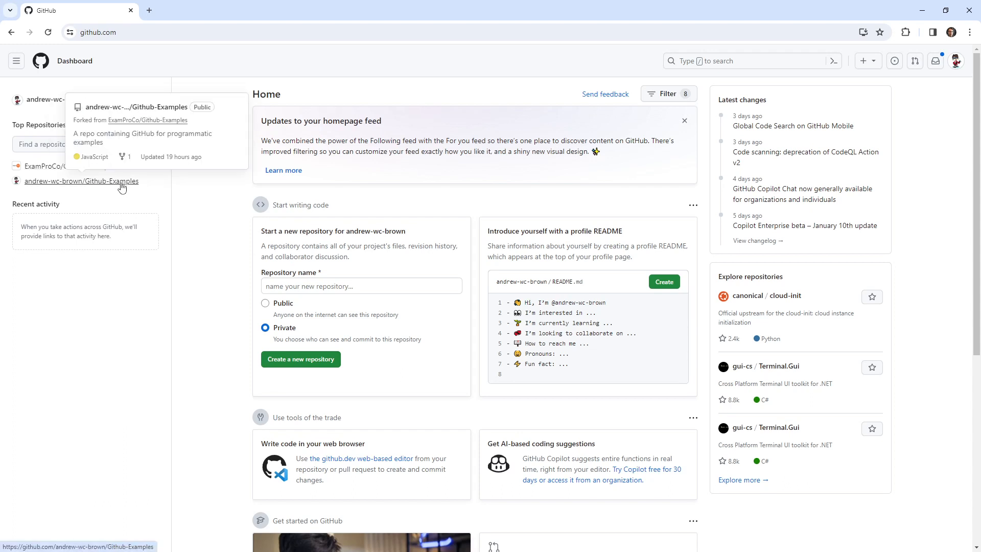
click(114, 183)
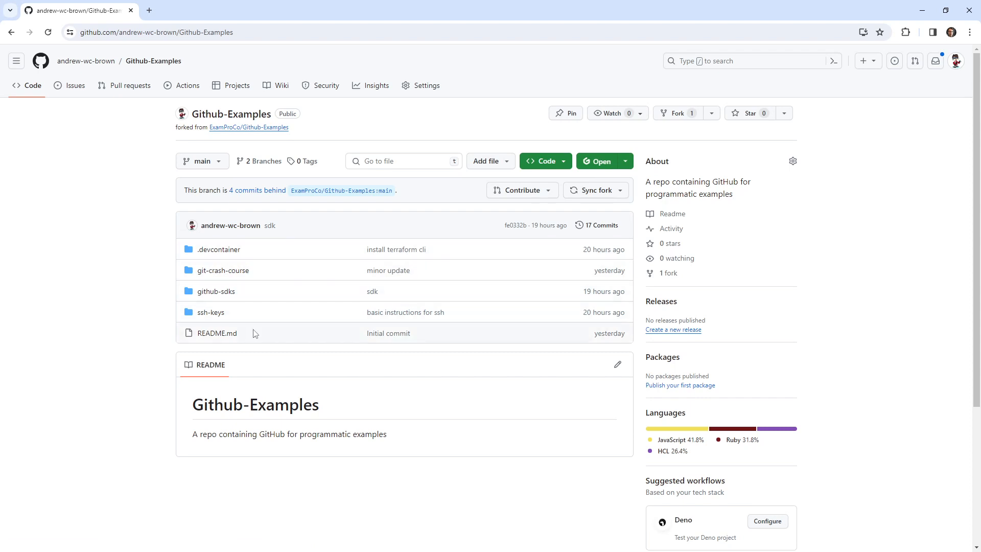
click(500, 162)
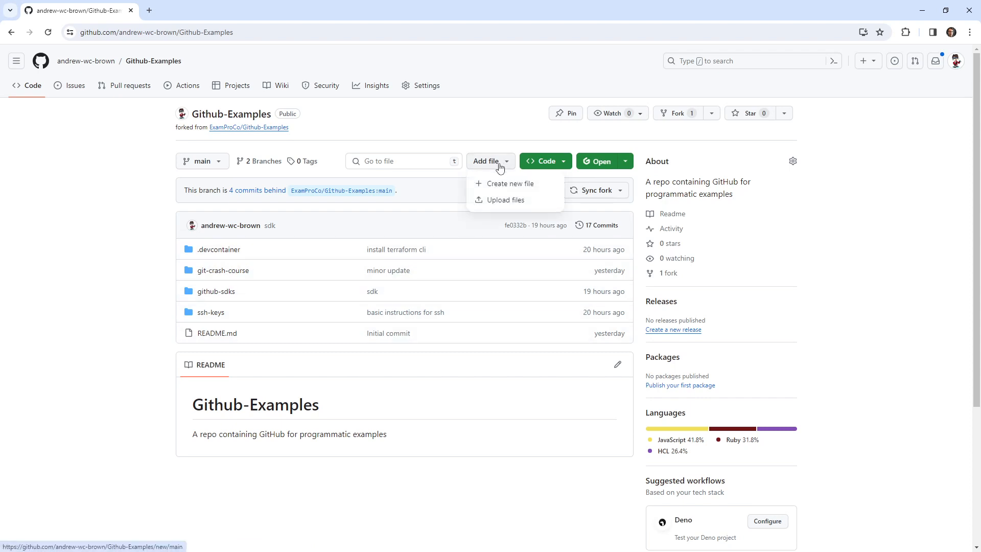
click(499, 190)
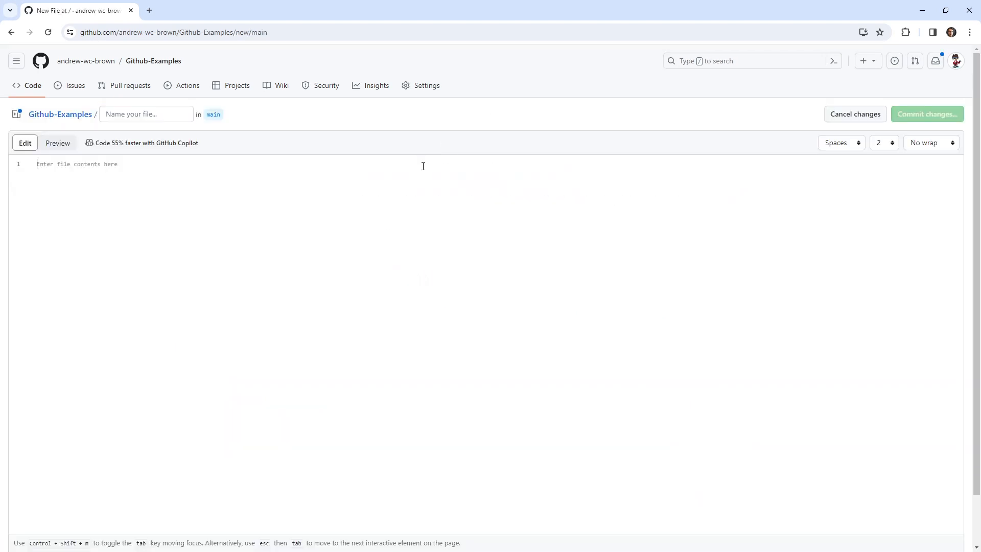
Name the new file Readme.md inside a new folder called markdown.
click(159, 114)
text(markdown )
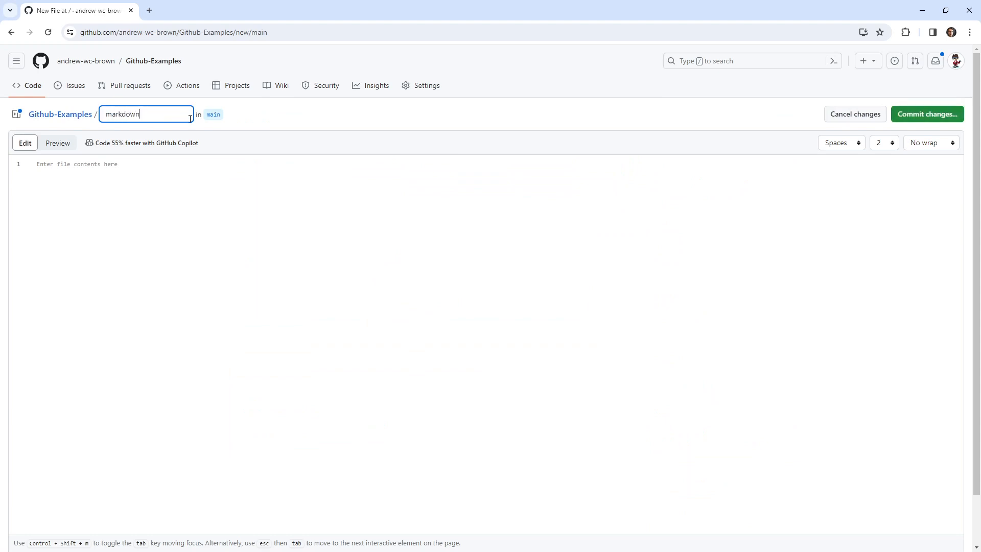
text(/ )
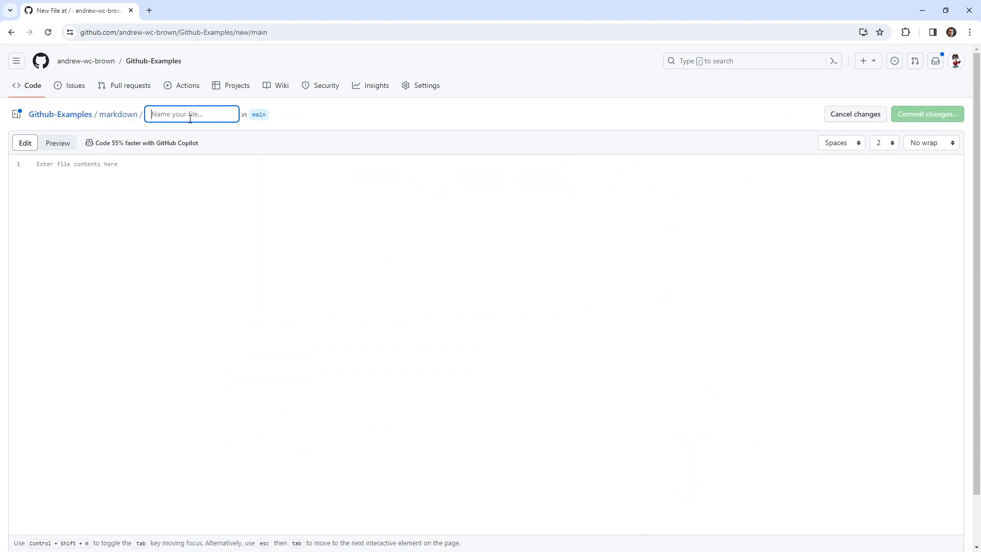
text(Readme )
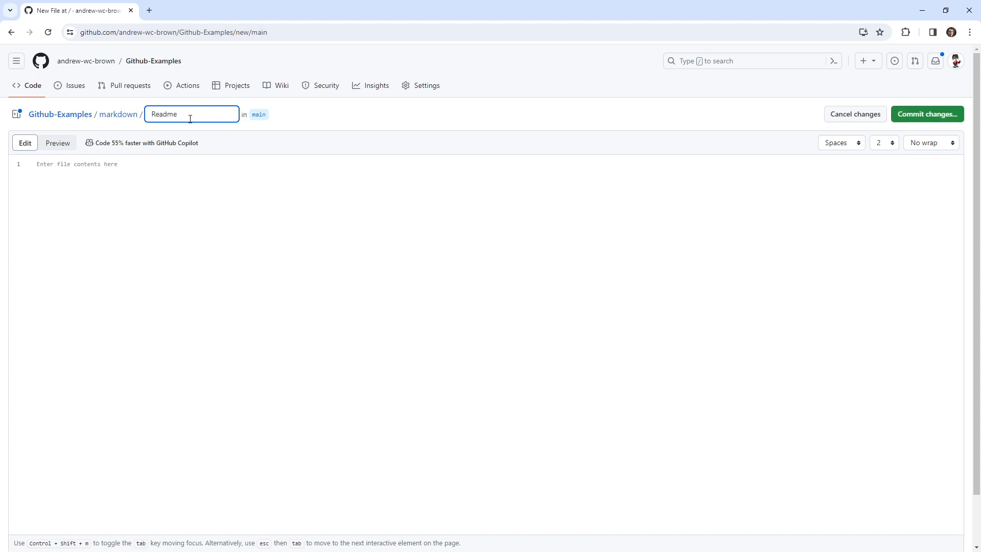
text(/)
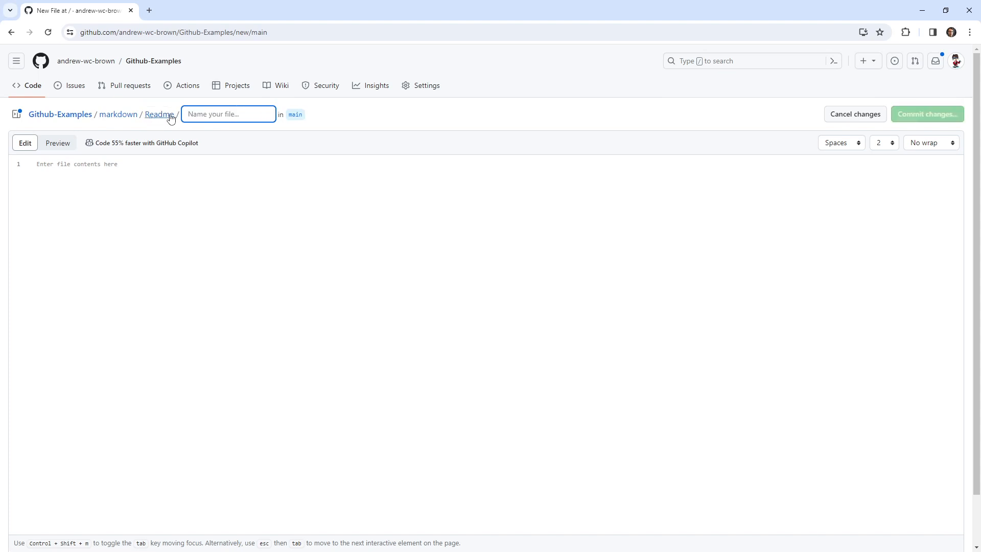
key(BackSpace)
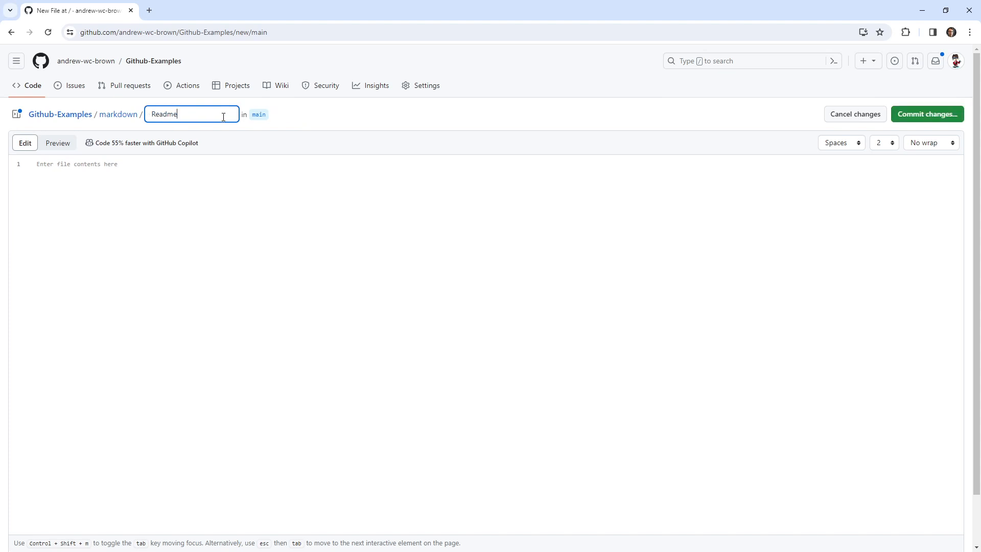
text(.md)
Write the level-two heading "## Markdown Example" on the first line of the file.
click(199, 216)
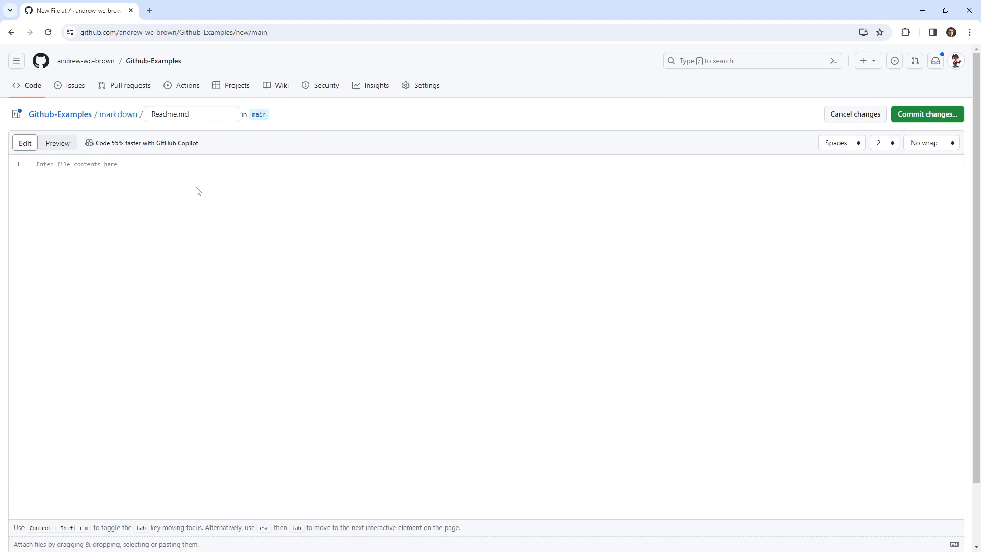
click(59, 143)
click(25, 144)
text(## Ma)
text(a)
key(BackSpace)
key(BackSpace)
key(BackSpace)
text(MArk)
key(BackSpace)
key(BackSpace)
key(BackSpace)
text(arkdown Example)
key(ctrl+plus)
key(ctrl+plus)
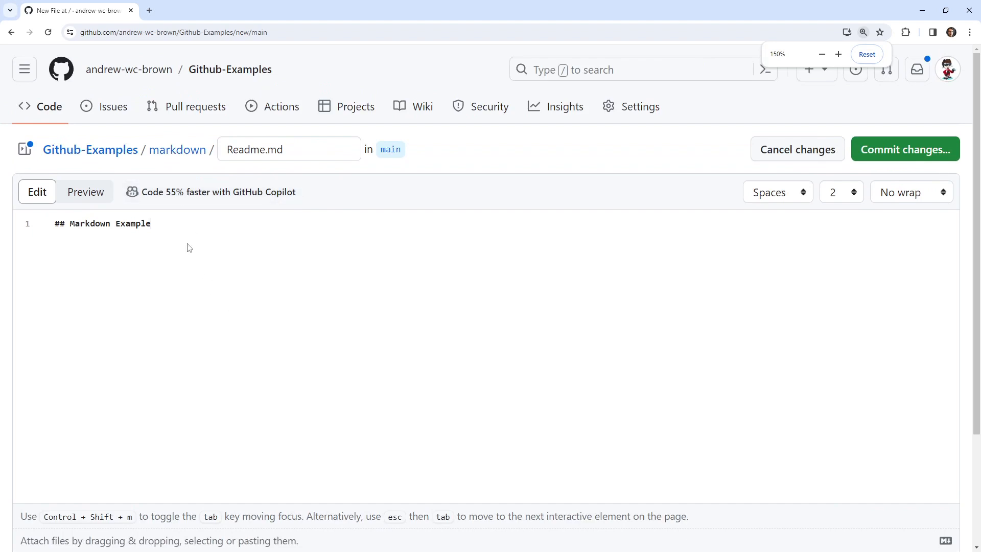
Below the heading, add a dash list with the items headings, unordeded lists, ordered lists, text formatting and code.
key(Return)
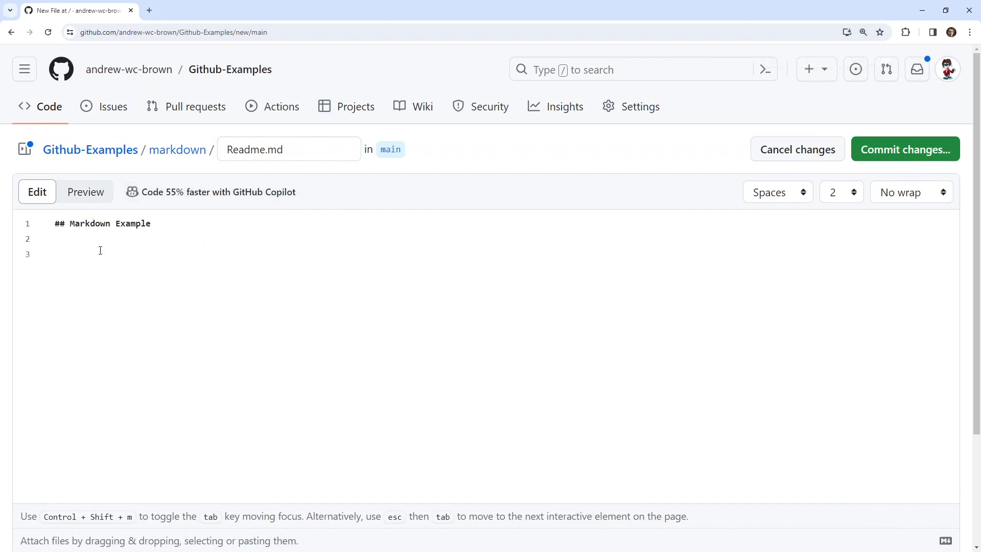
text(- headings)
text(unonrdeded listsordere)
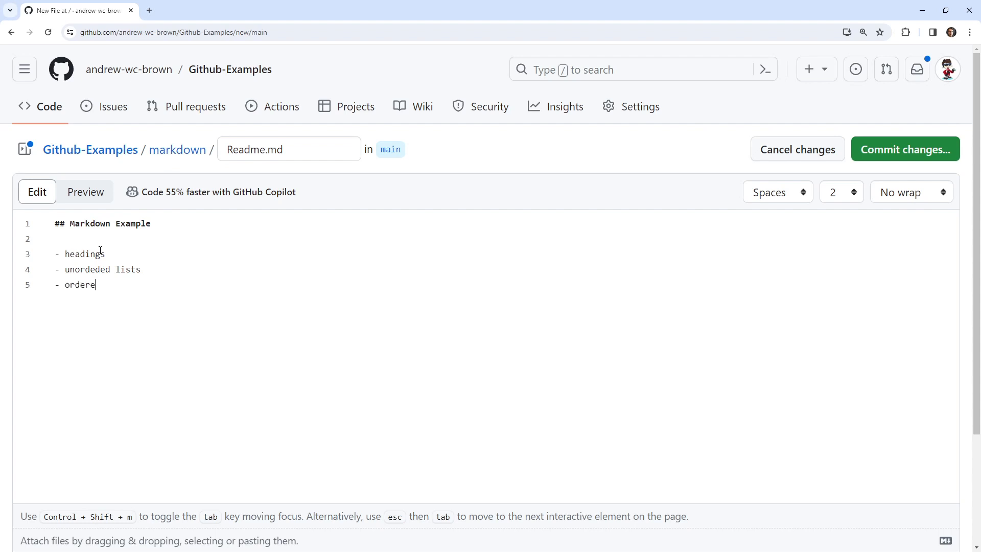
text(d lists)
text(fo)
key(BackSpace)
key(BackSpace)
text(text formatting - )
text(code)
key(Return)
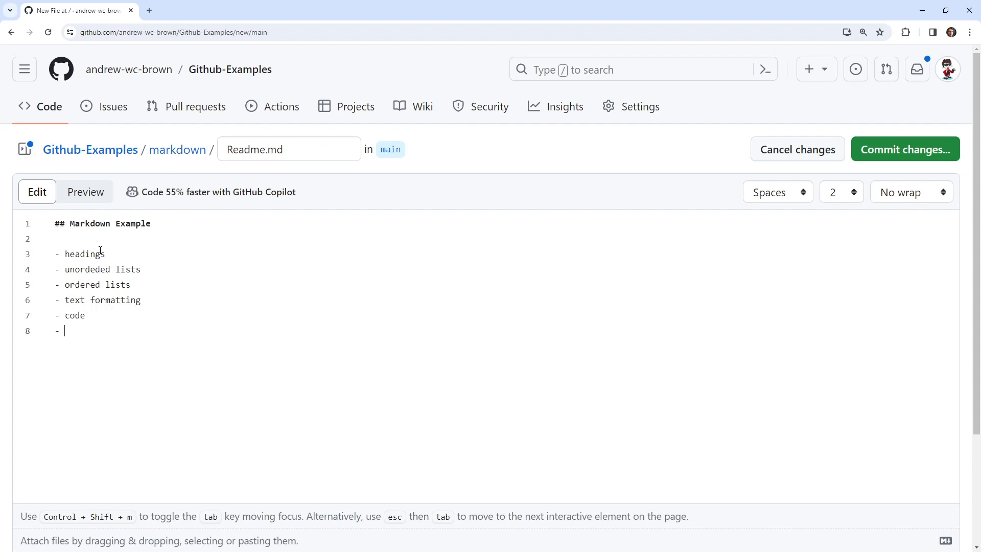
Extend the dash list with the items tables, autolists and lists.
text(tables - )
text(autolis)
text(ts)
key(Return)
text(lists)
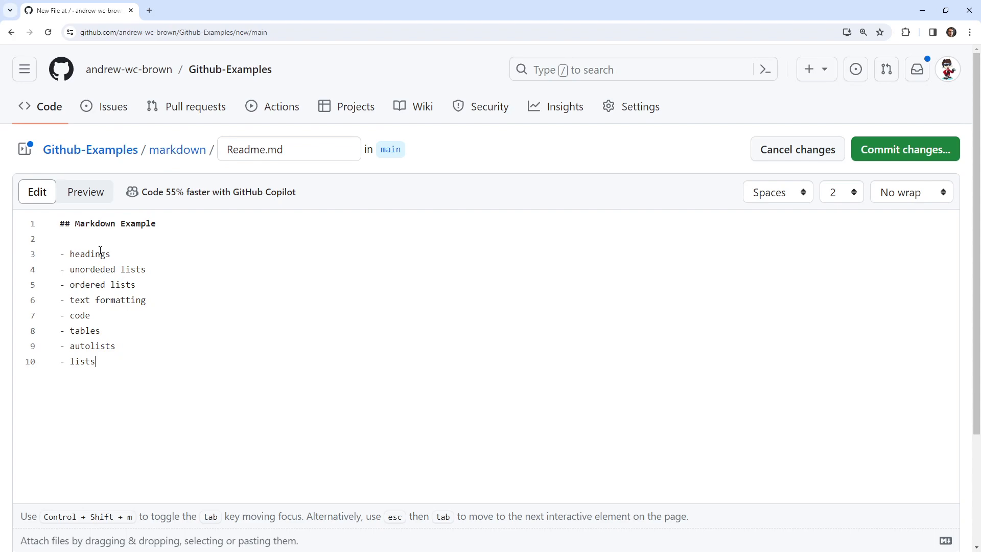
Insert the items links and images between tables and autolists in the list.
click(134, 330)
key(Return)
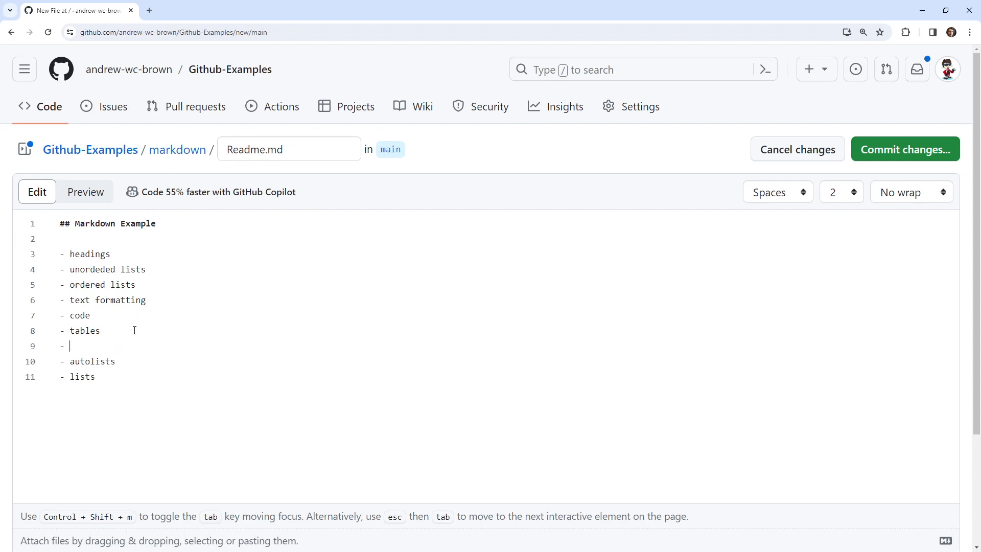
text(mages)
key(BackSpace)
key(BackSpace)
key(BackSpace)
key(BackSpace)
key(BackSpace)
text(links)
key(Return)
text(images)
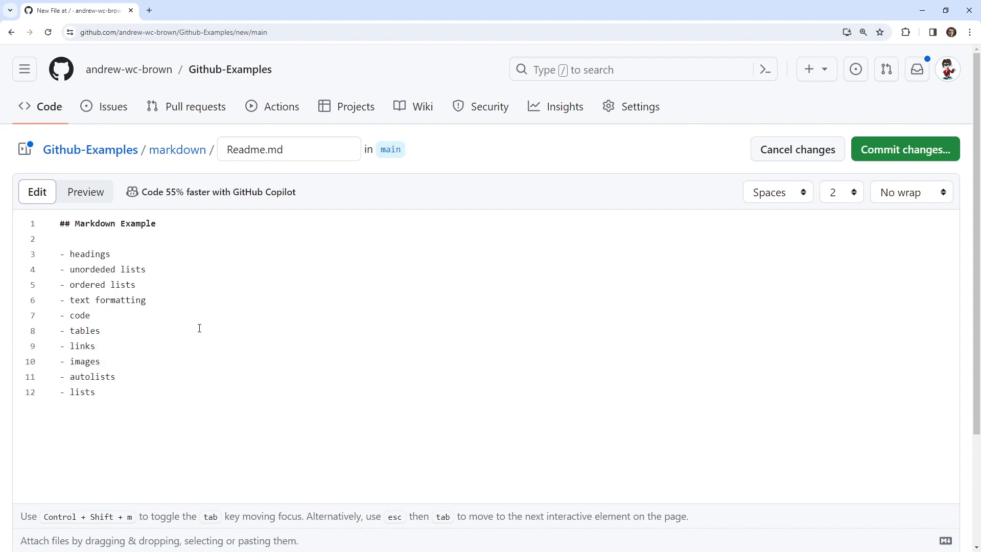
Replace the first word of the second list item so that it reads "undorded lists".
right_click(86, 270)
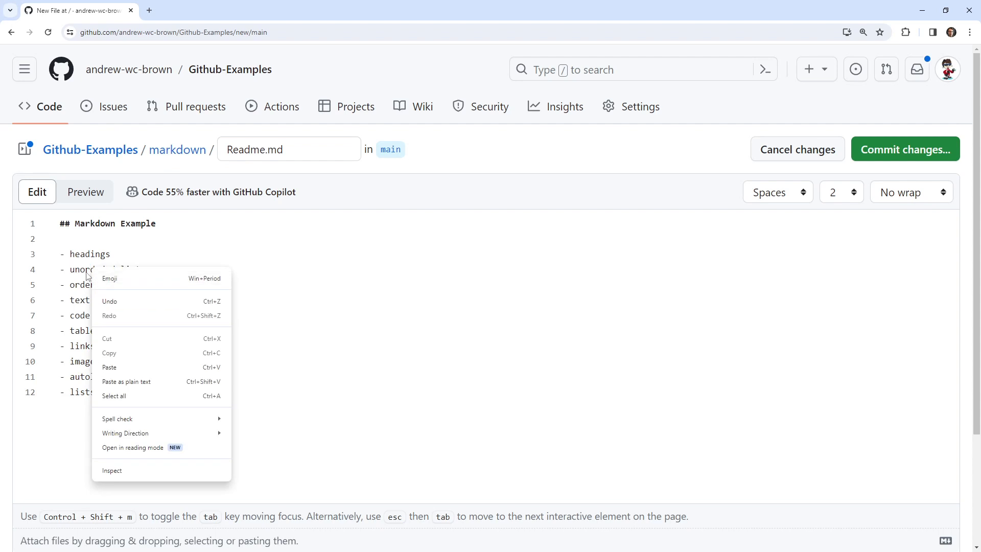
key(Escape)
text(underoded)
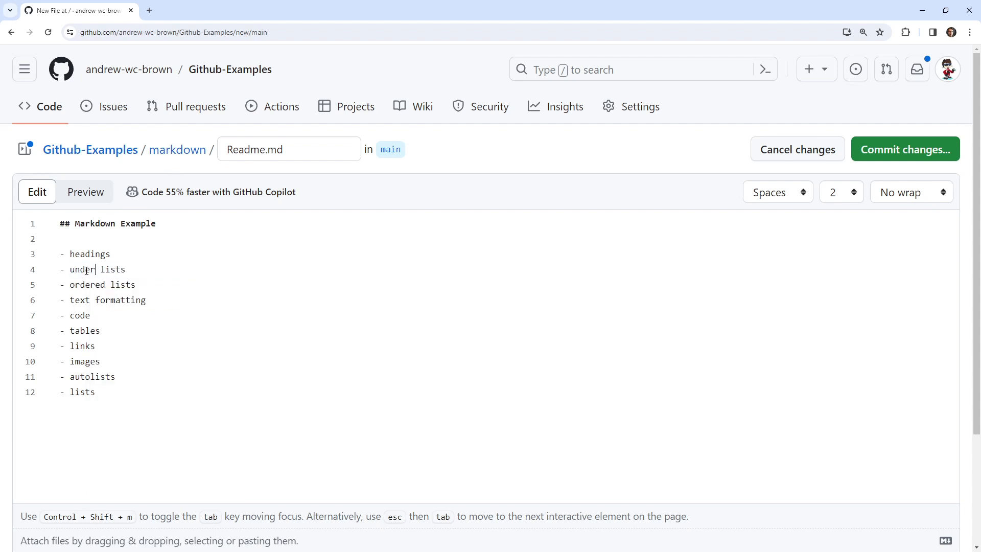
key(BackSpace)
key(BackSpace)
key(BackSpace)
key(BackSpace)
key(BackSpace)
key(BackSpace)
text(orded)
Commit the new file directly to the main branch with the message "Create Readme.md" and review the rendered Readme.
click(894, 150)
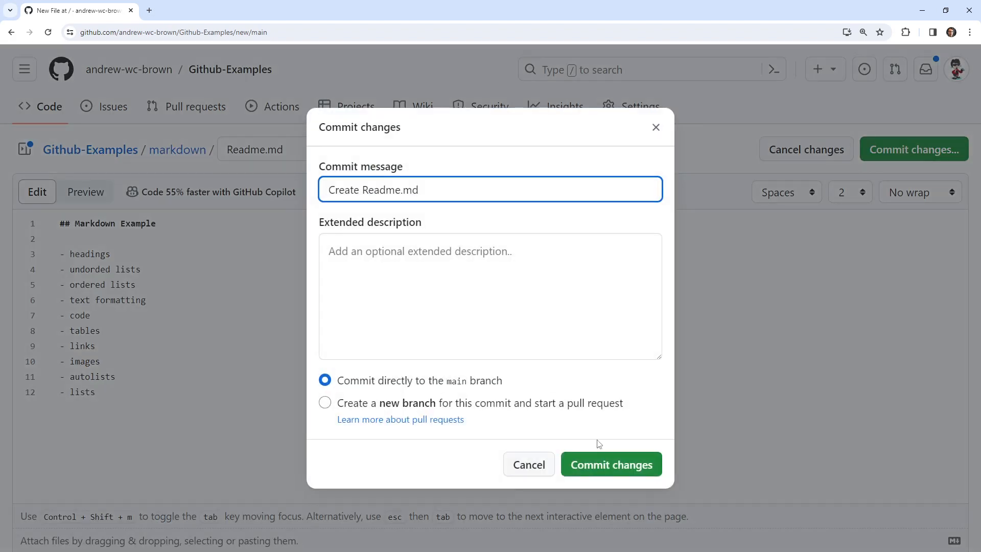
click(605, 466)
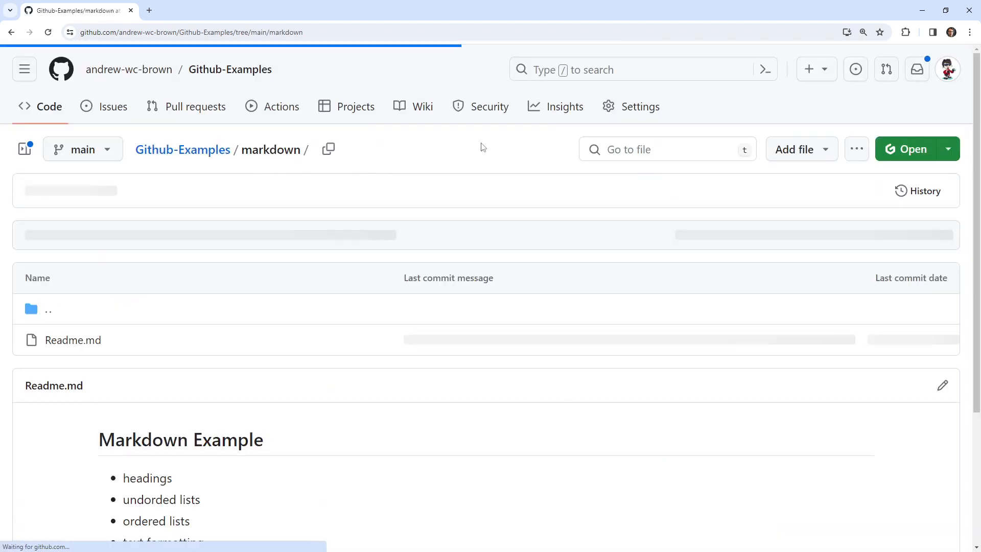
scroll(383, 372, down, 3)
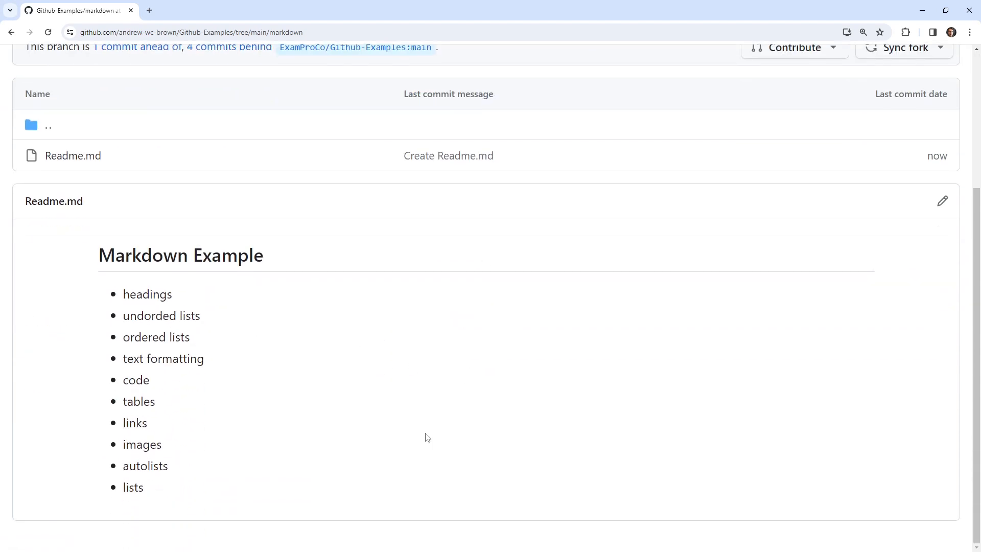
scroll(427, 437, up, 3)
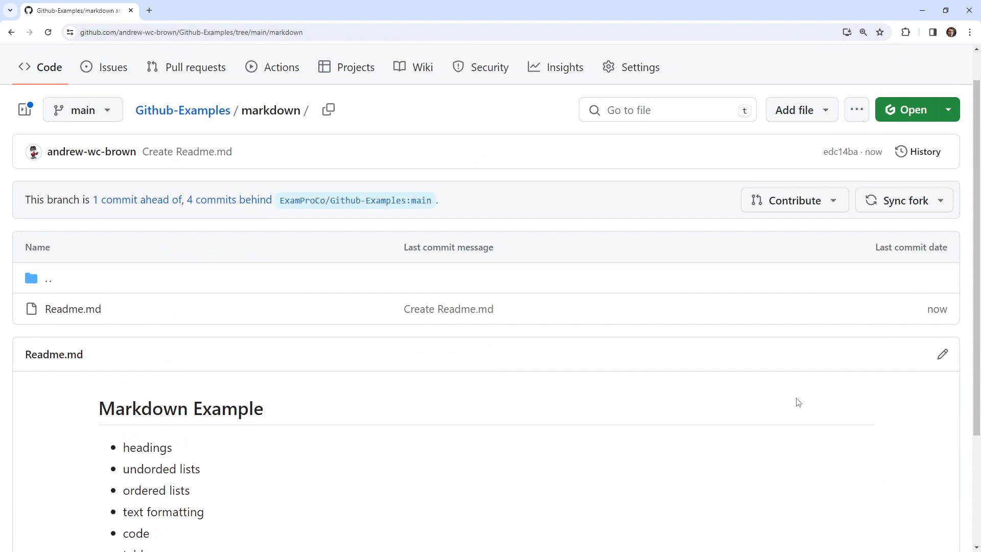
scroll(531, 374, down, 3)
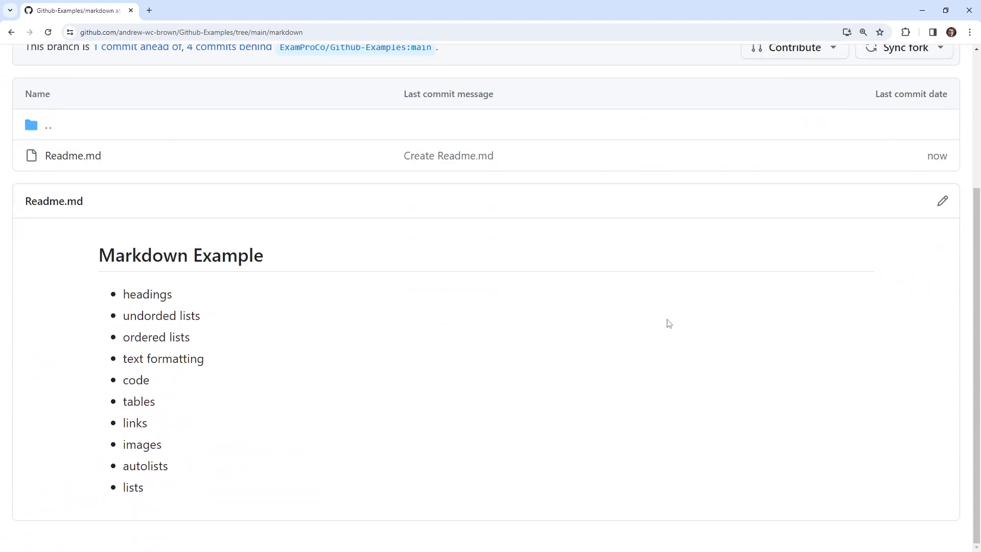
Open the repository in the github.dev web editor and open Readme.md from the markdown folder.
key(ctrl+0)
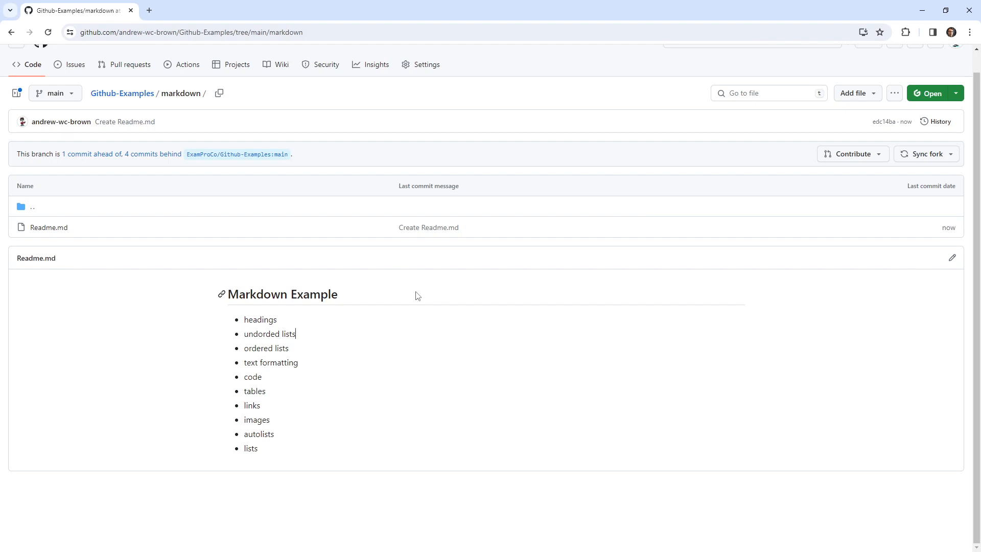
key(F5)
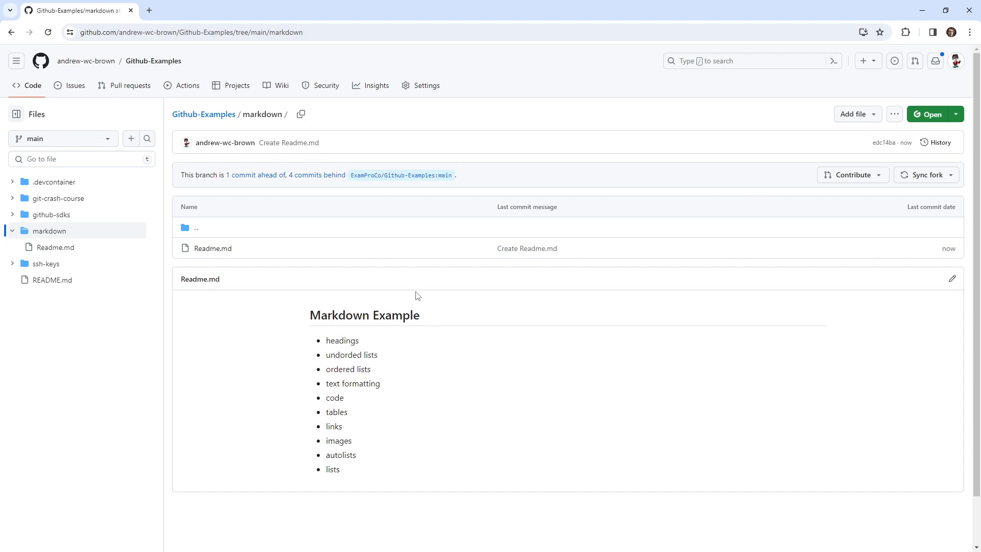
key(period)
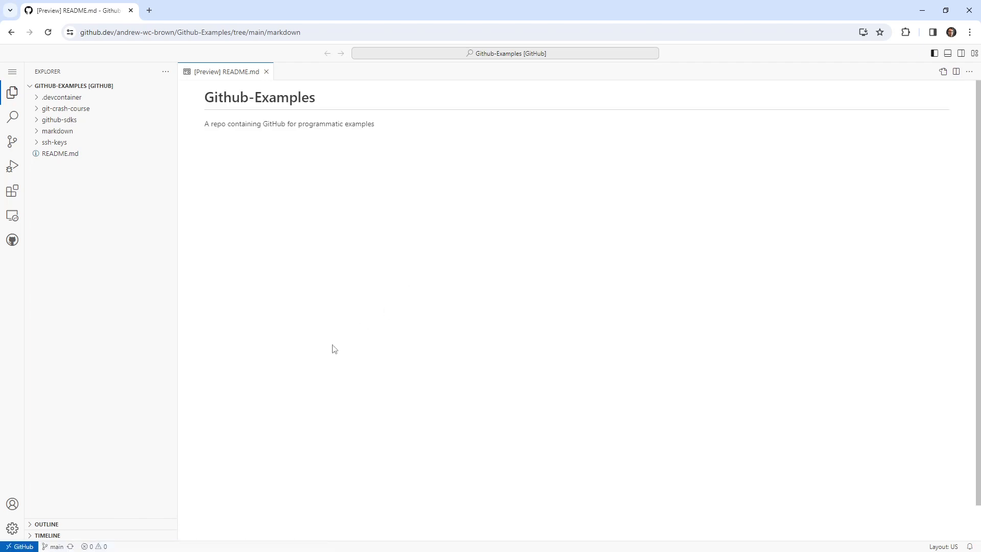
click(37, 135)
click(58, 143)
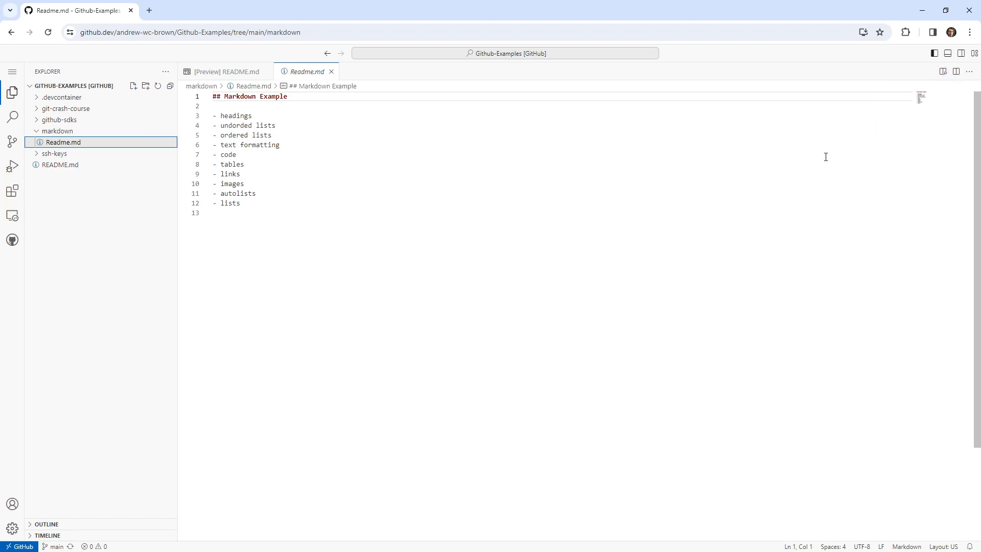
Show the Markdown preview of Readme.md beside its source and widen the source pane to about equal width.
key(ctrl+plus)
key(ctrl+plus)
key(ctrl+plus)
key(ctrl+plus)
key(ctrl+plus)
key(ctrl+plus)
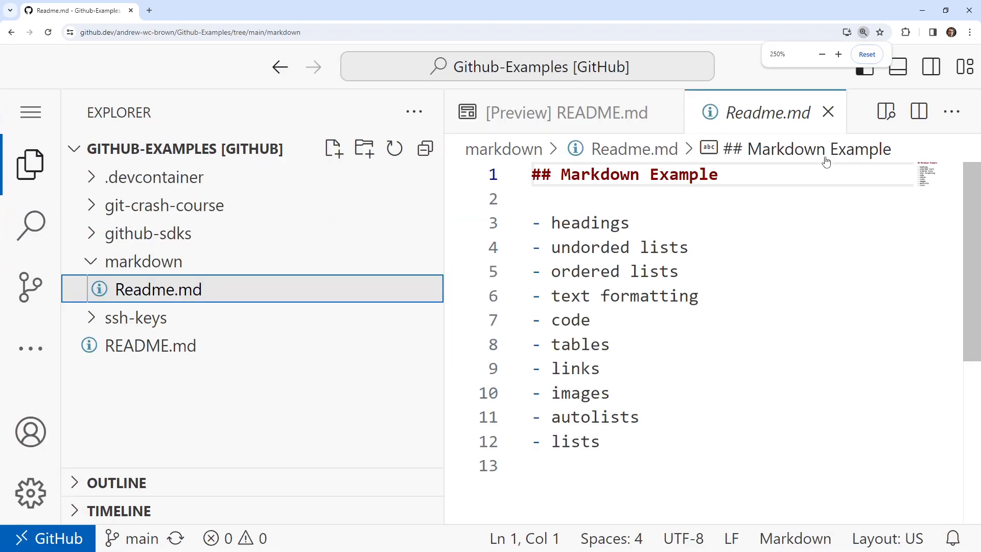
click(879, 121)
key(ctrl+minus)
key(ctrl+minus)
key(ctrl+minus)
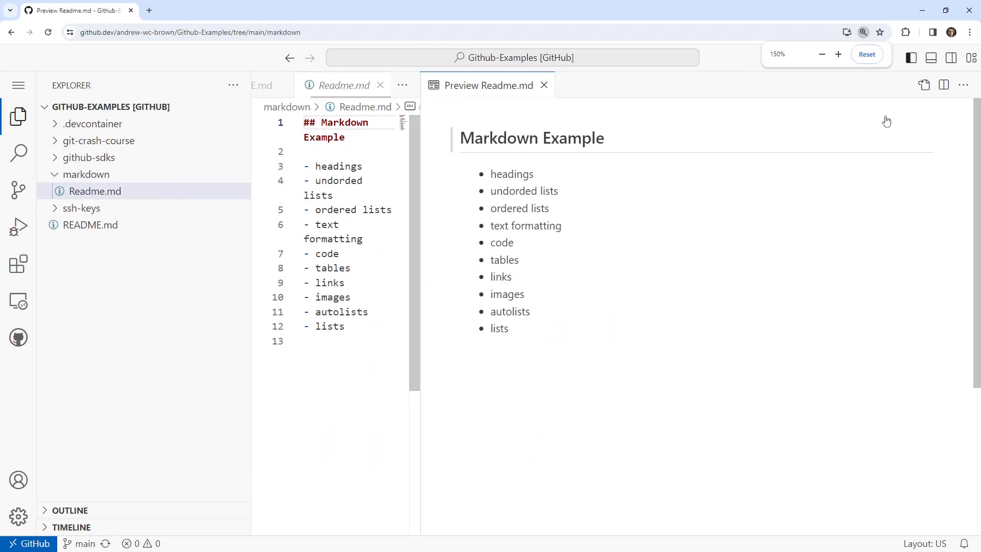
key(ctrl+minus)
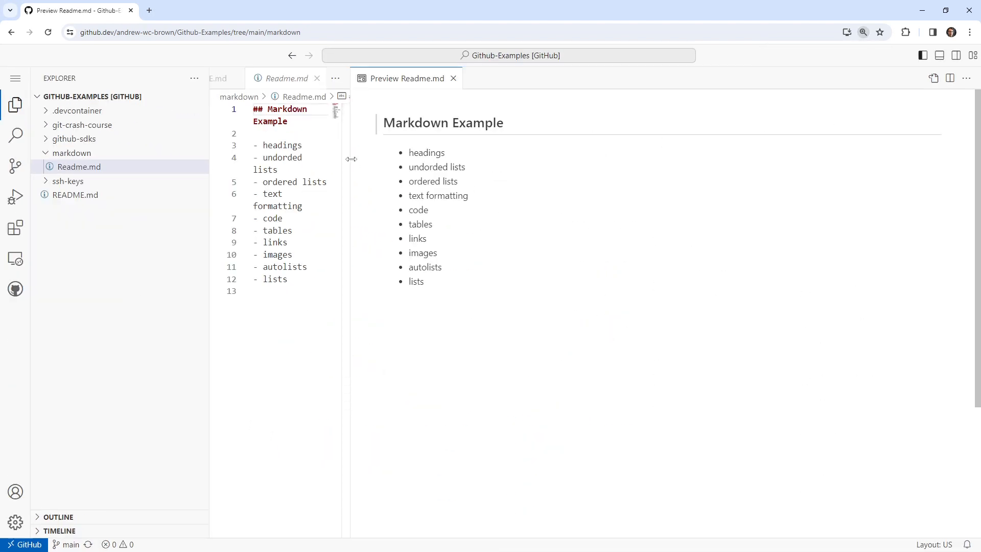
drag(351, 158, 595, 153)
Change the "Markdown Example" heading on line 1 to a level-one heading.
click(476, 217)
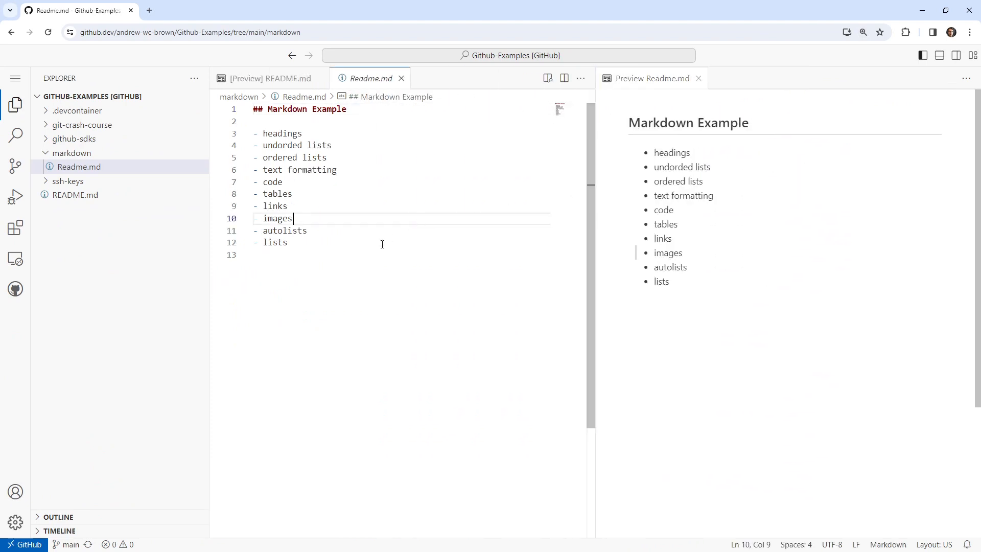
click(364, 269)
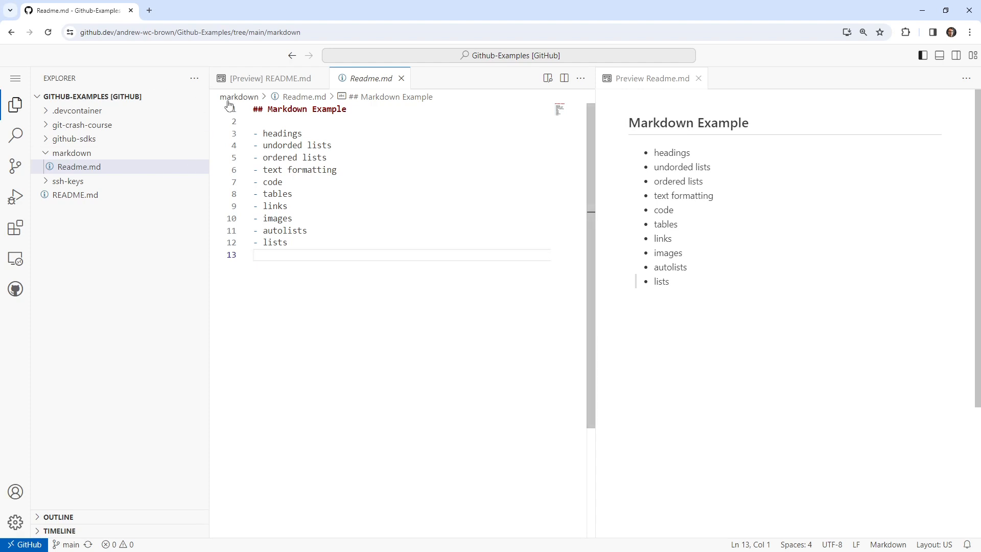
click(263, 109)
key(BackSpace)
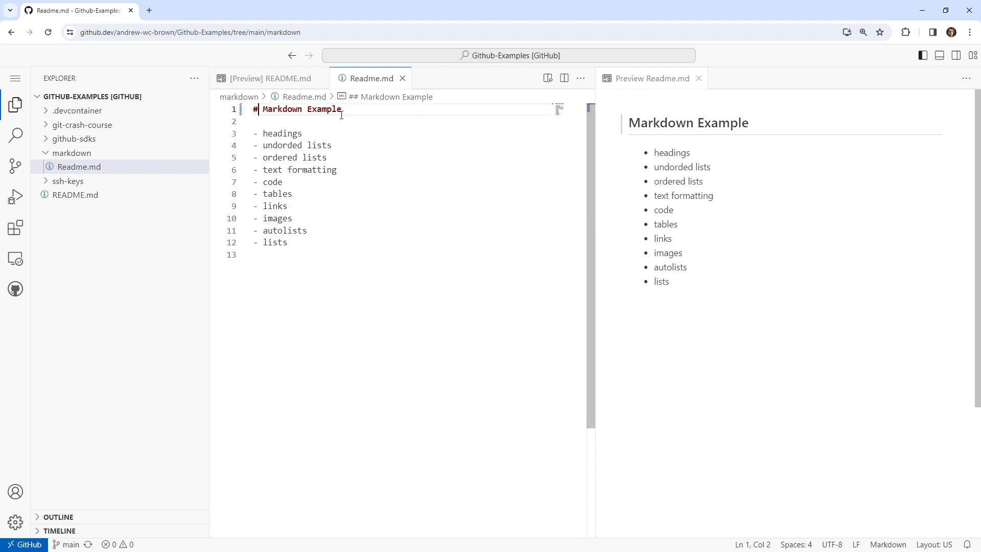
Add a level-two heading "Headings" two lines below the bulleted topic list.
click(306, 290)
key(Return)
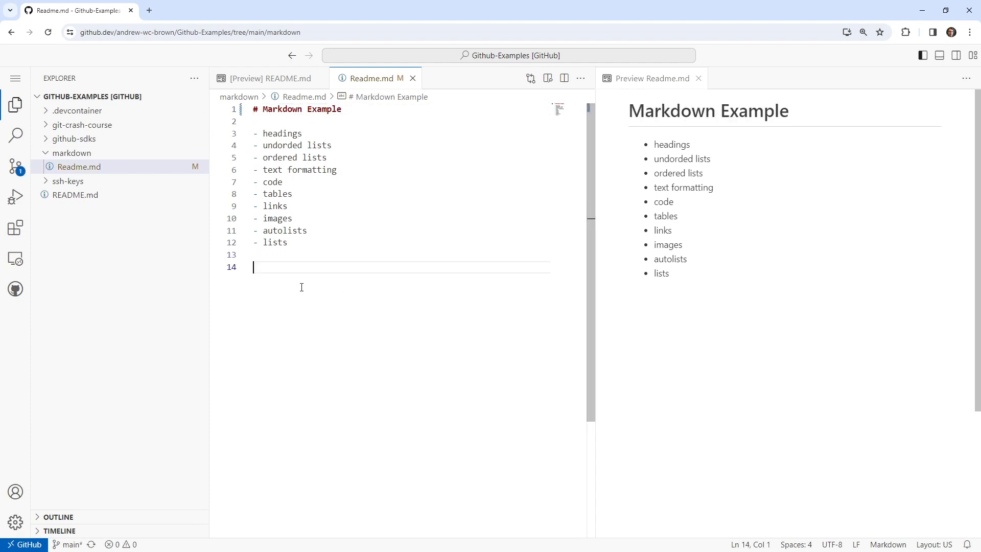
text(## Headings)
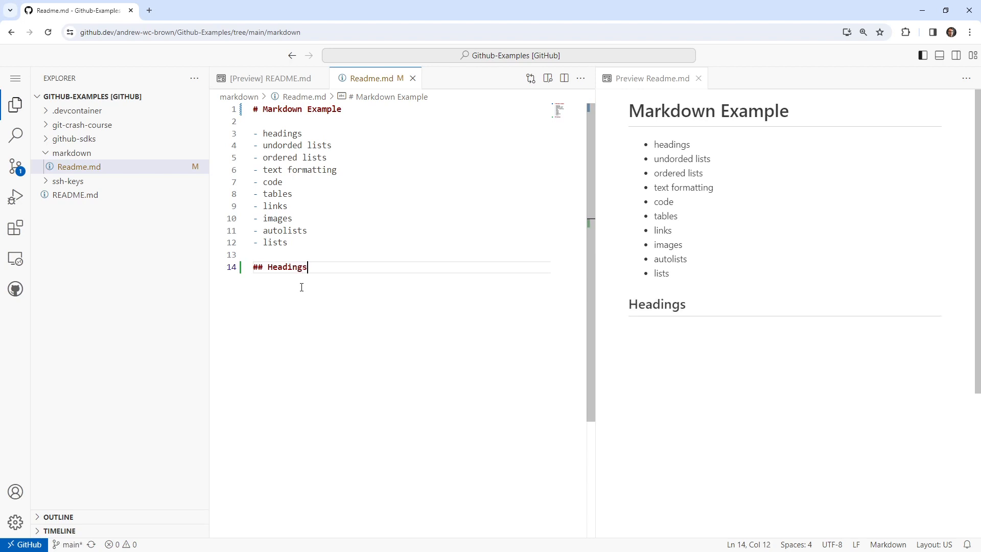
key(Return)
key(Return)
Delete the "headings" item from the bulleted topic list.
double_click(287, 133)
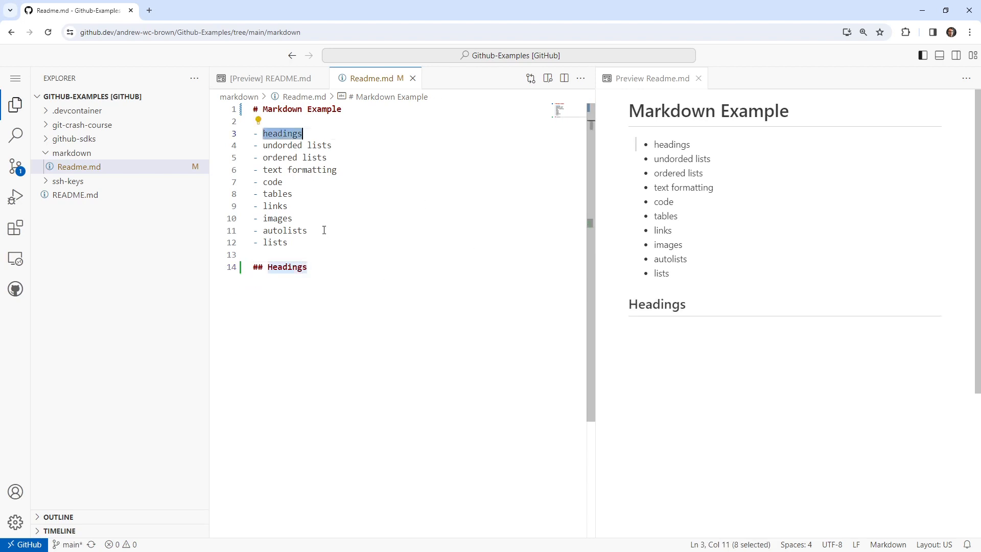
click(343, 265)
click(312, 133)
key(shift+Home)
key(BackSpace)
key(BackSpace)
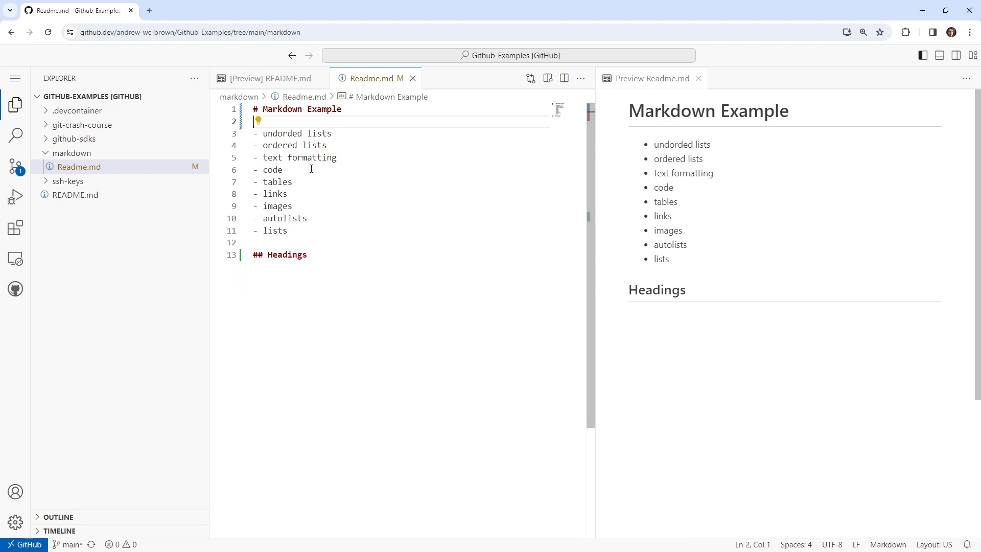
Replace the text of the level-two heading with "Unordeded lists".
click(343, 256)
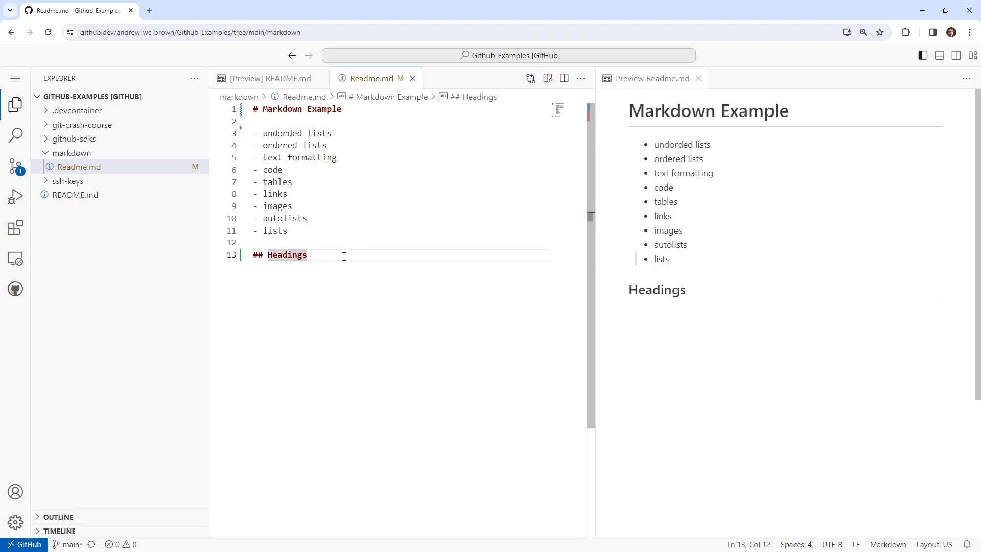
key(BackSpace)
key(BackSpace)
key(BackSpace)
key(BackSpace)
key(BackSpace)
key(BackSpace)
key(BackSpace)
key(BackSpace)
text(Und)
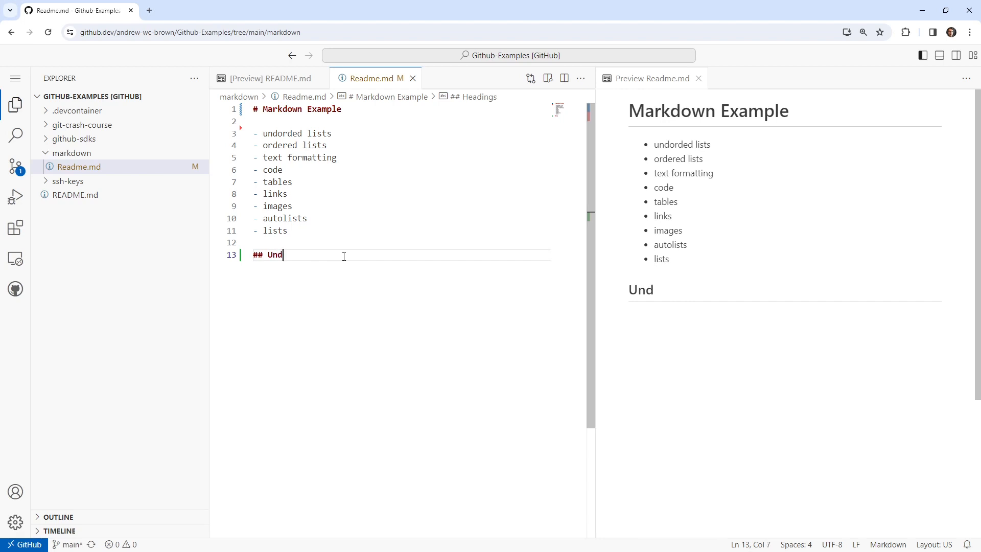
key(BackSpace)
text(orded)
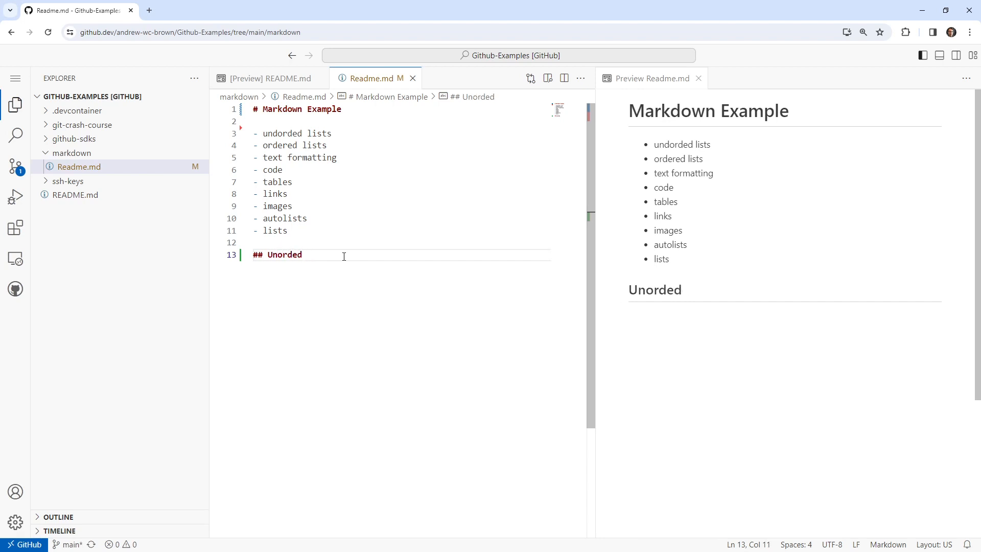
text(ded lists)
Write the sentence "We can craete unorded lists in markdown using hypens." below the level-two heading.
key(Return)
key(Return)
text(We can craete)
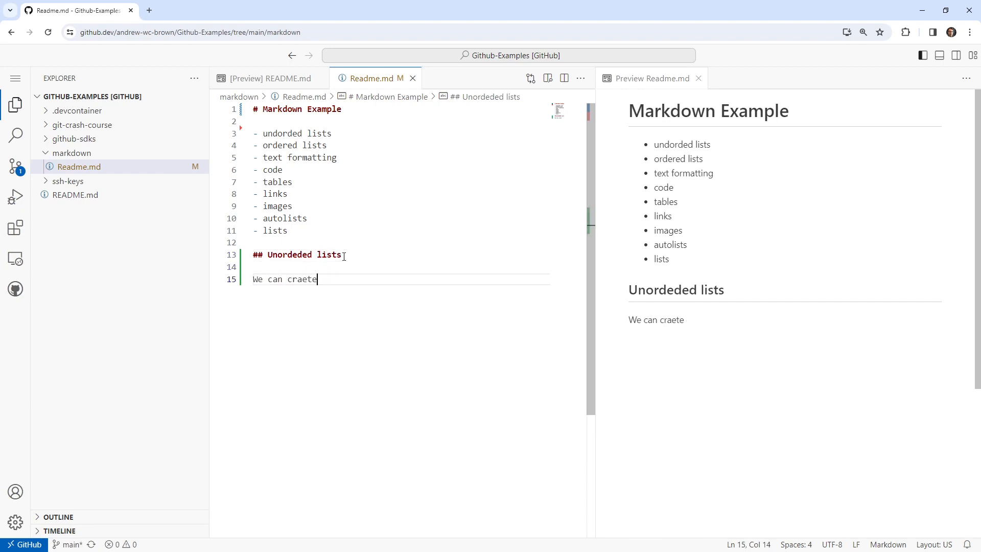
text( unorded lists in markdown)
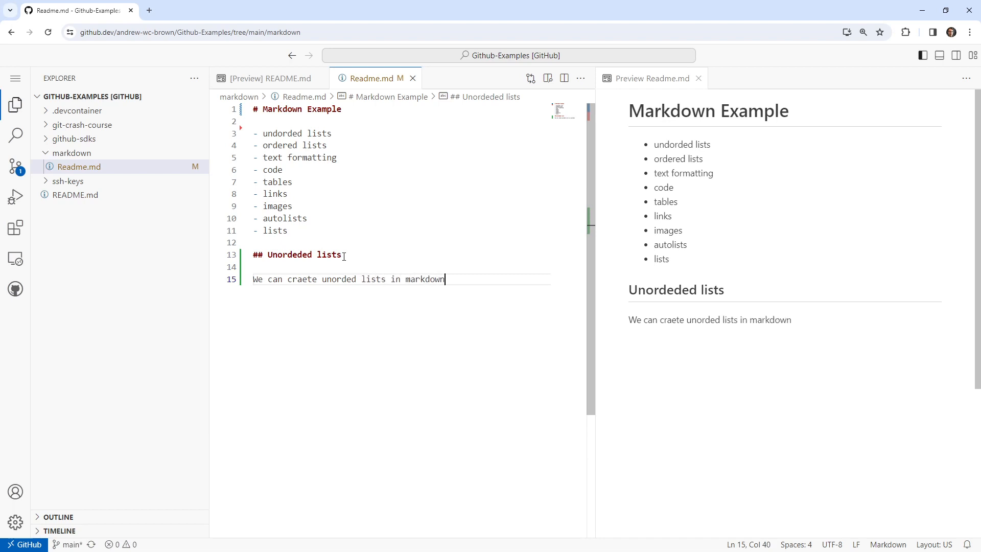
text( using hypens.)
double_click(341, 279)
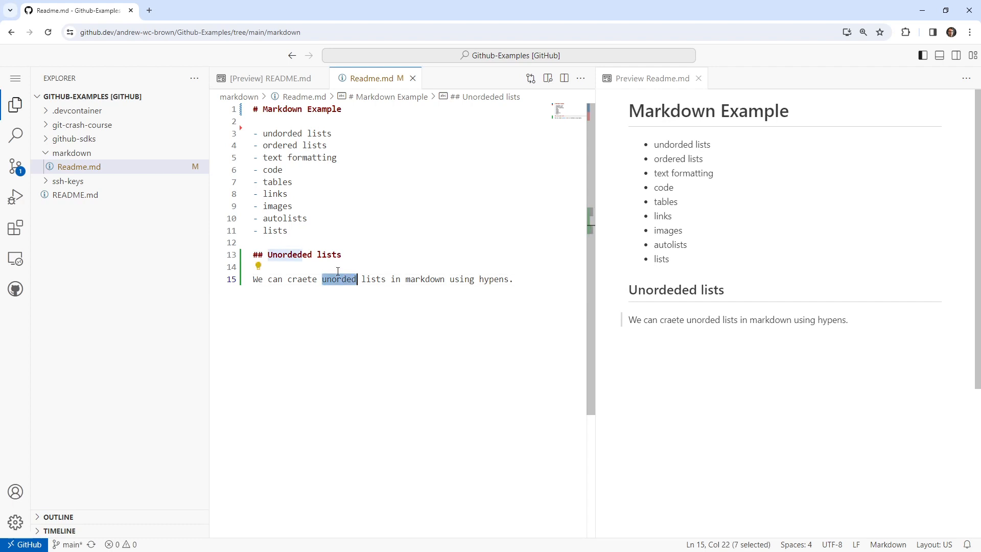
text(unorded)
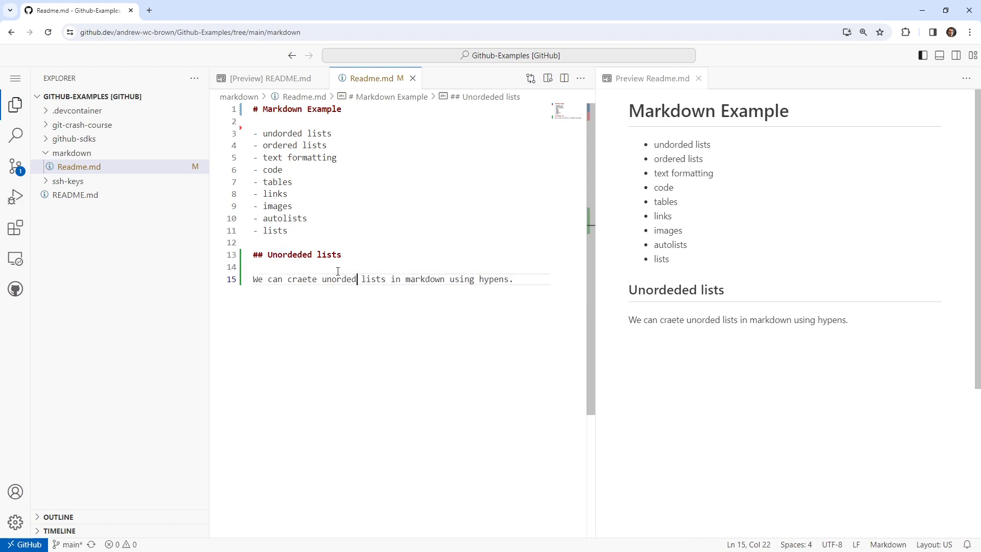
Search the web for GitHub flavoured markdown in a new browser tab and open the GitHub Flavored Markdown Spec.
click(149, 11)
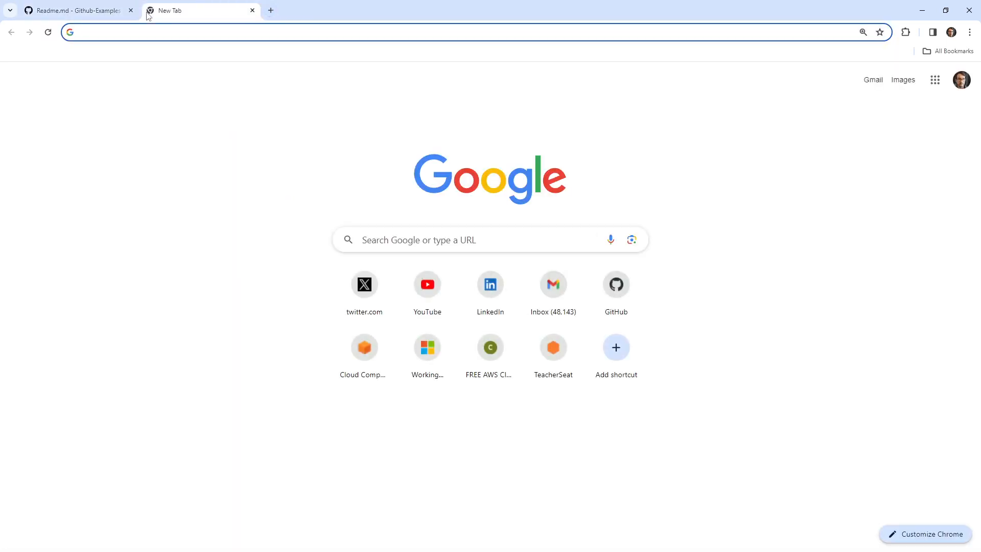
text(github fala)
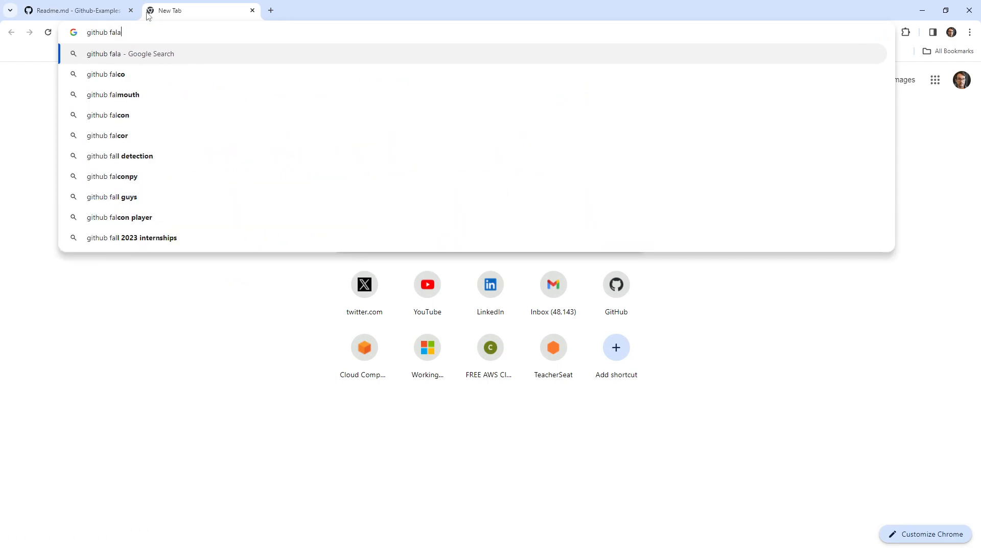
text(voured makrdown)
key(Return)
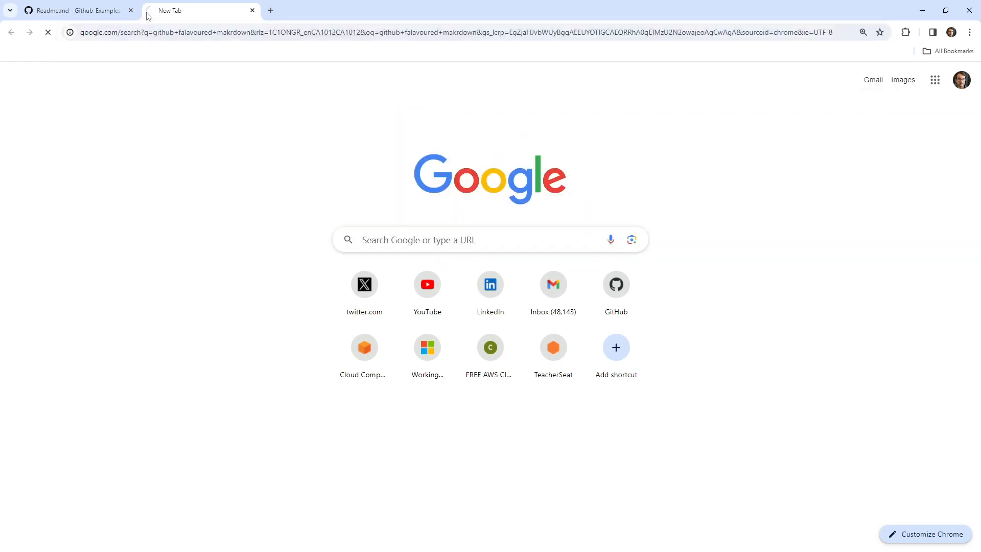
click(246, 287)
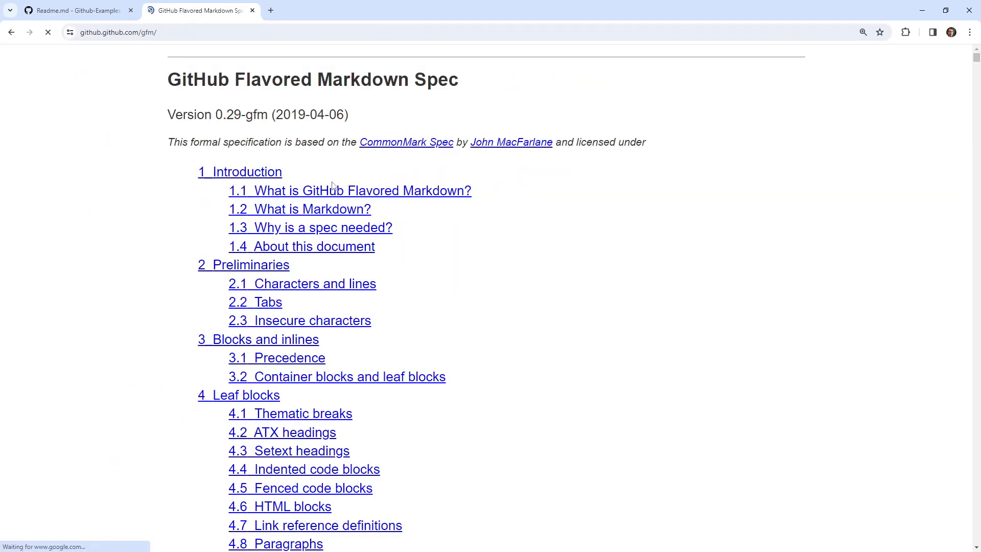
click(97, 32)
key(ctrl+c)
click(95, 12)
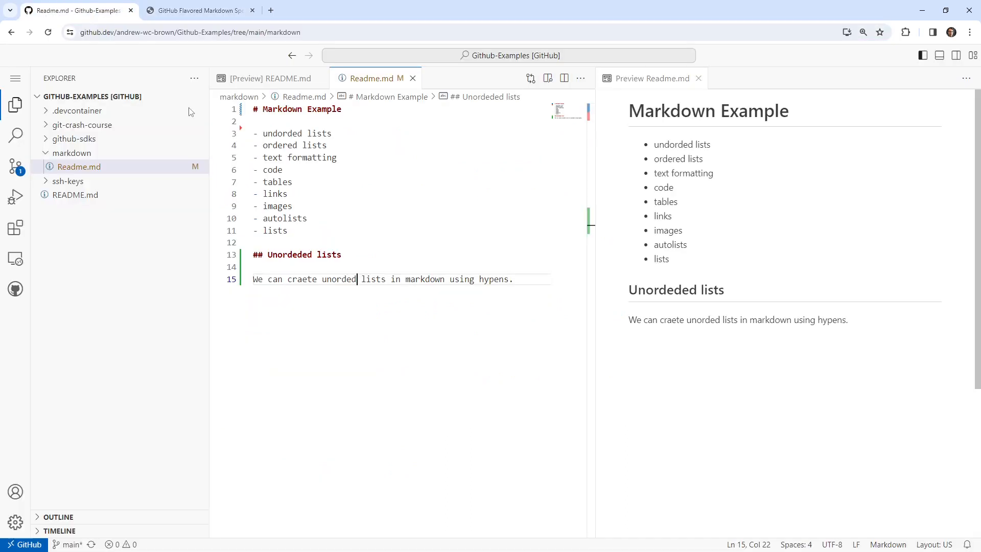
click(281, 123)
click(311, 227)
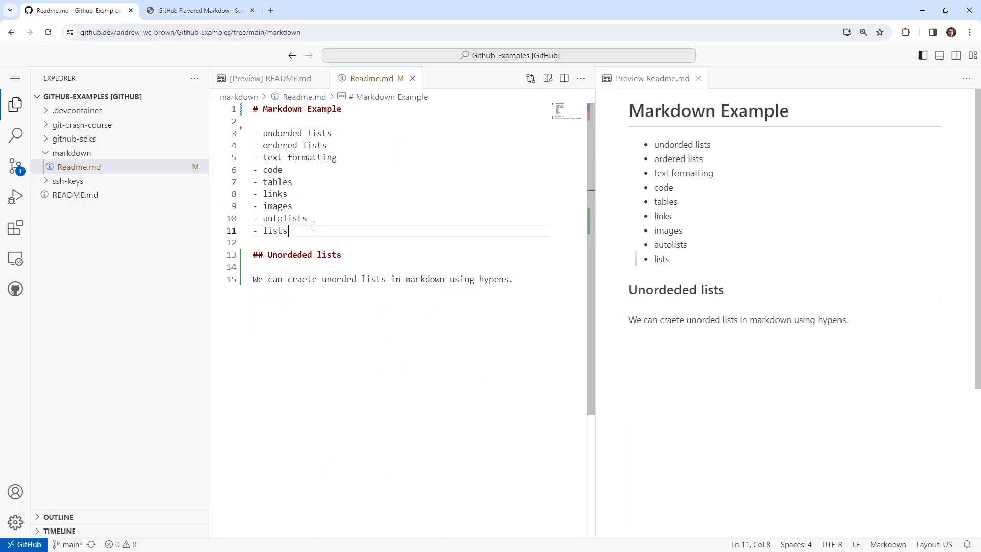
key(Return)
key(Return)
key(ctrl+v)
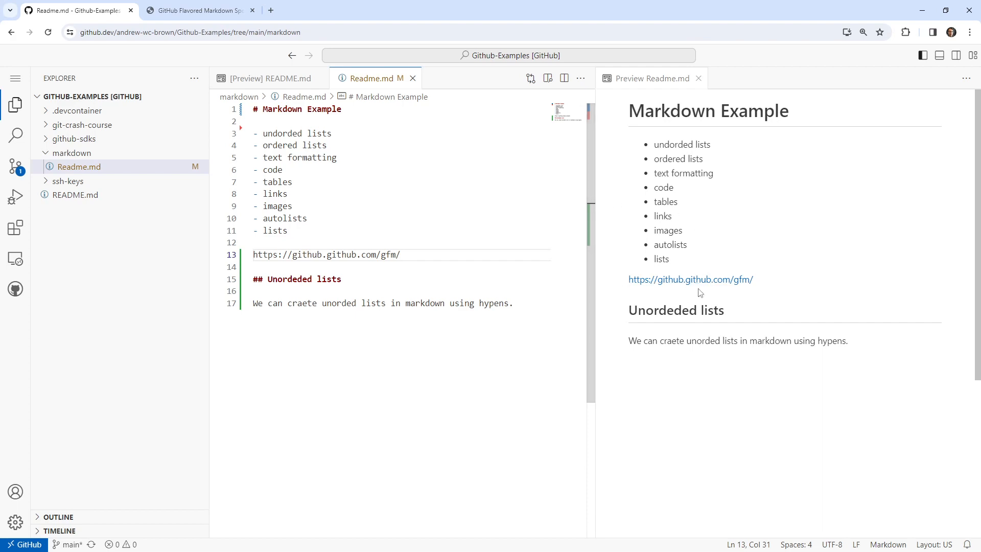
Find "lists" in the GitHub Flavored Markdown Spec and read section 5.4 Lists with its first examples.
click(514, 304)
click(202, 11)
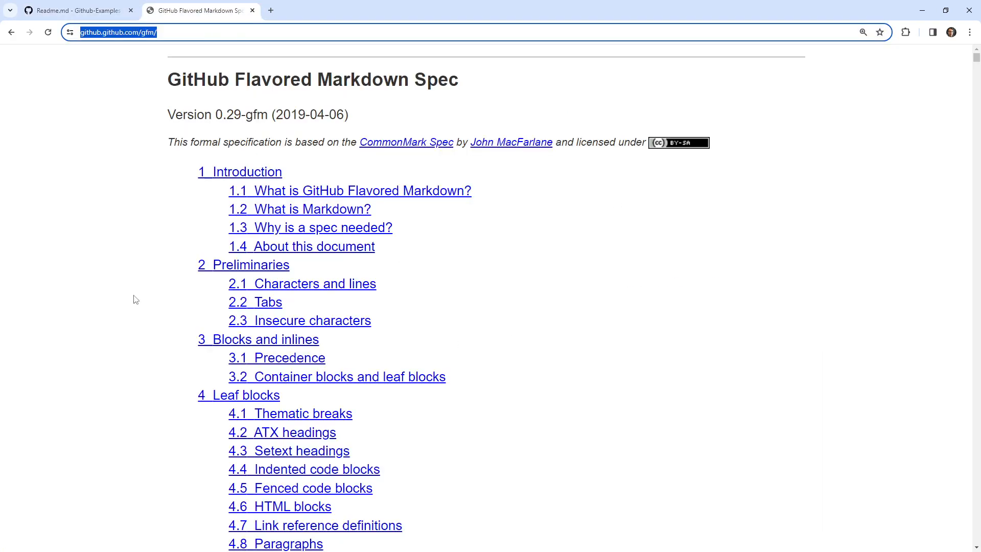
scroll(132, 291, down, 10)
scroll(272, 360, up, 8)
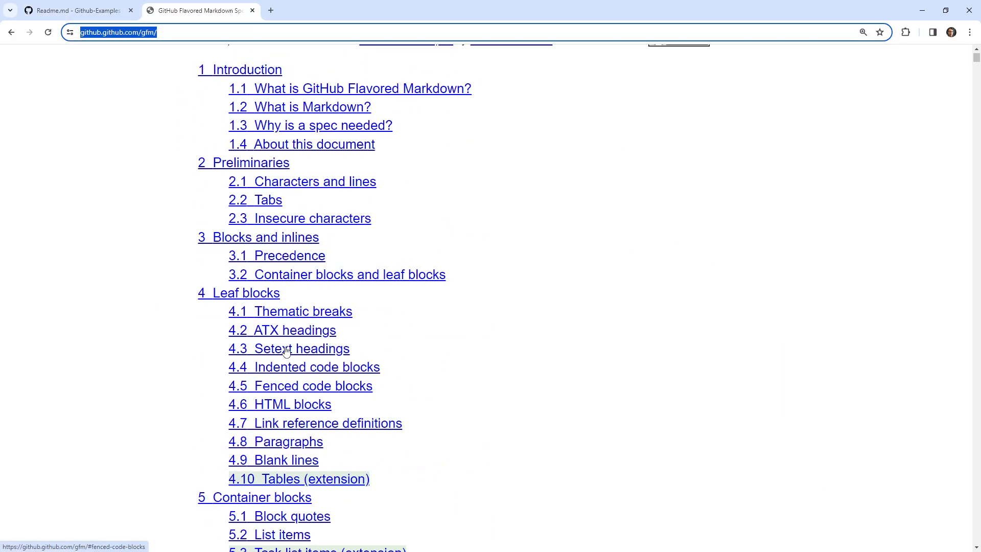
scroll(286, 353, up, 2)
scroll(360, 370, down, 1)
scroll(360, 370, down, 2)
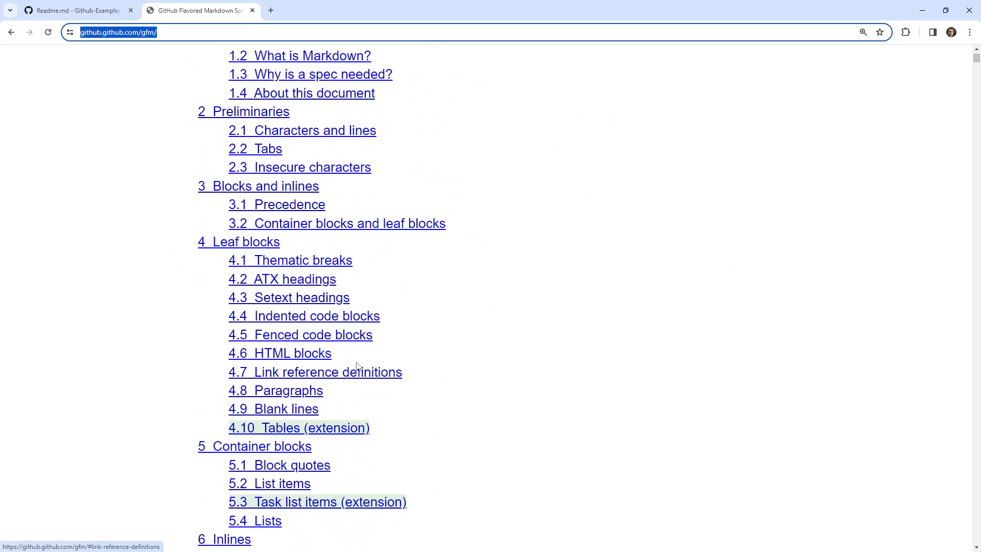
scroll(344, 261, down, 3)
key(ctrl+f)
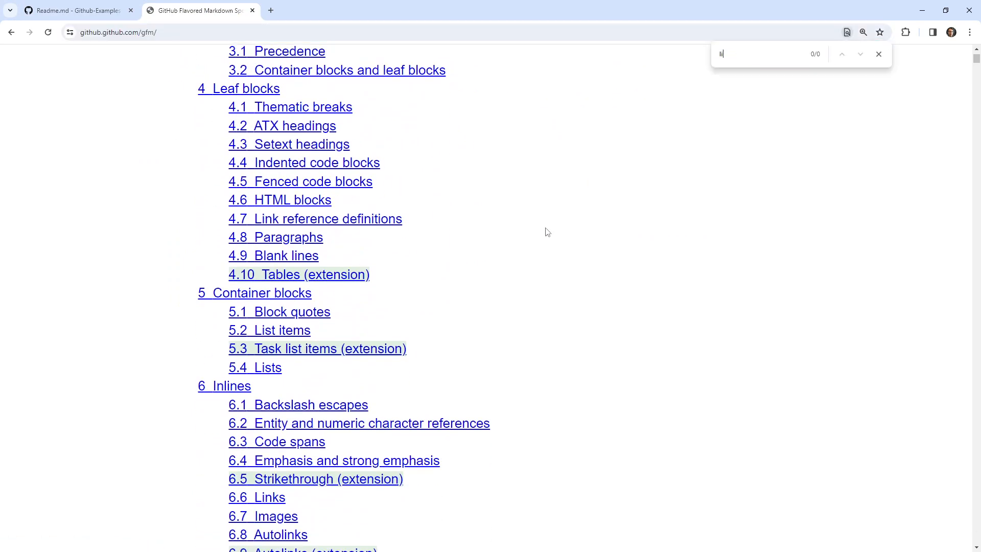
text(lists)
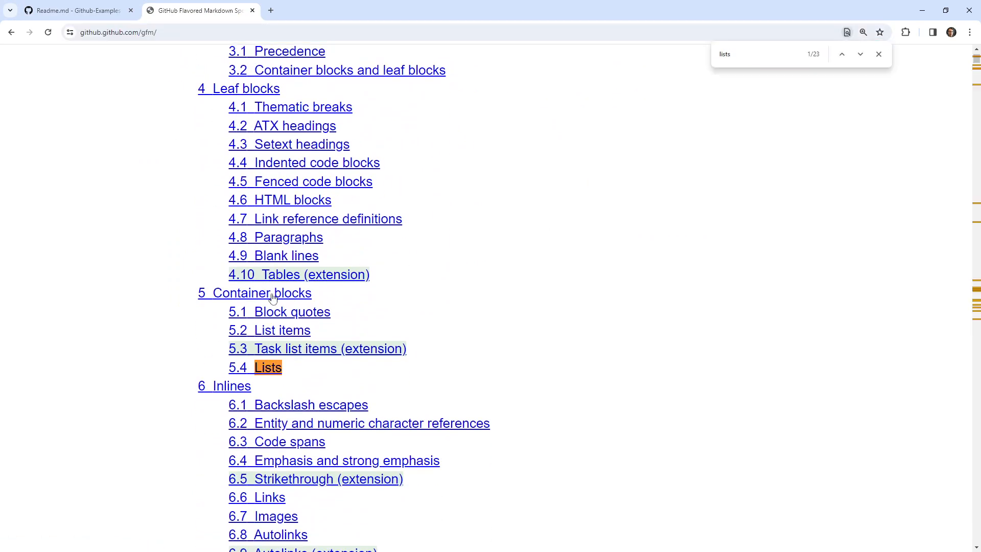
click(276, 368)
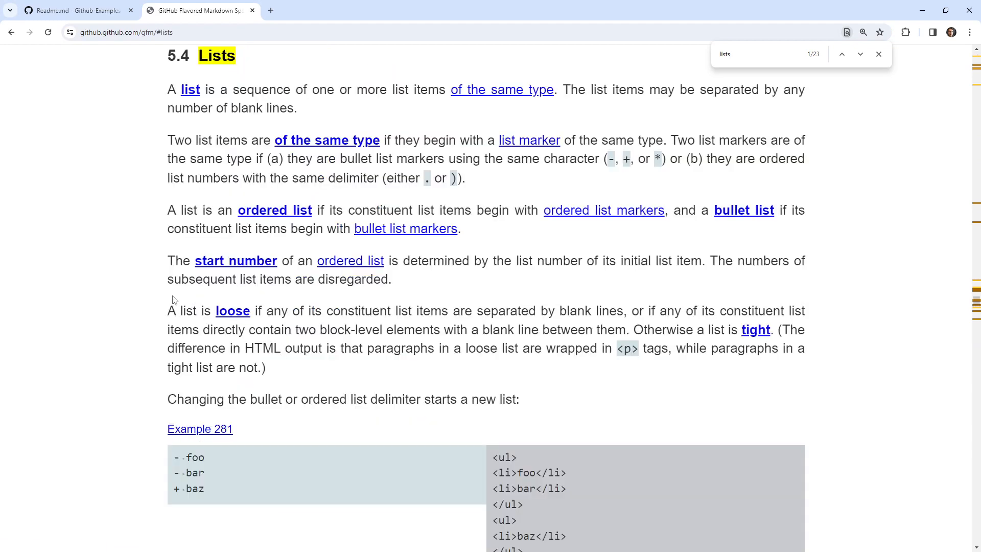
scroll(173, 300, down, 1)
scroll(184, 332, down, 2)
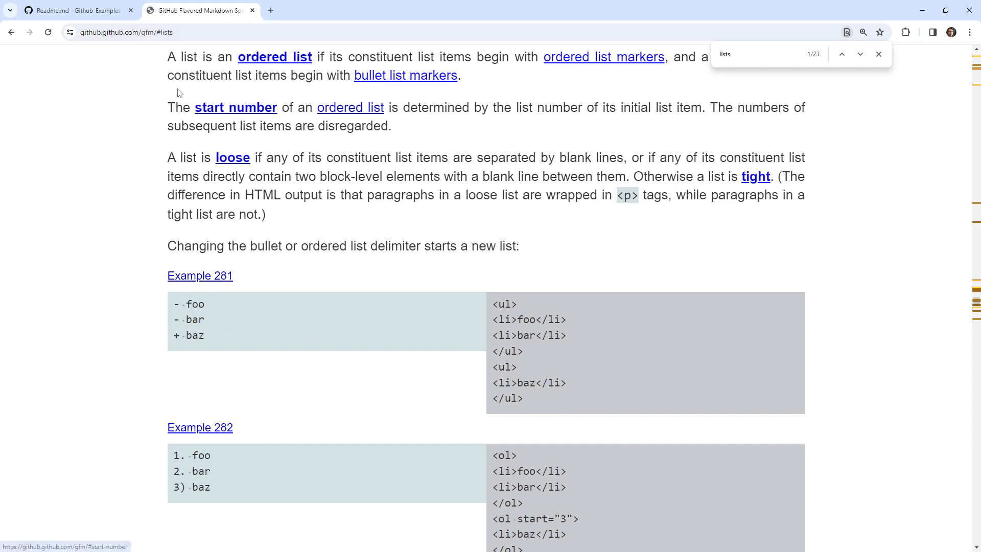
Copy the Example 281 list (- foo, - bar, + baz) from the spec and paste it below the unordered lists sentence in Readme.md.
click(76, 10)
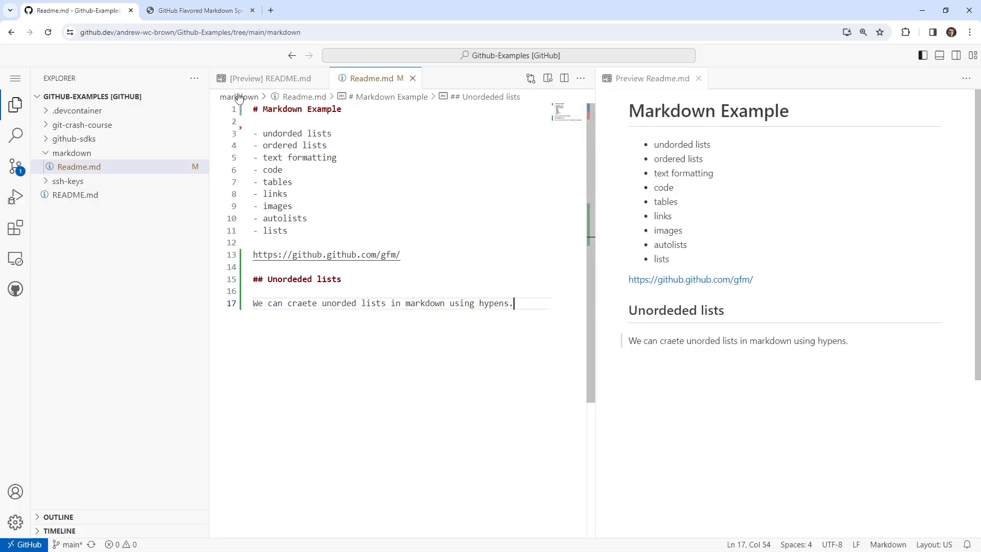
click(216, 12)
drag(207, 337, 171, 304)
key(ctrl+c)
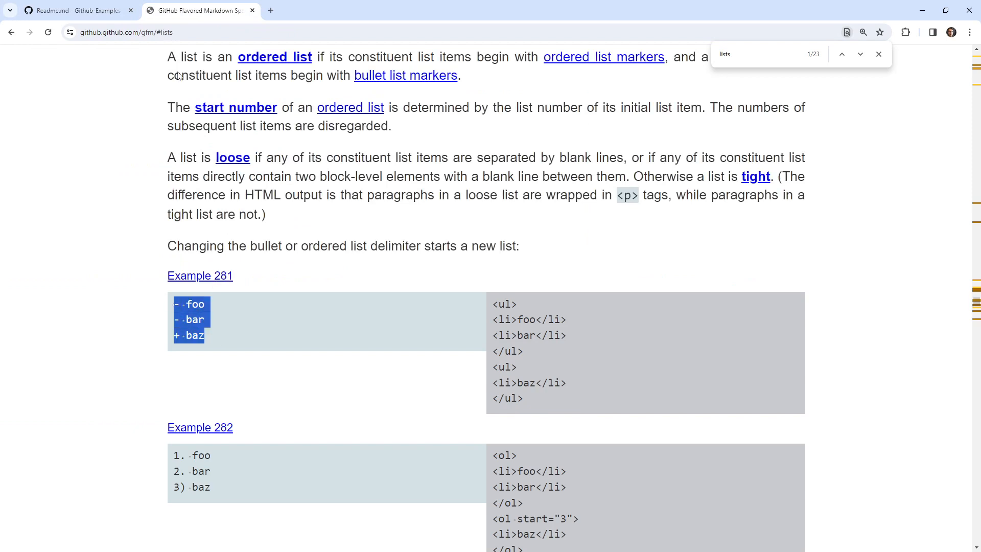
click(102, 10)
key(Return)
key(Return)
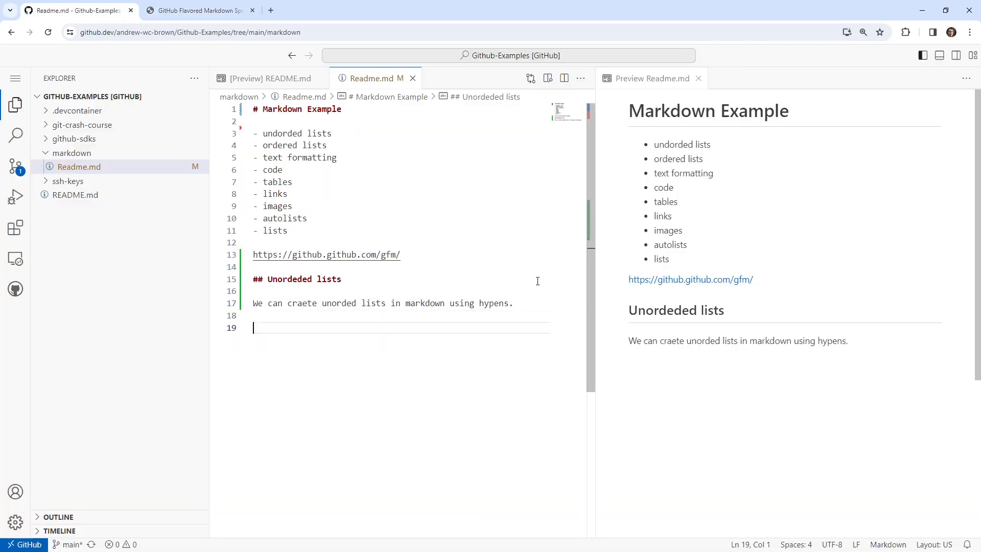
key(ctrl+v)
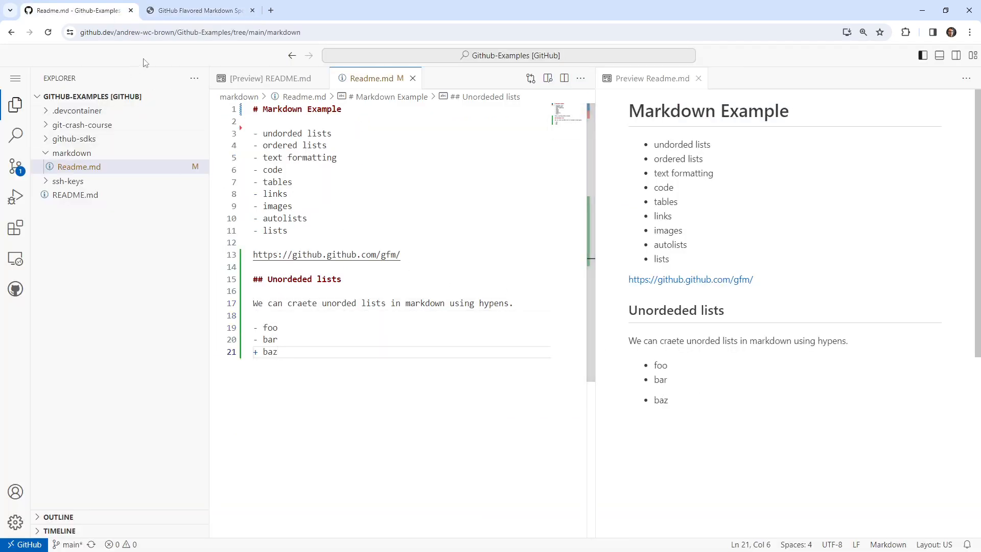
Duplicate the "+ baz" item so the pasted list has exactly two of them.
drag(301, 354, 239, 351)
key(ctrl+c)
click(294, 353)
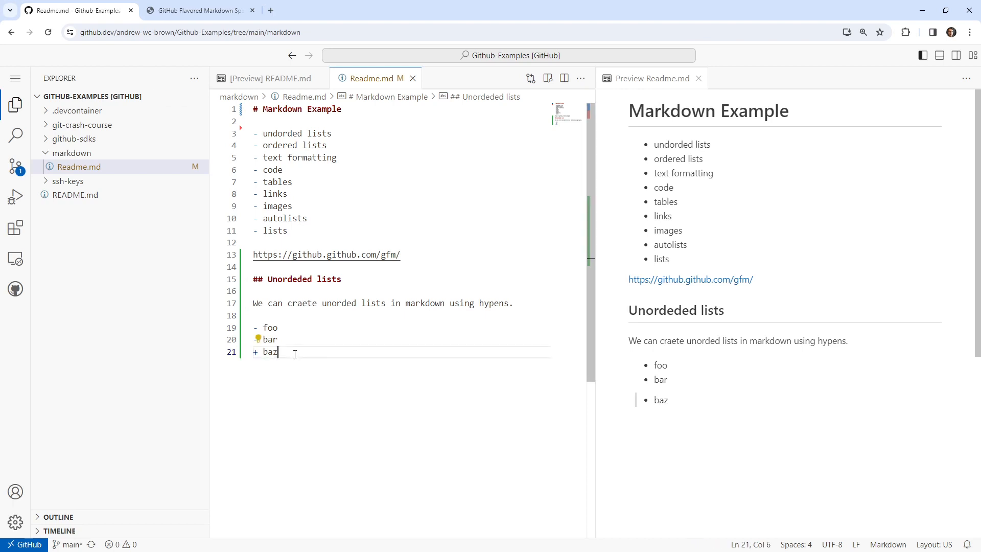
key(Return)
key(ctrl+v)
key(Return)
key(ctrl+v)
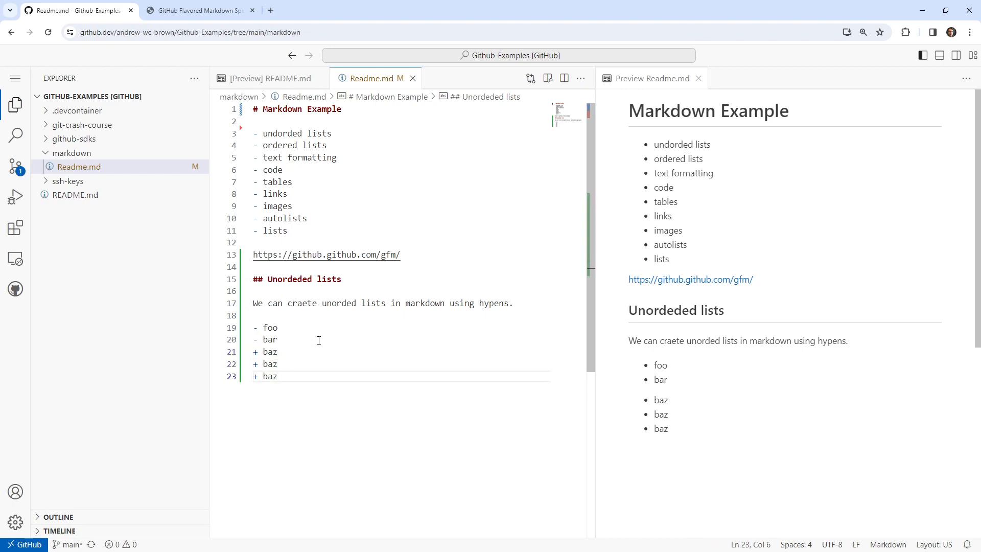
drag(285, 379, 242, 378)
key(BackSpace)
Copy the Example 282 numbered list (1. foo, 2. bar, 3) baz) from the spec and paste it below the bulleted example, separated by a blank line.
key(Return)
click(196, 19)
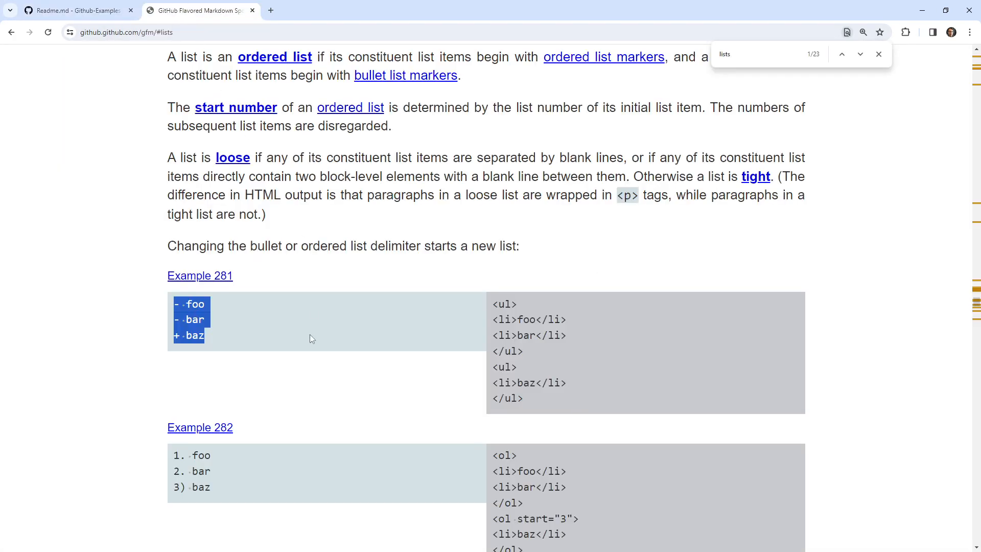
scroll(311, 338, down, 2)
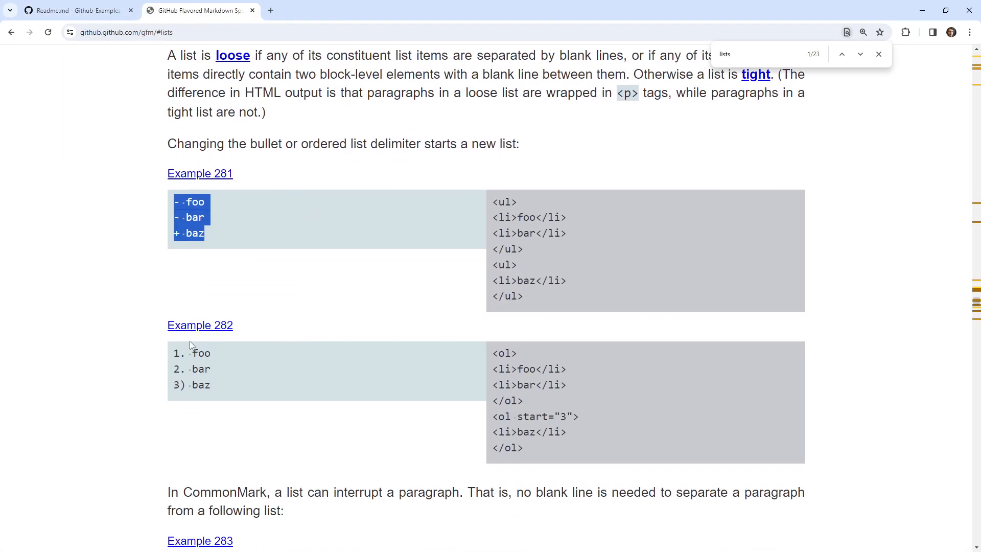
drag(234, 388, 174, 348)
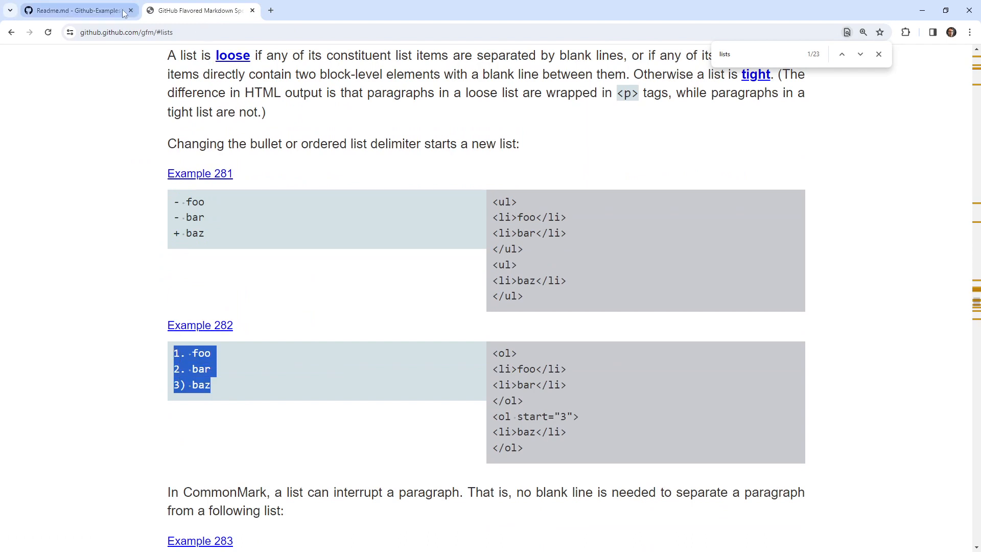
click(123, 14)
key(ctrl+v)
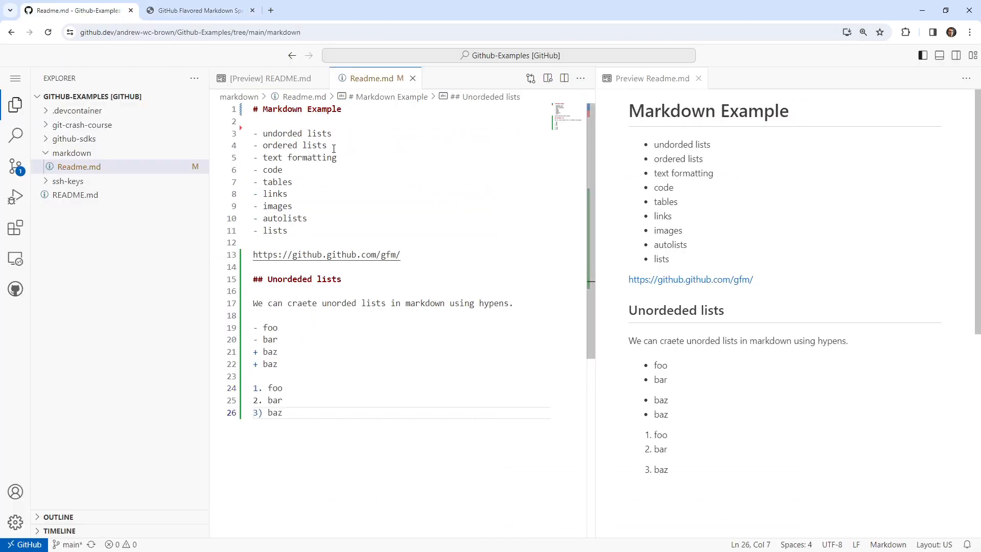
Insert the heading "## ordered lists" above the numbered list, separated from it by a blank line.
drag(334, 149, 262, 145)
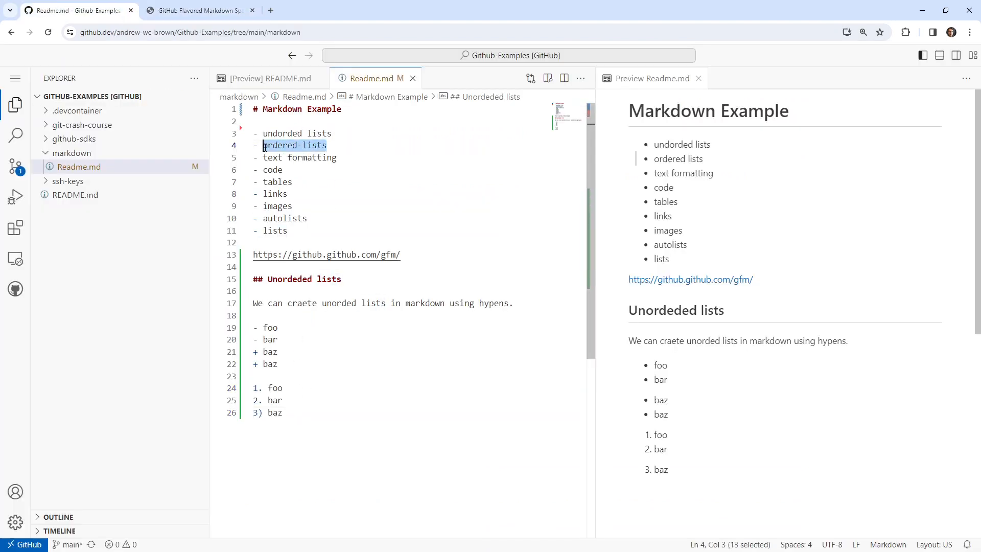
click(295, 375)
key(Return)
text(## ordered lists)
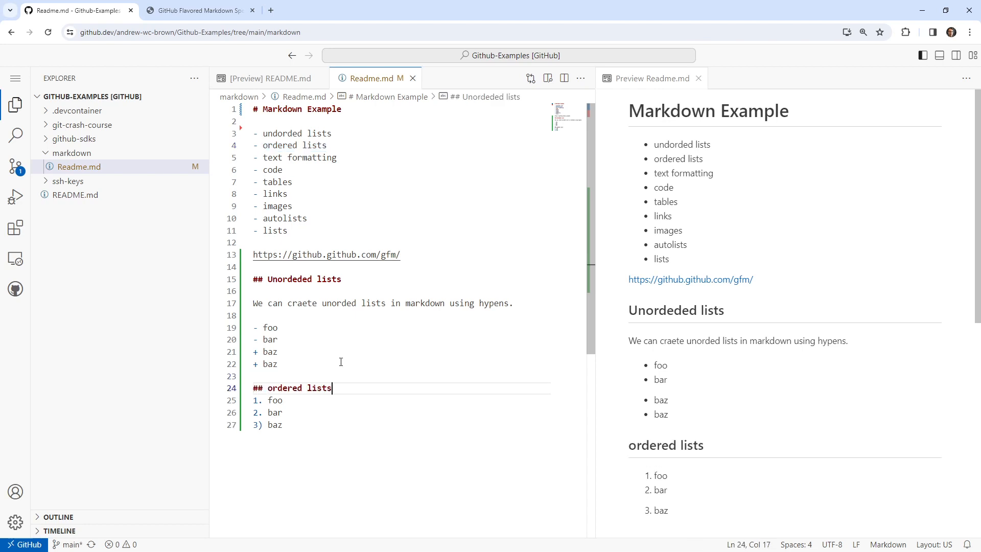
key(Return)
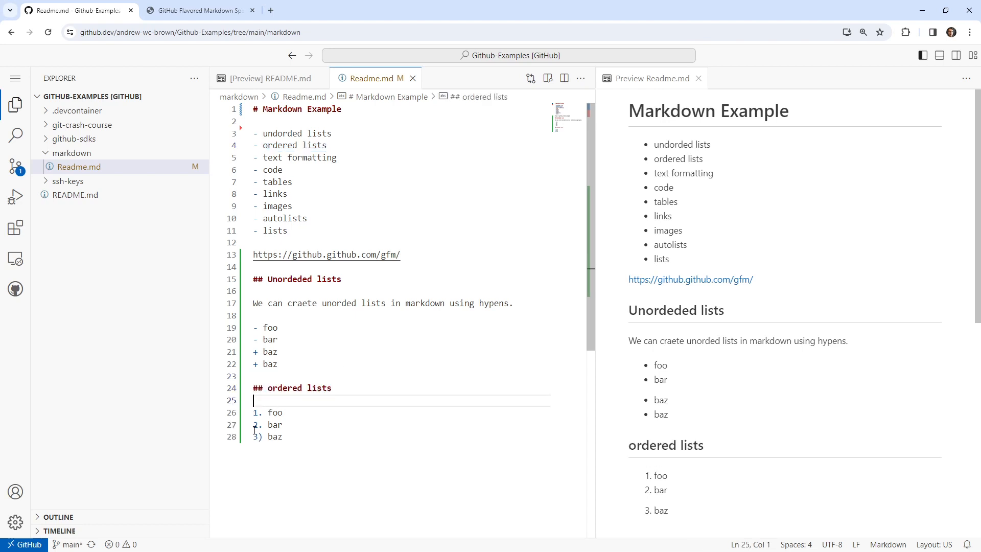
Duplicate the "3) baz" line twice at the end of the numbered list.
click(291, 436)
drag(292, 436, 242, 437)
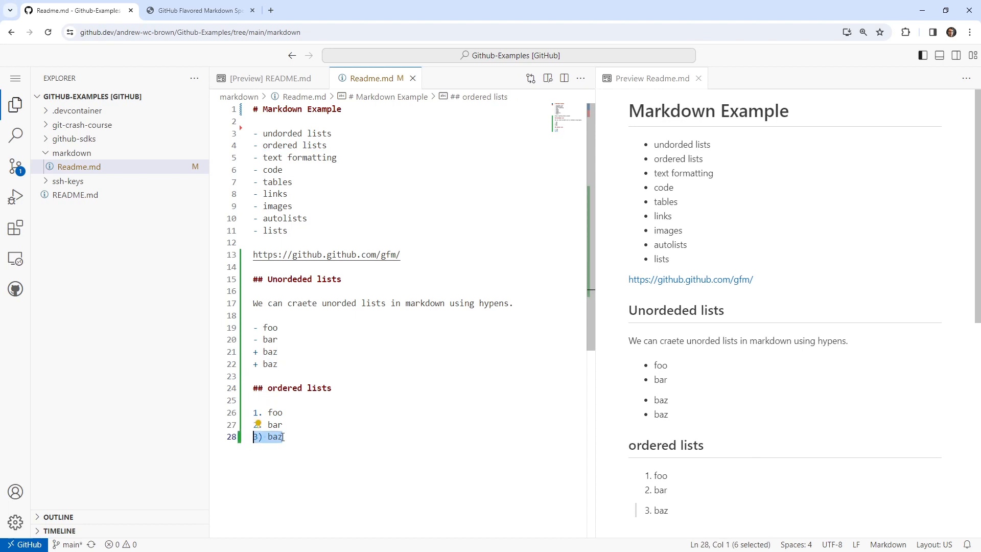
click(305, 435)
key(shift+alt+Down)
key(shift+alt+Down)
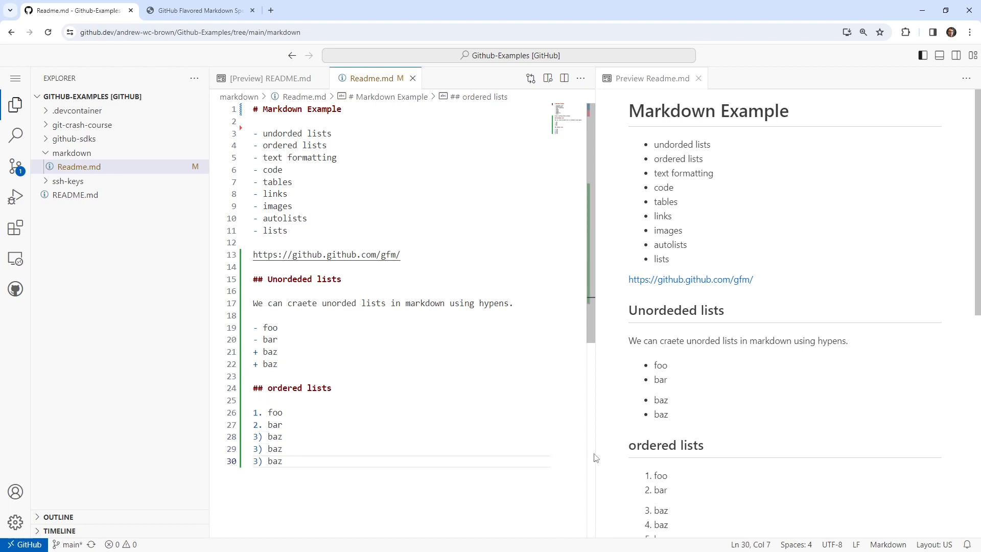
scroll(655, 477, down, 2)
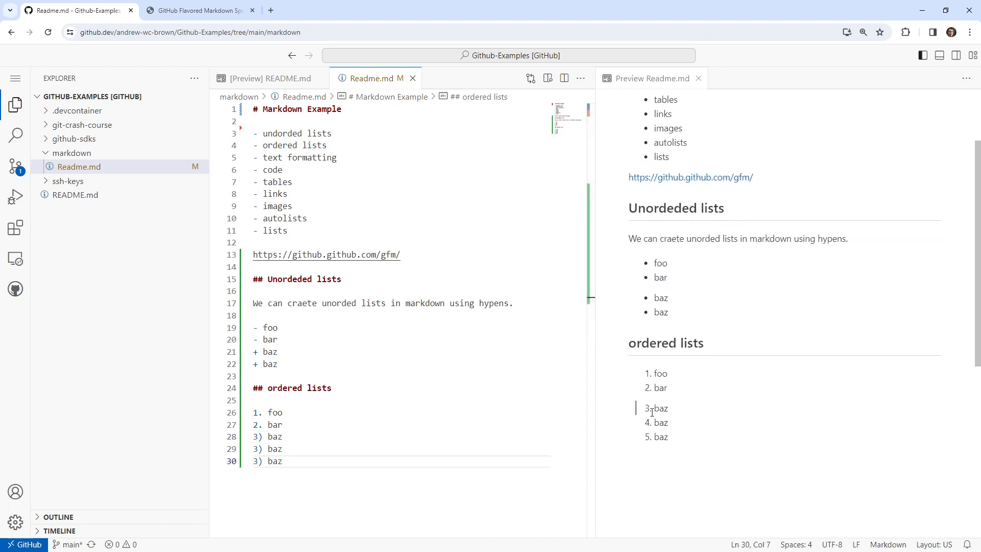
Renumber the "bar" item in the numbered list to 1.
click(286, 424)
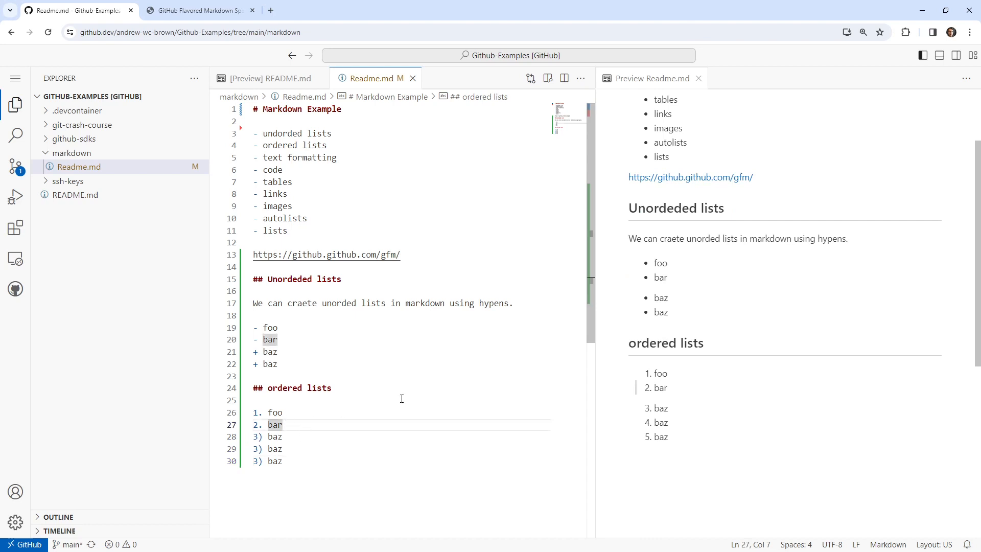
click(343, 466)
click(254, 424)
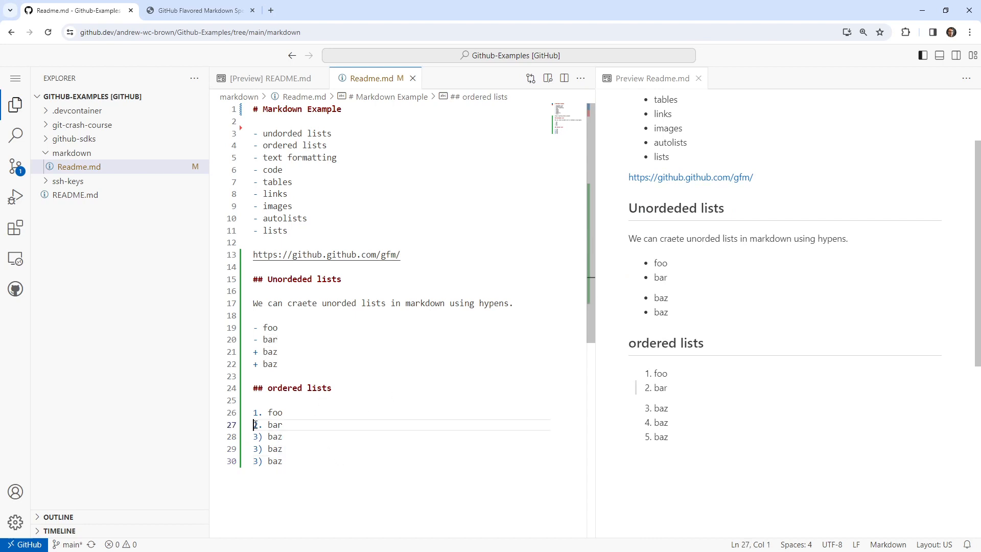
drag(255, 424, 258, 424)
text(1)
click(400, 482)
click(392, 413)
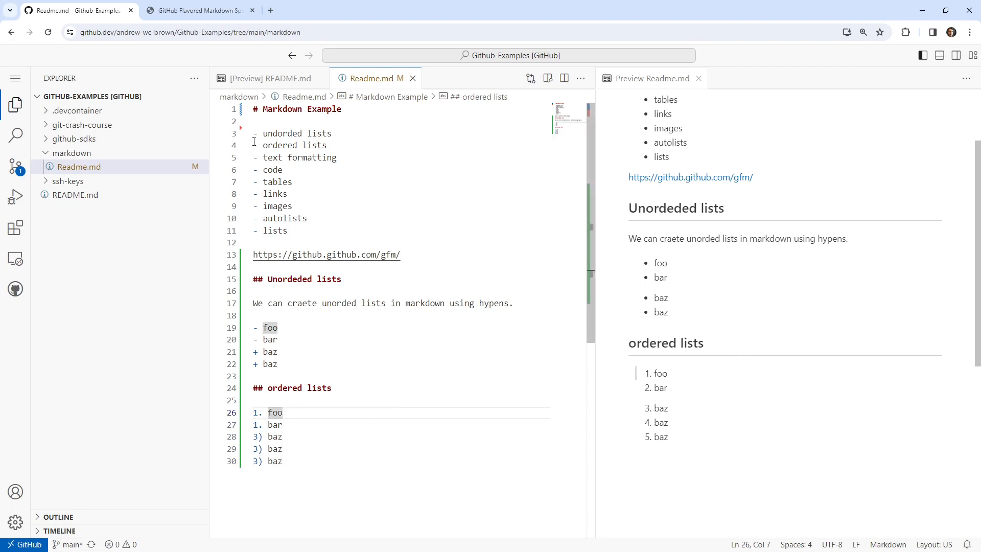
Review Examples 281 to 283 in the GitHub Flavored Markdown Spec and return to Readme.md.
click(208, 11)
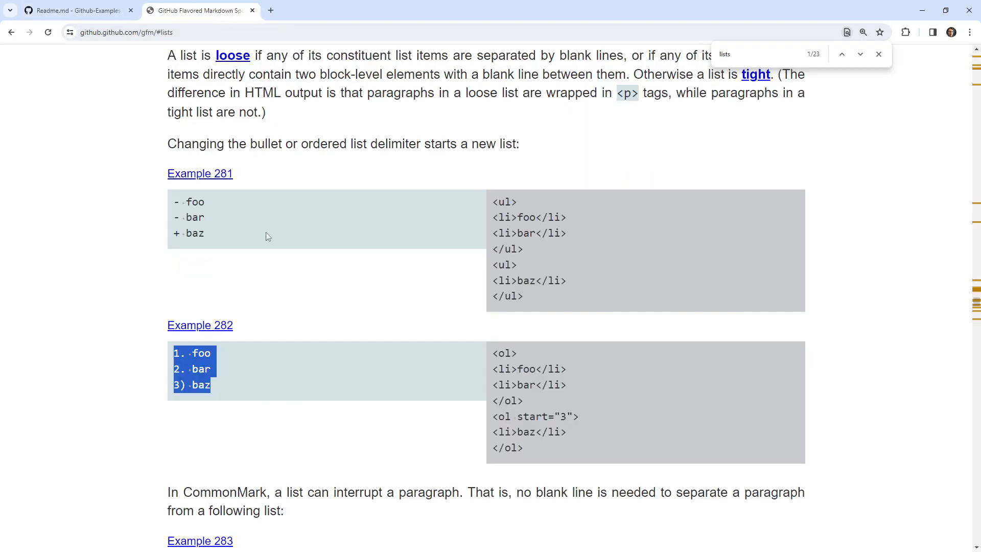
scroll(297, 360, down, 3)
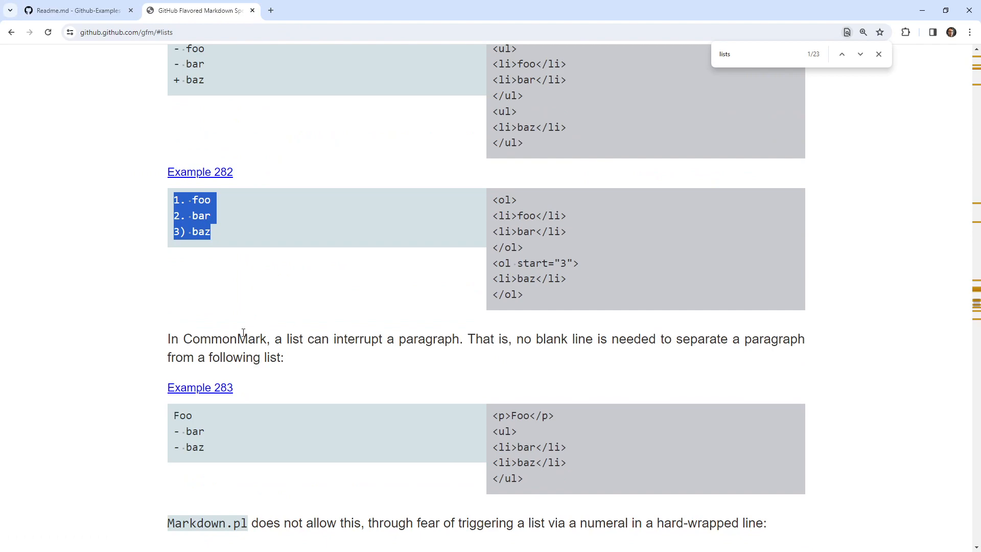
scroll(250, 319, up, 1)
scroll(261, 331, down, 2)
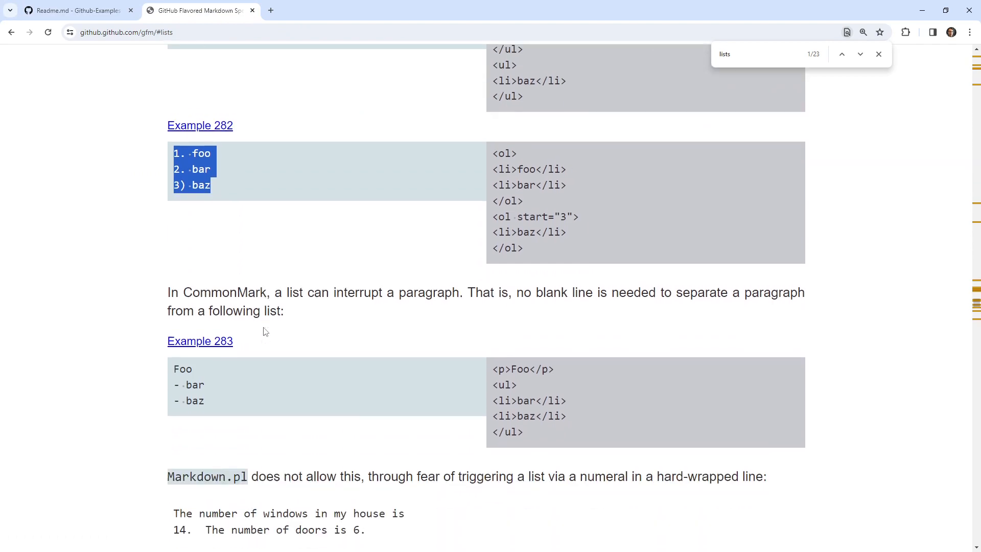
scroll(271, 353, up, 2)
scroll(271, 360, up, 3)
click(91, 14)
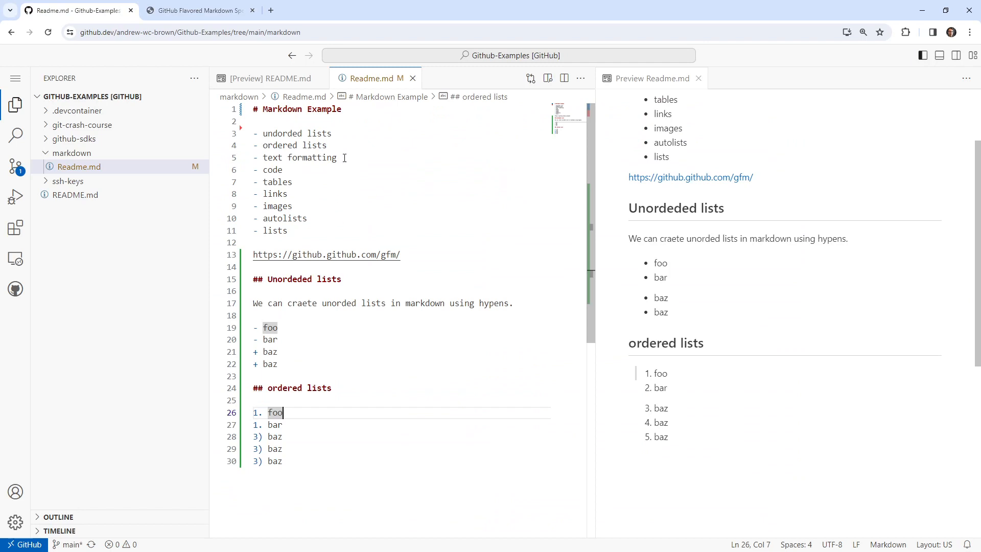
Add the heading "## Text formatting" below the numbered list, with a blank line before and after it.
click(334, 456)
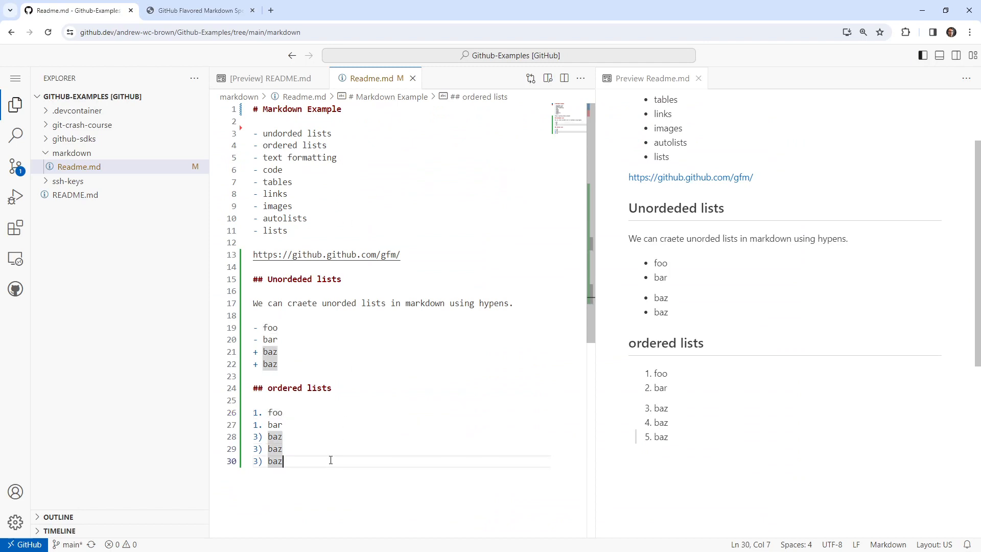
key(Return)
key(Return)
text(## Text)
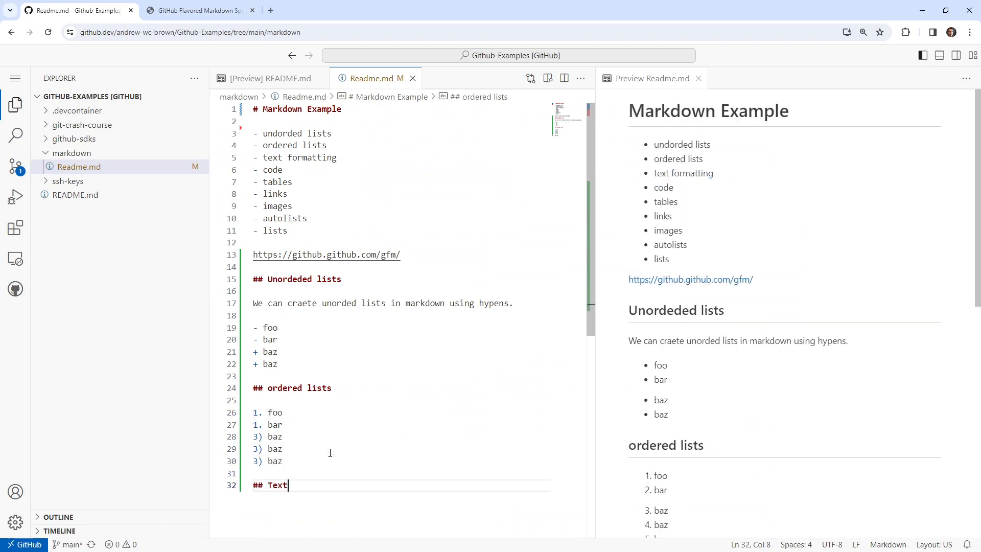
text( formatting)
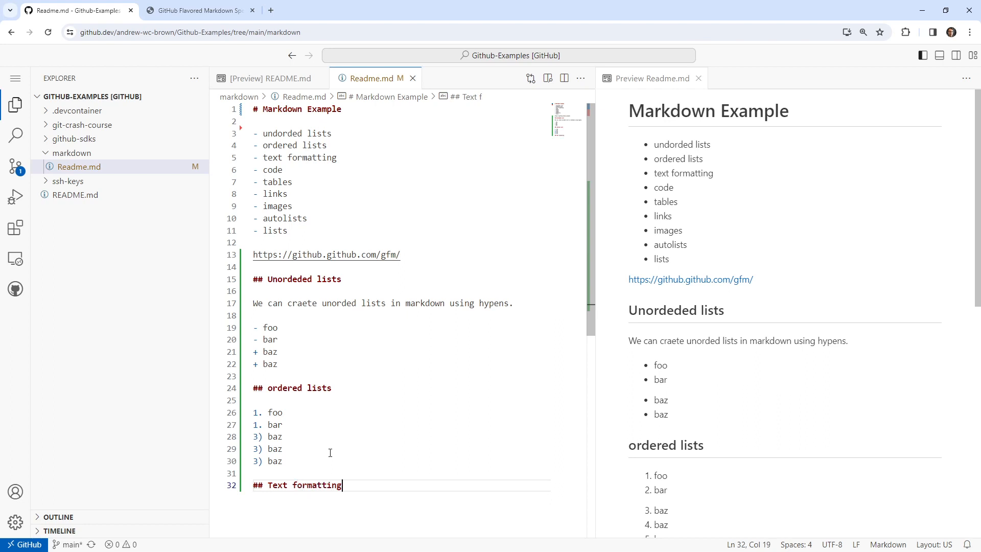
key(Return)
key(Return)
scroll(764, 394, down, 5)
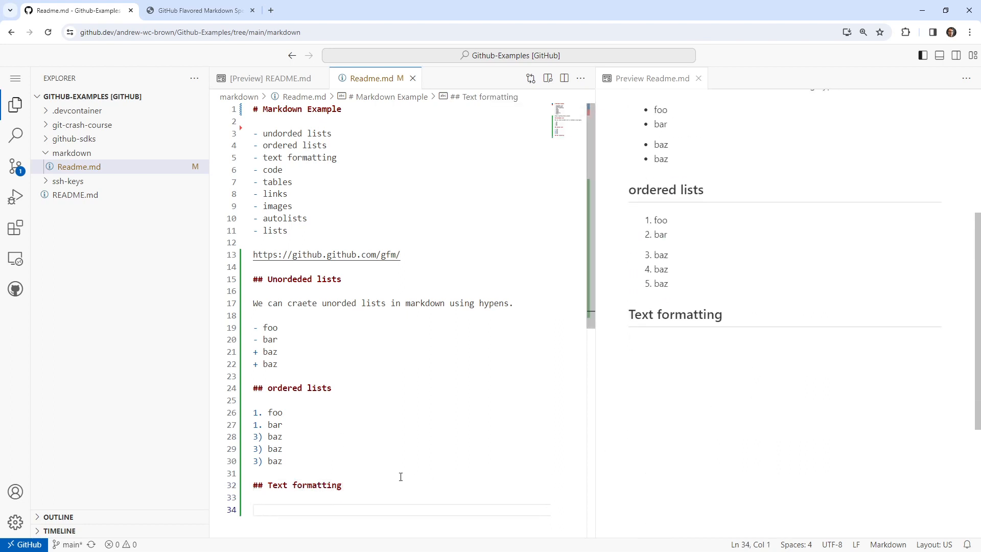
Add the sample lines "*italics*" and "**bold**" under the Text formatting heading.
text(italics)
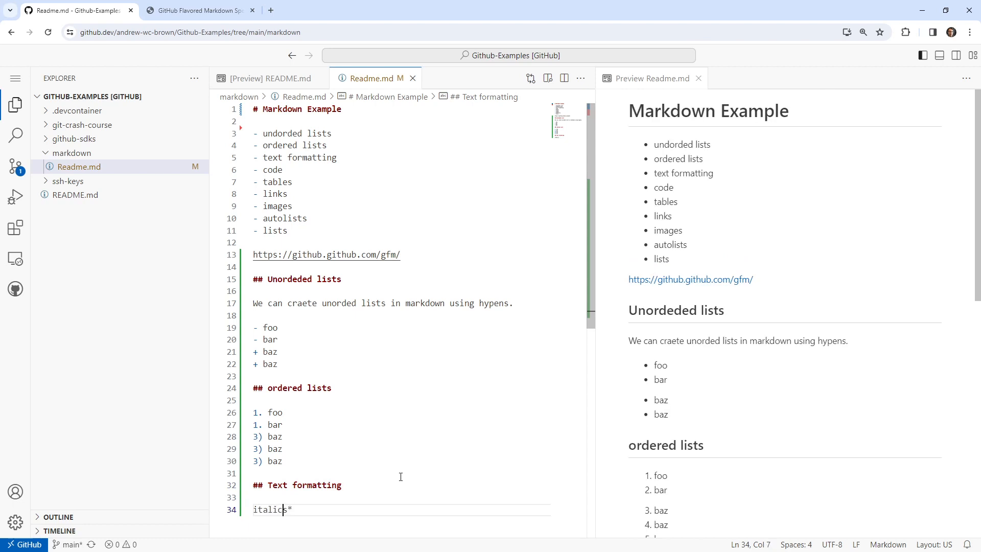
text(*)
click(335, 502)
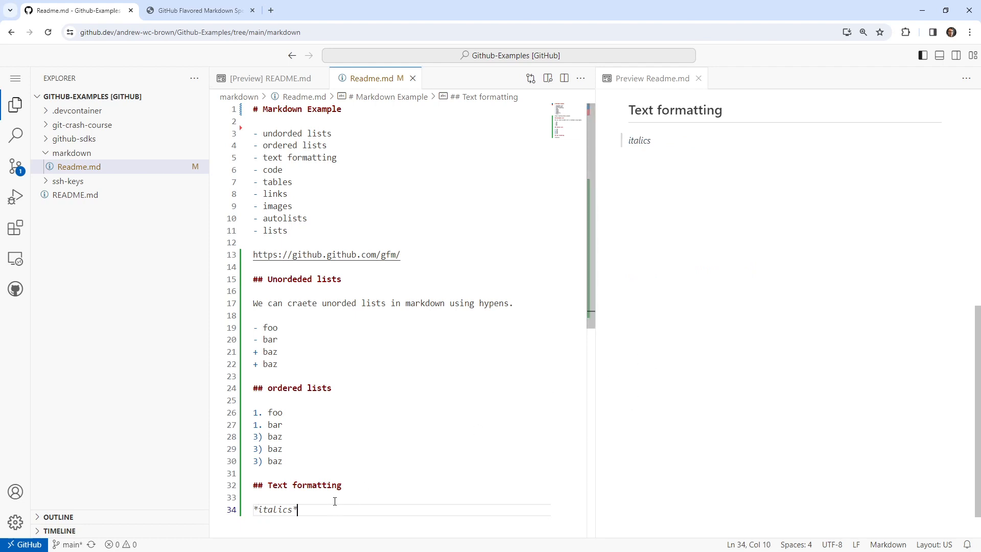
key(Return)
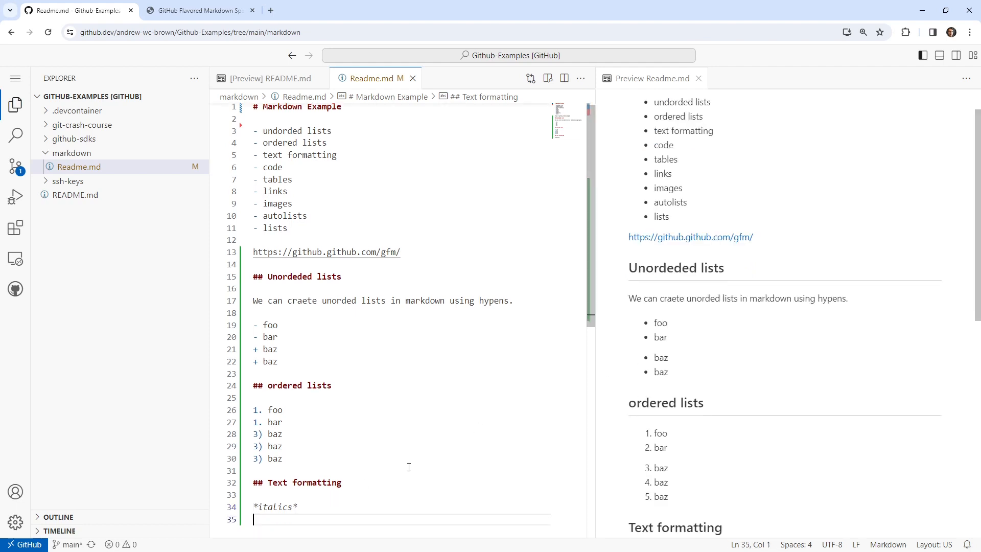
text(**bold**)
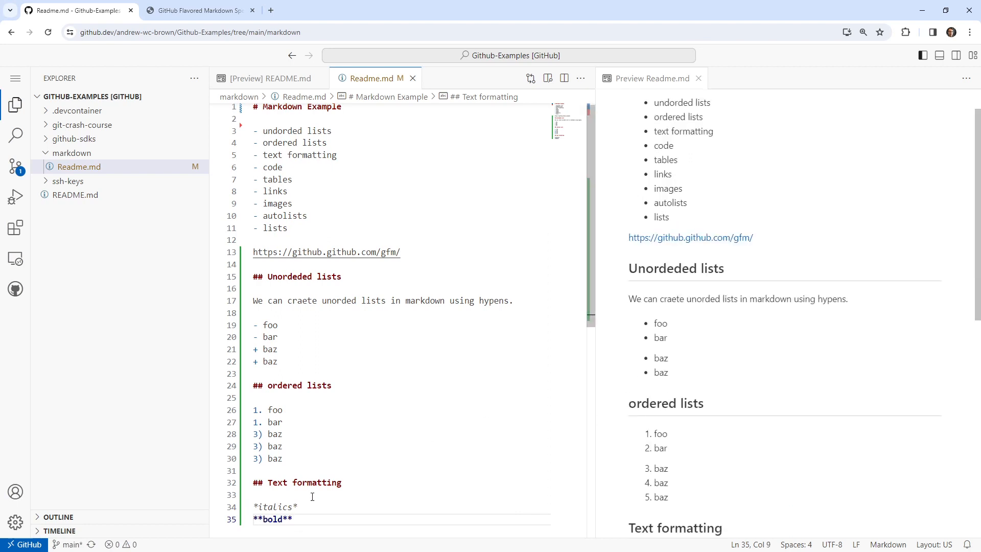
scroll(312, 496, down, 2)
Add the underscore bold sample "__bold__" on a new line below "**bold**".
key(Return)
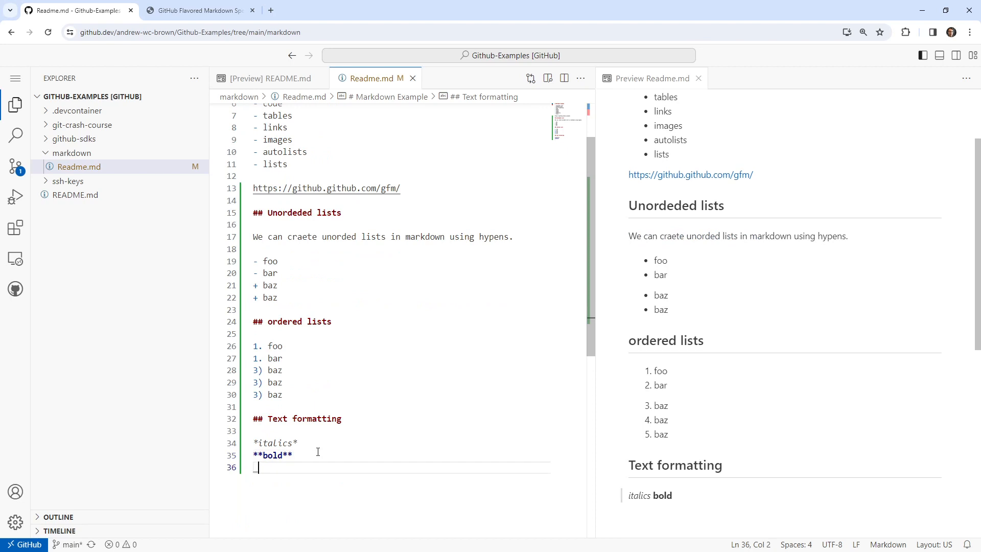
text(_bold__bold_)
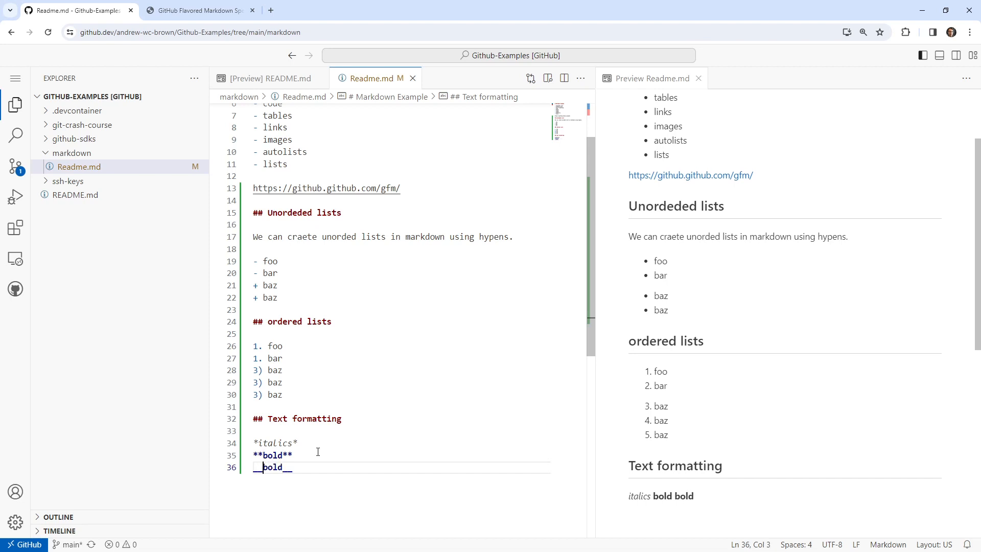
Insert the underscore italics sample "_italics_" on its own line above "*italics*".
click(283, 431)
key(Return)
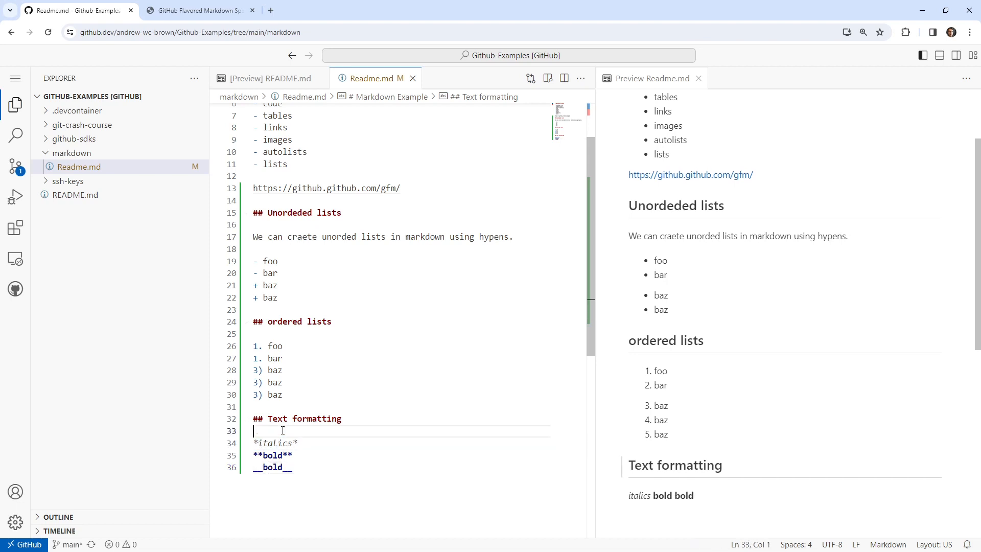
text(*italics_)
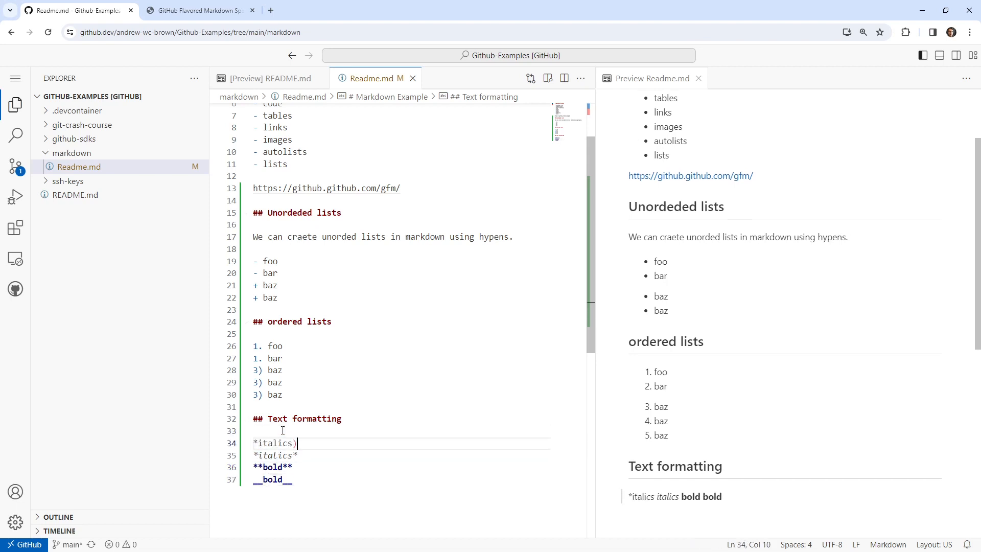
key(Left)
key(Left)
key(Left)
key(Left)
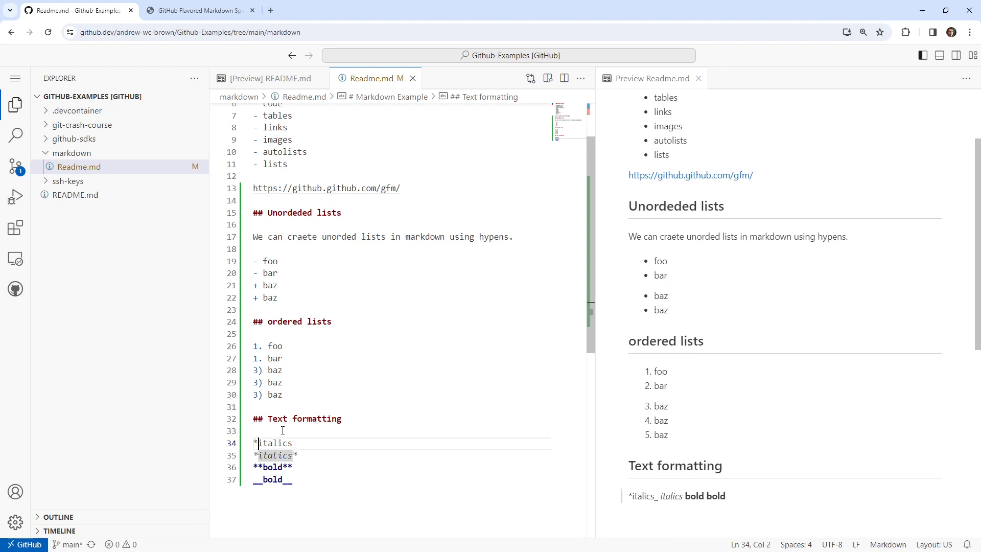
key(BackSpace)
text(_)
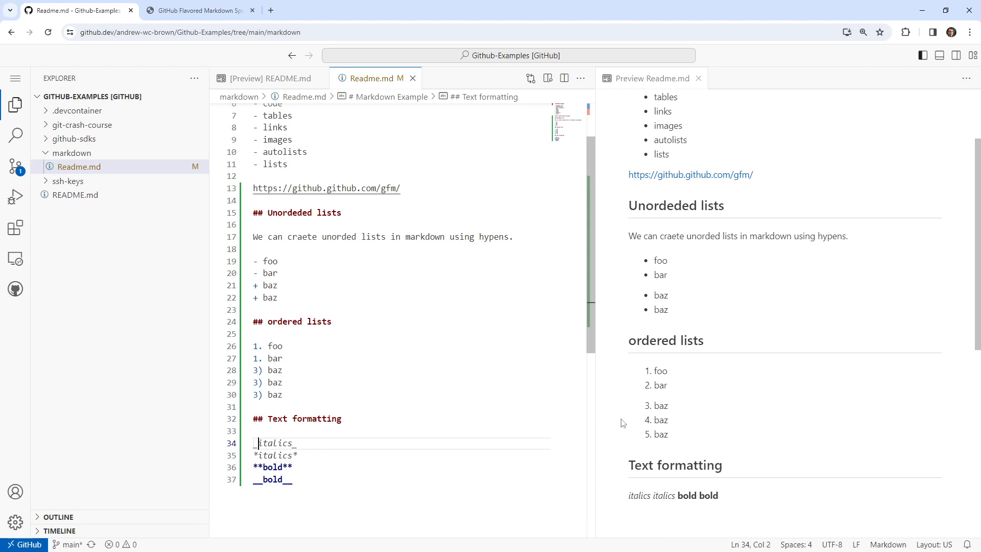
Add a strikethrough sample line "~~striketrhough~~" below "__bold__", wrapped in double tildes.
scroll(664, 427, down, 2)
click(328, 476)
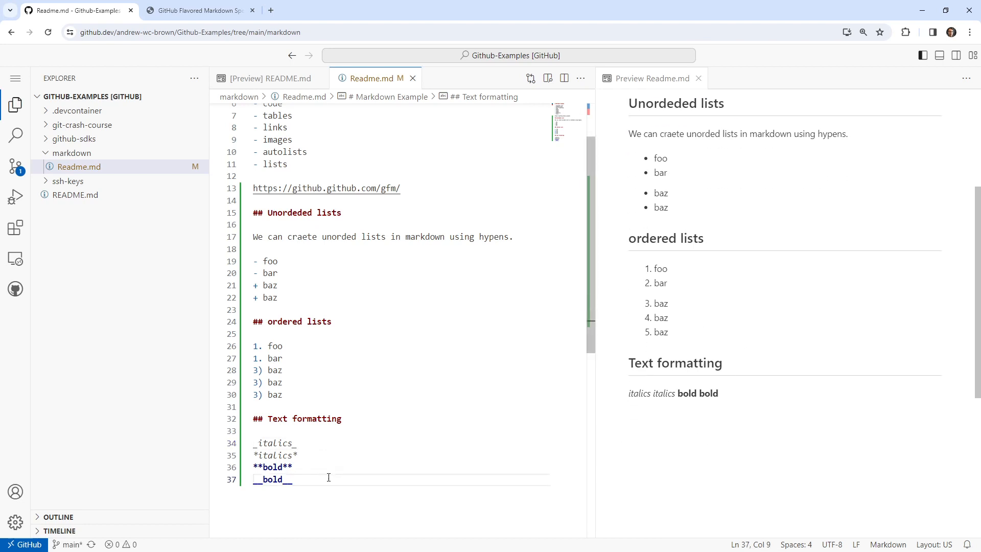
key(Return)
text(~stri)
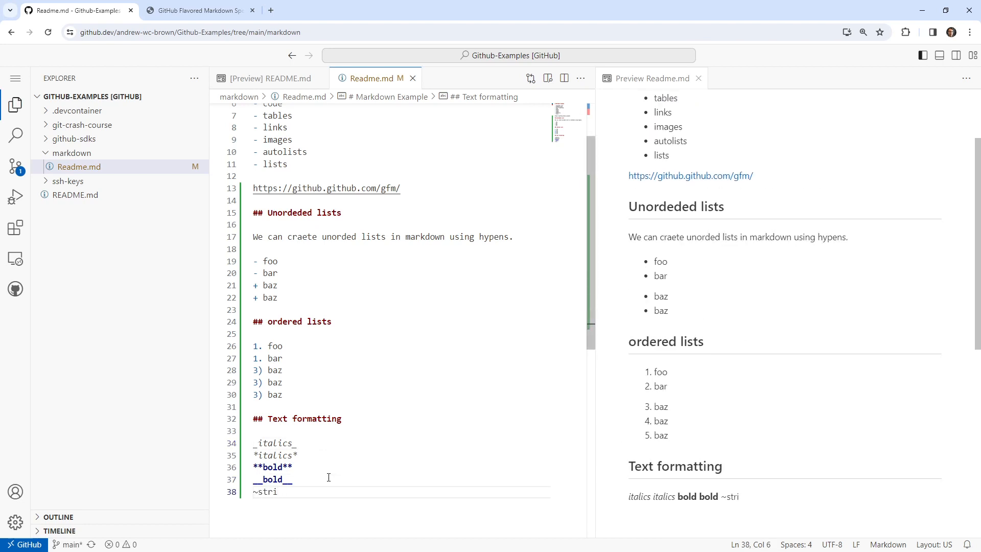
text(ketrhough~)
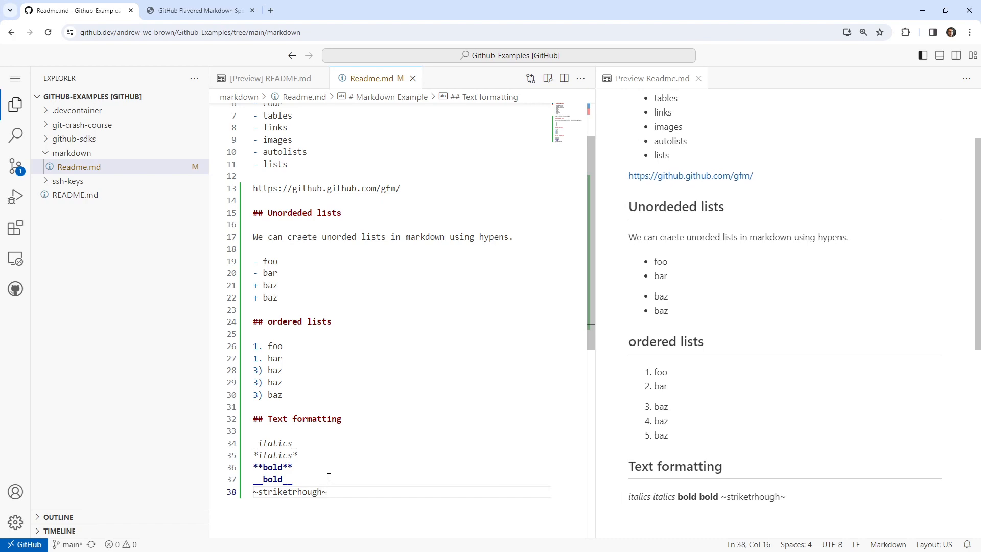
text(~)
key(Home)
key(Right)
text(~)
Look through the Characters and lines section of the GitHub Flavored Markdown Spec for text formatting syntax.
click(197, 10)
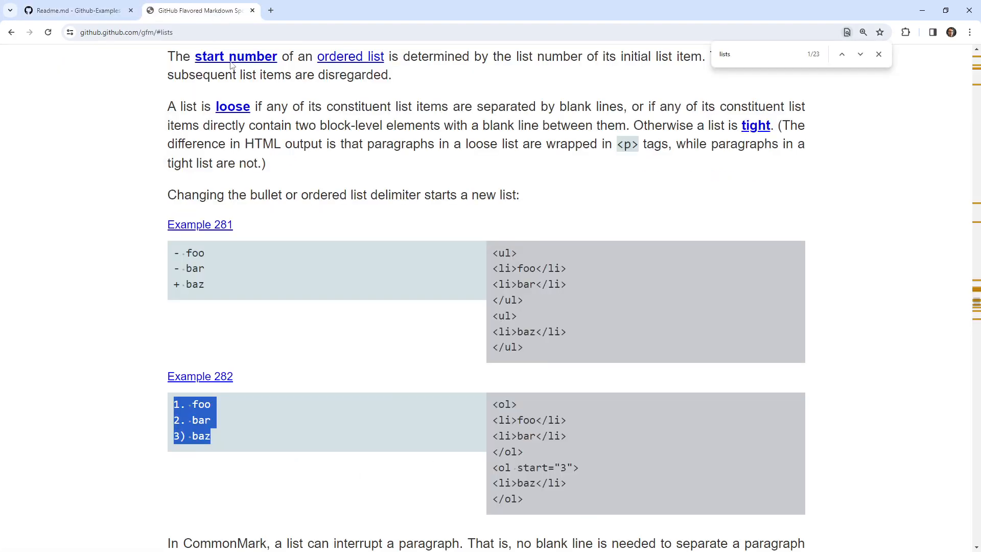
scroll(818, 317, up, 10)
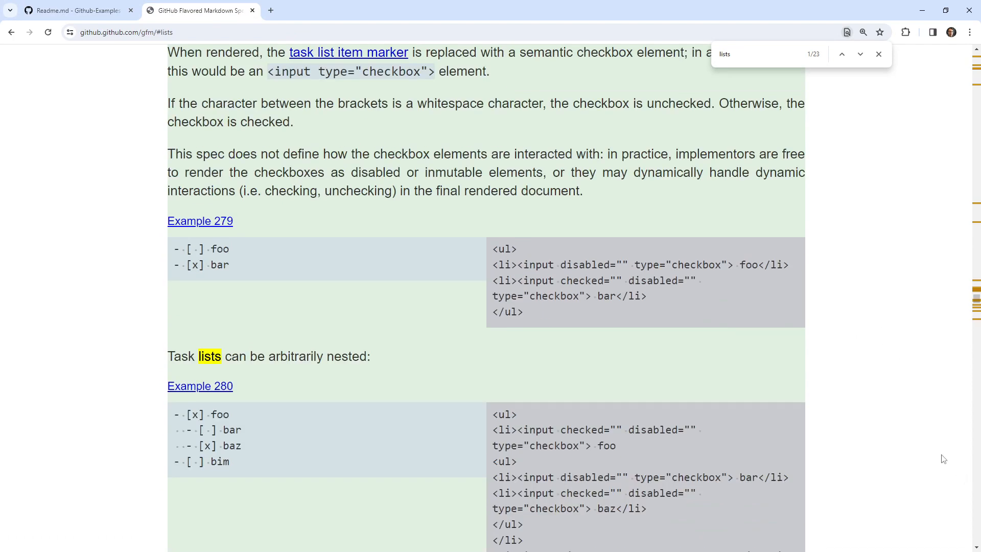
drag(977, 306, 975, 57)
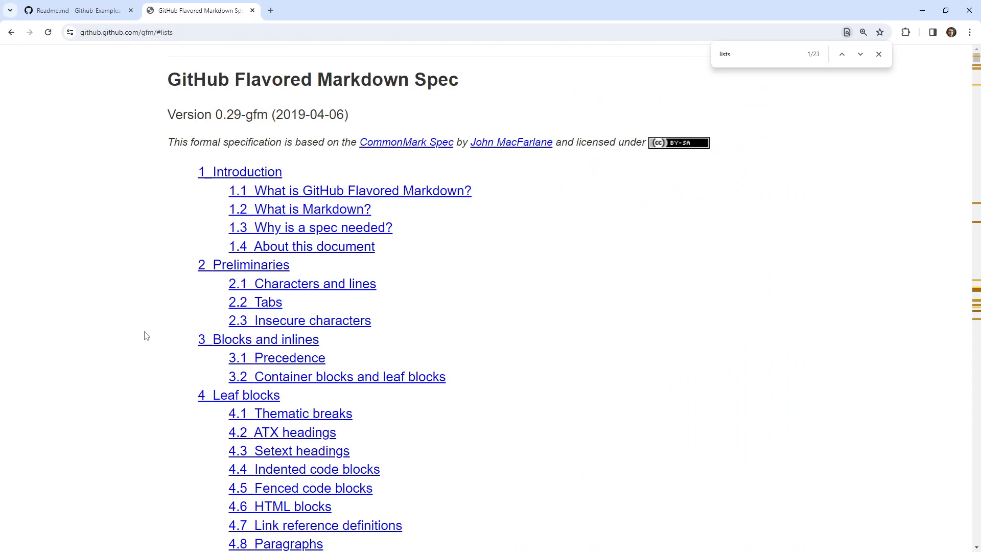
click(328, 284)
scroll(280, 375, down, 5)
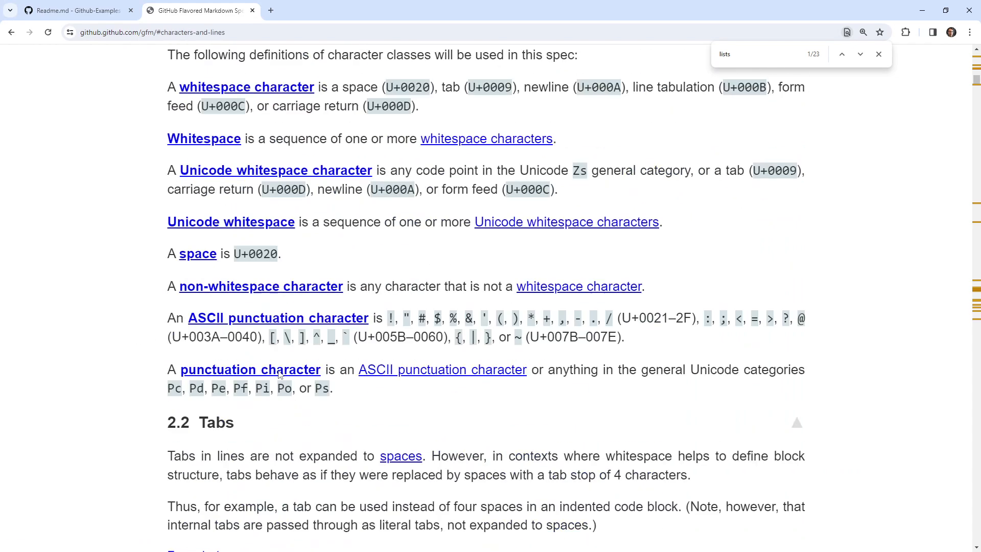
scroll(280, 374, down, 8)
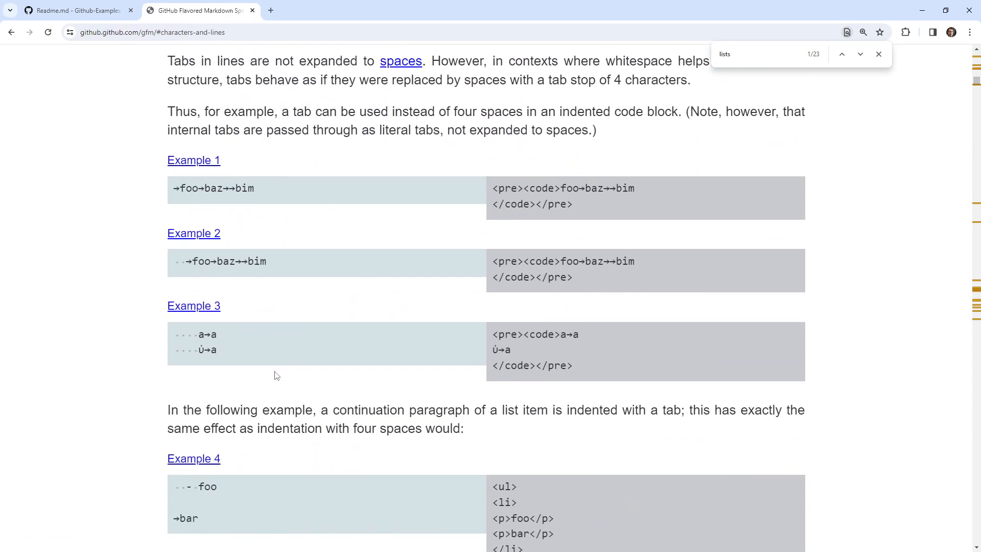
scroll(277, 375, down, 4)
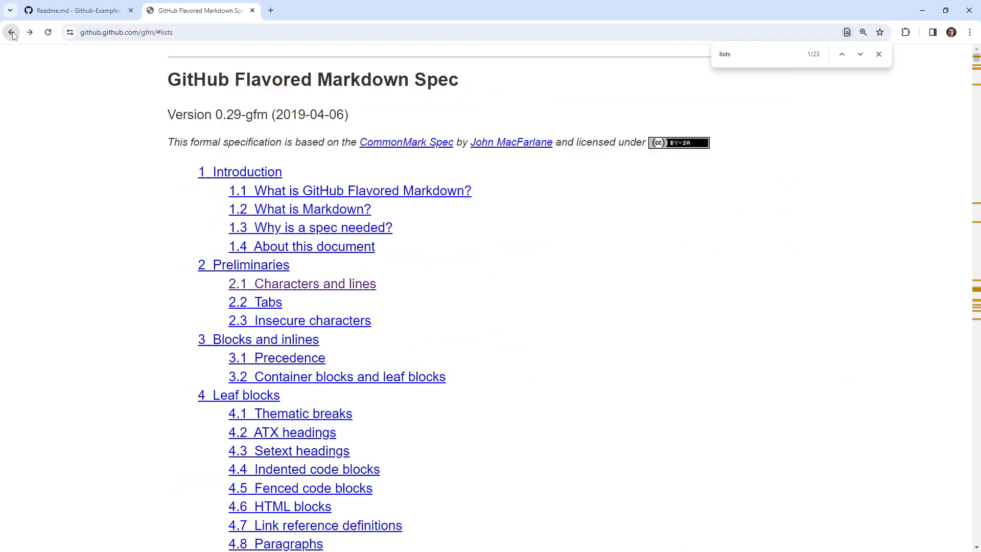
Return to the spec's table of contents and open section 6, Inlines.
click(11, 32)
scroll(124, 311, down, 2)
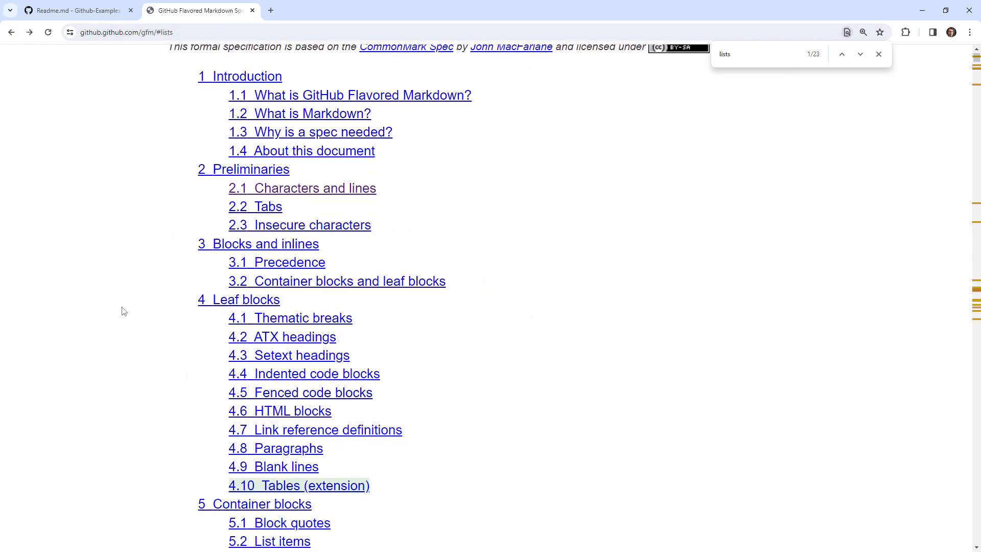
scroll(136, 301, down, 8)
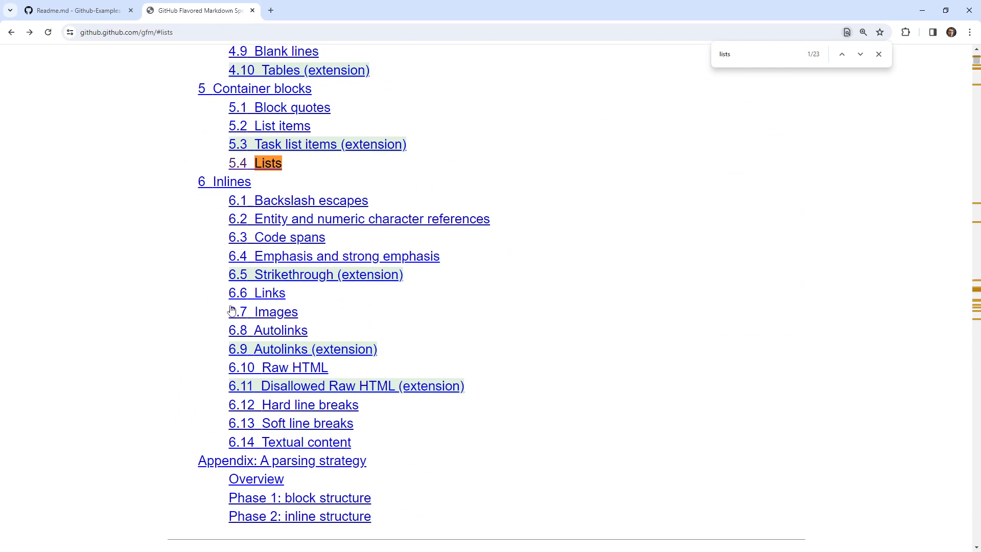
click(224, 182)
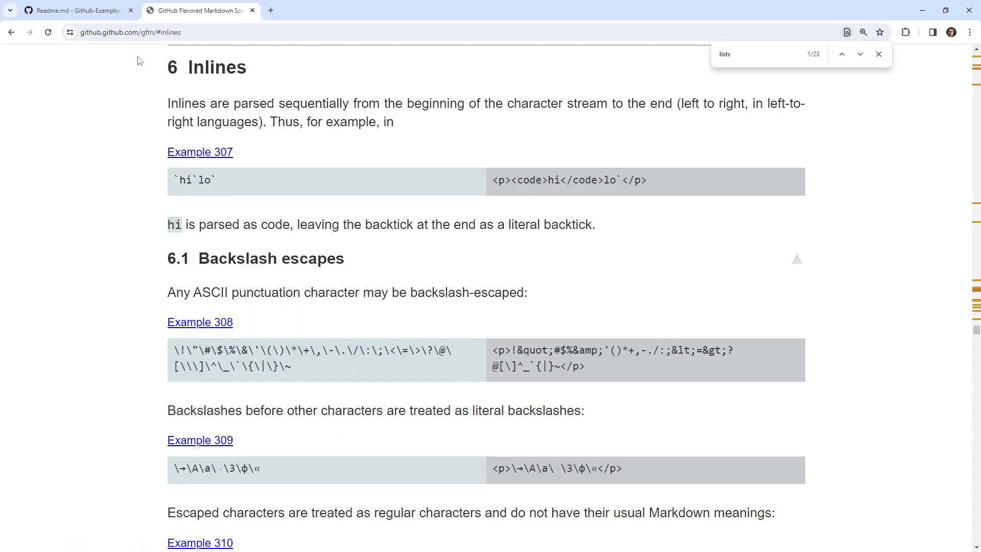
Switch back to Readme.md and check the topic list at the start of the file.
click(107, 14)
click(346, 334)
scroll(357, 378, up, 2)
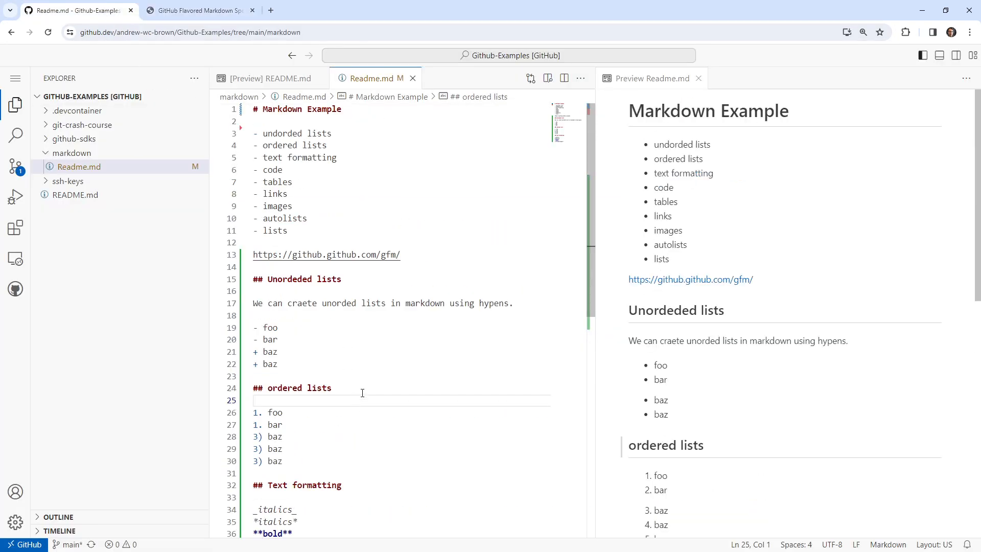
scroll(408, 395, down, 4)
Add a "## Code" heading below the strikethrough line, followed by a blank line.
click(366, 372)
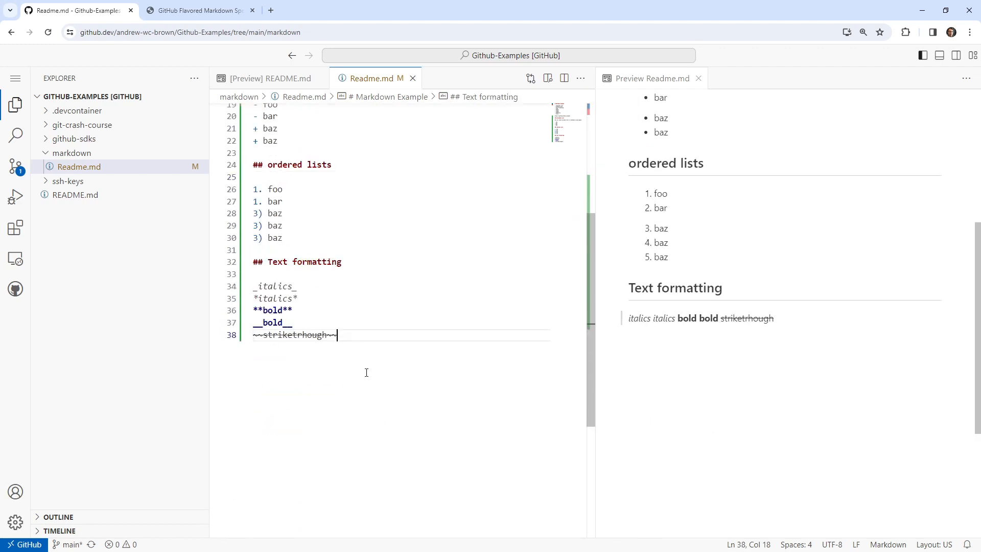
key(Return)
key(Return)
text(-)
key(BackSpace)
key(BackSpace)
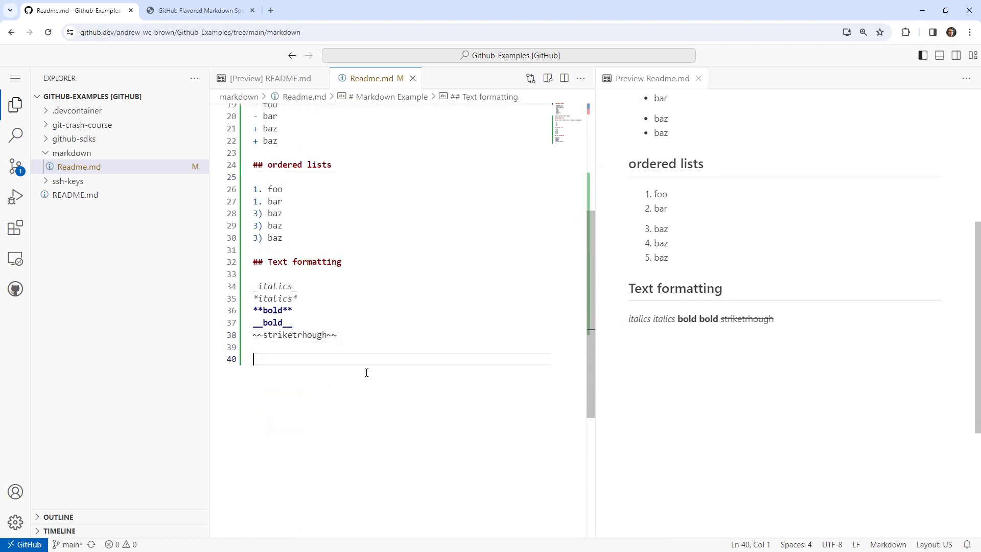
text(## o)
key(BackSpace)
text(Cpde)
key(BackSpace)
key(BackSpace)
key(BackSpace)
text(ode)
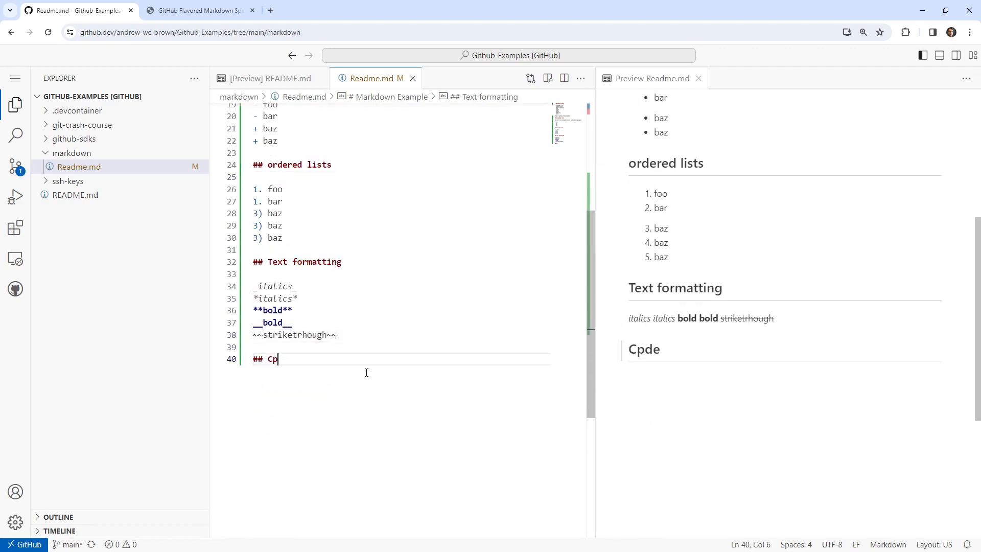
key(Return)
key(Return)
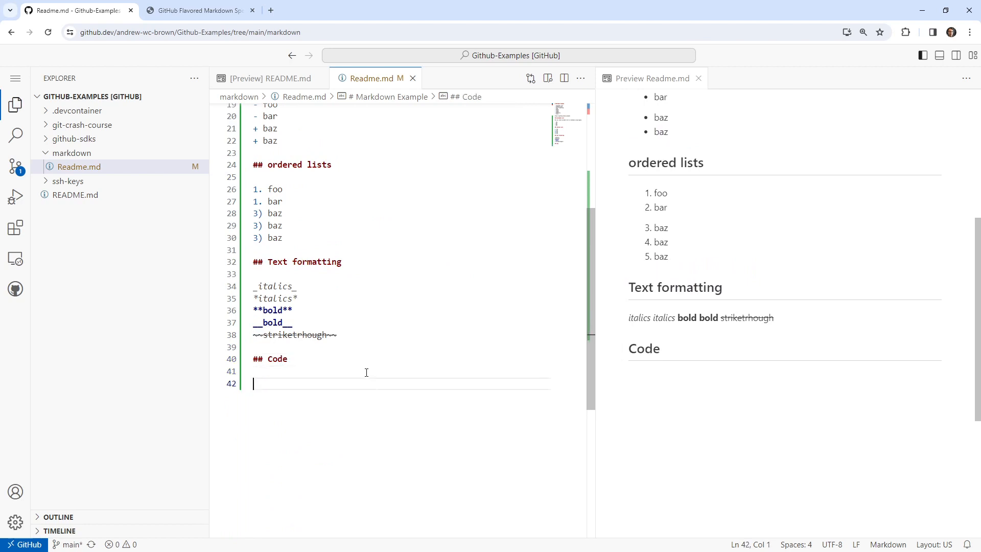
Add the inline code sample `puts "hello world"` under the Code heading, wrapped in single backticks.
text(`)
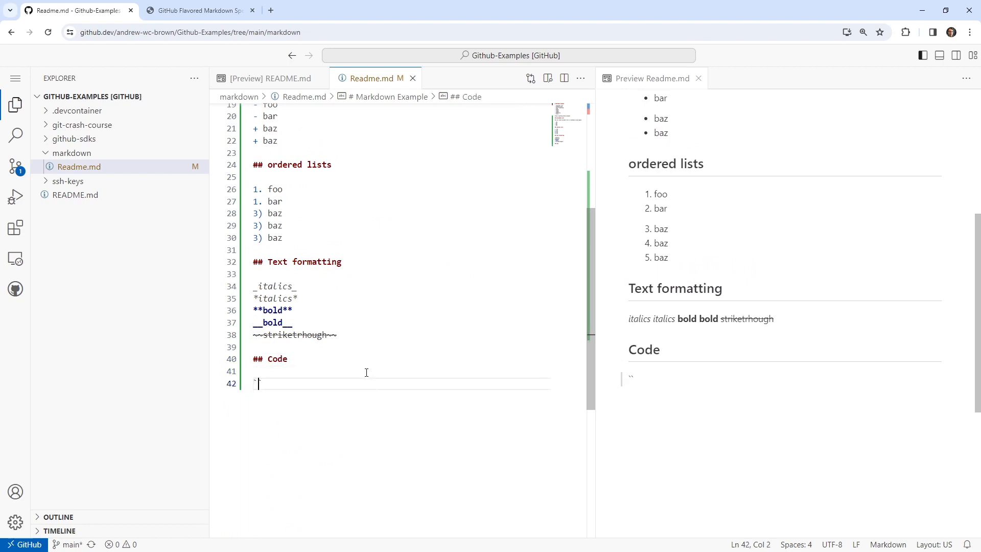
key(BackSpace)
key(BackSpace)
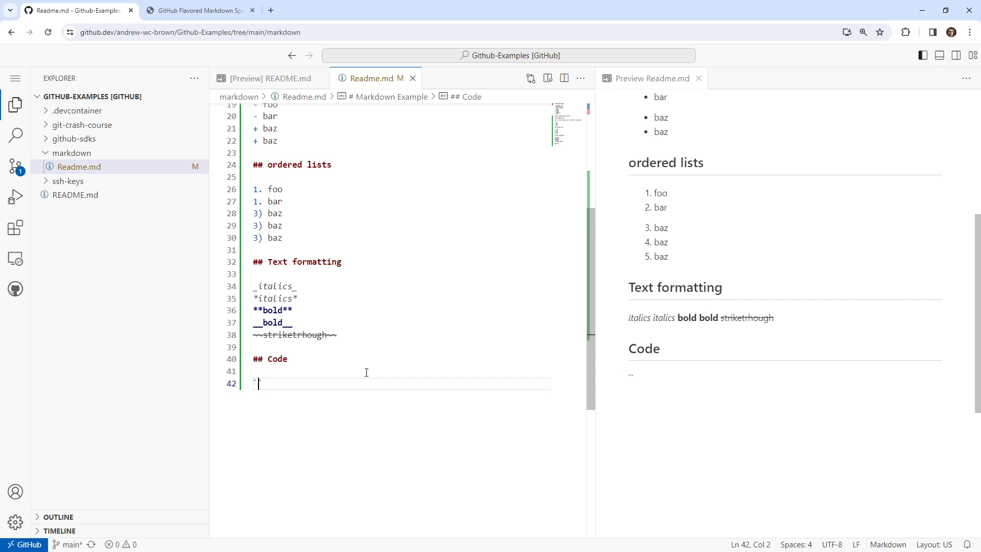
text(puts :)
key(BackSpace)
text(")
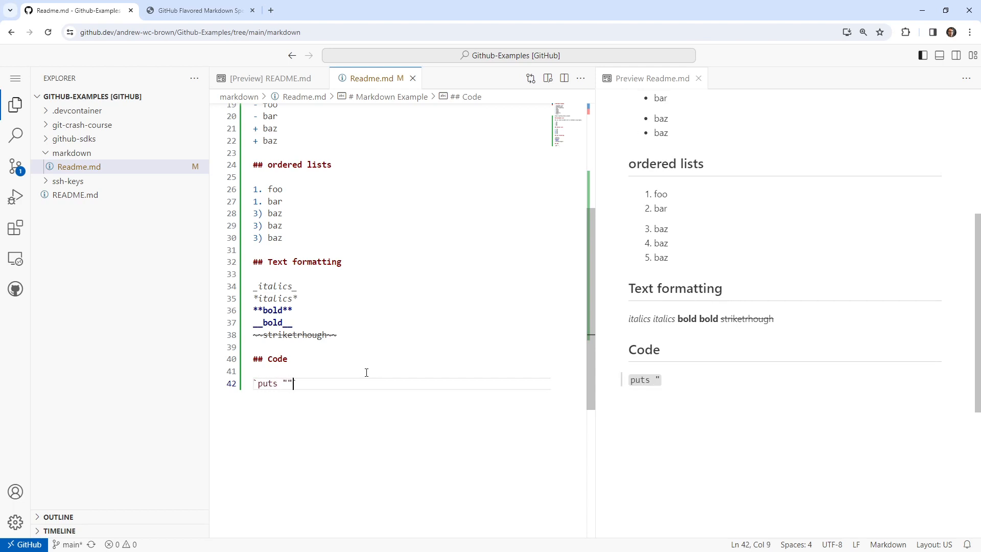
text(hello worl)
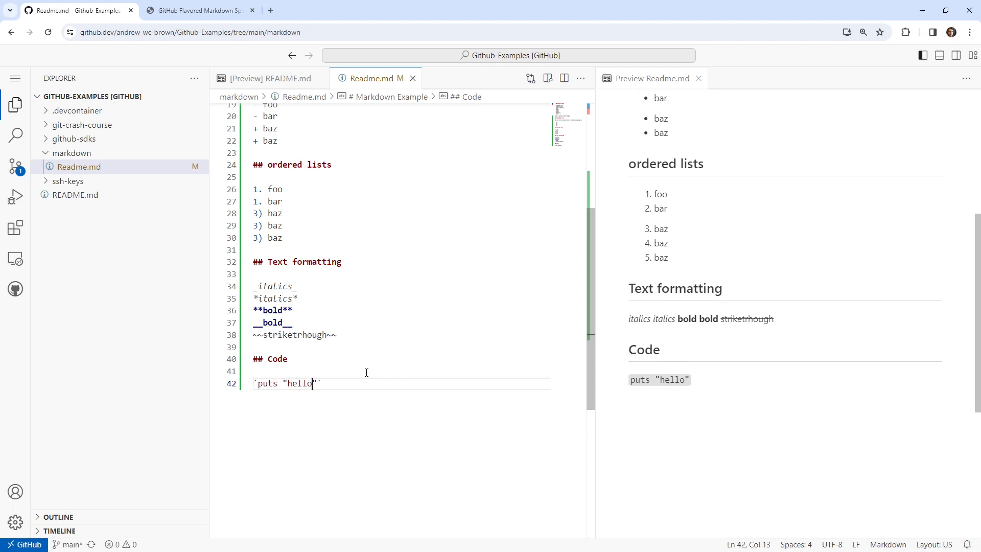
text(d)
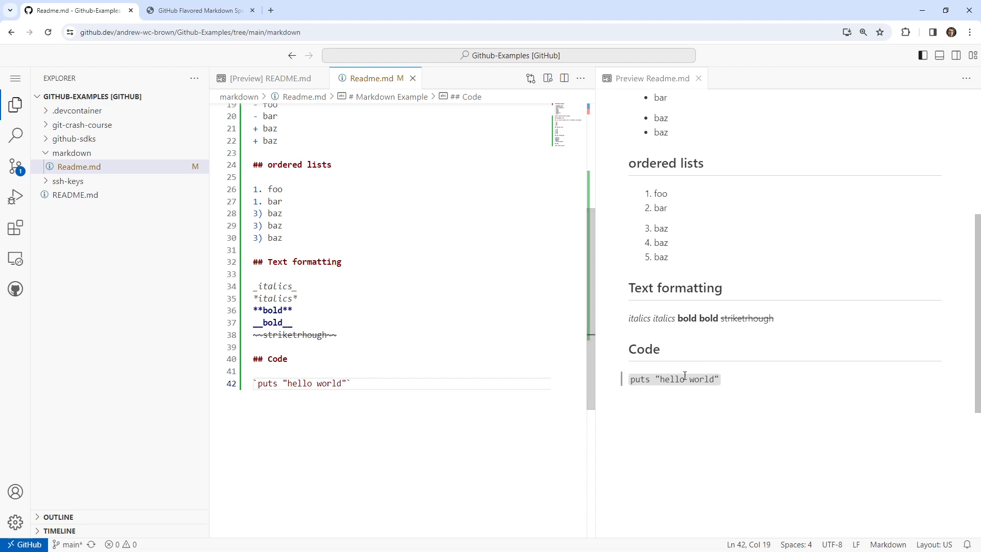
Duplicate the inline code sample on its own line below, separated by a blank line.
drag(630, 380, 717, 379)
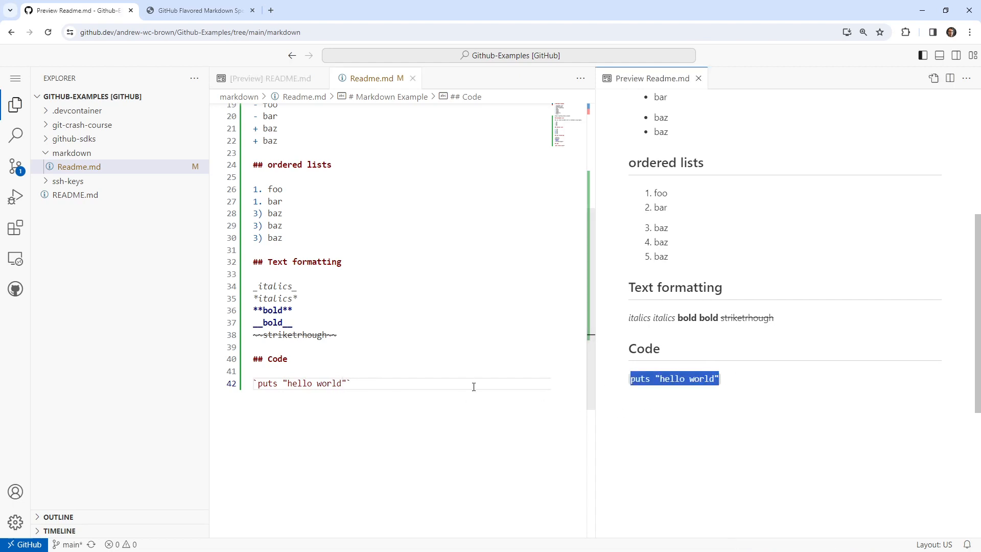
click(369, 385)
key(Return)
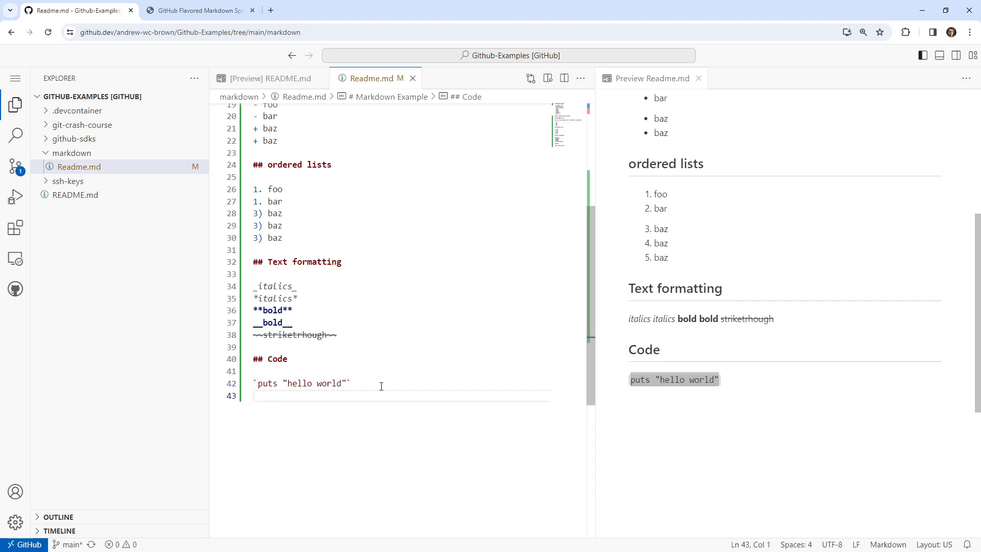
drag(364, 383, 250, 384)
key(ctrl+c)
click(301, 402)
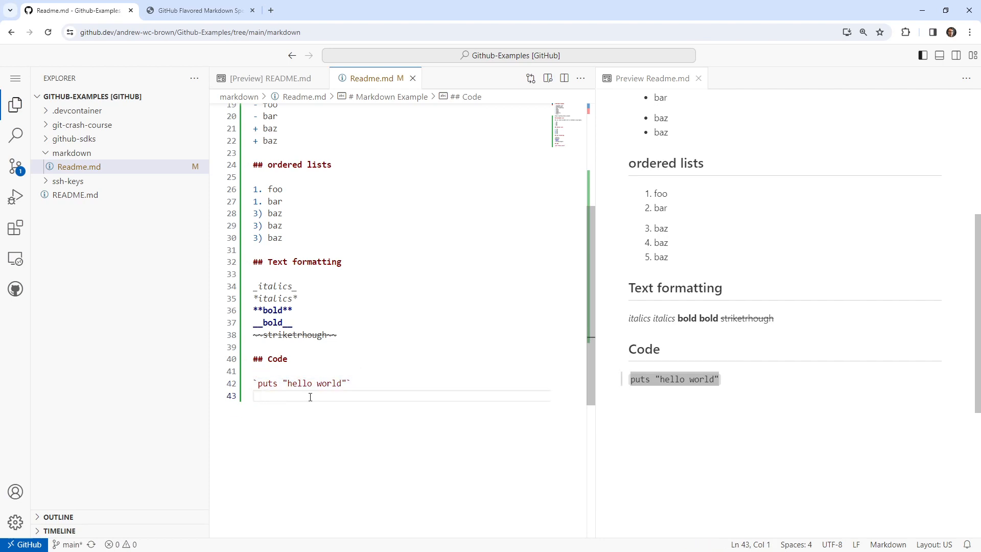
key(Return)
key(ctrl+v)
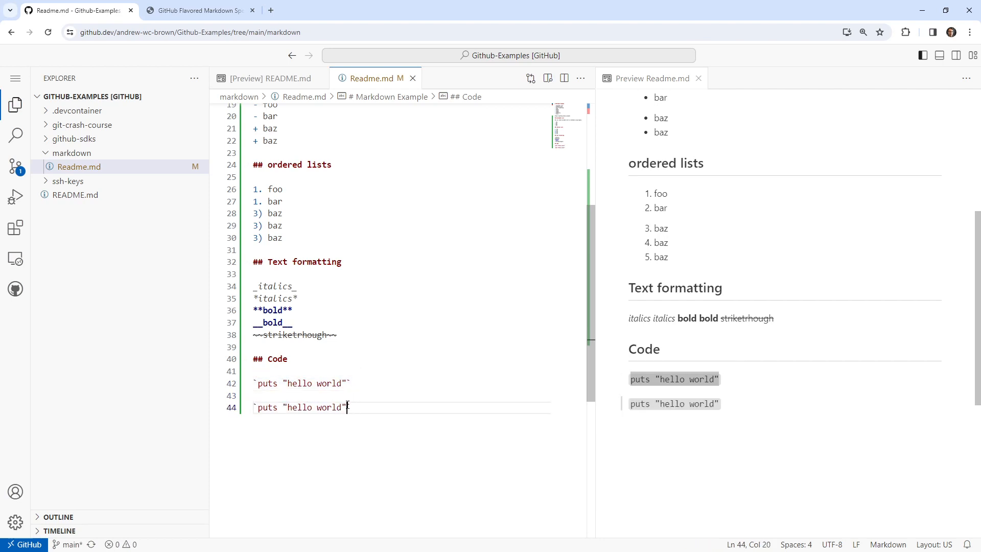
Try to make the duplicated code sample bold by surrounding each of its backticks with double asterisks.
key(shift+Left)
text(**)
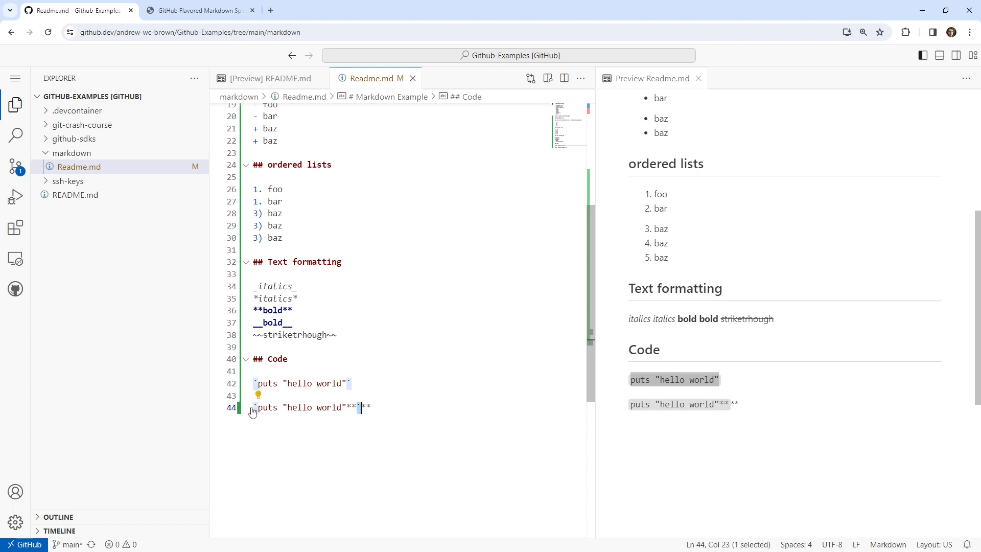
click(254, 409)
key(shift+Right)
text(**)
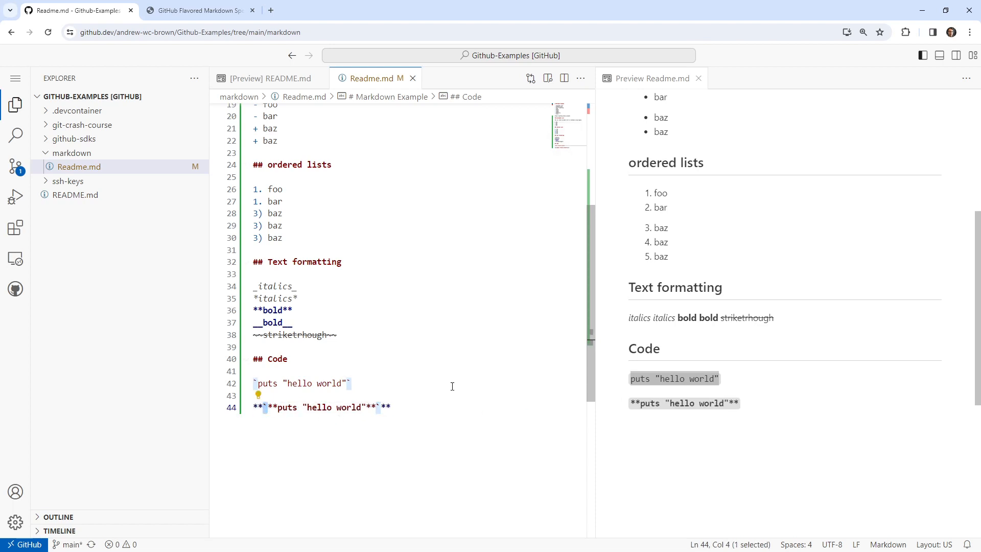
Remove the backticks from the duplicated sample with the asterisks, and delete the rest of that line's text.
click(380, 408)
key(BackSpace)
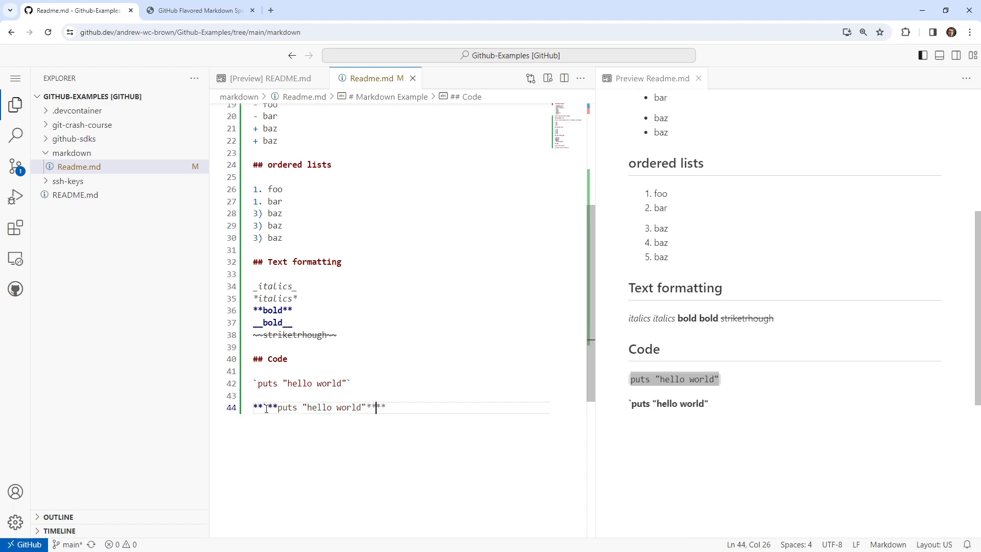
click(267, 409)
key(BackSpace)
click(390, 383)
drag(381, 407, 254, 408)
key(BackSpace)
Extend the code sample into the sentence "You can print to the terminal using the `puts "hello world"` command.".
click(261, 383)
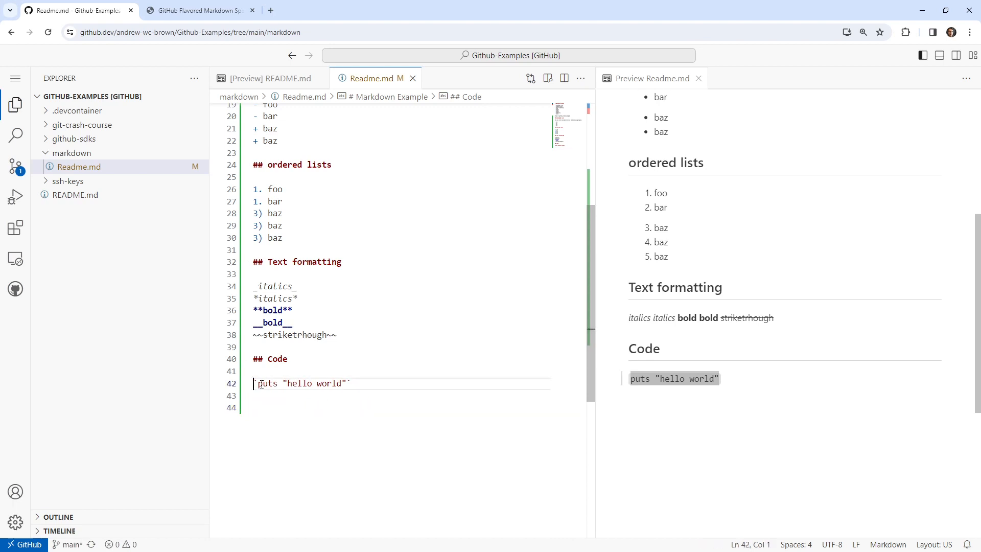
text(You can print to)
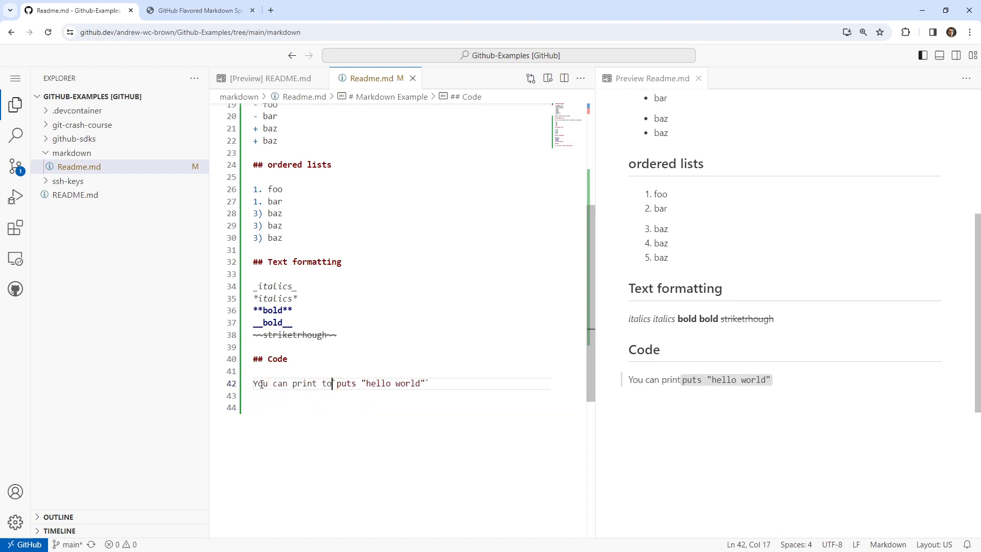
text( the terminal)
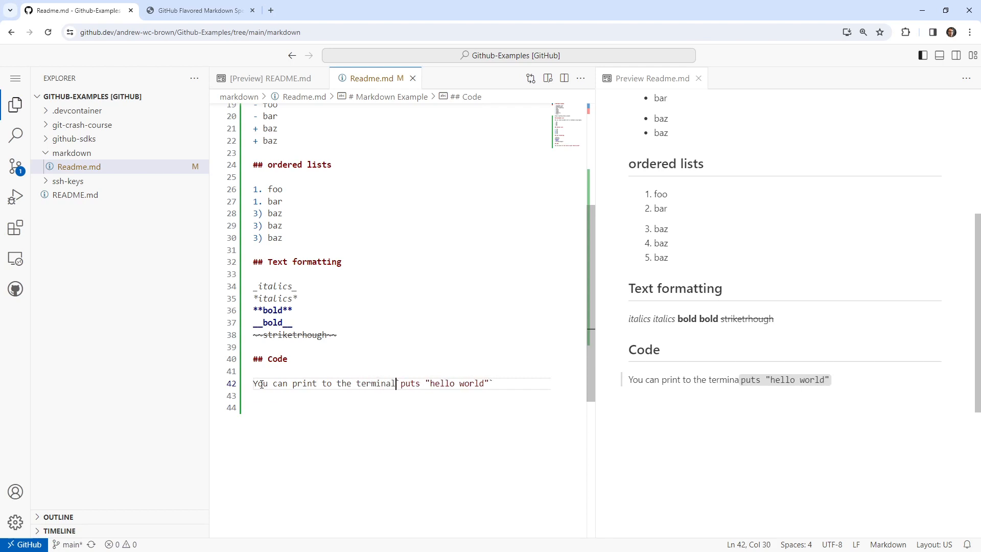
text( using the)
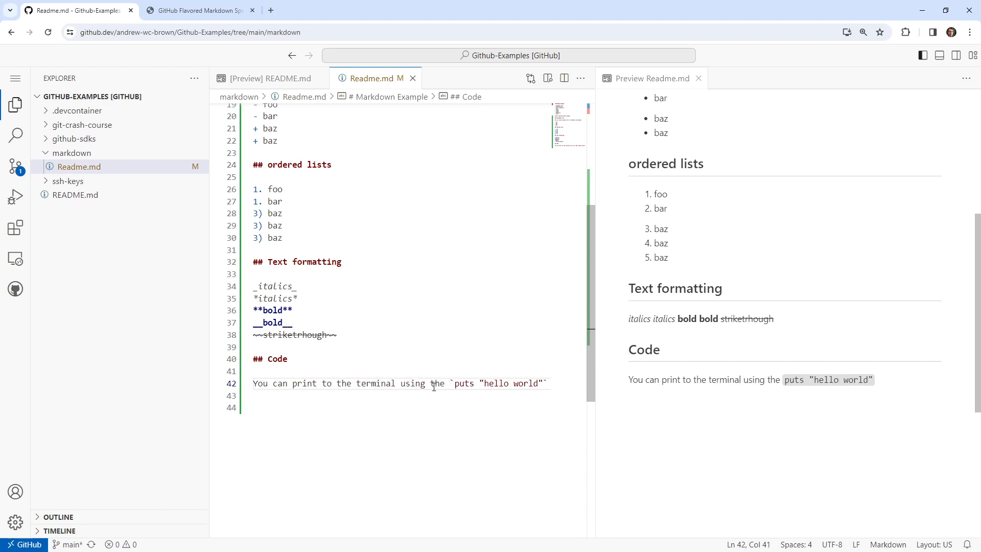
click(548, 383)
text(command.)
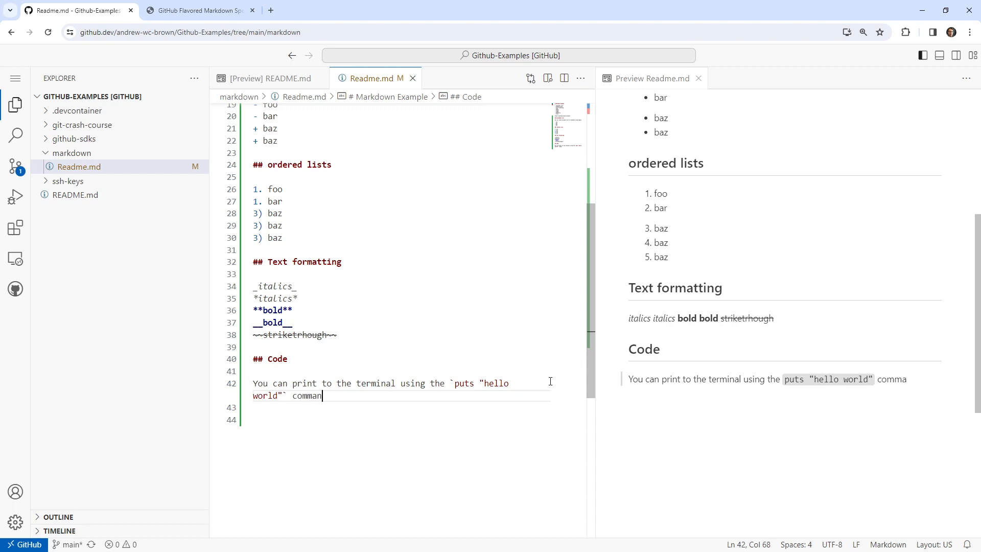
Insert the subheading "### Inline code" above the terminal sentence, with a blank line between them.
click(317, 367)
key(Return)
text(### In)
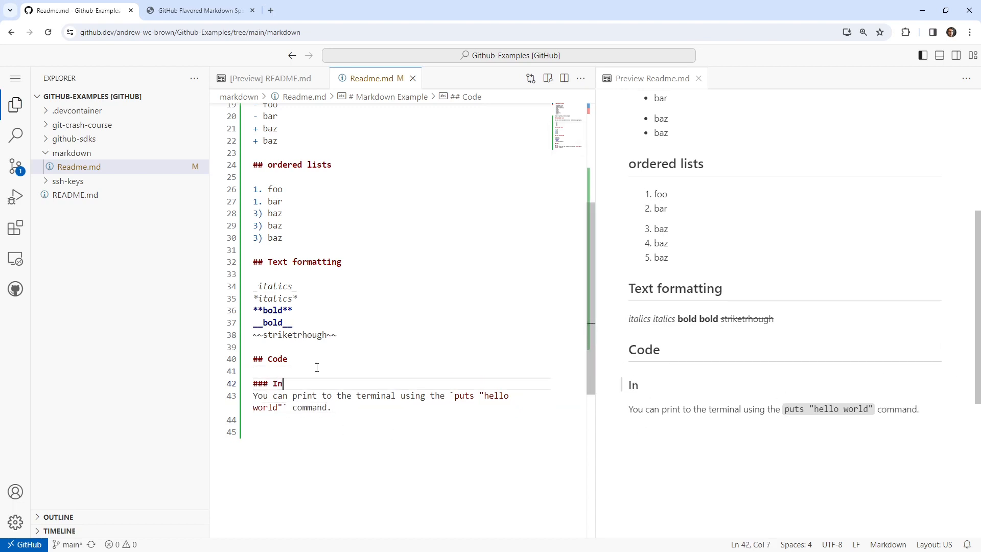
text(line code)
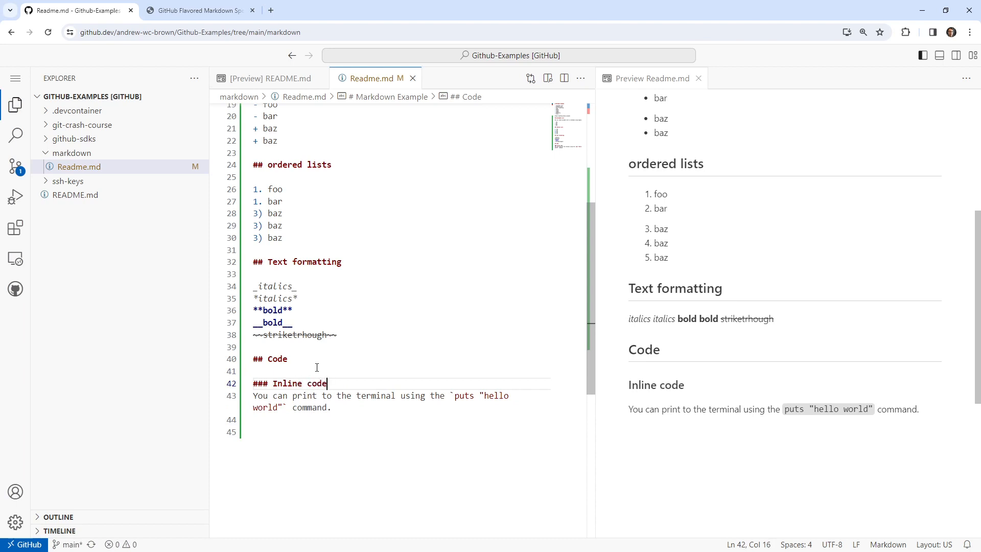
key(Return)
Add the subheading "### Multi line code" at the end of the file.
key(ctrl+End)
text(### Mulit)
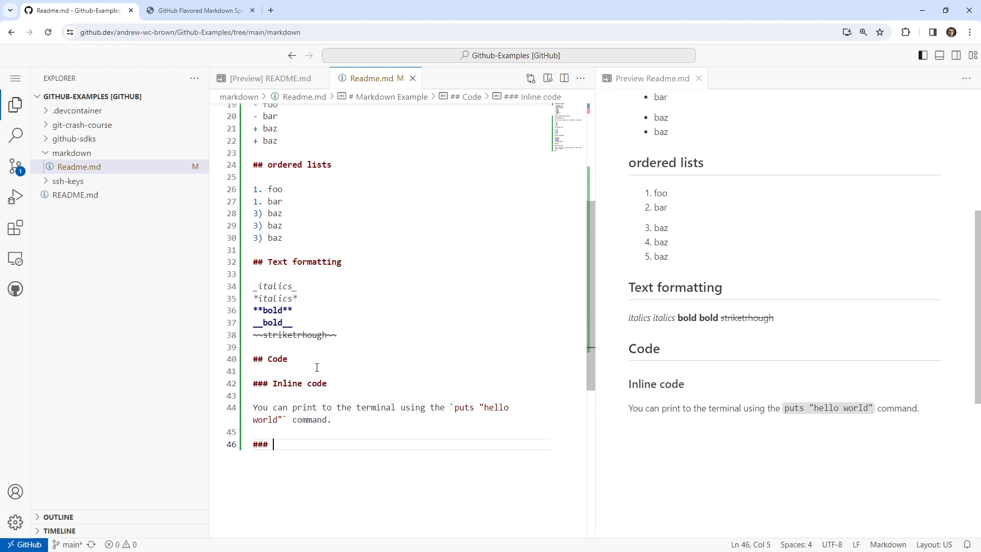
key(BackSpace)
key(BackSpace)
text(t)
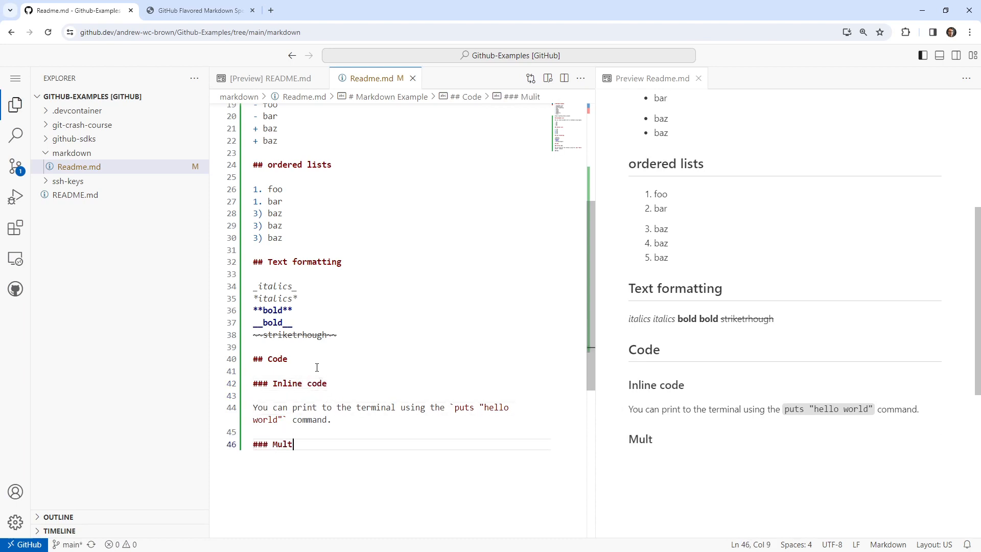
text(i line code)
key(Return)
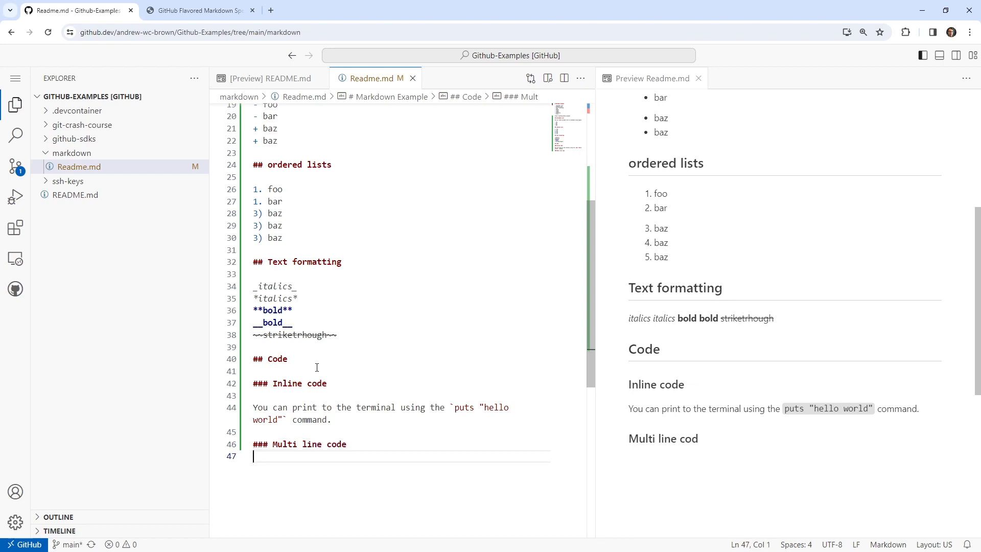
Start an empty fenced code block with triple backticks below the multi line code subheading, separated by a blank line.
key(Return)
text(```)
key(Return)
key(Left)
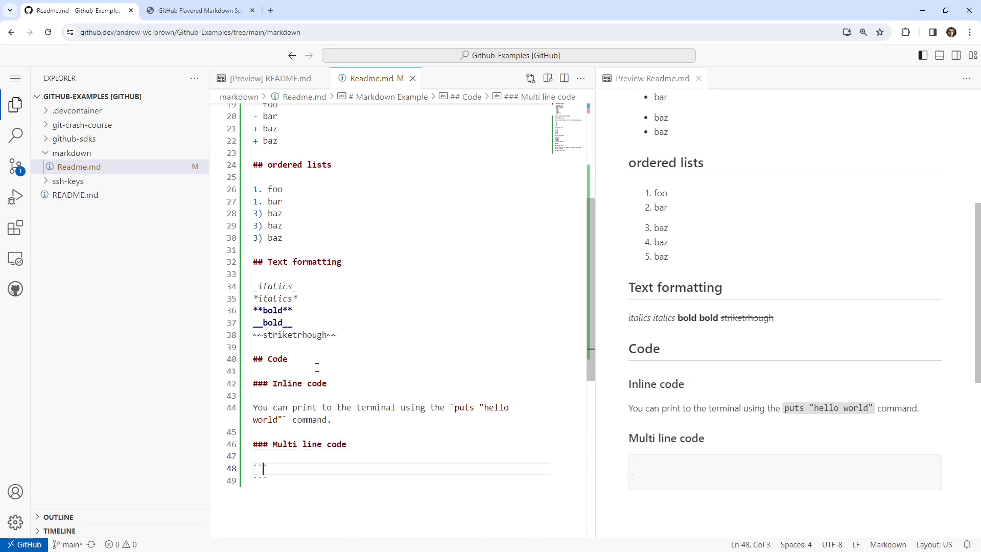
scroll(313, 368, down, 2)
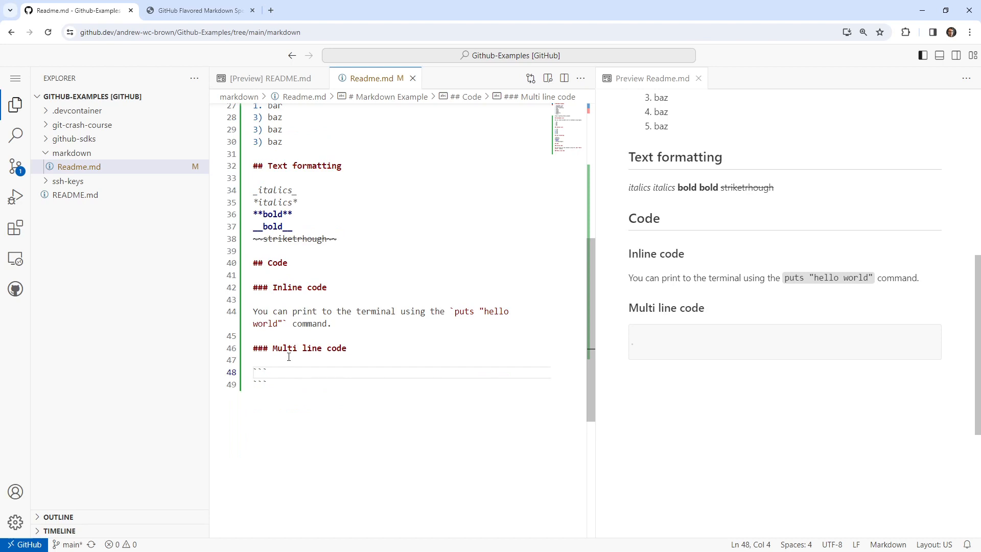
Insert the heading "#### Without highlighting" above the empty fenced code block, with a blank line between them.
key(Up)
key(Return)
key(Return)
text(#### W)
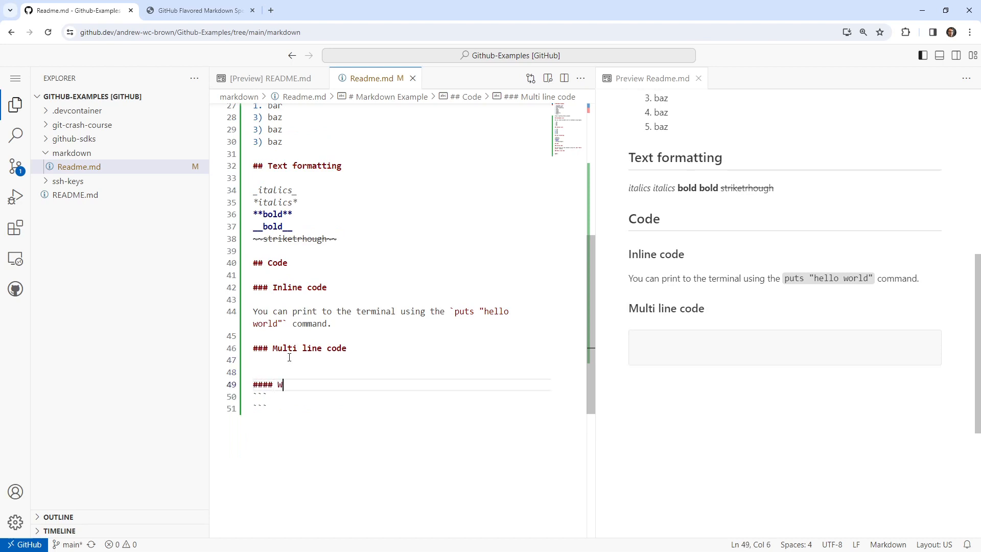
text(Ithout)
key(BackSpace)
key(BackSpace)
key(BackSpace)
key(BackSpace)
key(BackSpace)
text(th)
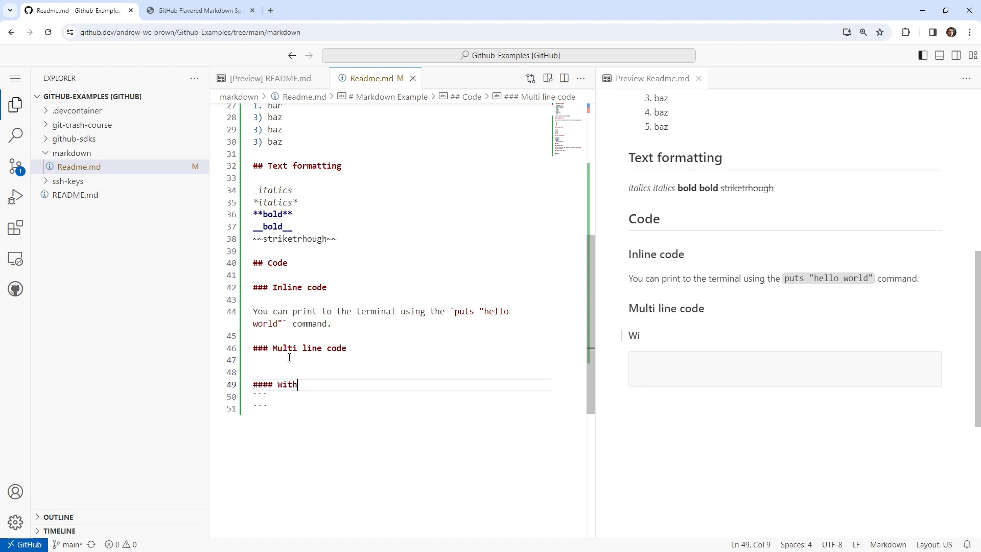
text(out higligh)
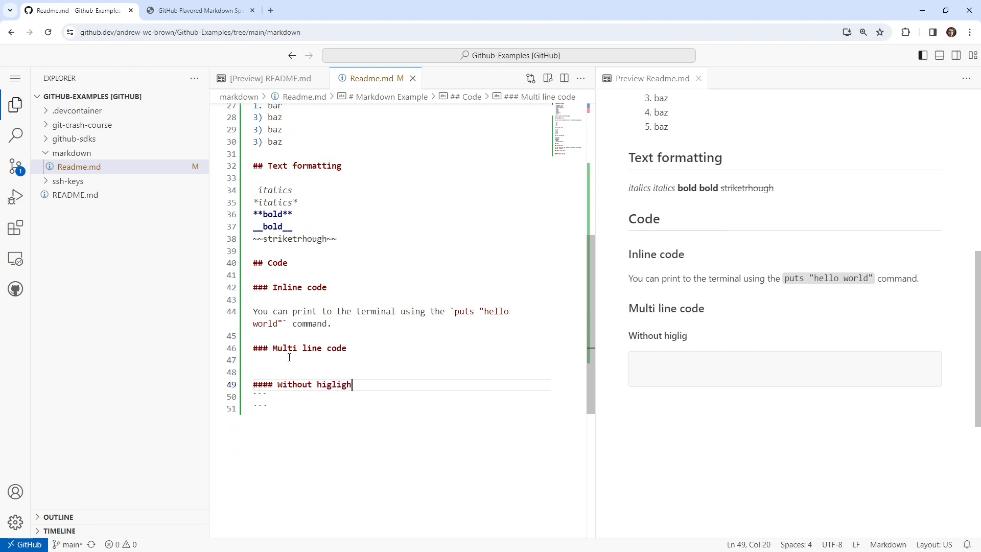
key(BackSpace)
key(BackSpace)
key(BackSpace)
key(BackSpace)
text(ghting)
key(Return)
Add the heading "#### With Highlighting" below the empty code block, leaving a blank line in between.
key(ctrl+End)
key(Return)
key(Return)
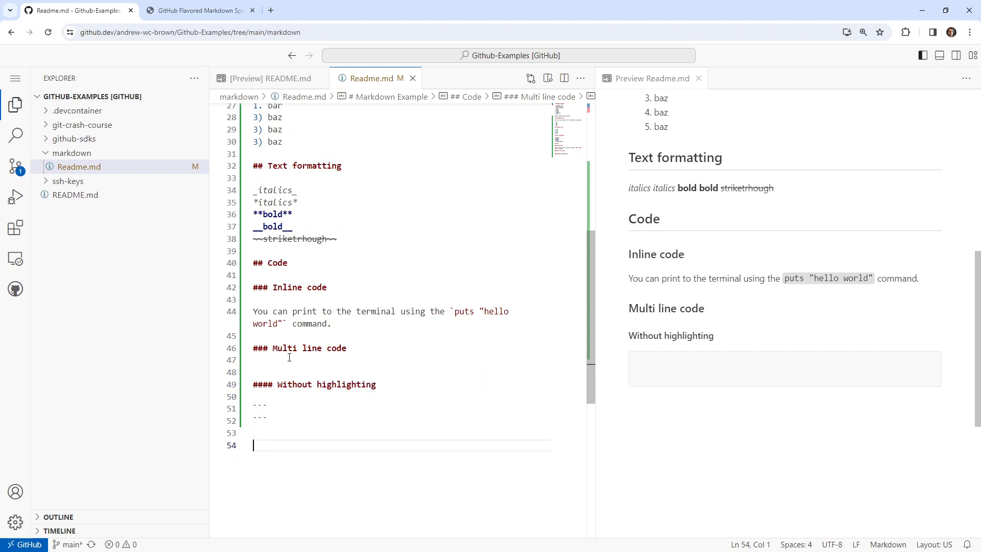
text(#### With H)
text(ighgli)
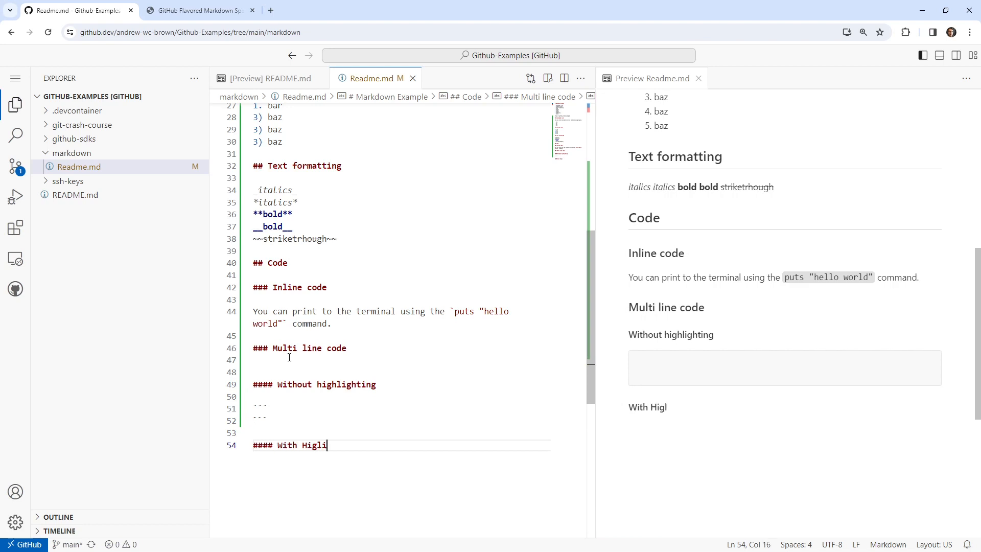
key(BackSpace)
key(BackSpace)
key(BackSpace)
text(lighting)
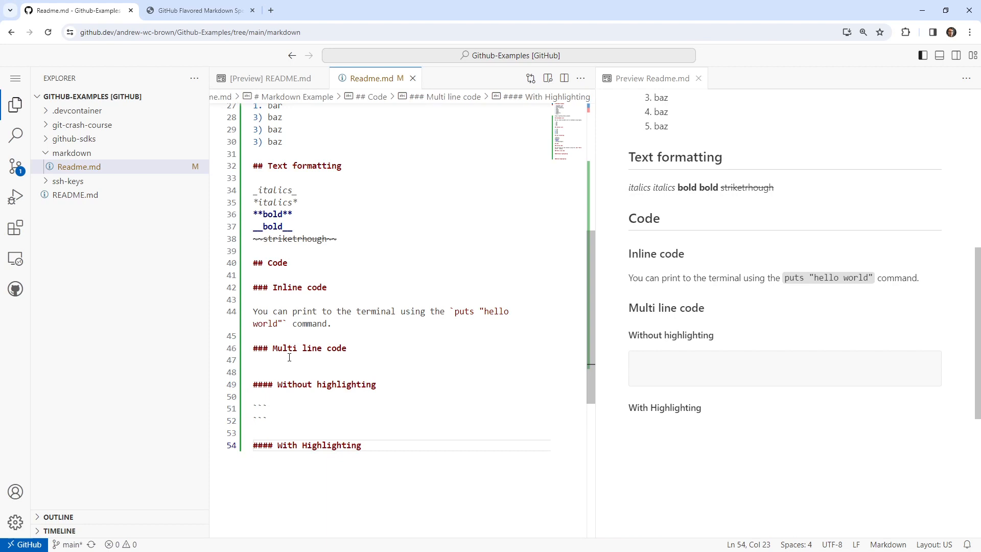
Write an empty Ruby method in the code block, with the lines "def hello_world" and "end".
key(Up)
key(Up)
key(Up)
key(Return)
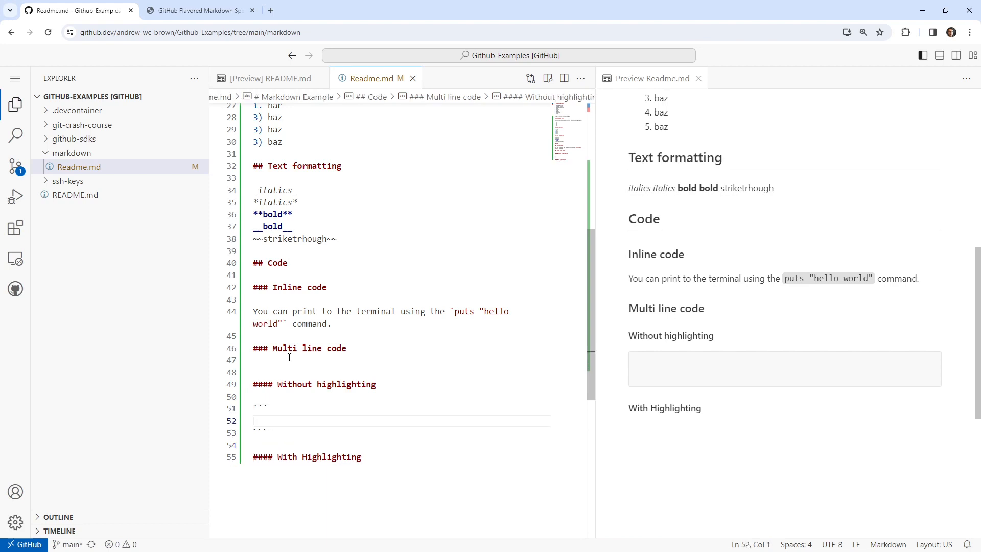
text(def hello_world)
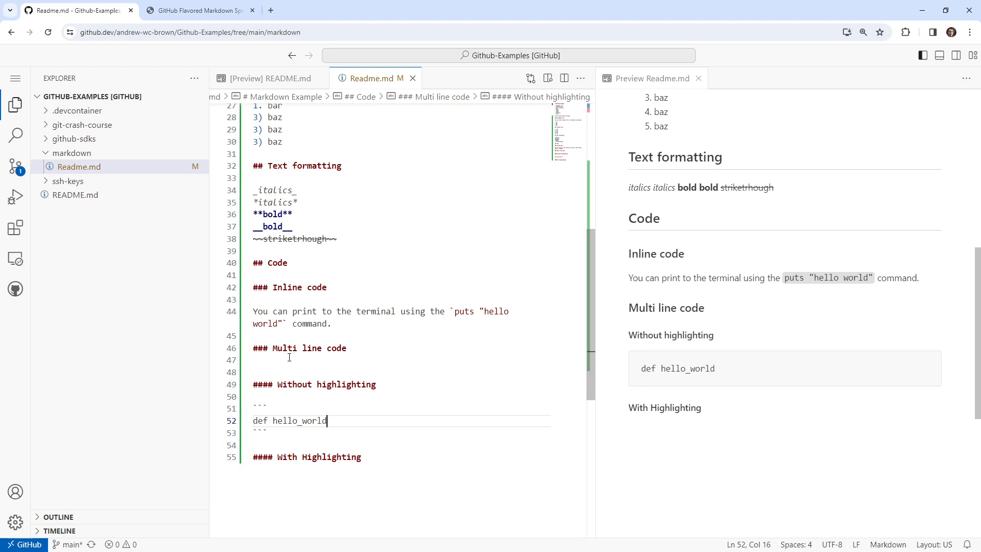
key(Return)
text(end)
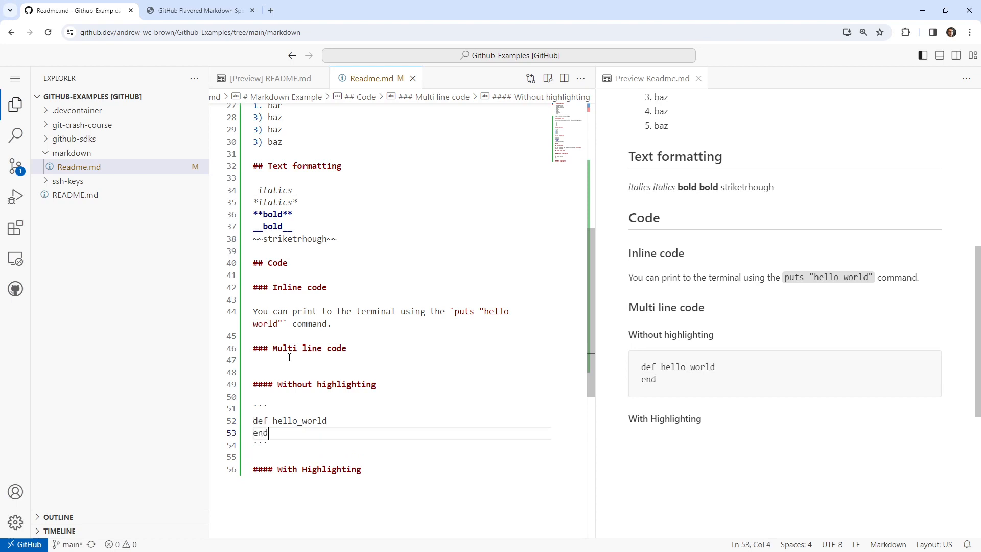
Give the hello_world method an indented body line: puts "Hello World".
key(Up)
key(End)
key(Return)
text(put s")
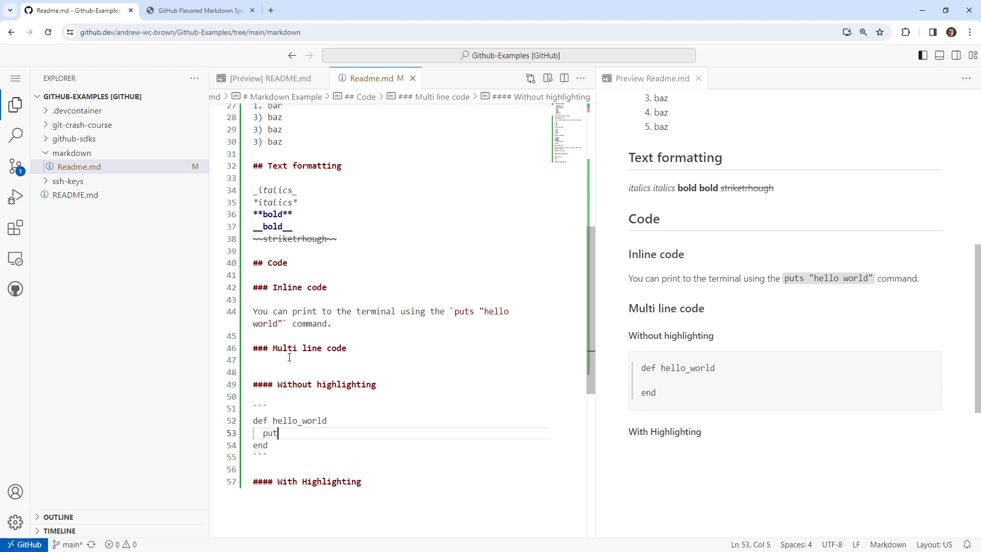
key(BackSpace)
key(BackSpace)
key(BackSpace)
text(s "Hello World)
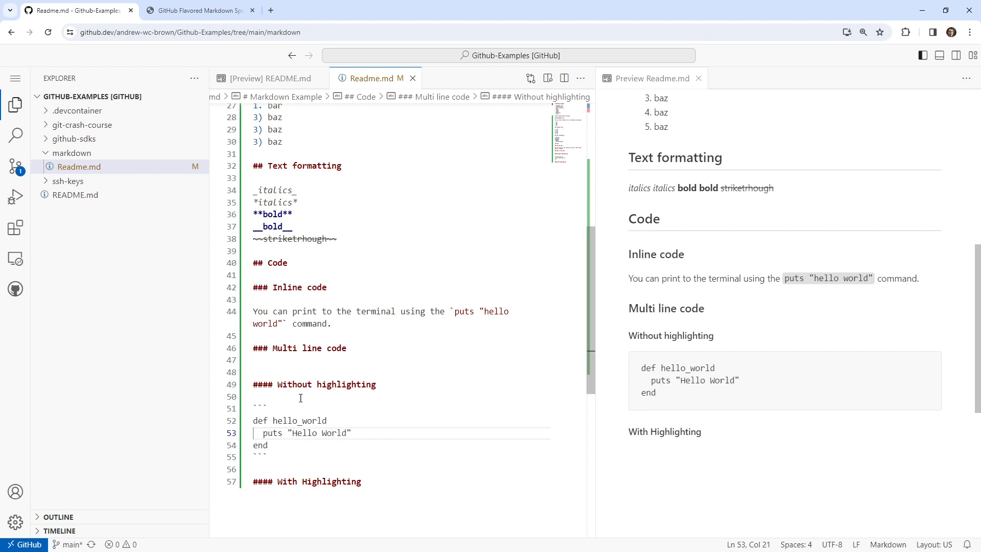
Copy the whole hello_world code block under the "With Highlighting" heading and tag the copy's opening fence with the language rb.
drag(269, 457, 252, 408)
key(ctrl+c)
click(402, 477)
key(Return)
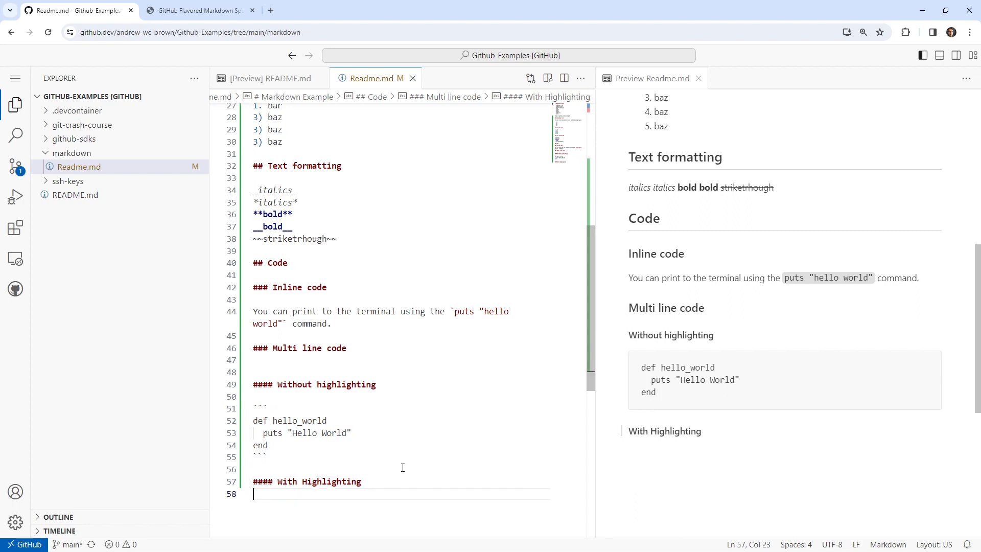
key(Return)
key(ctrl+v)
click(274, 469)
text(rb)
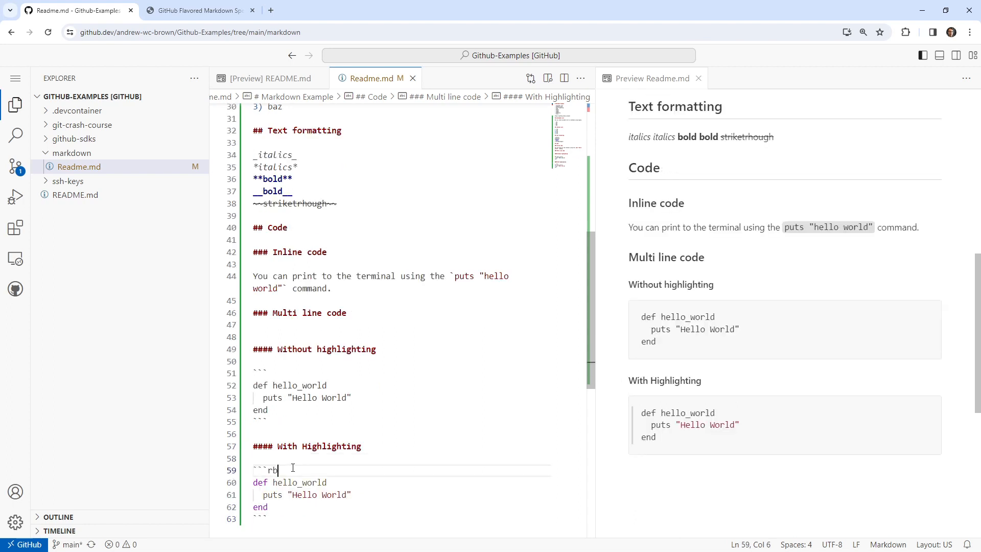
click(269, 410)
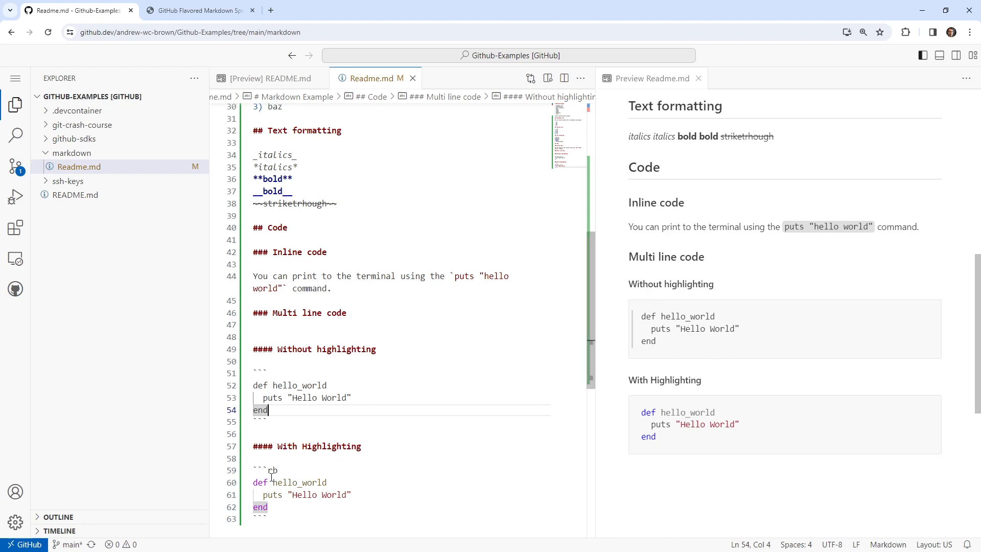
drag(278, 470, 236, 477)
click(360, 459)
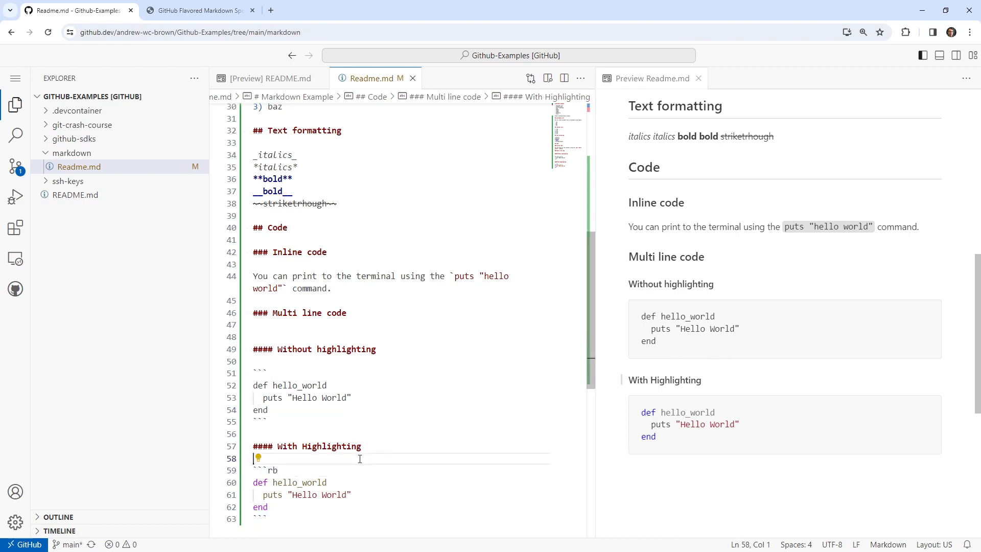
Try "ruby" as the language tag of the highlighted code block, and restore it to "rb".
click(281, 469)
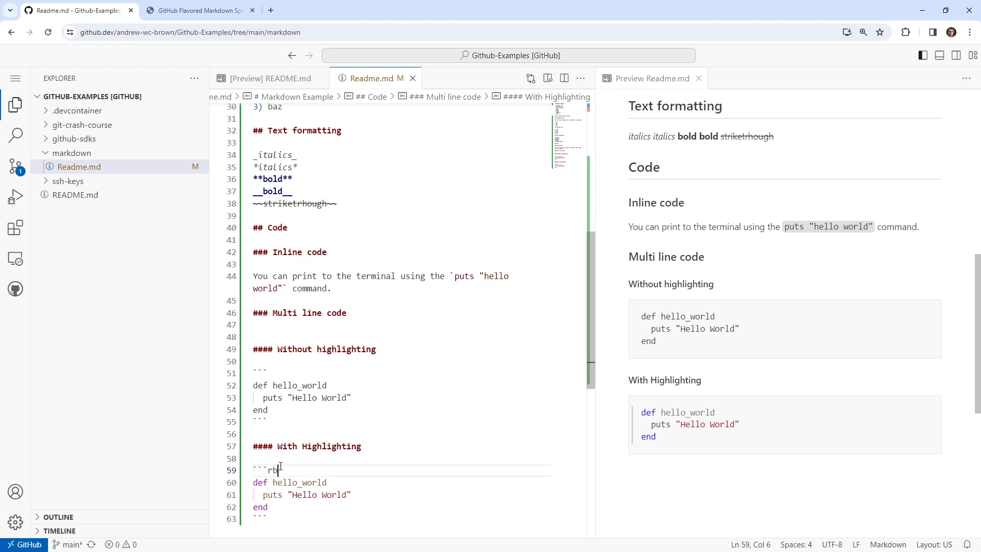
key(BackSpace)
text(uby)
key(BackSpace)
key(BackSpace)
key(BackSpace)
text(b)
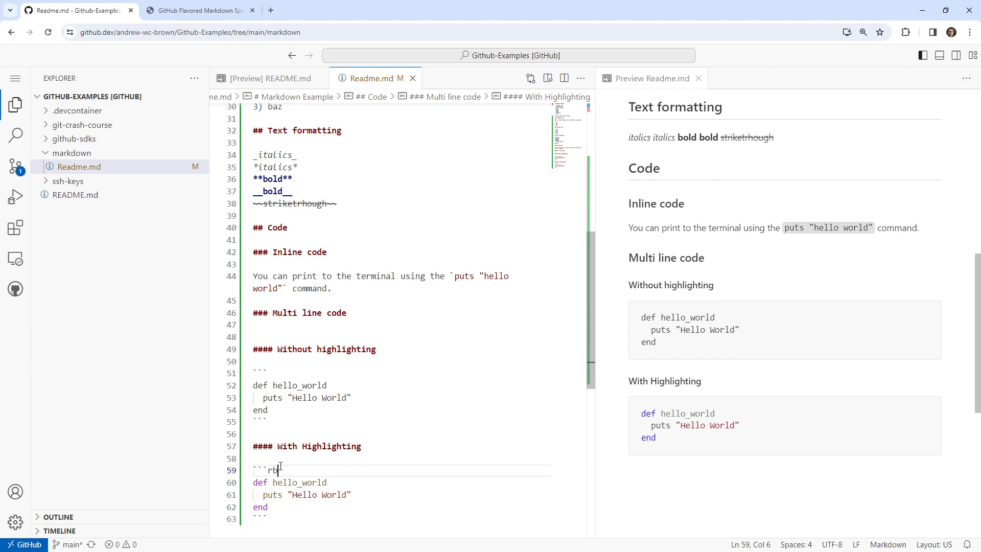
Add the heading "### Tables", the next topic in the opening list, below the highlighted code block, with blank lines around it.
scroll(341, 351, up, 5)
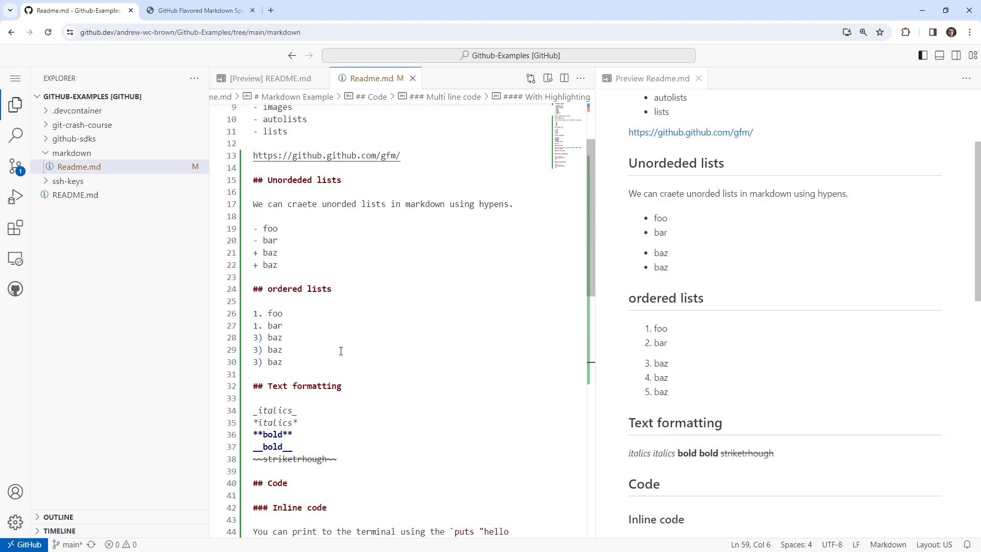
scroll(335, 348, up, 2)
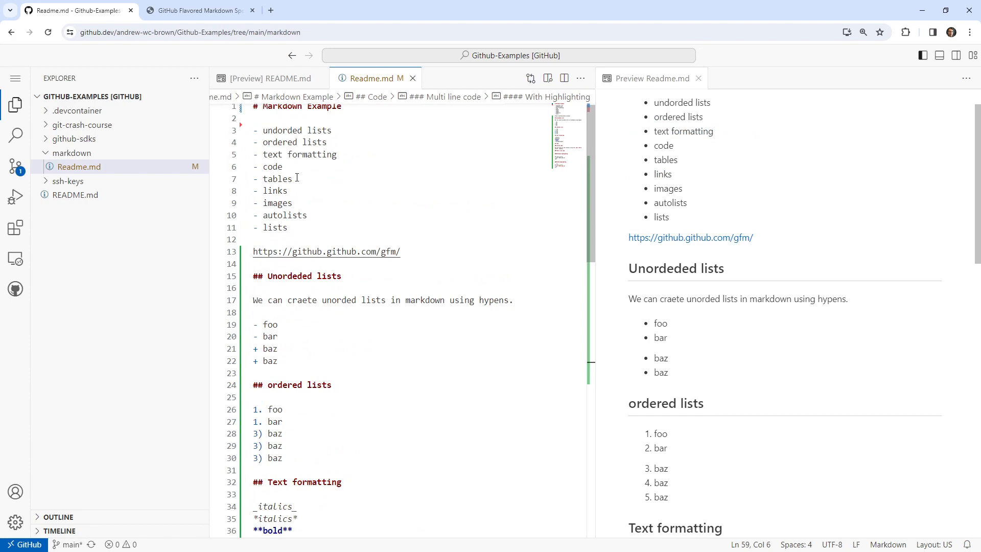
drag(296, 177, 256, 179)
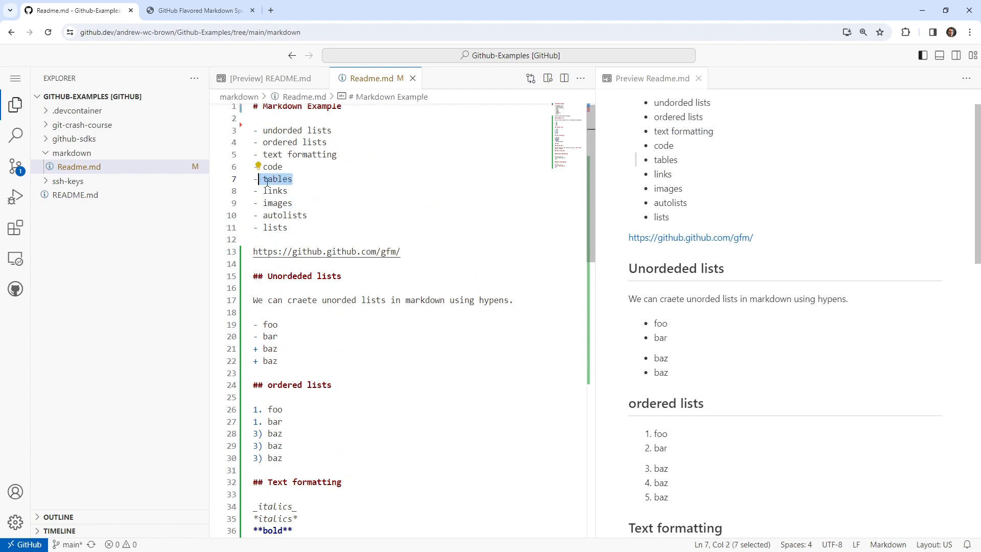
scroll(370, 315, down, 8)
click(338, 487)
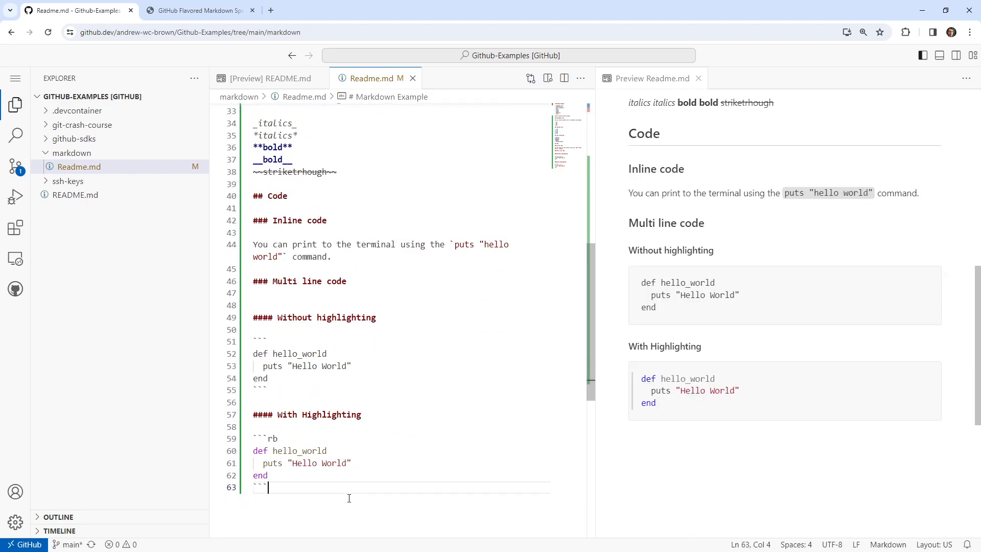
key(Return)
text($$$)
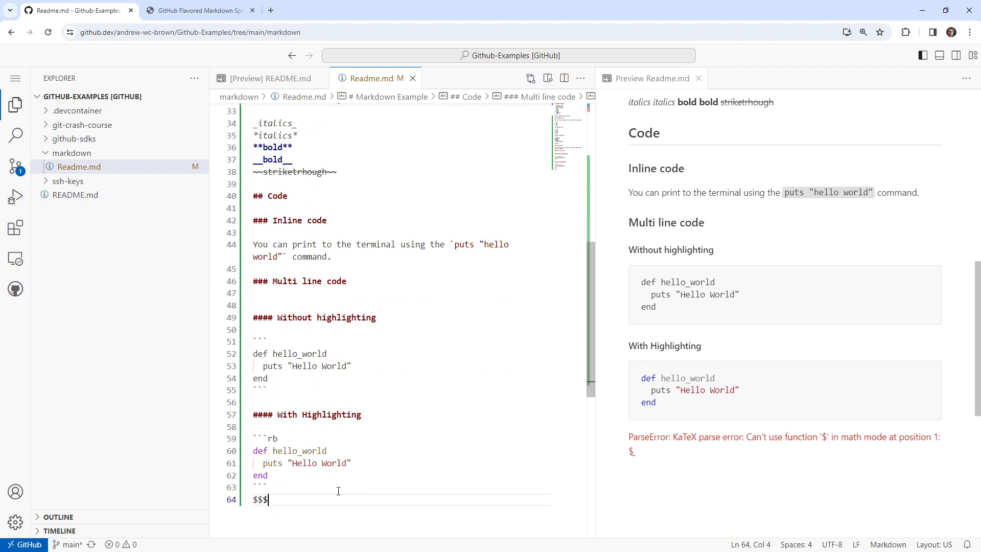
key(BackSpace)
key(BackSpace)
key(BackSpace)
key(Return)
text(### Tables)
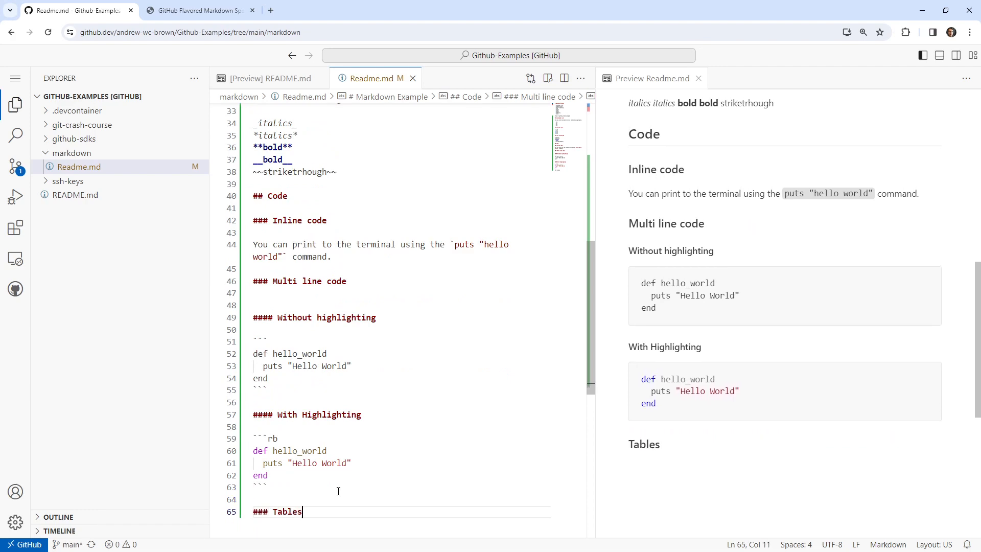
key(Return)
key(Return)
Switch to the GitHub Flavored Markdown Spec, look through its table of contents for the tables section, and close the page search.
click(213, 14)
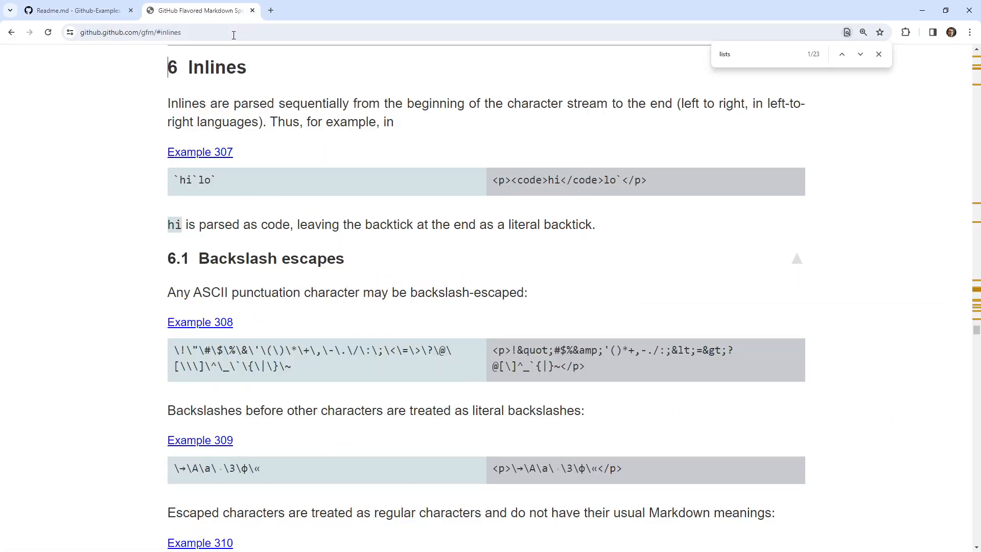
scroll(781, 254, up, 15)
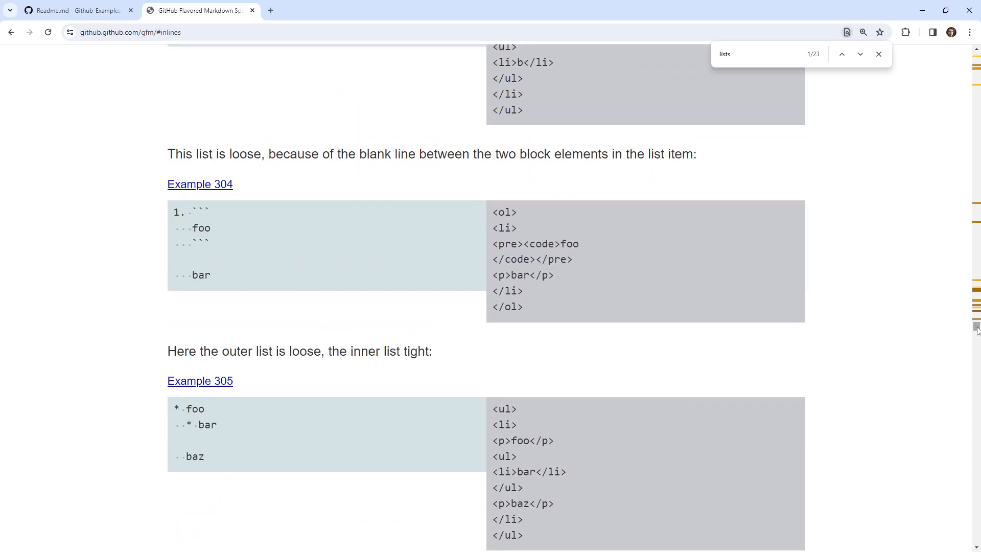
drag(976, 329, 976, 53)
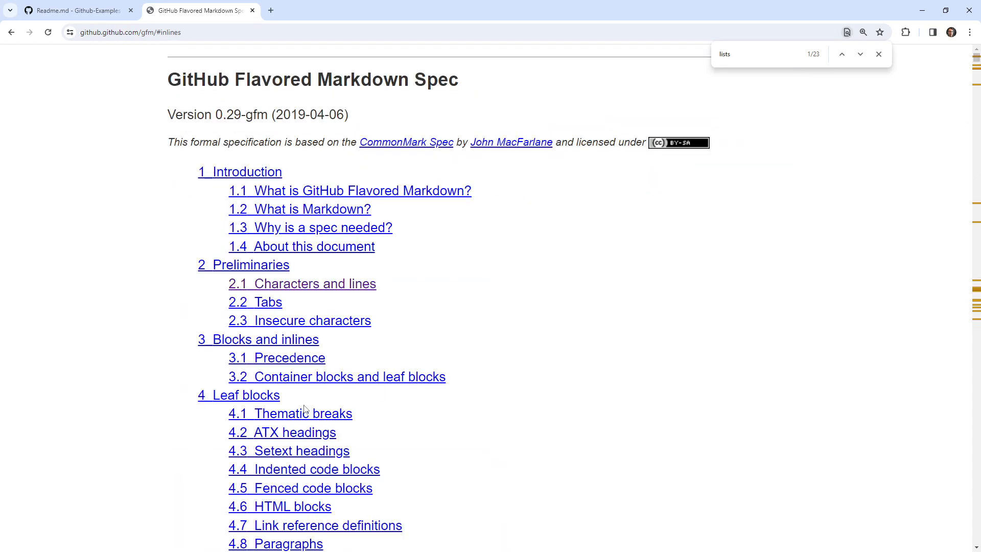
scroll(229, 334, down, 5)
scroll(229, 334, down, 6)
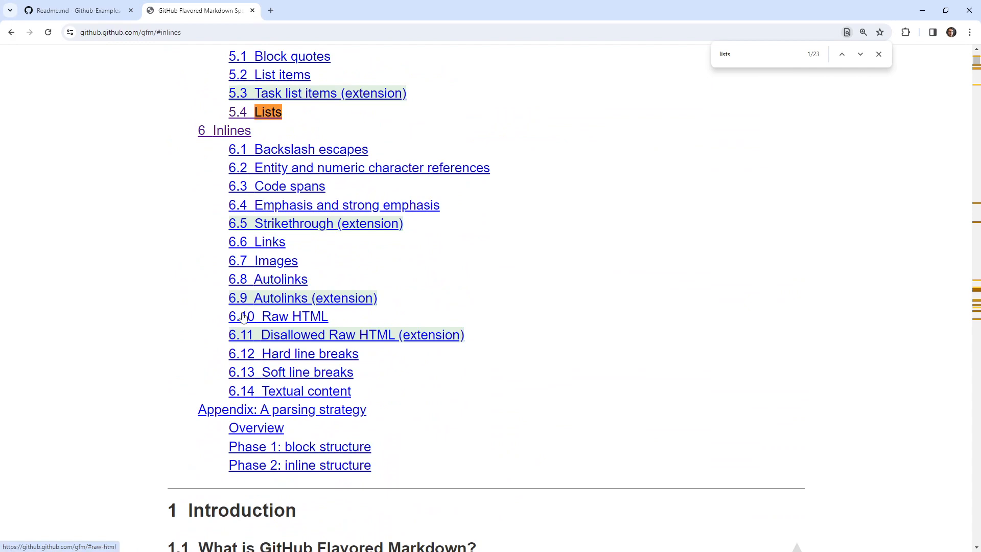
scroll(263, 345, up, 2)
scroll(278, 394, up, 4)
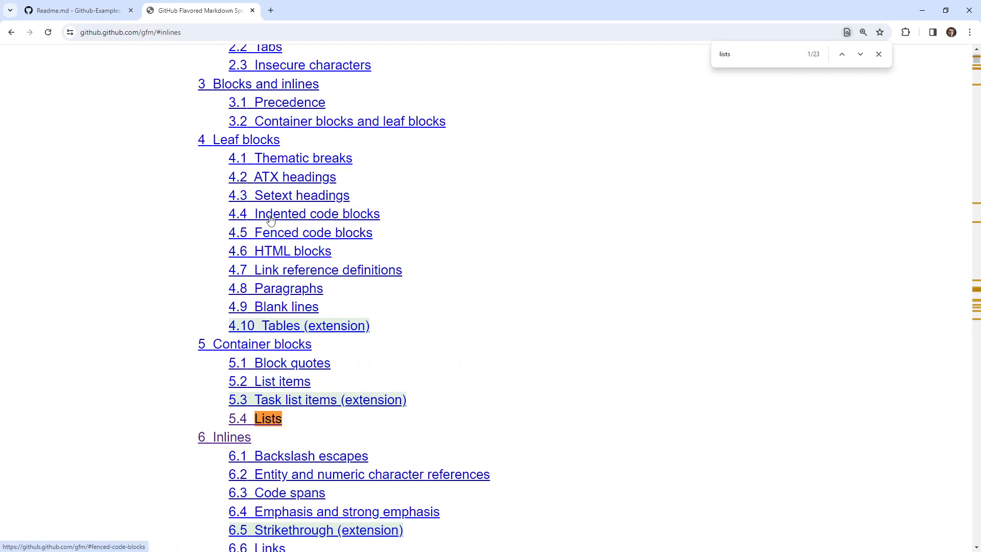
scroll(299, 340, up, 1)
scroll(299, 340, up, 3)
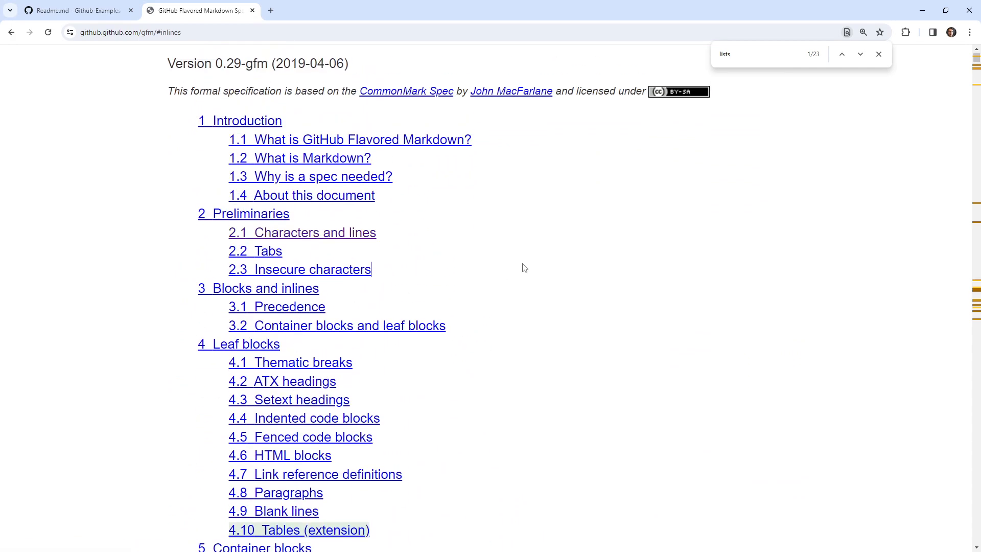
text(bls)
click(878, 55)
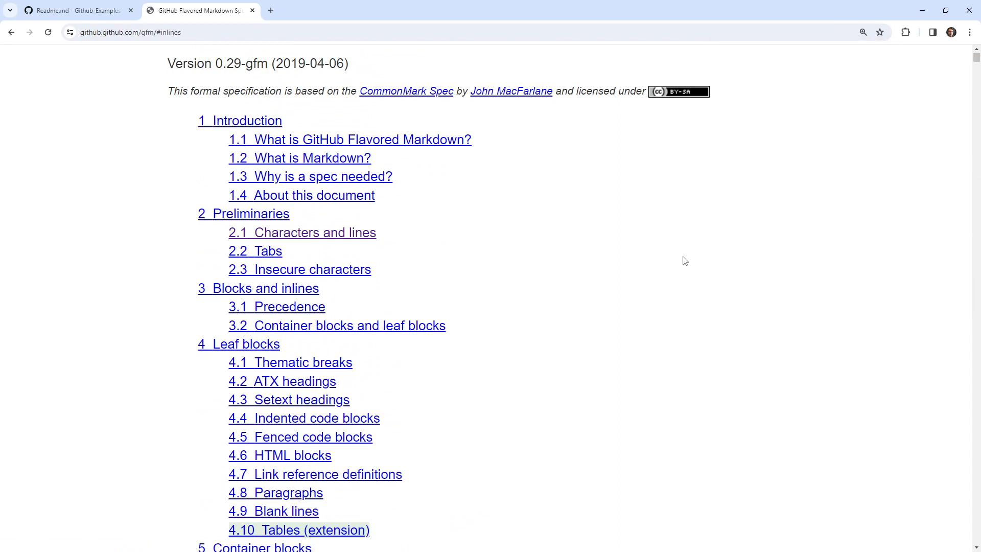
Copy the foo/bar table from Example 198 in the spec's Tables (extension) section and paste it under the Tables heading in Readme.md.
scroll(310, 529, down, 12)
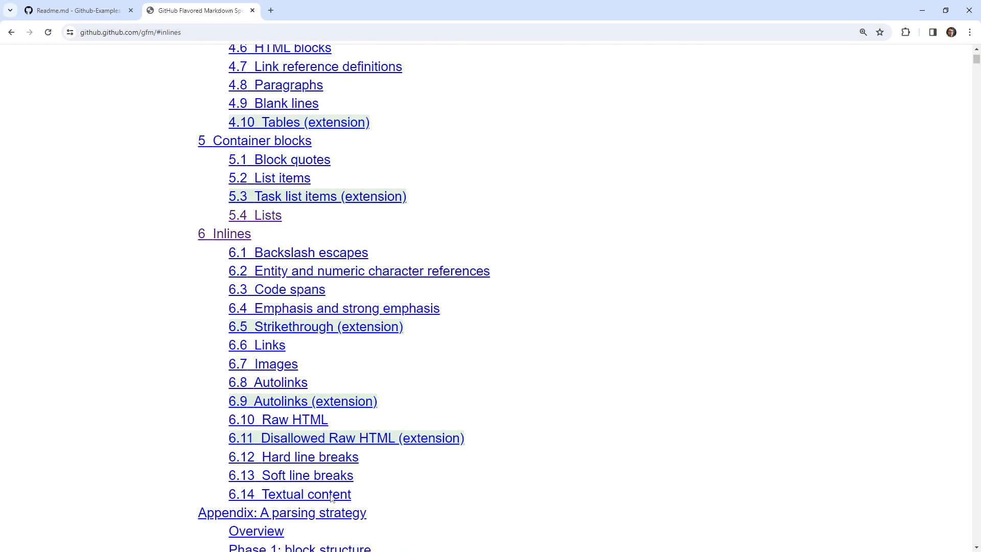
scroll(376, 398, up, 11)
click(312, 429)
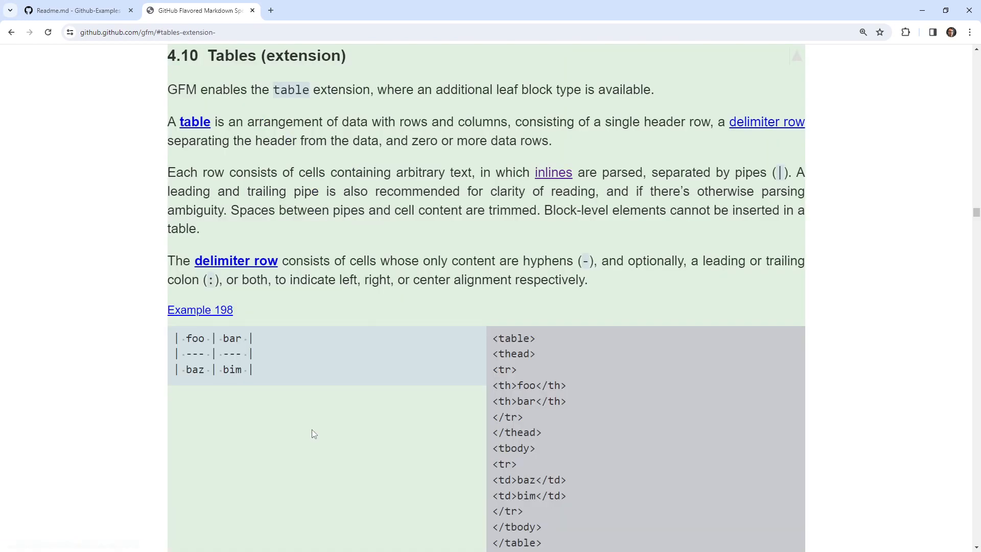
drag(255, 372, 175, 333)
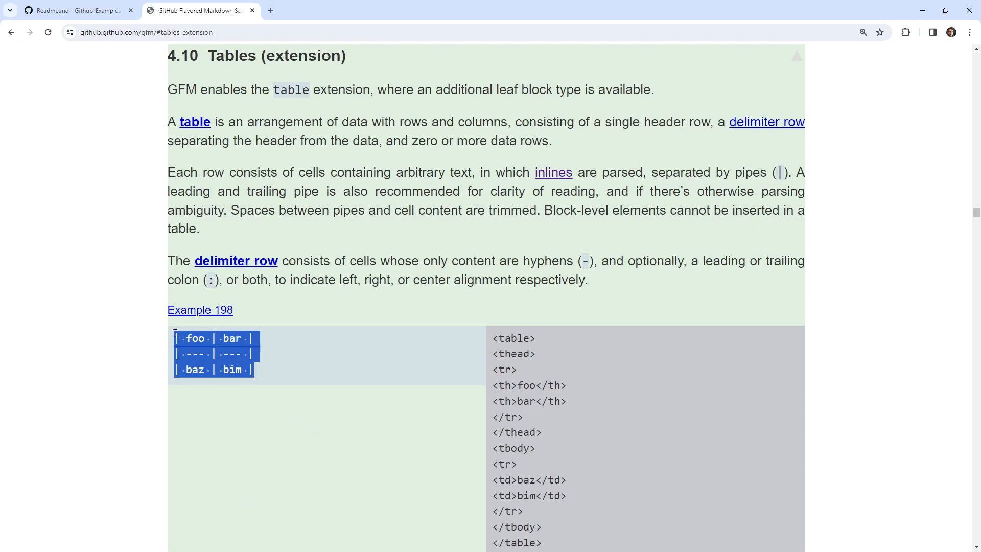
key(ctrl+c)
click(77, 10)
key(ctrl+v)
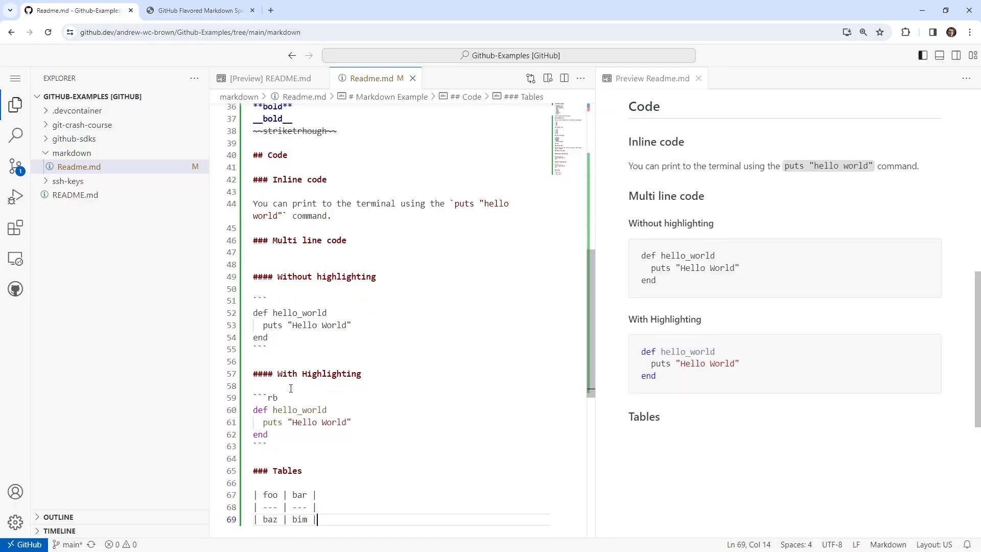
Compare the hyphen delimiter row in the spec's Example 198 with the same row in the pasted table.
click(178, 14)
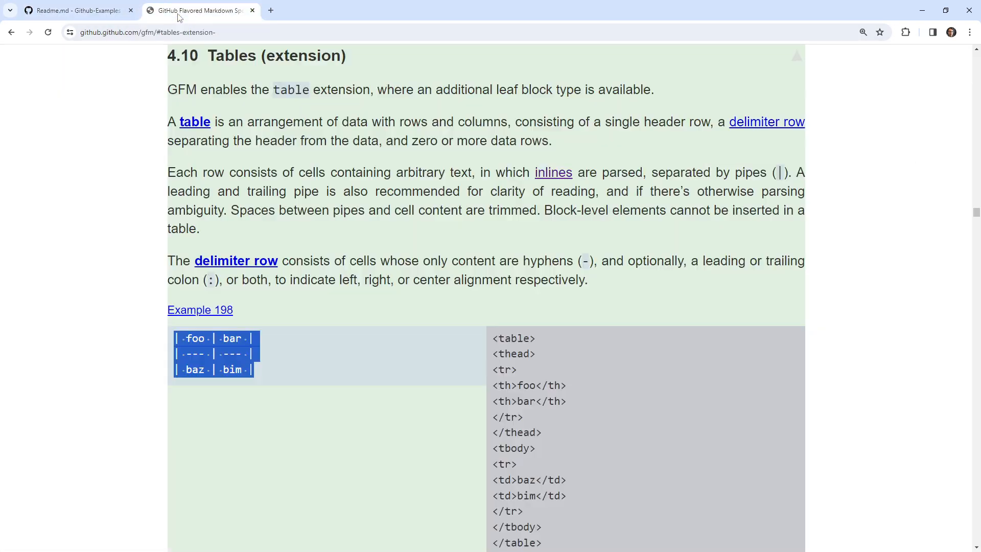
drag(185, 353, 212, 353)
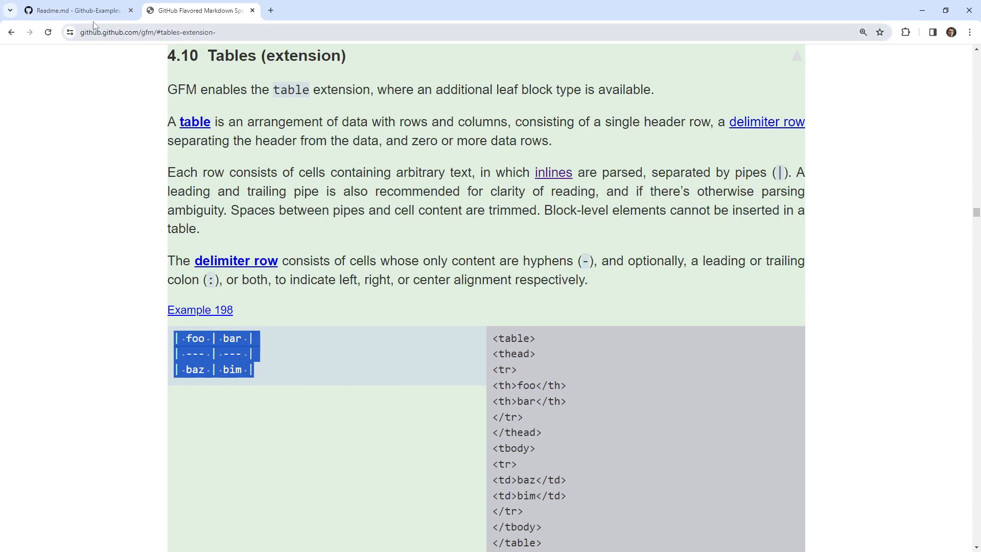
click(93, 14)
double_click(265, 505)
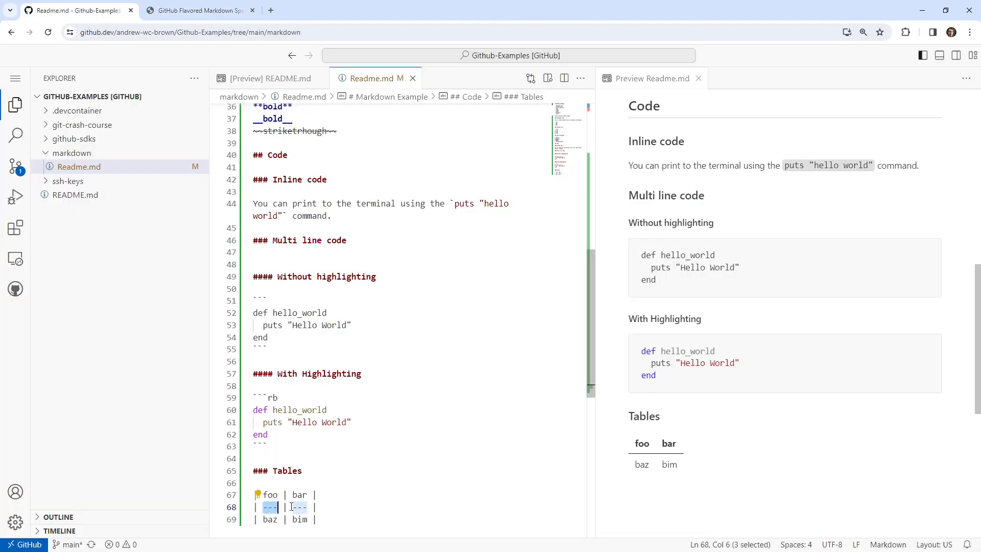
Copy the abc/defghi table from the spec's Example 199 and paste it below the first table, separated by a blank line.
click(199, 10)
scroll(311, 332, down, 6)
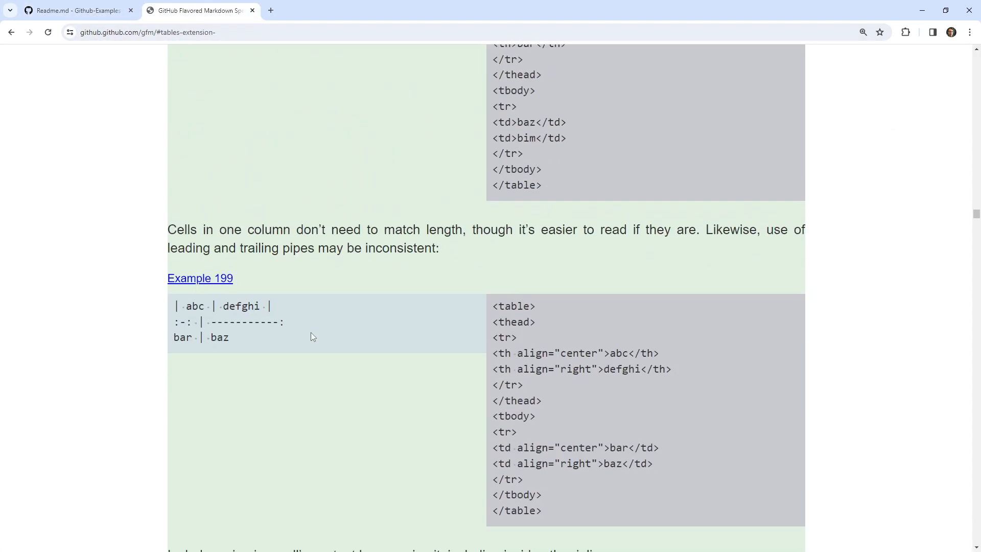
drag(262, 339, 184, 308)
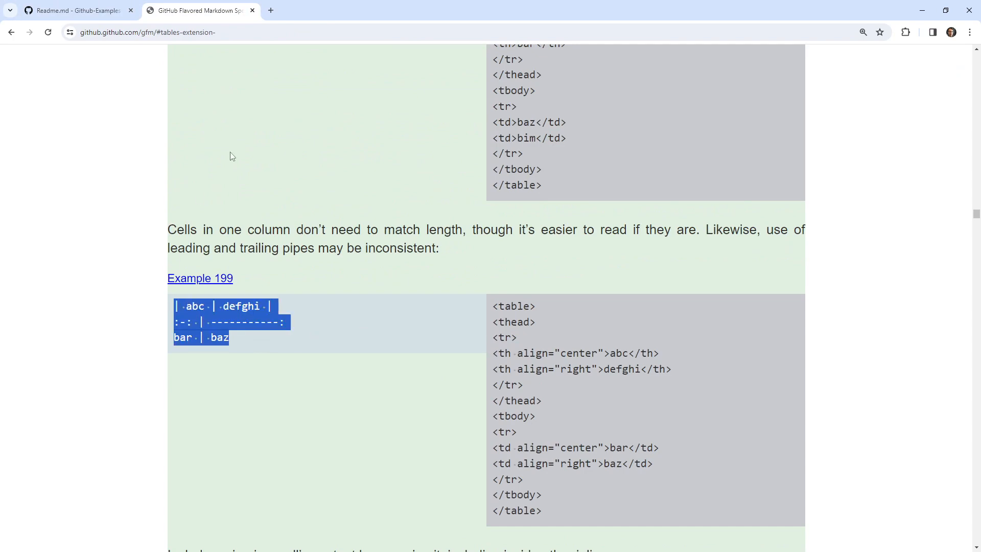
click(103, 15)
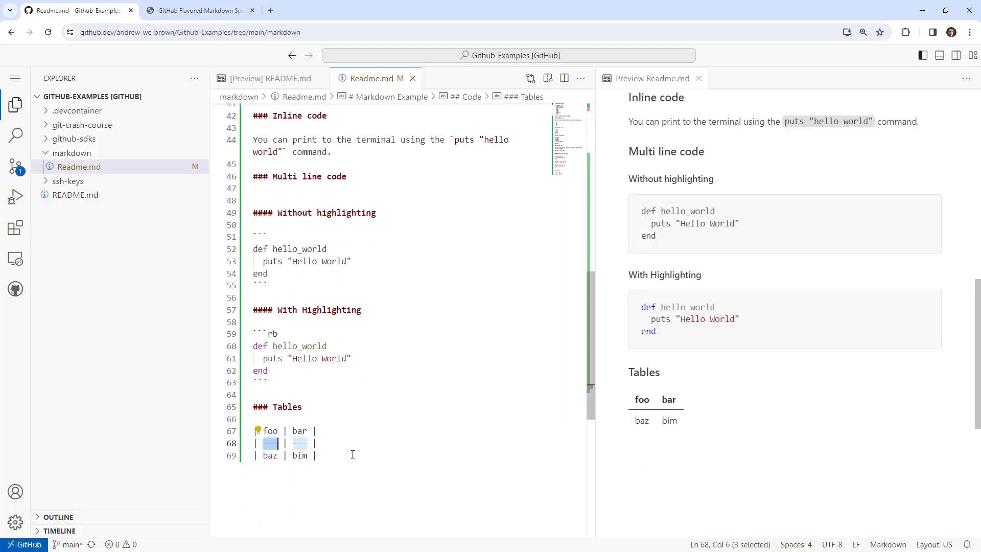
click(352, 454)
key(Return)
key(Return)
key(ctrl+v)
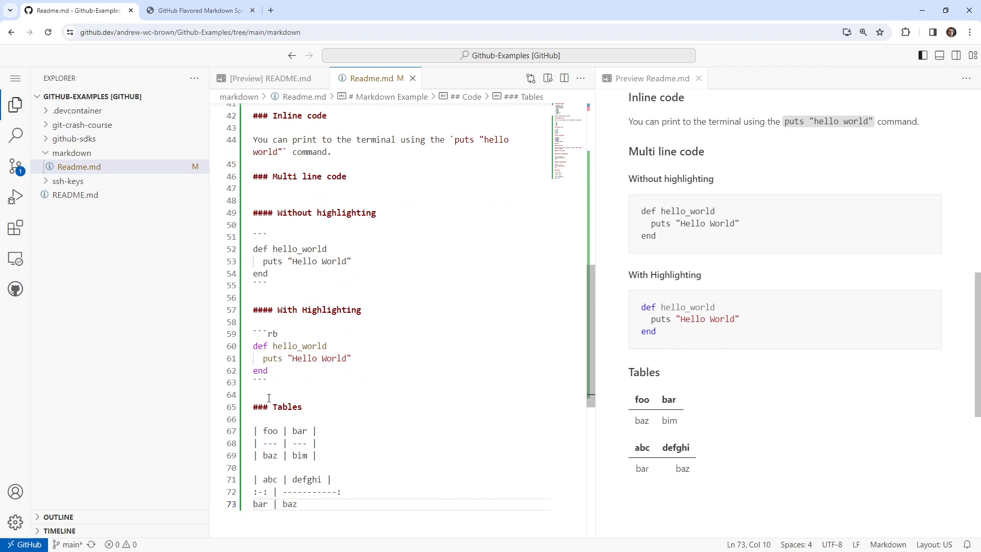
Raise the Tables heading to level two, "## Tables".
click(268, 407)
key(BackSpace)
click(450, 431)
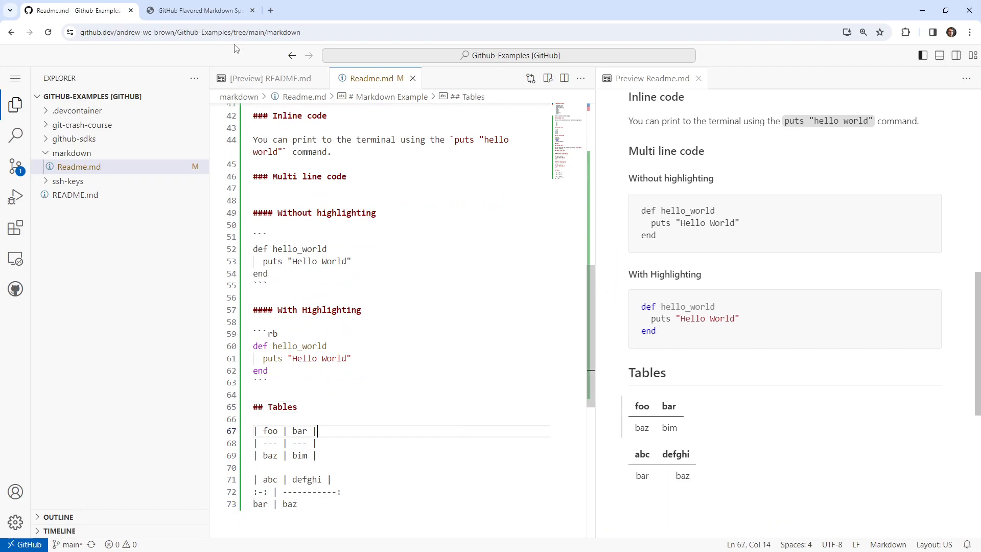
Check the spec's note on cell length and lengthen the row of hyphens under the defghi column of the second table.
click(220, 11)
drag(185, 230, 748, 232)
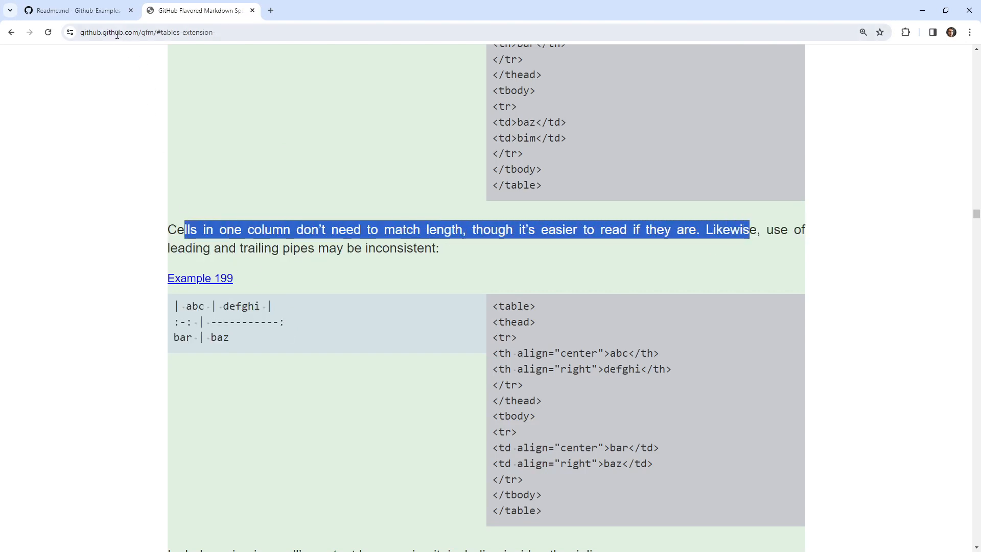
click(104, 11)
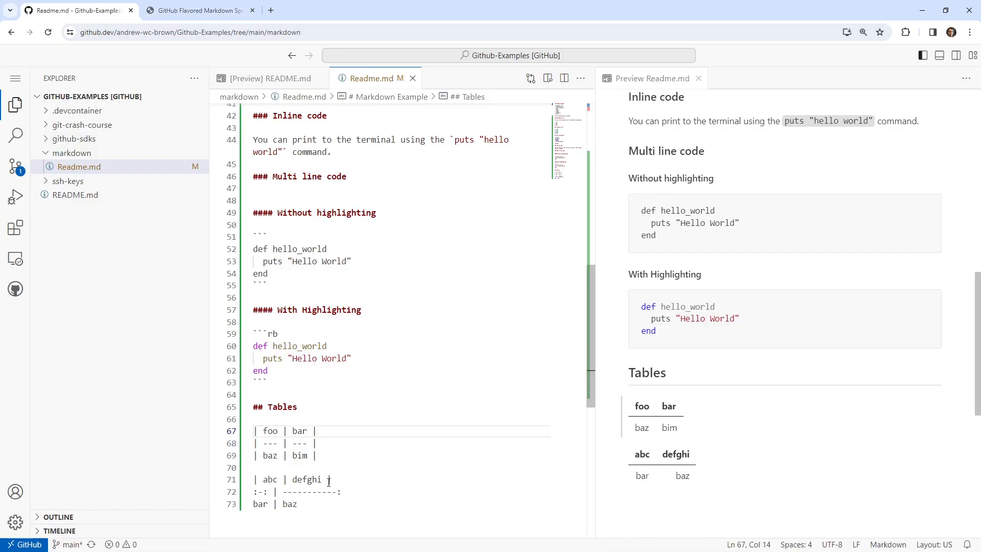
click(318, 491)
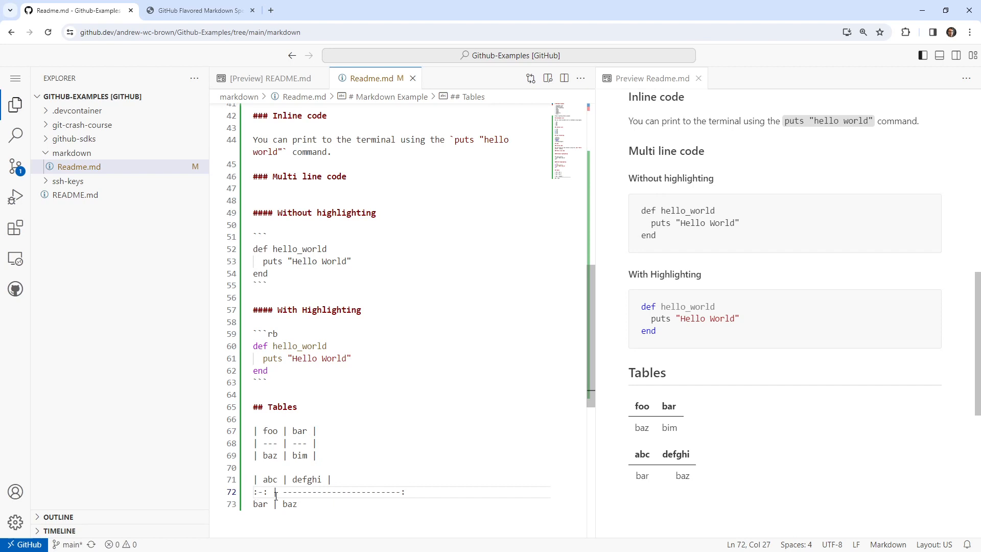
drag(279, 445, 263, 443)
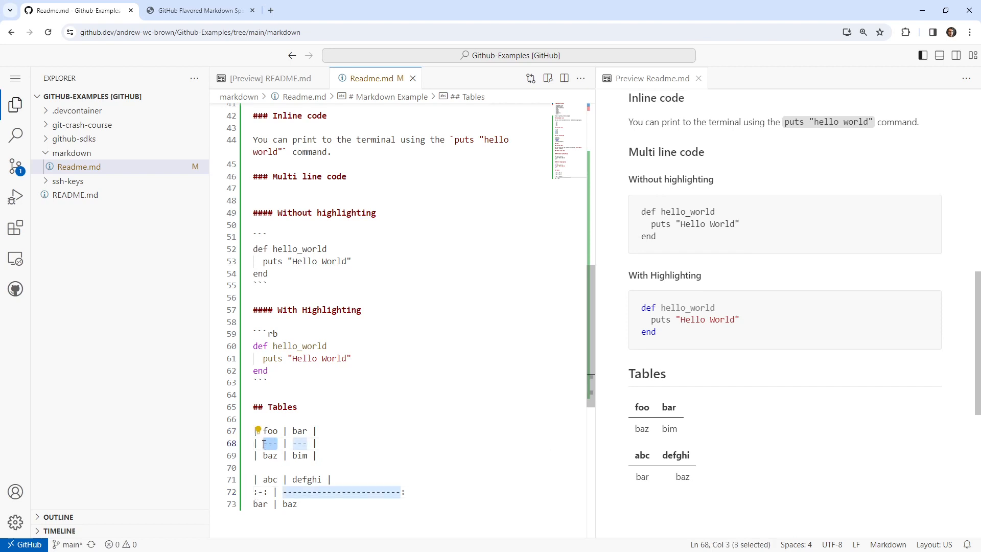
Examine the spec's further table examples, from escaped pipes through table breaks to the rule on matching header and delimiter rows.
click(199, 10)
click(77, 10)
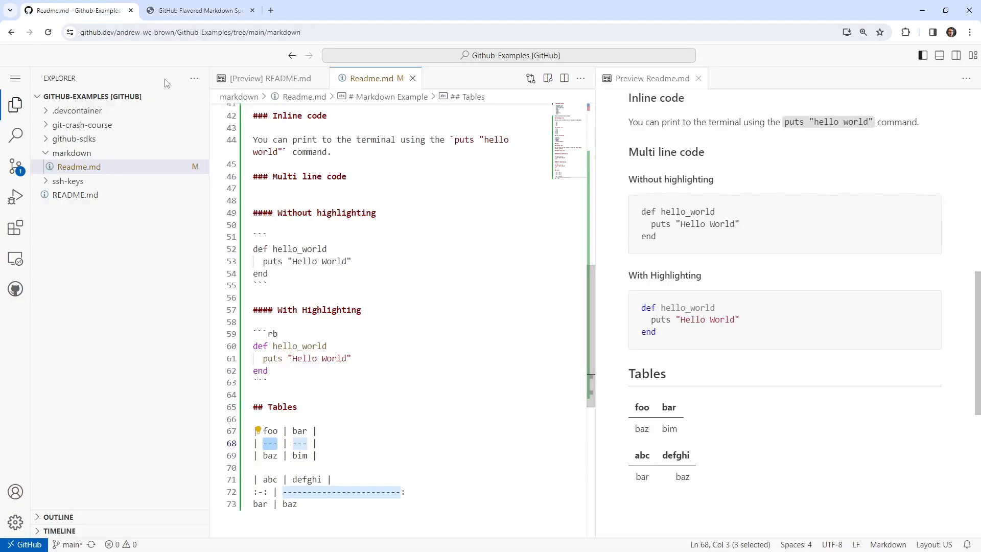
key(ctrl+Tab)
scroll(290, 356, down, 3)
scroll(290, 356, down, 1)
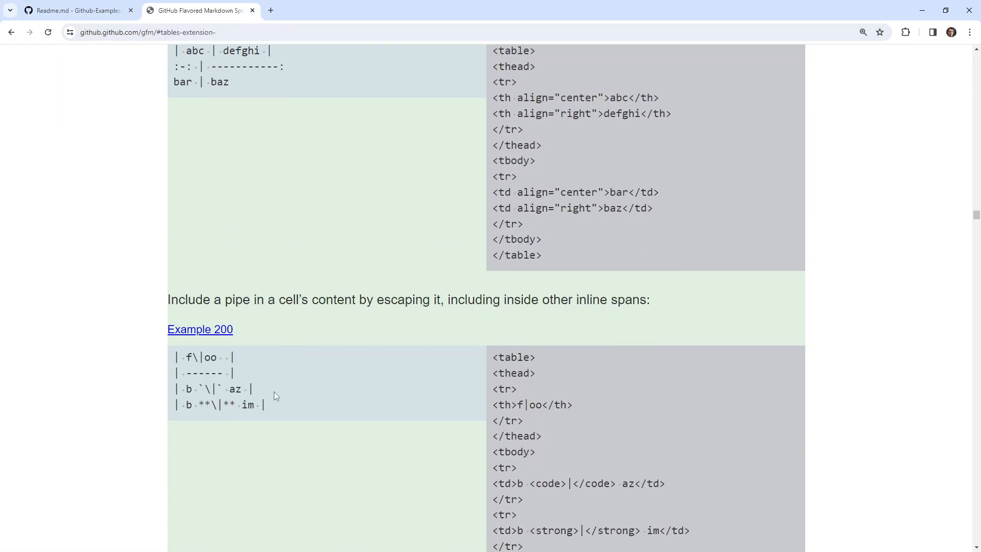
scroll(329, 374, down, 4)
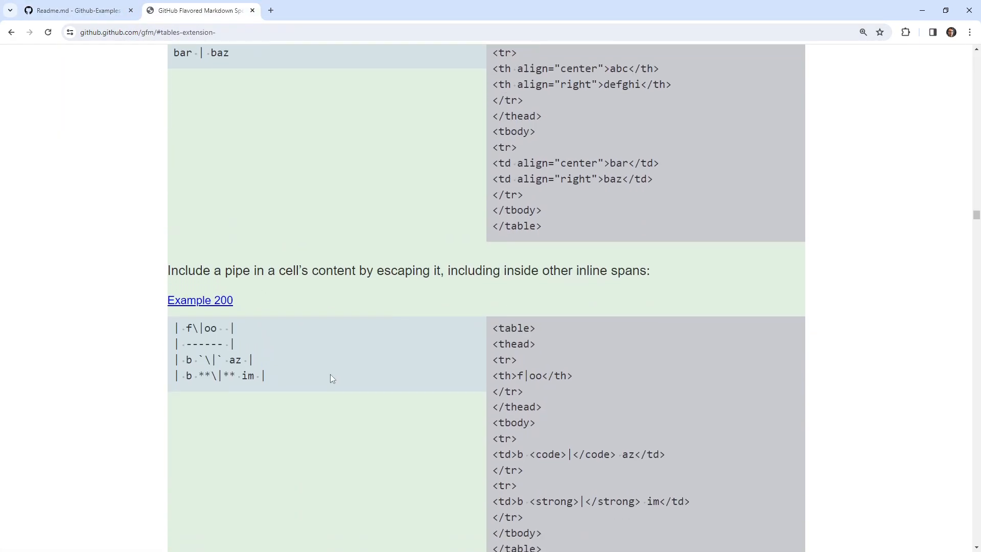
scroll(329, 372, up, 1)
scroll(237, 372, down, 3)
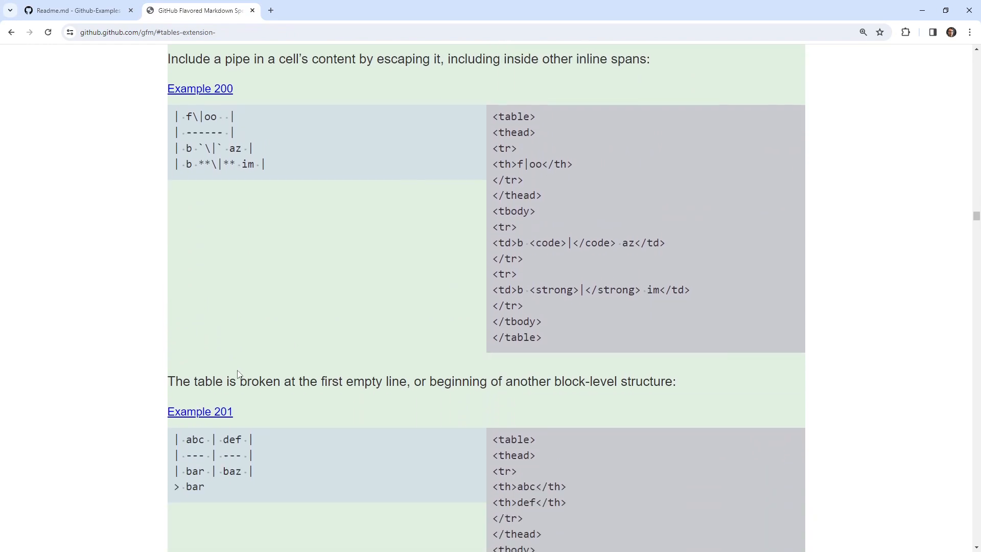
scroll(238, 386, down, 6)
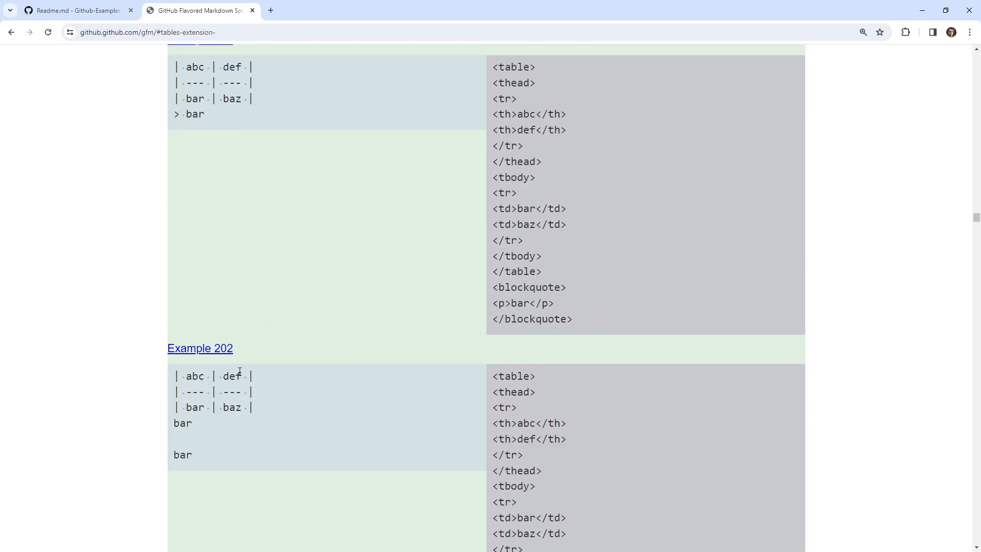
scroll(239, 370, down, 8)
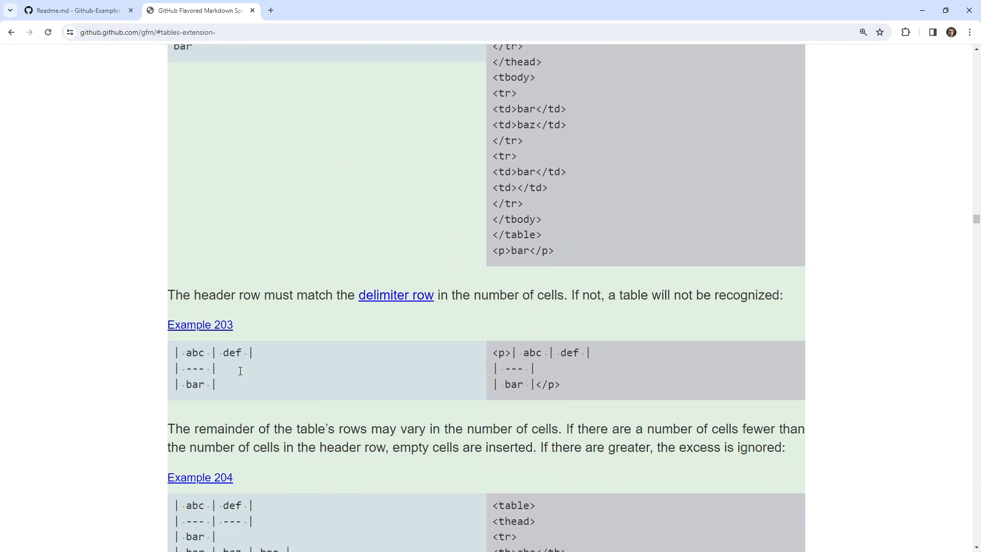
Copy the abc/def table of the spec's Example 203 and paste it below the second table, separated by a blank line.
drag(232, 381, 177, 351)
key(ctrl+c)
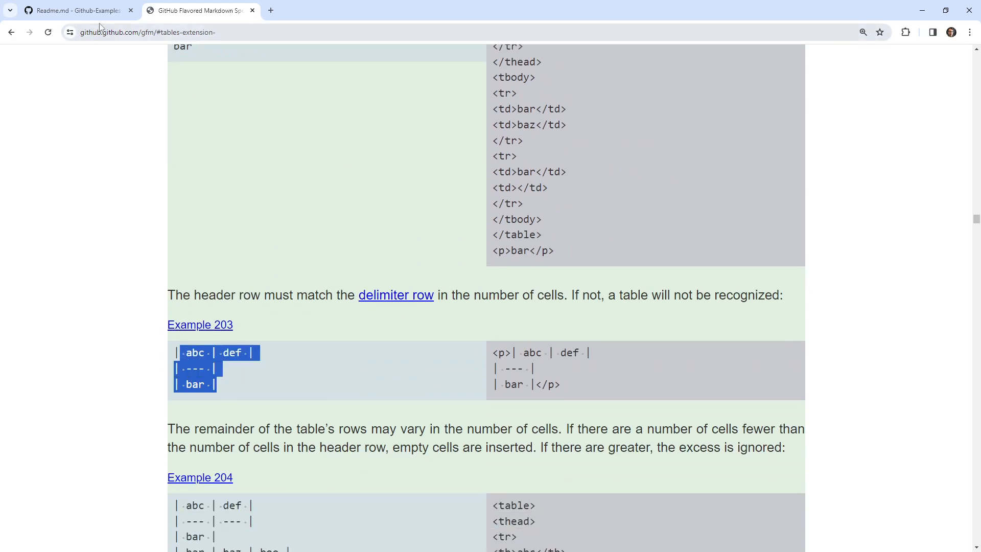
click(72, 11)
click(324, 442)
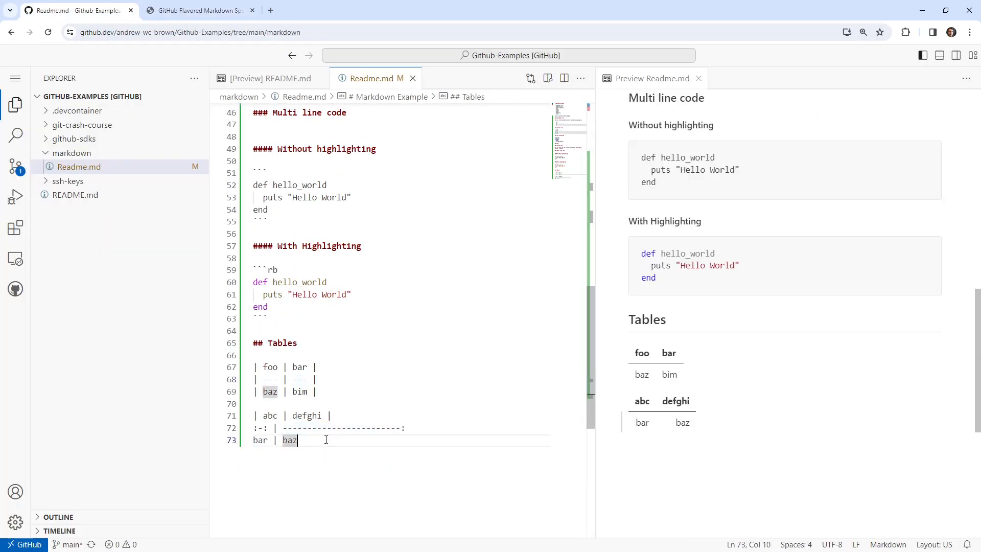
key(Return)
key(Return)
key(ctrl+v)
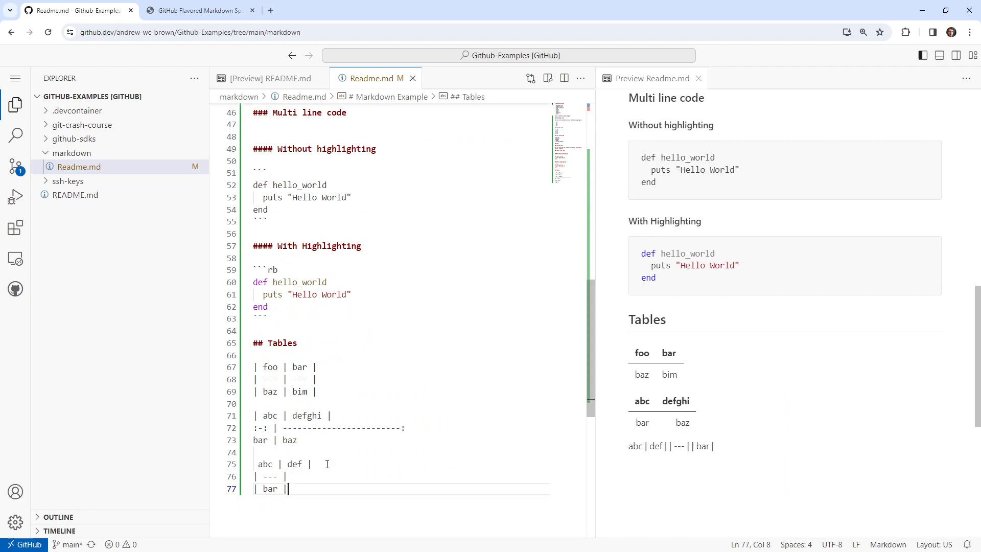
Add the missing leading pipe to the third table's header row and insert another blank line above the table.
key(Up)
key(Up)
key(Home)
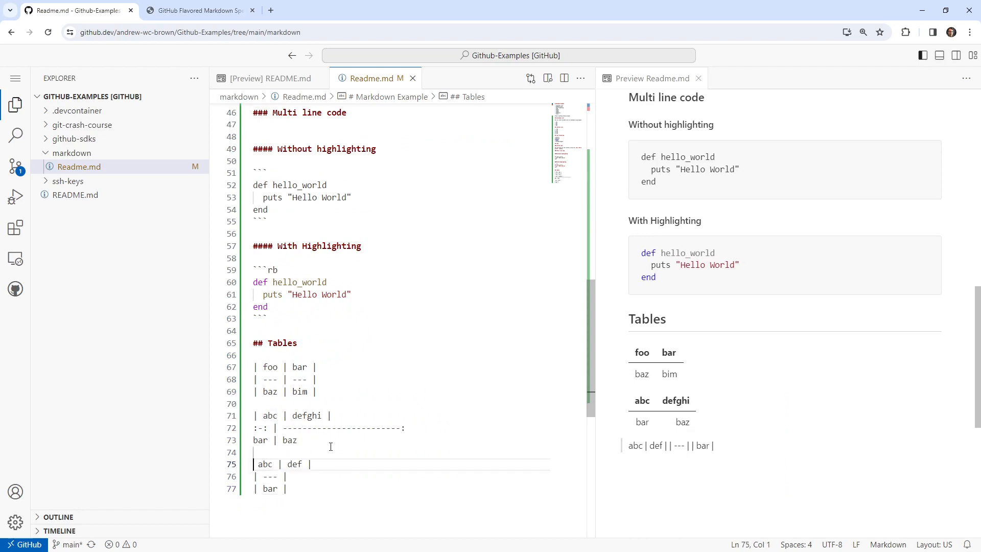
text(|)
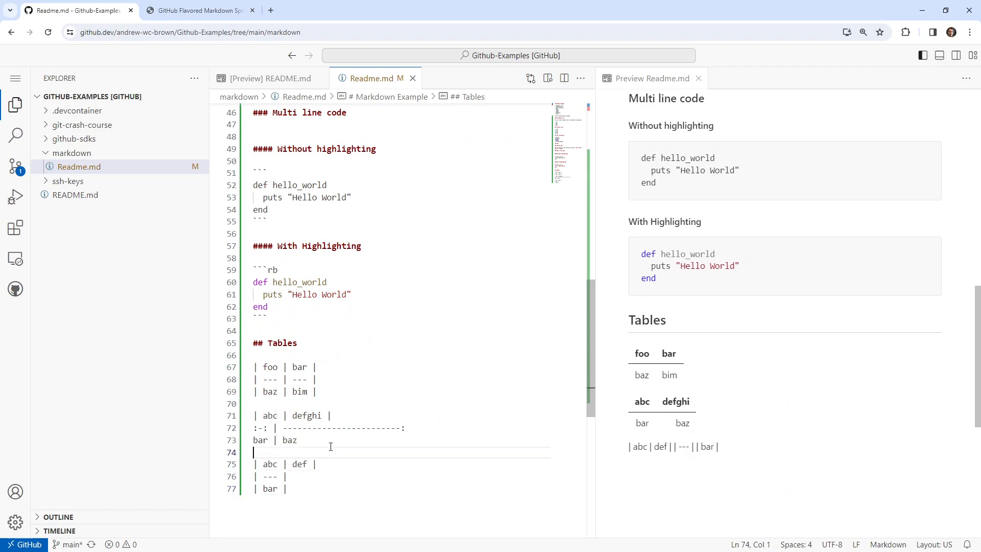
key(ctrl+shift+Return)
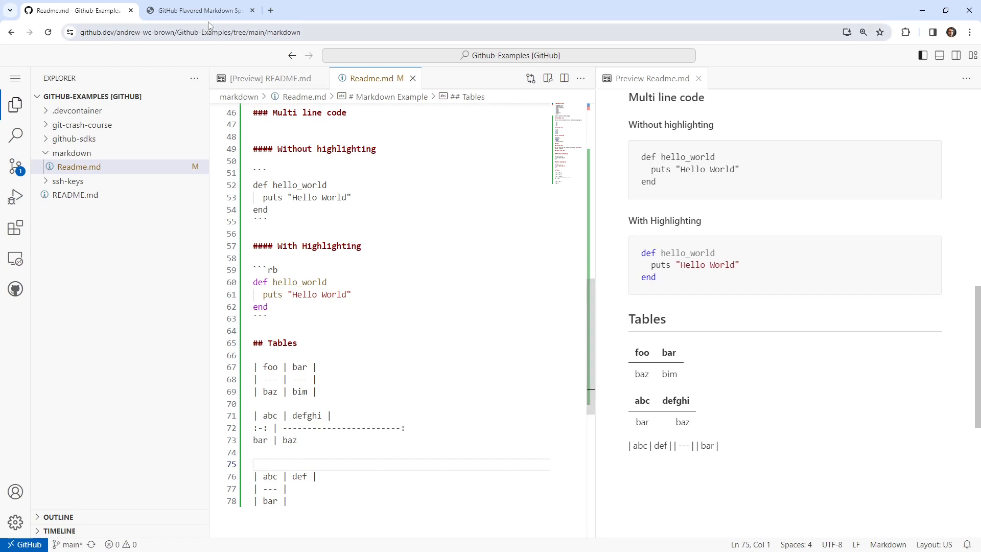
Recopy the complete Example 203 table from the spec and replace the third table in Readme.md with it.
key(ctrl+Tab)
drag(245, 380, 168, 354)
key(ctrl+c)
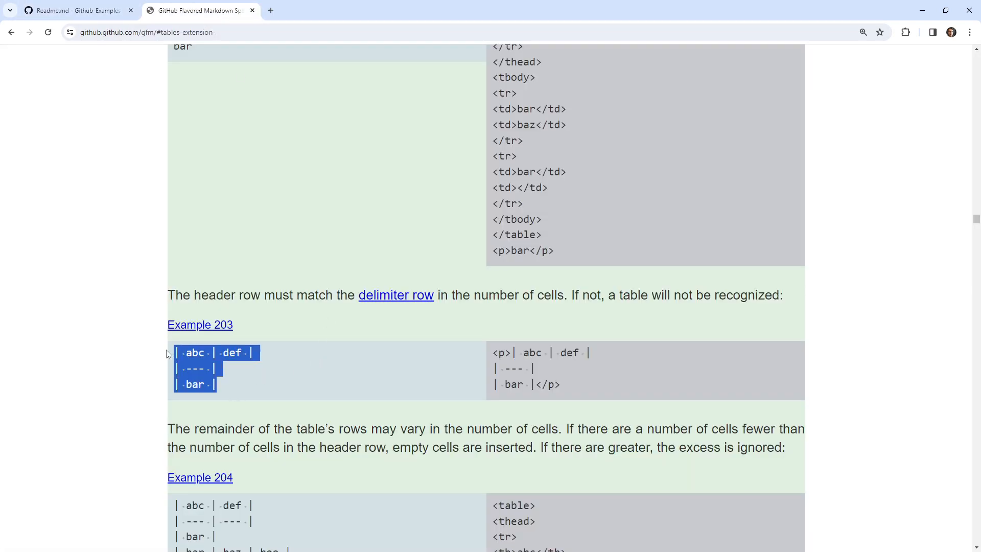
click(110, 12)
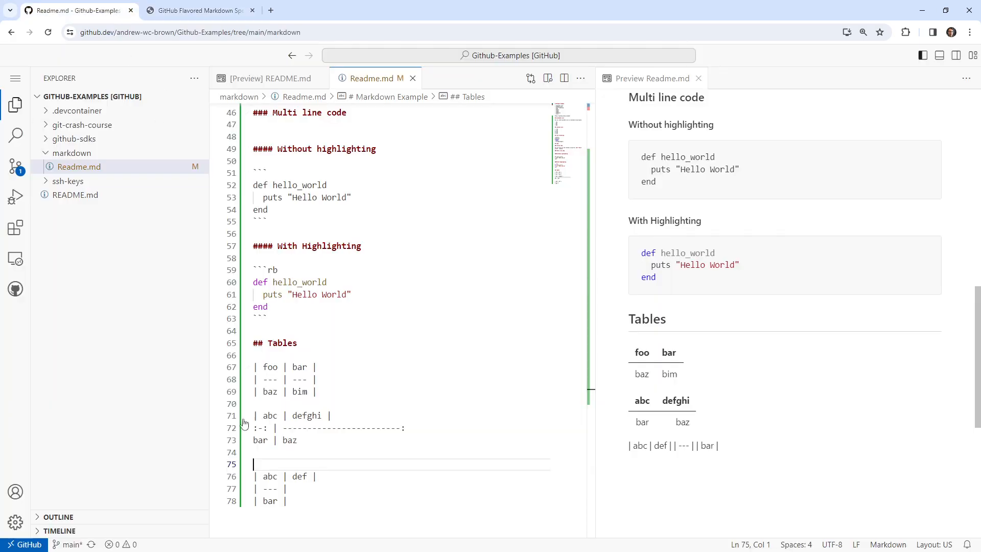
drag(289, 501, 239, 482)
key(ctrl+v)
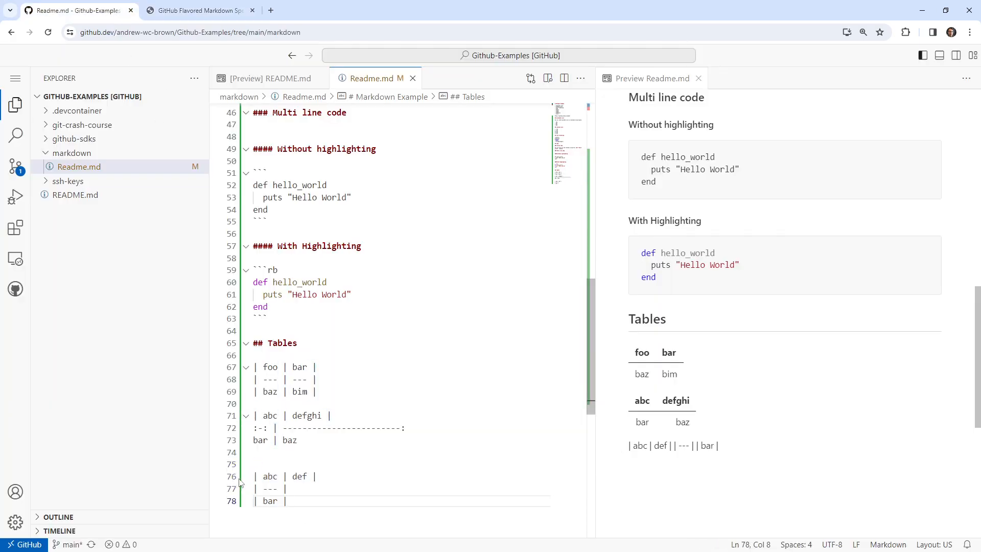
Try separating the third table from the second with the heading "## Helloe" and a blank line.
click(270, 452)
click(271, 461)
text(## Helloe)
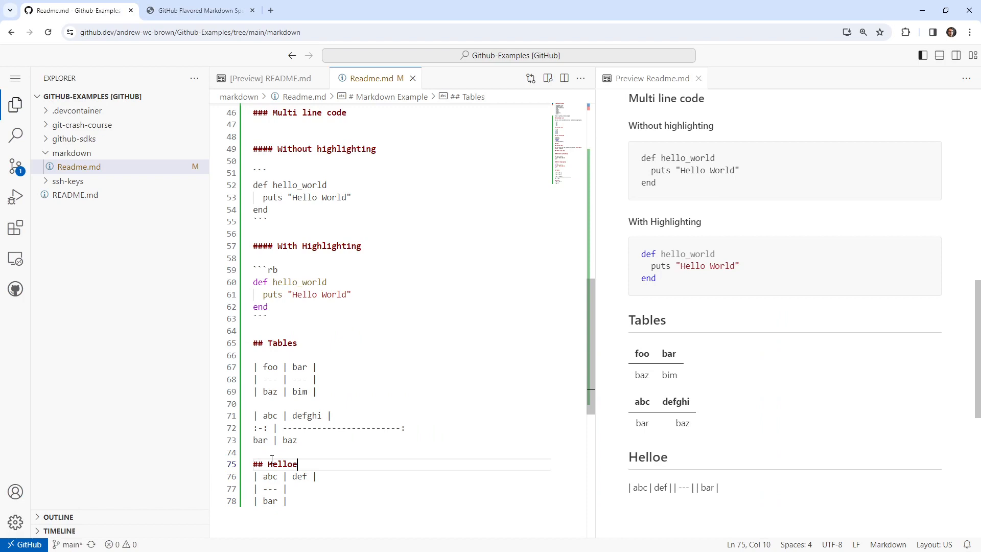
key(Return)
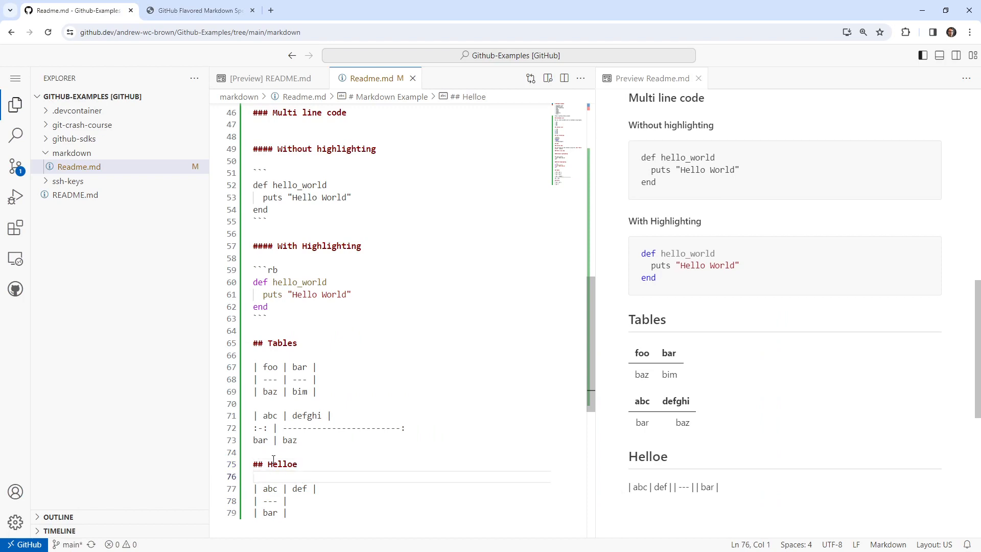
drag(292, 524, 254, 464)
Close the bar/baz row of the second table with a trailing pipe and delete the "## Helloe" heading.
click(366, 442)
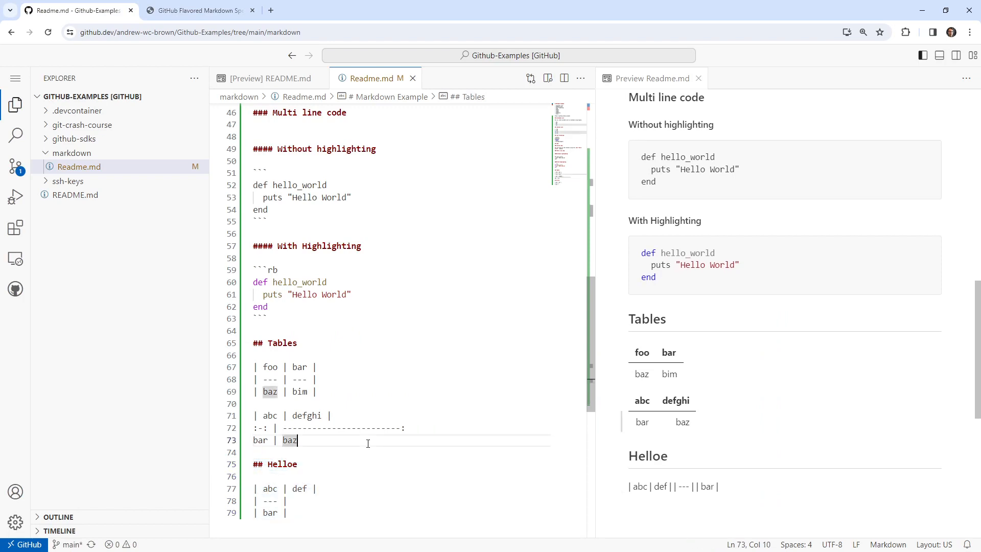
text(|)
drag(298, 464, 249, 466)
key(BackSpace)
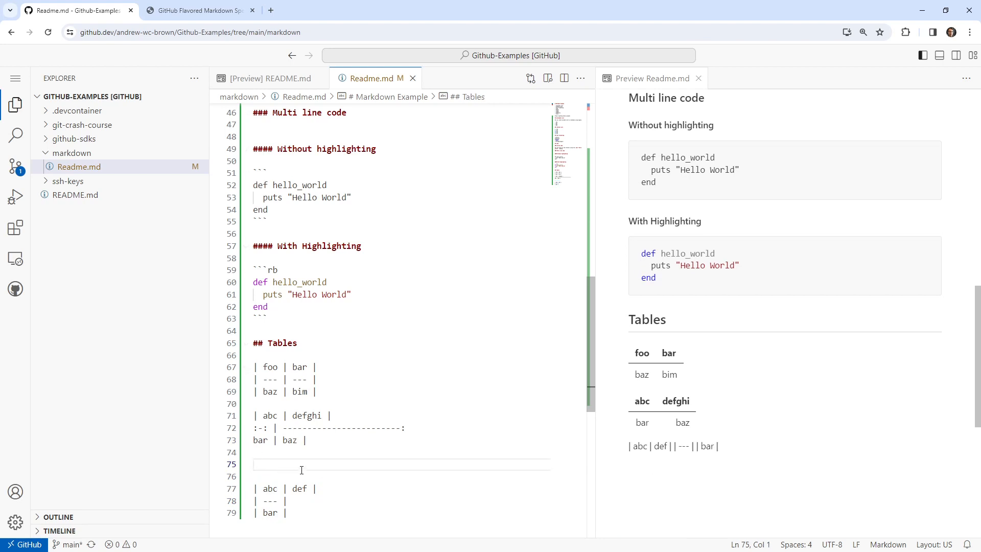
Close the delimiter row of the second table (abc / defghi) with a trailing pipe.
click(328, 439)
click(443, 434)
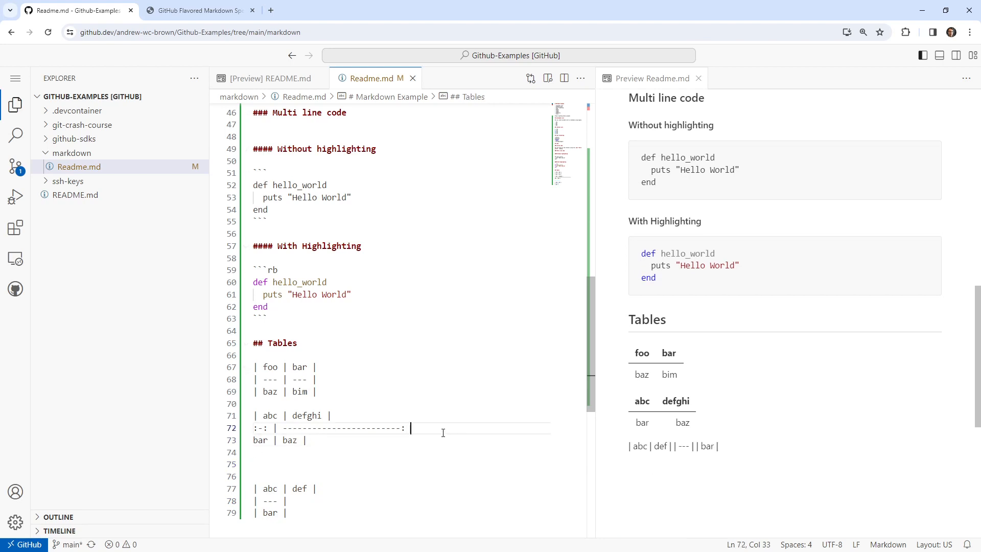
click(376, 502)
click(323, 459)
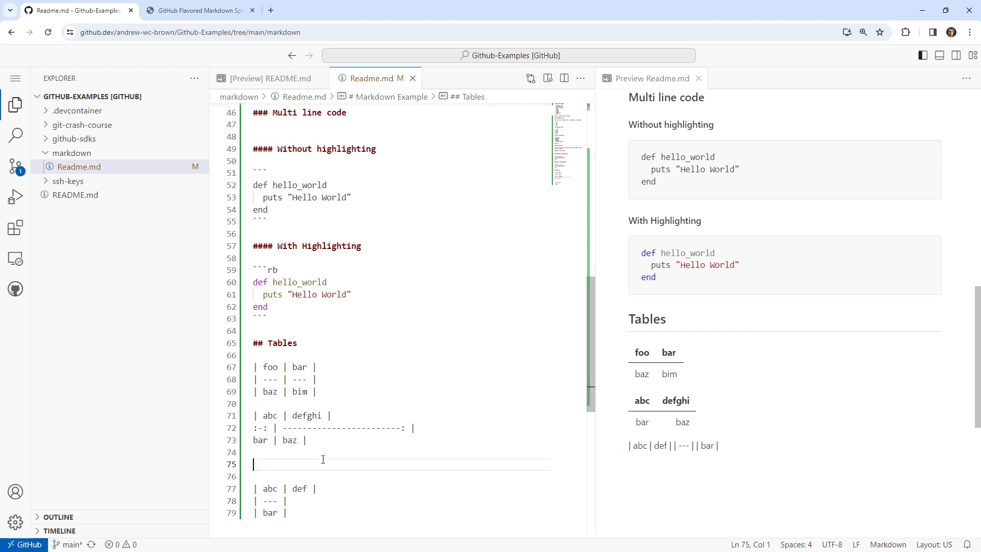
Try deleting the second table (abc / defghi), and undo the deletion.
drag(321, 443, 256, 404)
key(BackSpace)
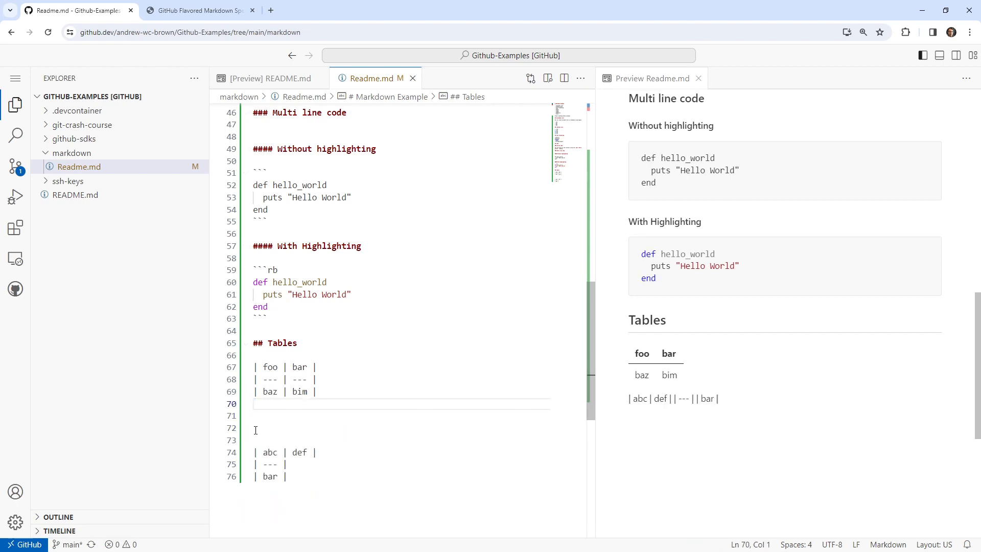
key(ctrl+z)
Replace the third table in Readme.md with the Example 204 table copied from the GFM spec.
drag(319, 506, 253, 475)
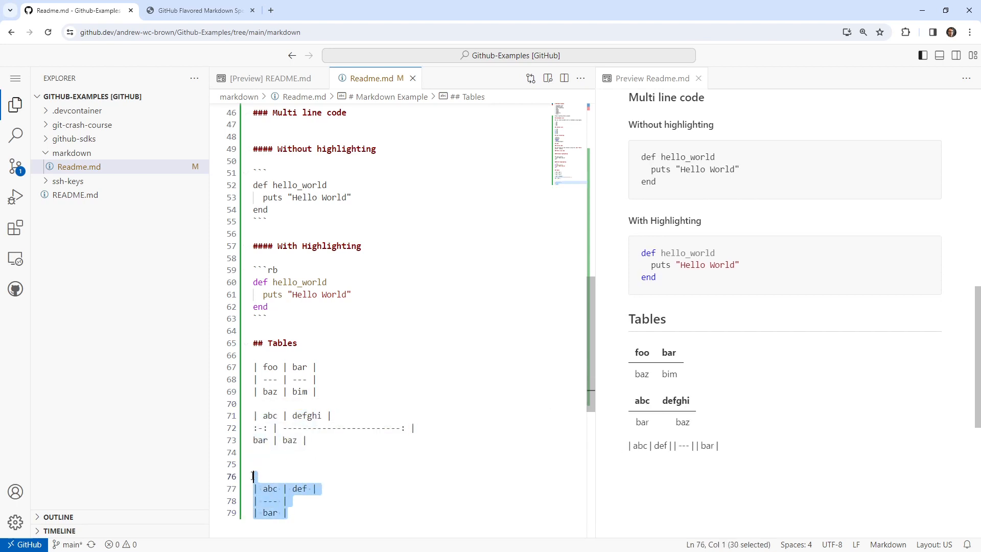
key(BackSpace)
click(215, 16)
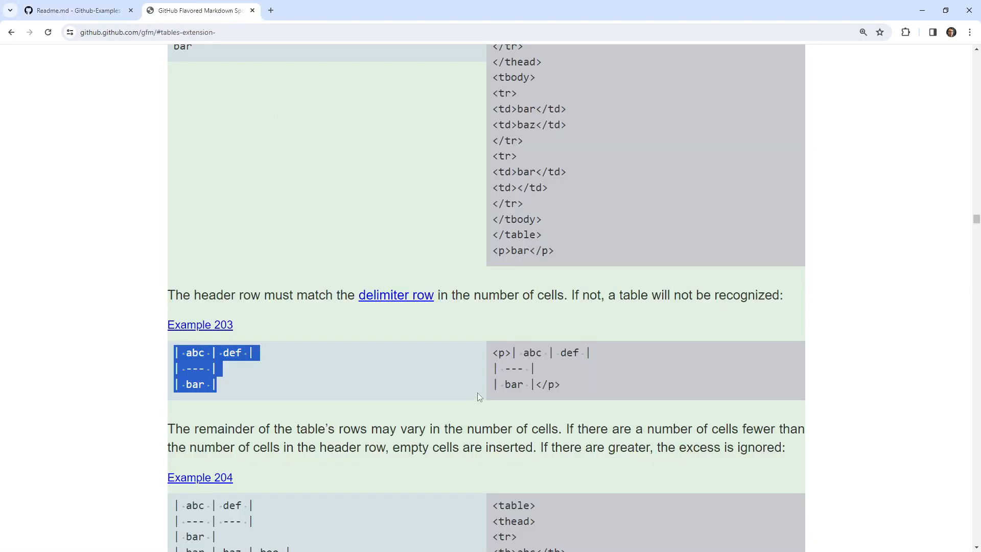
drag(589, 295, 758, 295)
scroll(222, 392, down, 3)
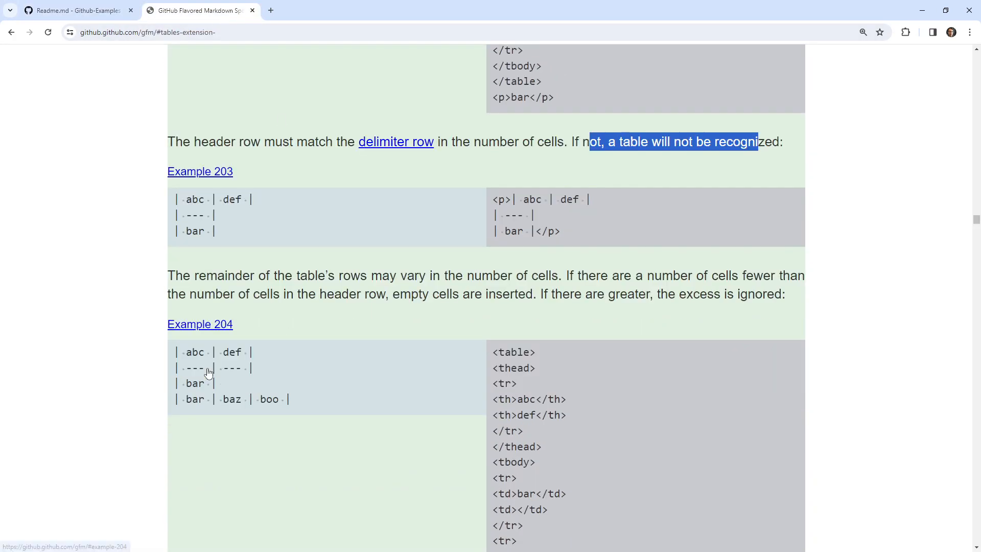
scroll(291, 406, down, 5)
scroll(289, 401, up, 4)
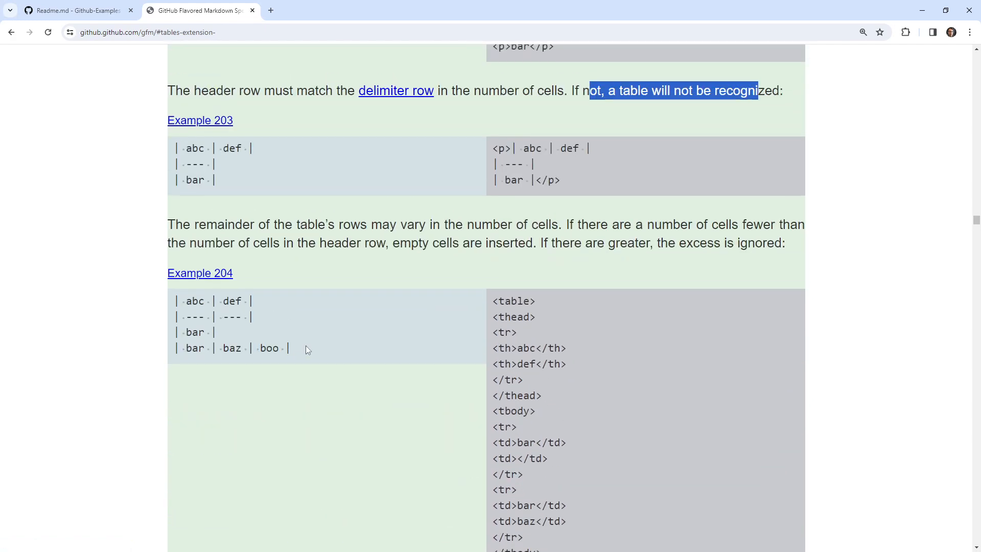
drag(306, 347, 172, 299)
key(ctrl+c)
click(102, 11)
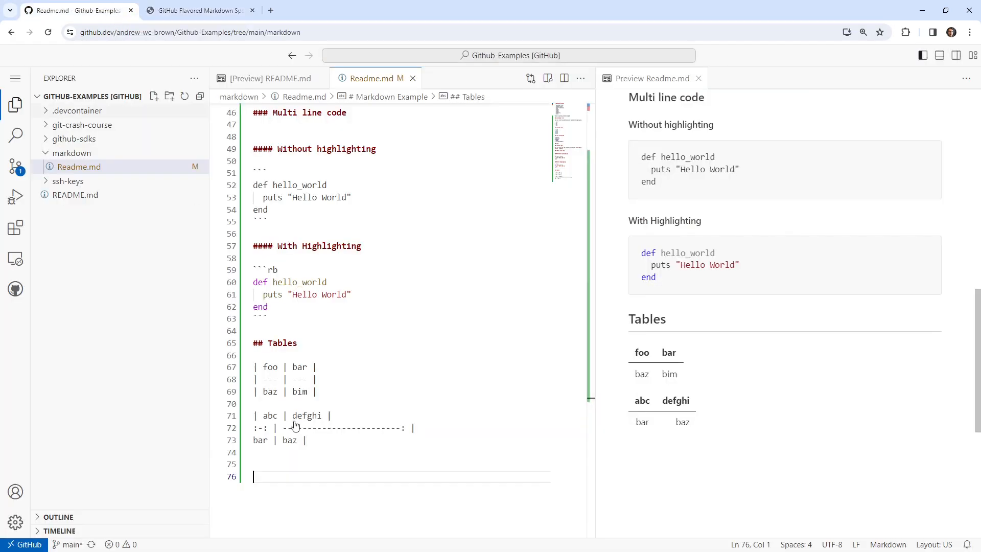
key(ctrl+v)
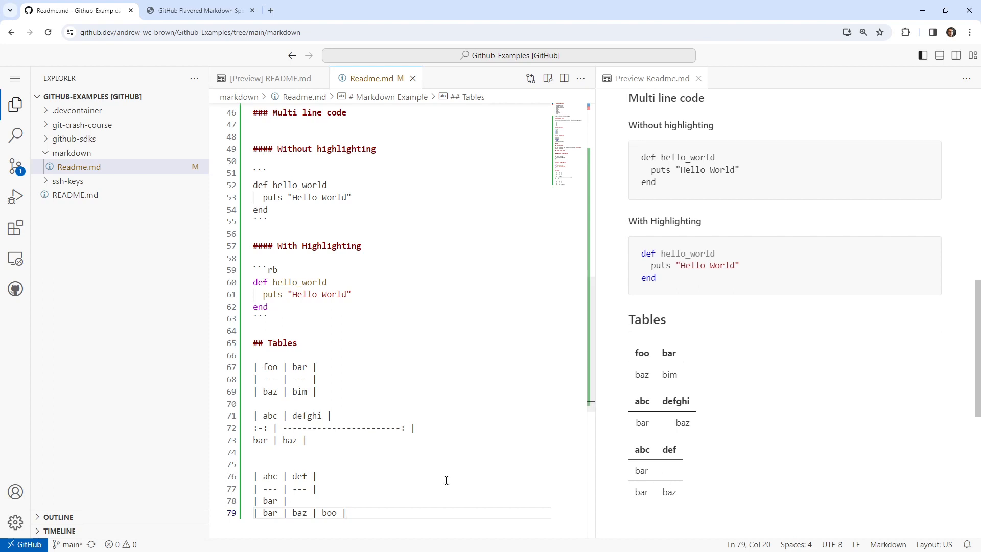
Copy the body-less Example 205 table from the spec and paste it below the third table, separated by a blank line.
click(194, 10)
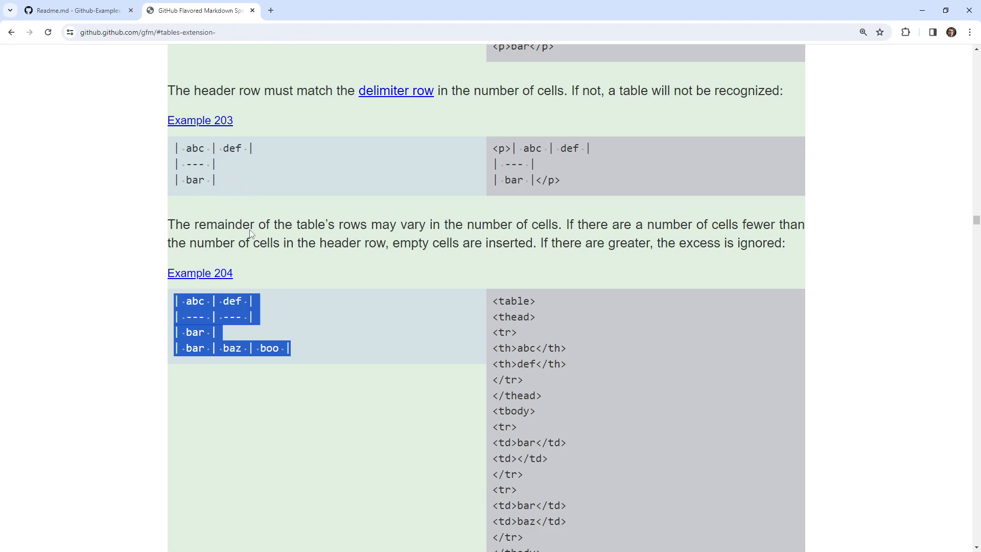
scroll(333, 296, down, 5)
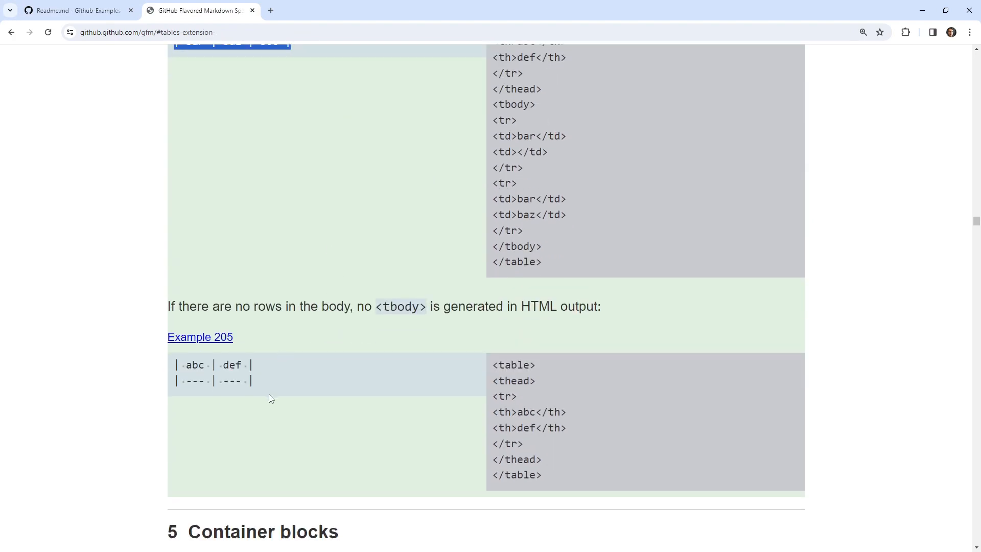
drag(271, 398, 166, 365)
key(ctrl+c)
key(ctrl+Page_Up)
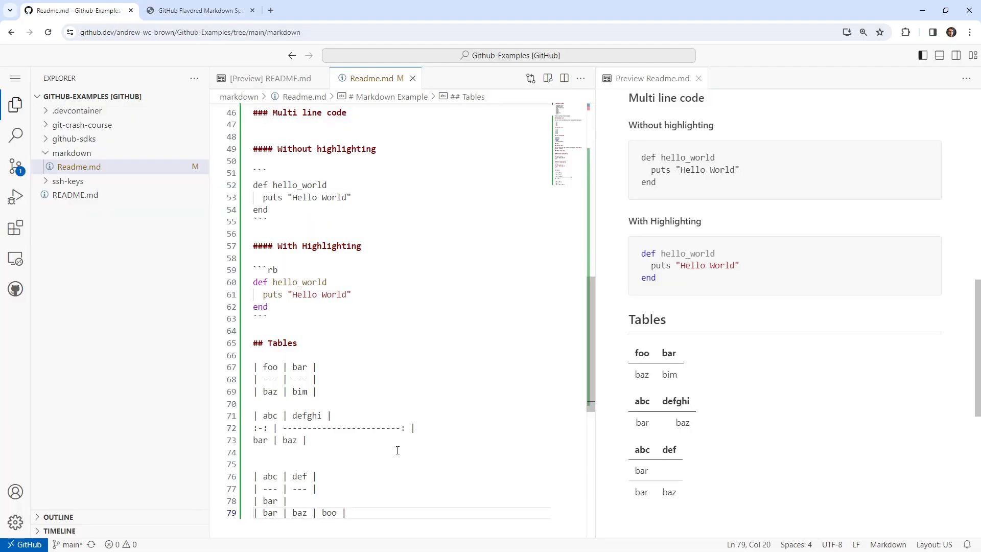
scroll(397, 450, down, 2)
key(Return)
key(Return)
key(ctrl+v)
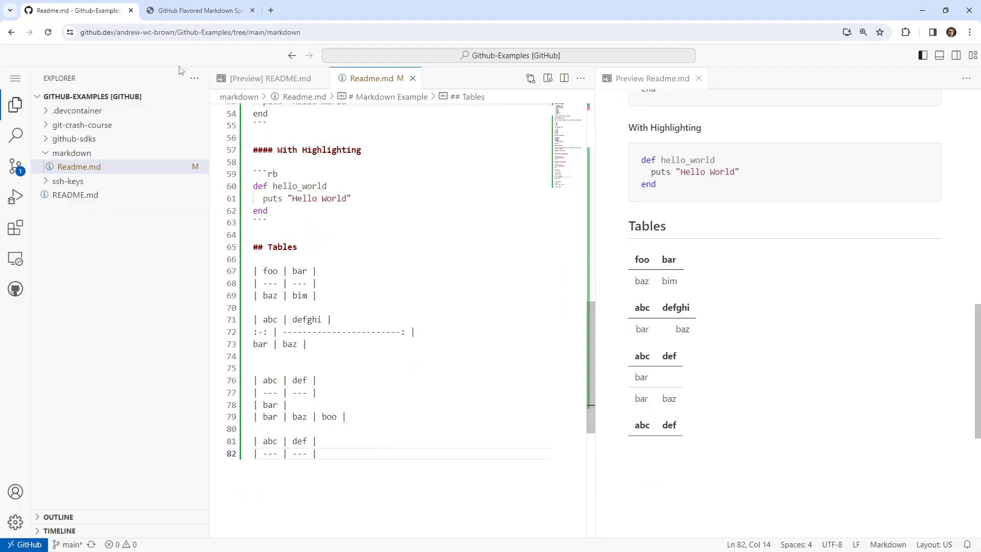
Copy the indented Example 208 quote from the spec's Block quotes section and return to Readme.md.
key(ctrl+Page_Down)
scroll(307, 219, down, 6)
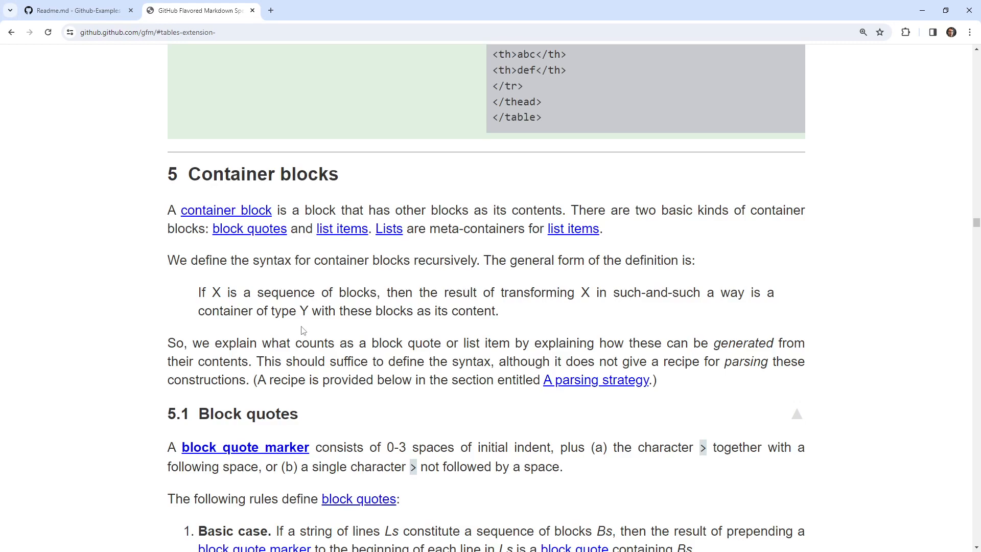
scroll(302, 330, down, 16)
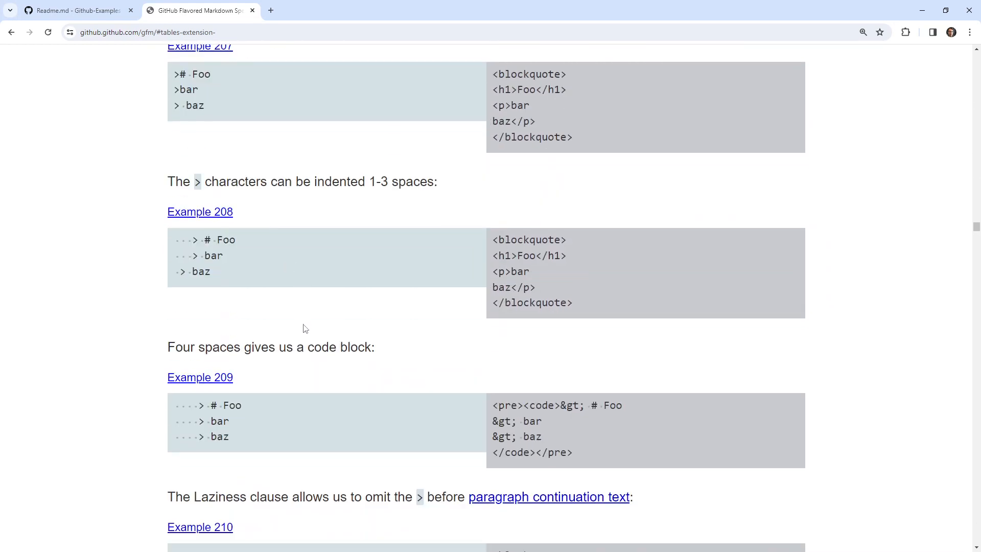
scroll(305, 327, down, 8)
scroll(304, 324, up, 12)
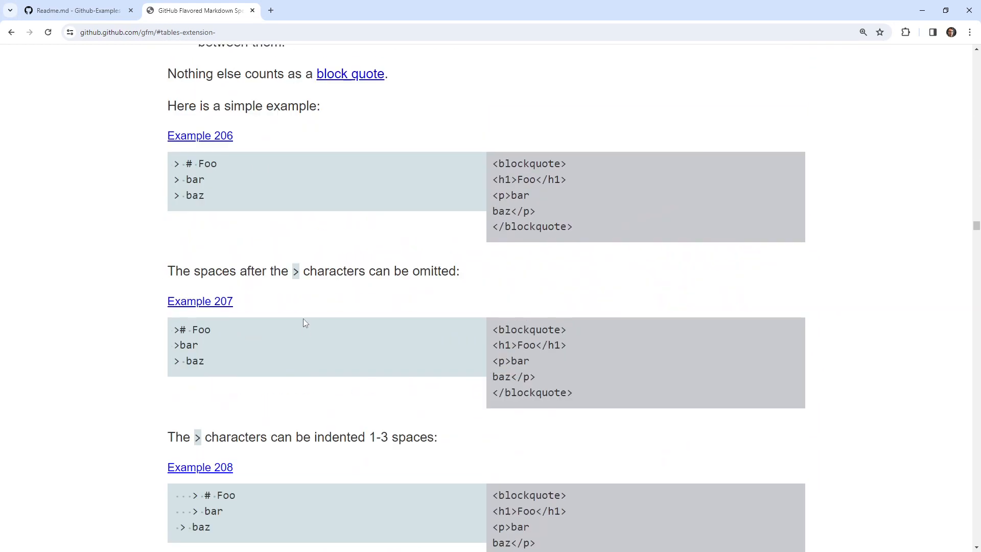
scroll(303, 318, up, 3)
scroll(207, 348, down, 3)
scroll(210, 353, down, 4)
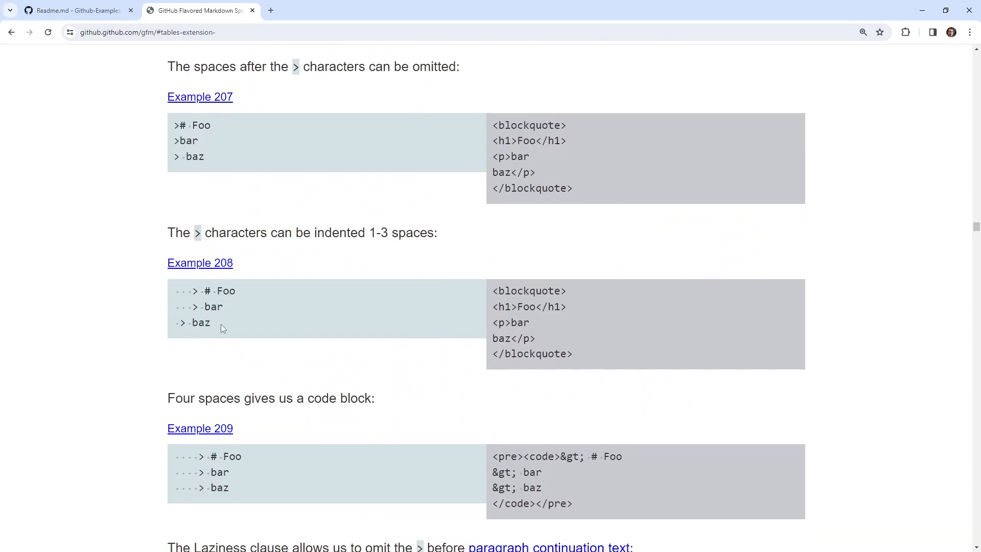
drag(223, 327, 179, 289)
key(ctrl+c)
click(99, 10)
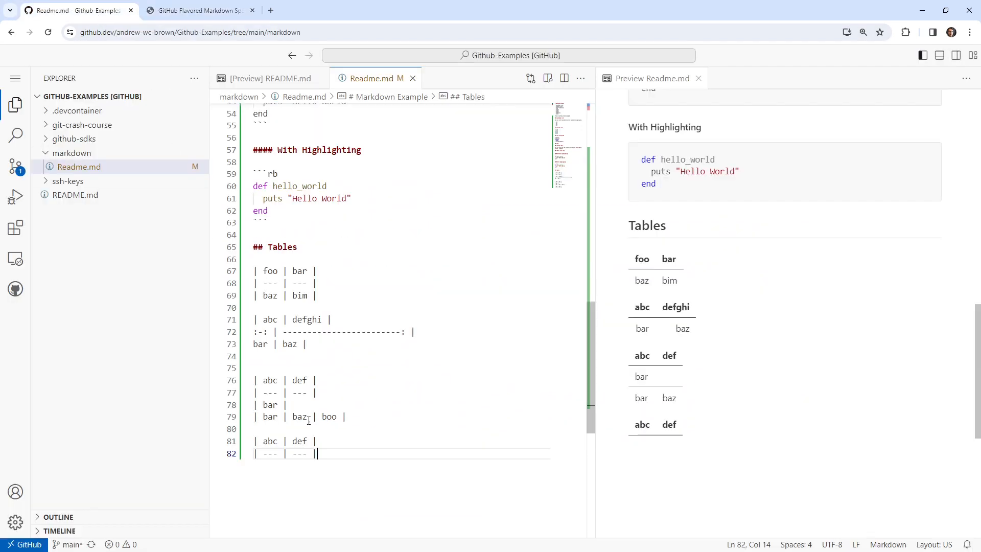
Add the heading "## Blockquote" below the last table and paste the copied Example 208 quote under it.
scroll(366, 393, down, 1)
click(366, 392)
key(Return)
key(Return)
text(## Block)
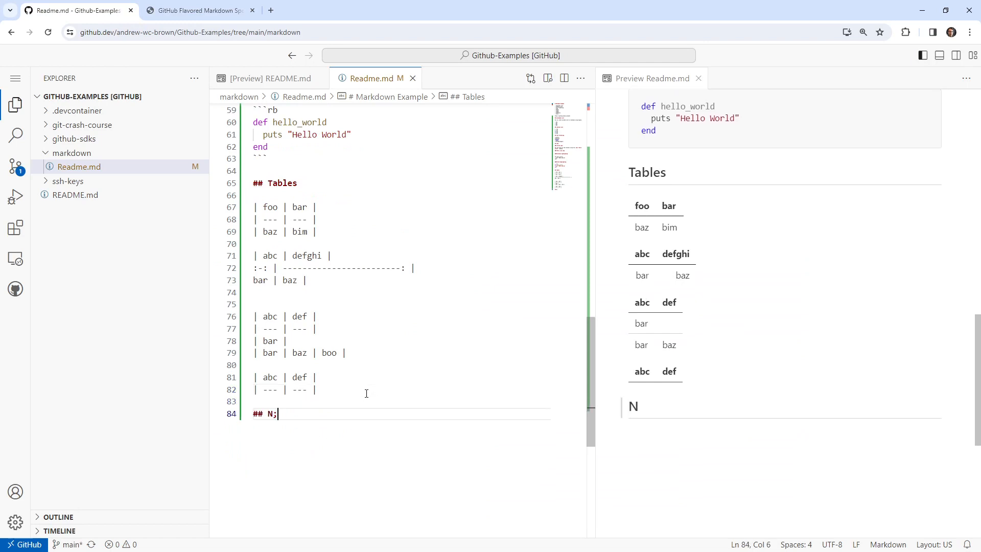
key(BackSpace)
text(quote)
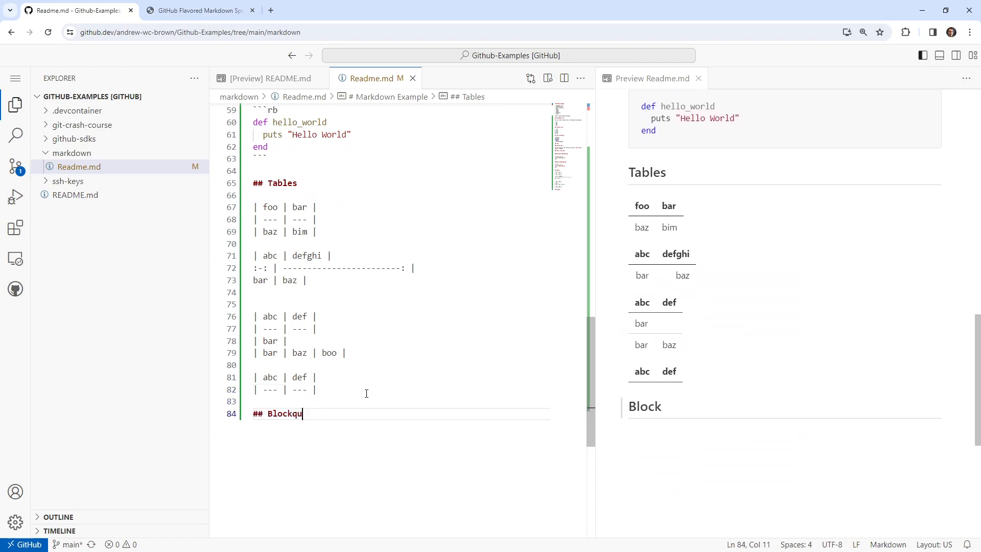
key(Return)
key(Return)
key(ctrl+v)
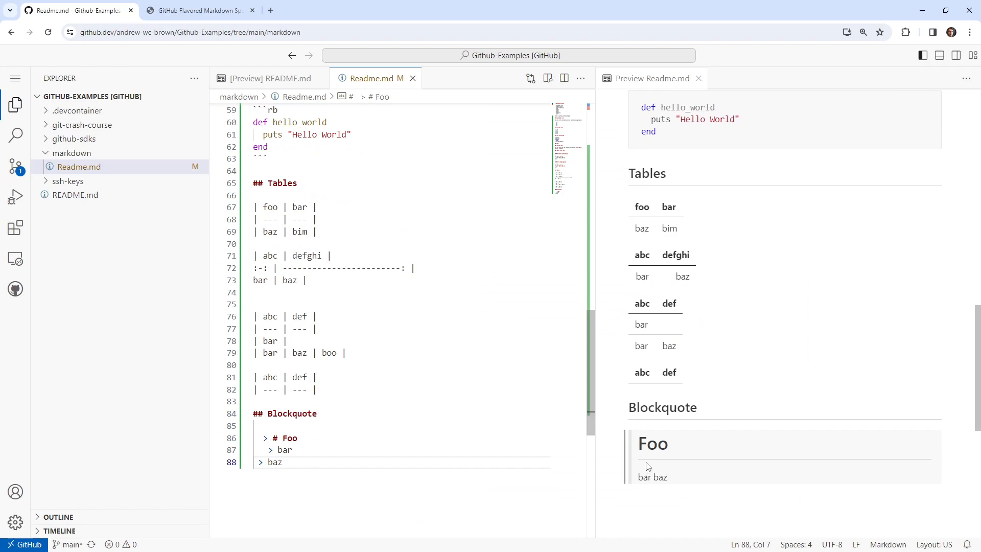
Insert the block quote > "The cloud is amazing" between the Blockquote heading and the Foo quote.
click(335, 428)
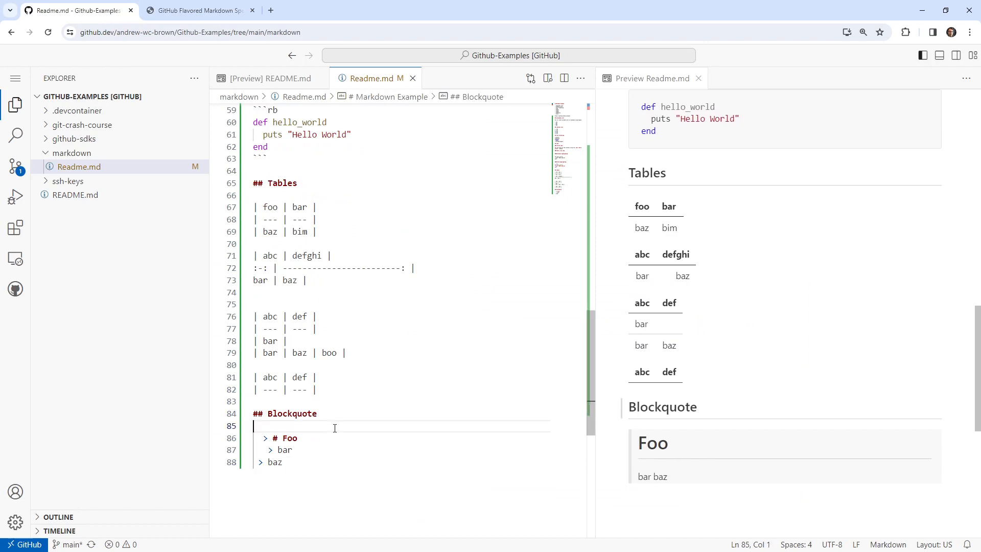
key(Return)
key(Return)
key(Up)
text(> )
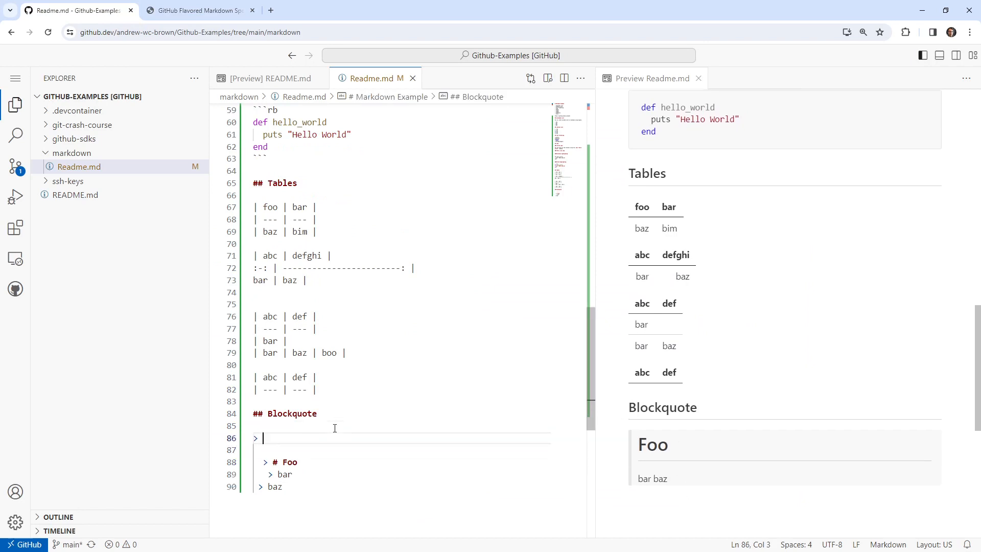
text("The cloud )
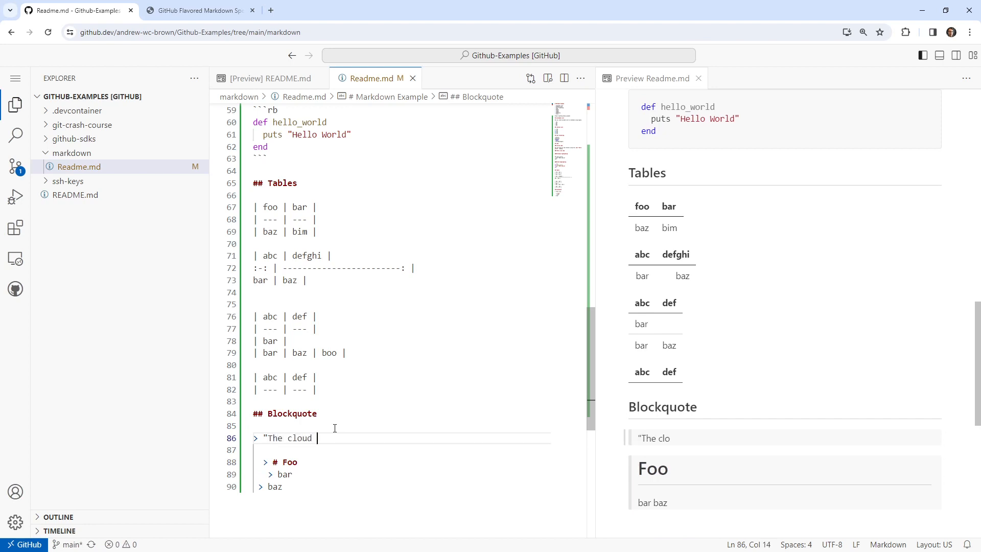
text(is amazoning")
double_click(347, 438)
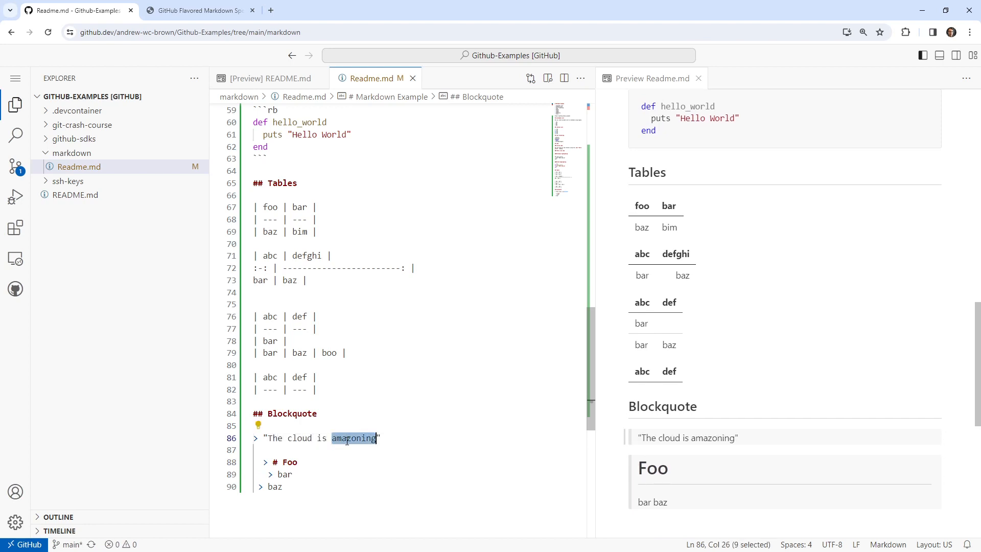
text(amazing)
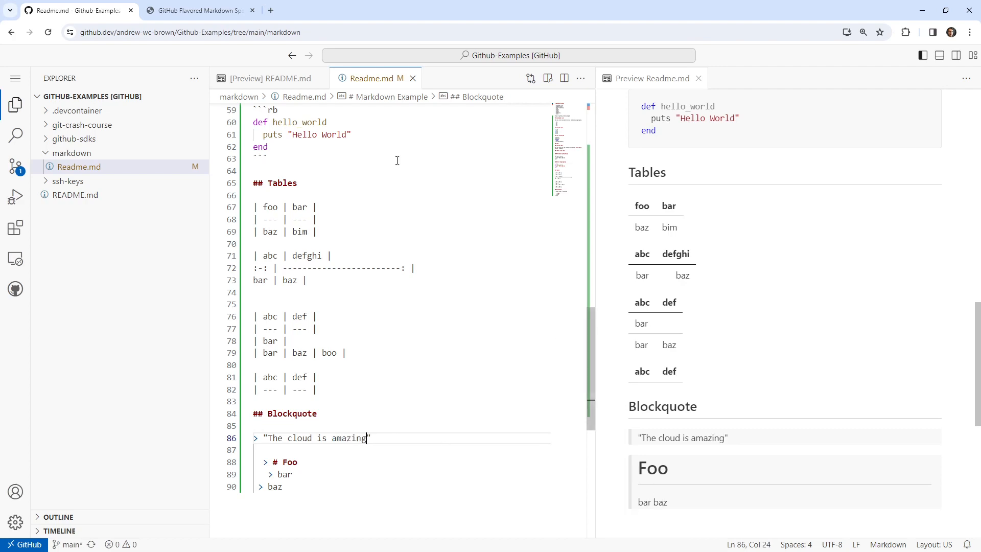
Copy the four-space-indented Example 209 from the spec and paste it below the Foo quote in Readme.md.
click(192, 16)
scroll(293, 321, down, 3)
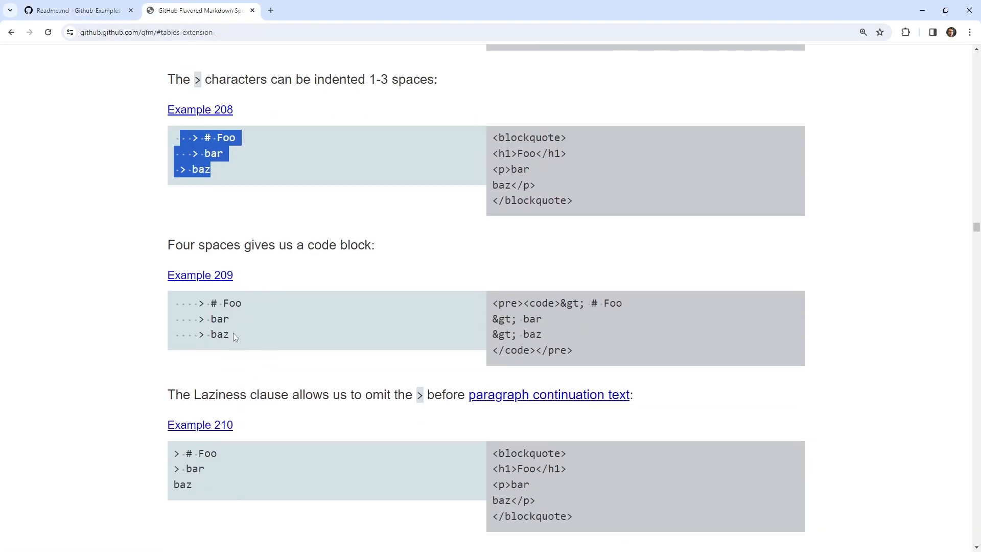
drag(232, 333, 175, 300)
key(ctrl+c)
click(76, 10)
click(295, 463)
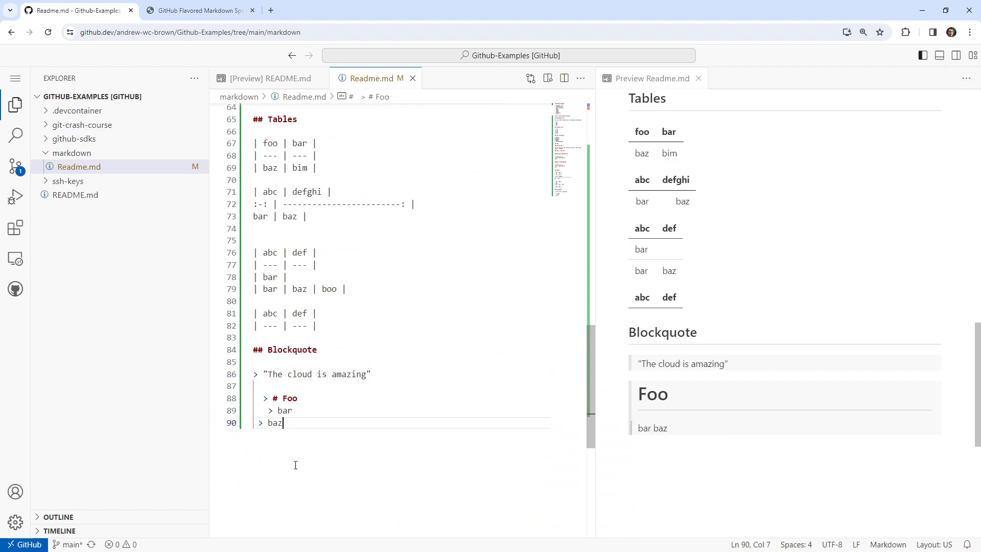
key(Return)
key(ctrl+v)
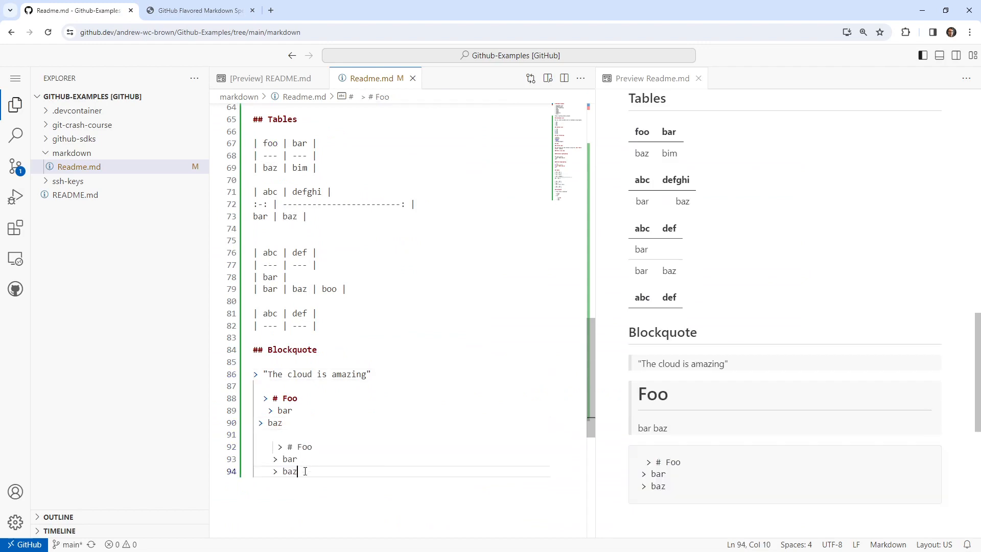
Try outdenting the pasted Example 209 lines, and delete them from the end of the file.
drag(304, 471, 253, 447)
key(shift+Tab)
key(shift+Tab)
click(323, 472)
key(BackSpace)
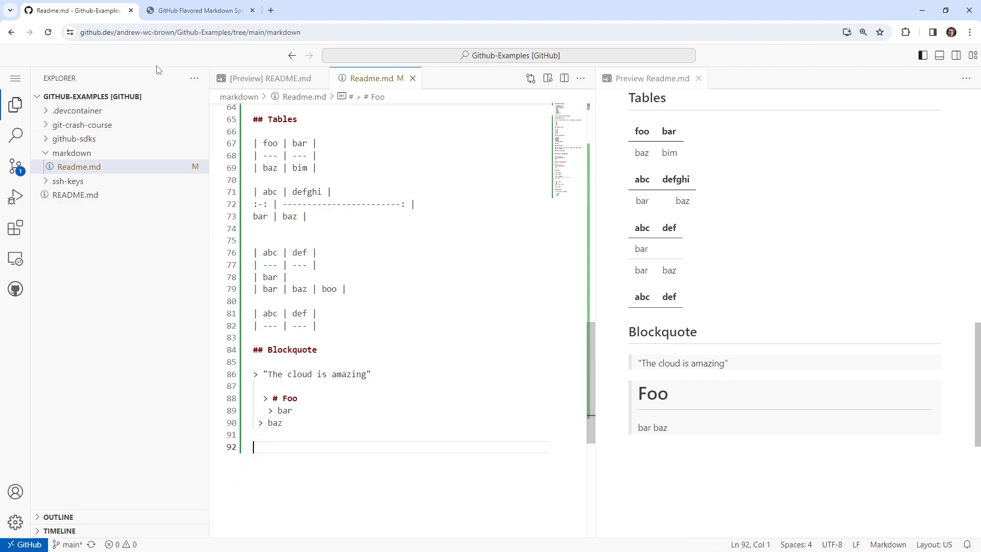
click(197, 10)
scroll(150, 373, down, 13)
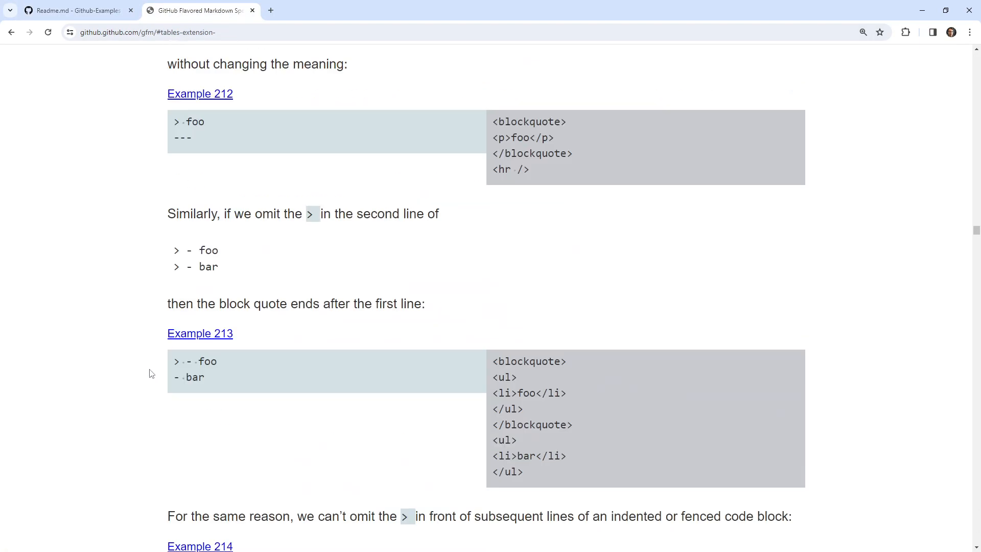
scroll(149, 373, down, 4)
Add the item "- blockqoutes" after "links" in the topic list at the start of Readme.md.
click(95, 15)
scroll(430, 246, up, 15)
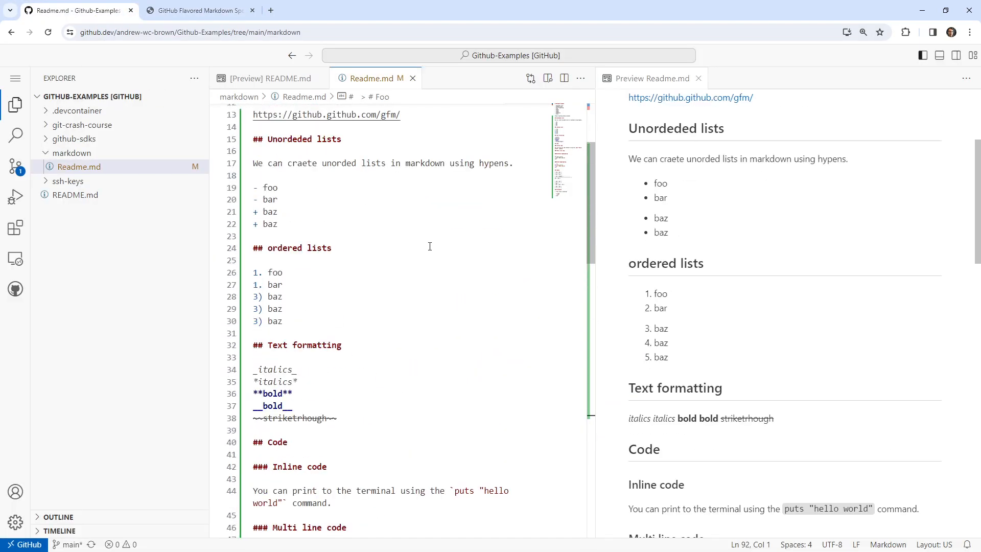
scroll(430, 246, up, 4)
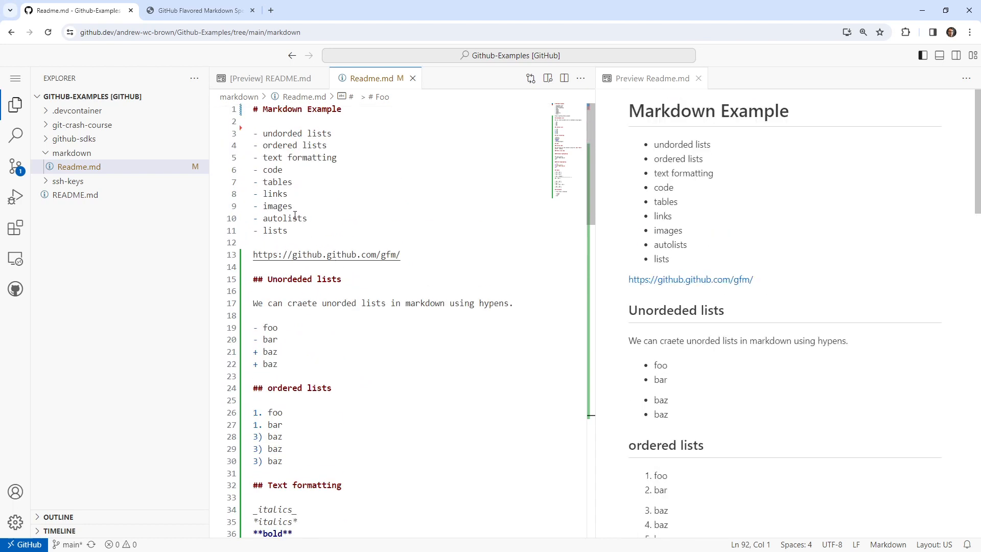
click(297, 194)
key(Return)
text(-)
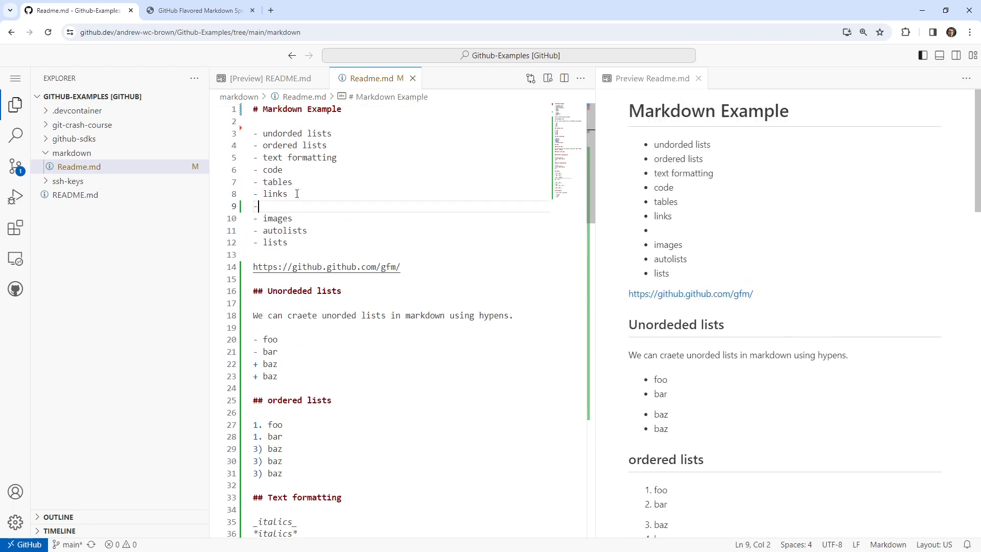
text( blockqoutes)
scroll(332, 372, down, 20)
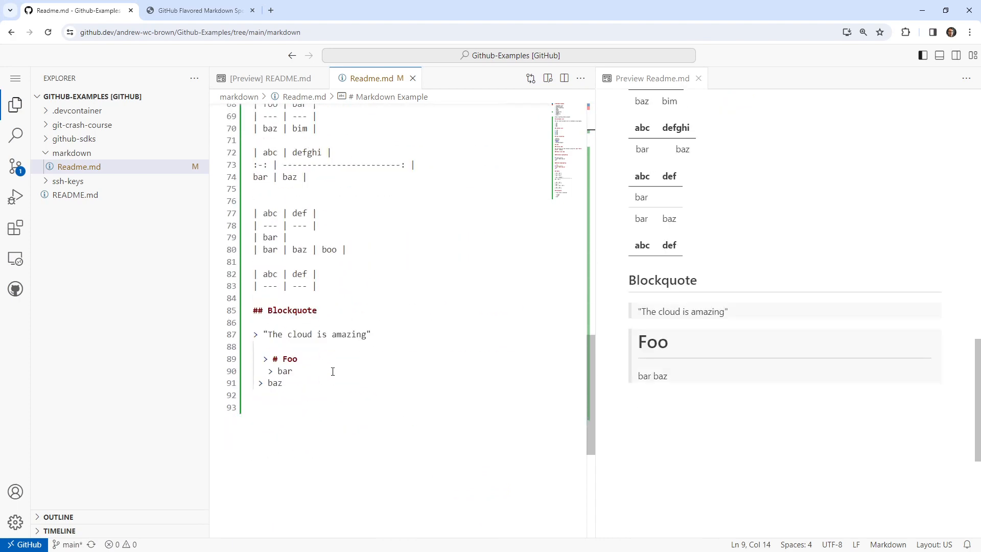
Replace the misspelled "blockqoutes" item in the opening topic list with the section heading's text, "Blockquote".
double_click(299, 311)
scroll(301, 316, up, 20)
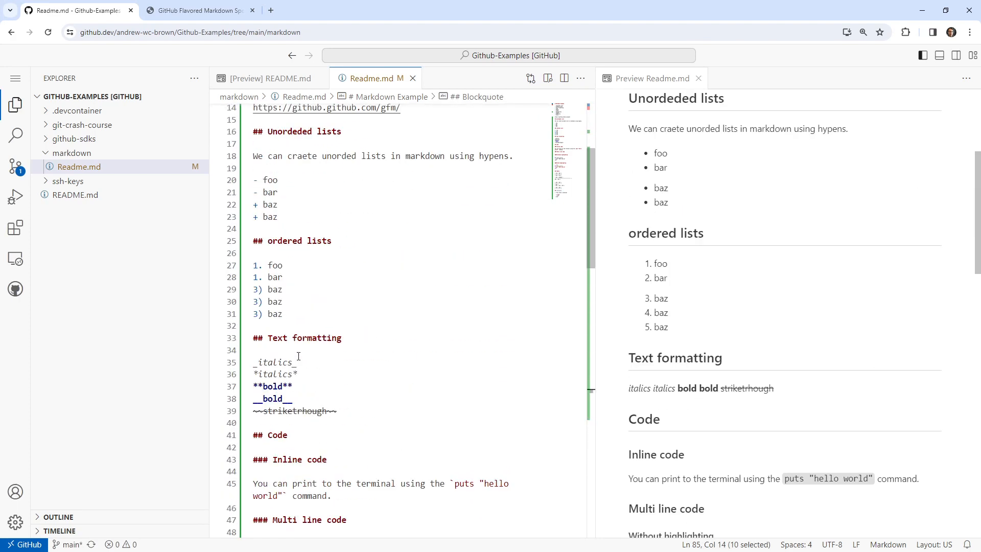
double_click(296, 205)
click(327, 290)
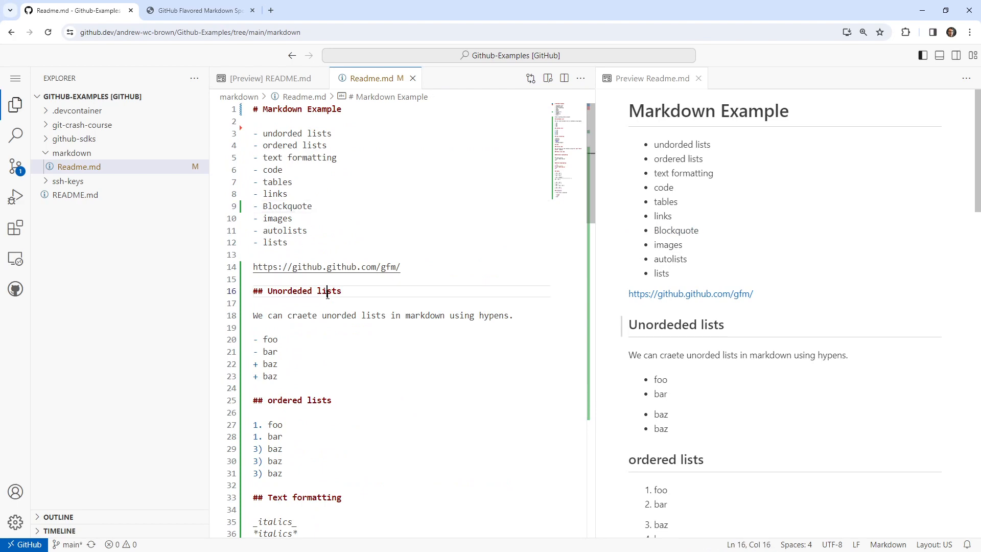
Compare the opening topic list with the section headings through the end of Readme.md.
scroll(331, 444, down, 8)
scroll(331, 443, down, 16)
click(322, 412)
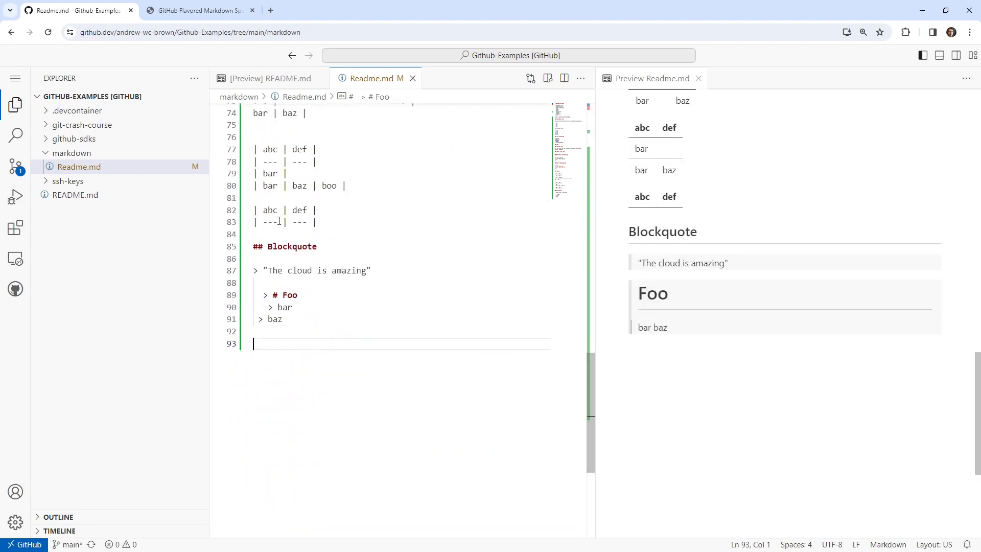
scroll(313, 214, up, 20)
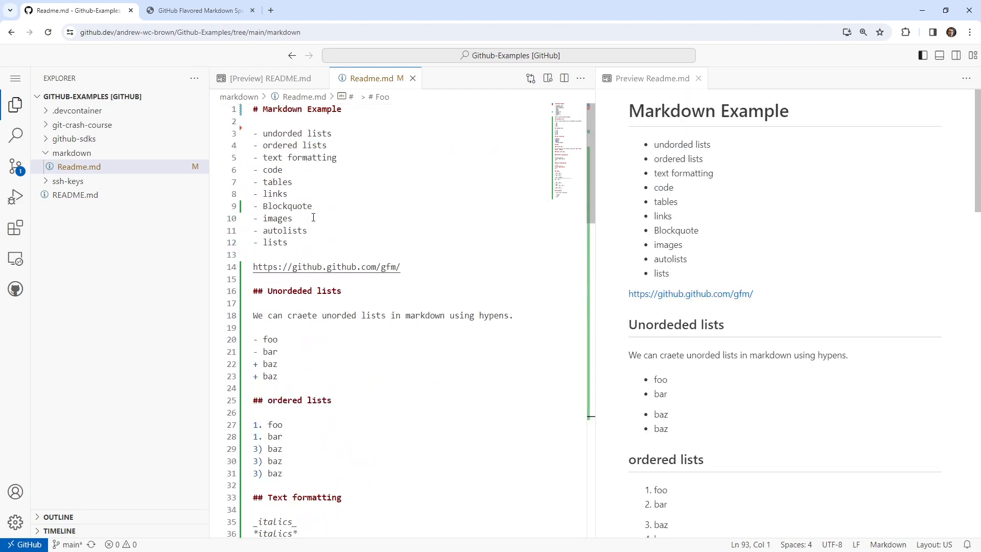
scroll(401, 383, down, 20)
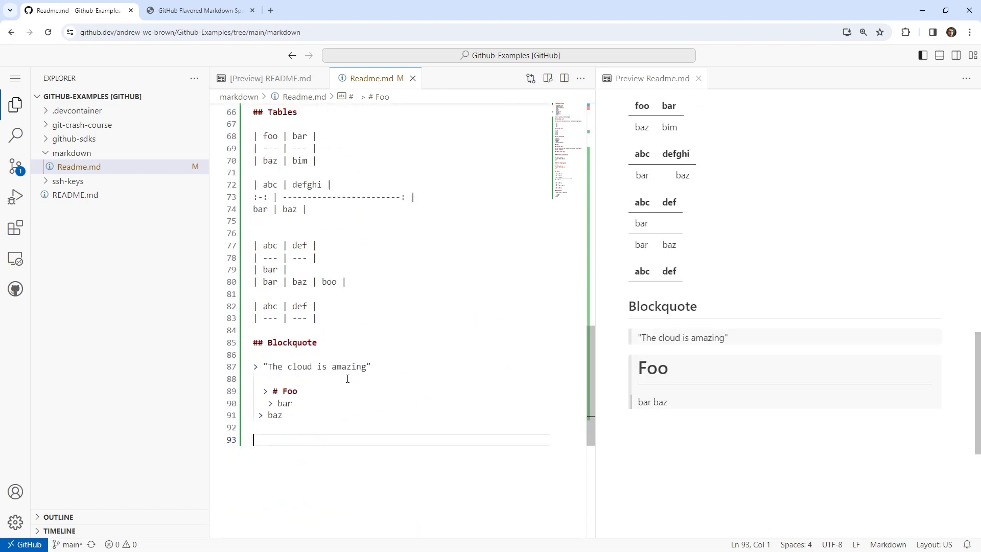
scroll(345, 377, up, 15)
scroll(327, 322, up, 5)
Move the "Blockquote" item below "images" in the topic list and remove the empty line left behind.
click(330, 205)
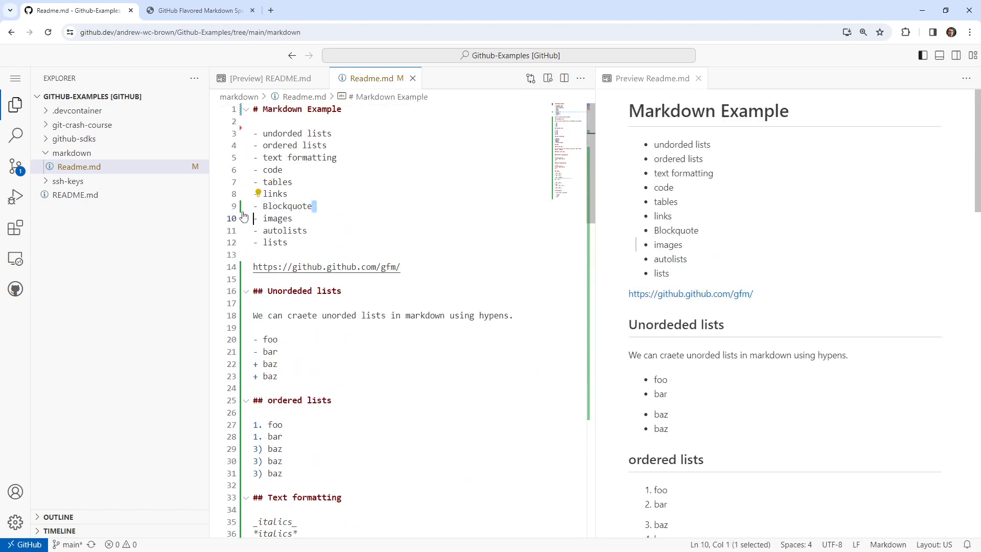
key(shift+Home)
key(ctrl+x)
click(317, 213)
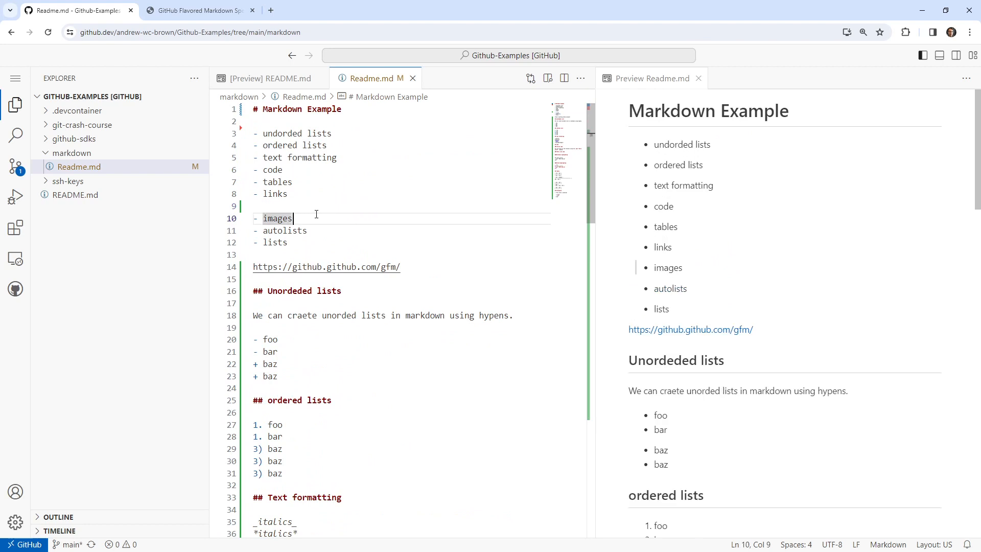
key(Return)
key(ctrl+v)
key(Up)
key(Up)
key(BackSpace)
key(Up)
key(Up)
key(Up)
key(Up)
key(Up)
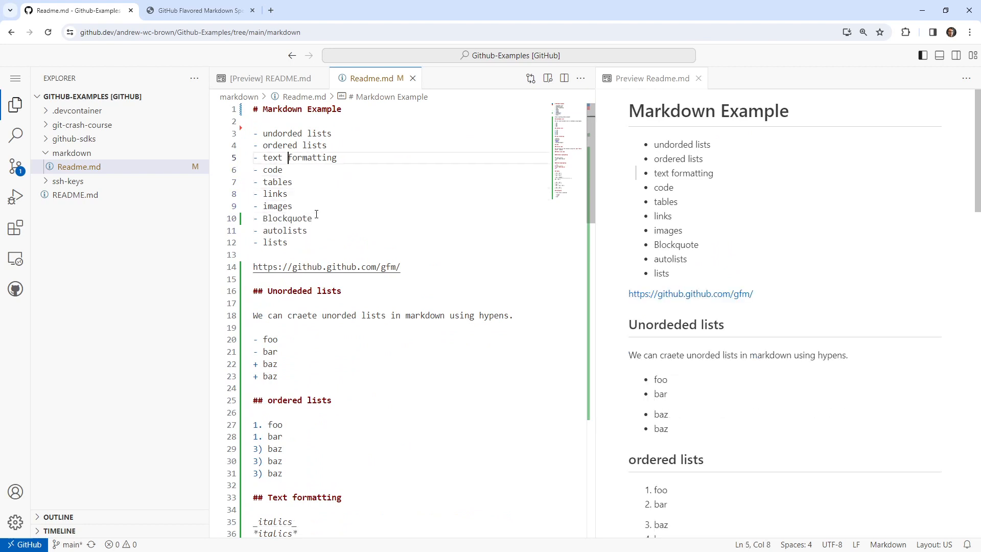
Replace the first topic list item's text with the heading text "Unordeded lists" copied from its section.
drag(341, 290, 273, 293)
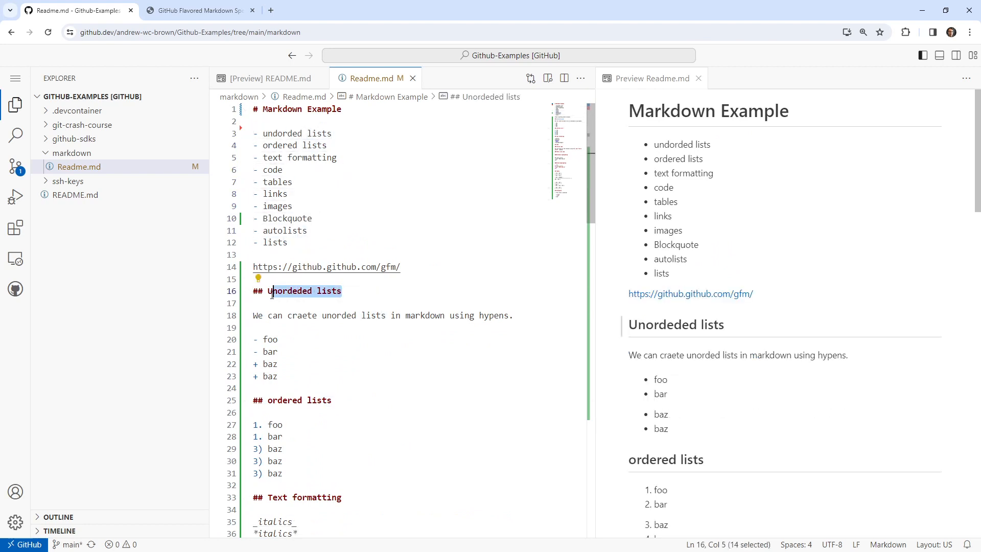
key(ctrl+c)
drag(332, 133, 263, 135)
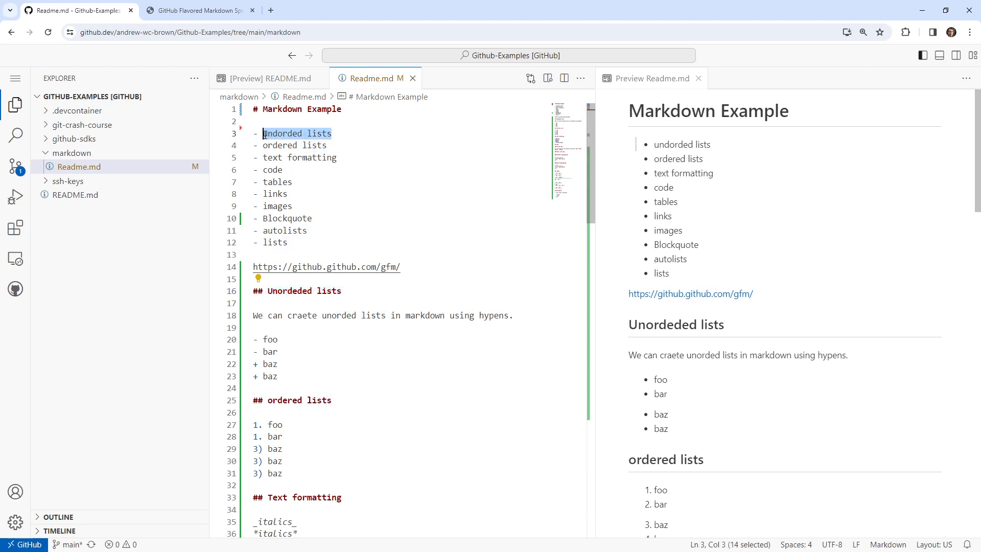
key(ctrl+v)
Start turning the first topic list item into an anchor link by writing it as [Unordeded lists](#.
click(268, 135)
text([)
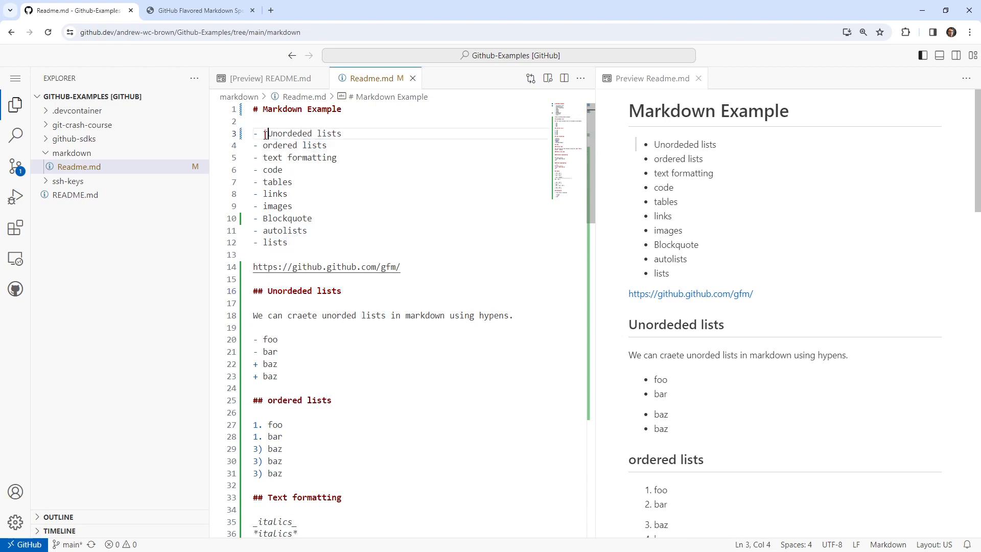
click(355, 135)
text(](#)
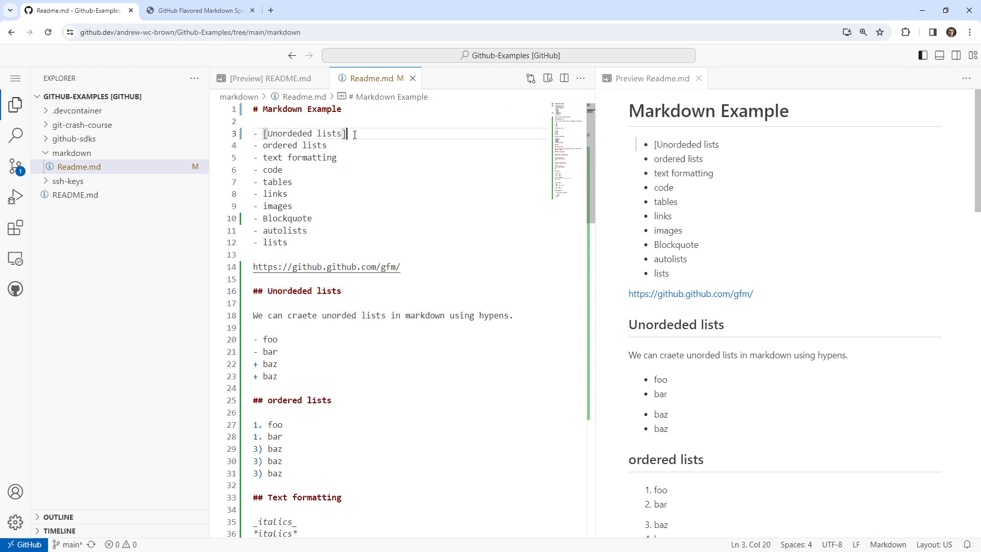
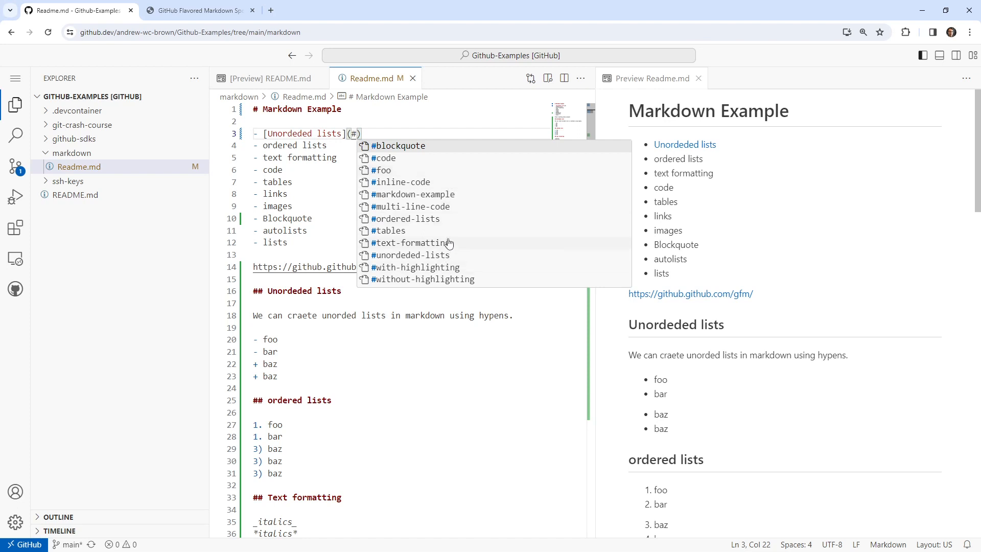
Complete the first topic item's link with the anchor #unordeded-lists and follow it in the preview to test it.
click(440, 255)
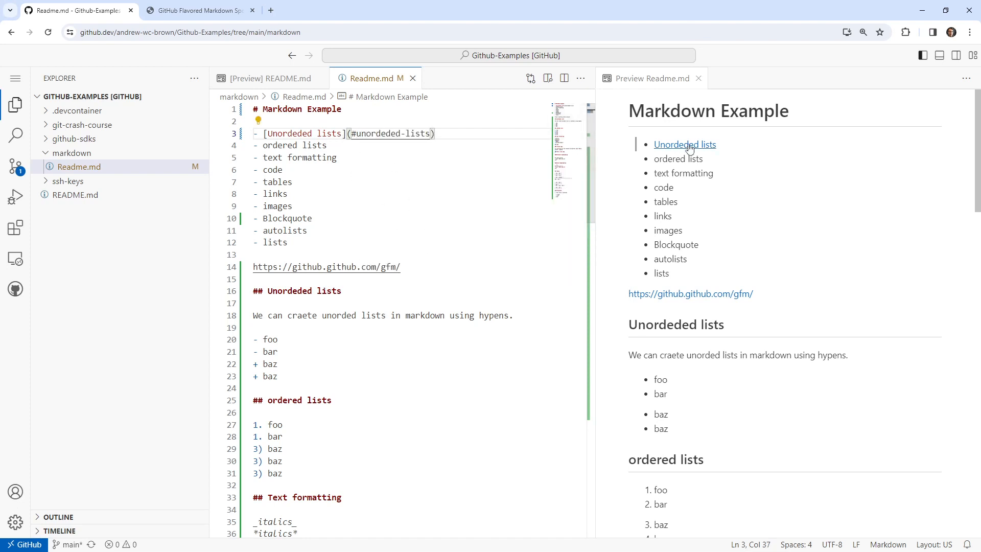
click(712, 146)
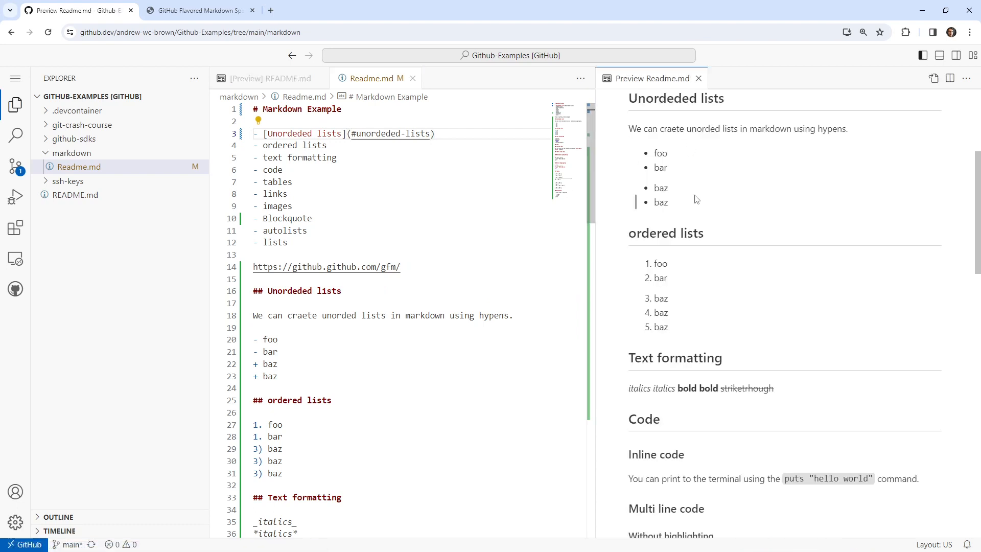
scroll(696, 200, up, 5)
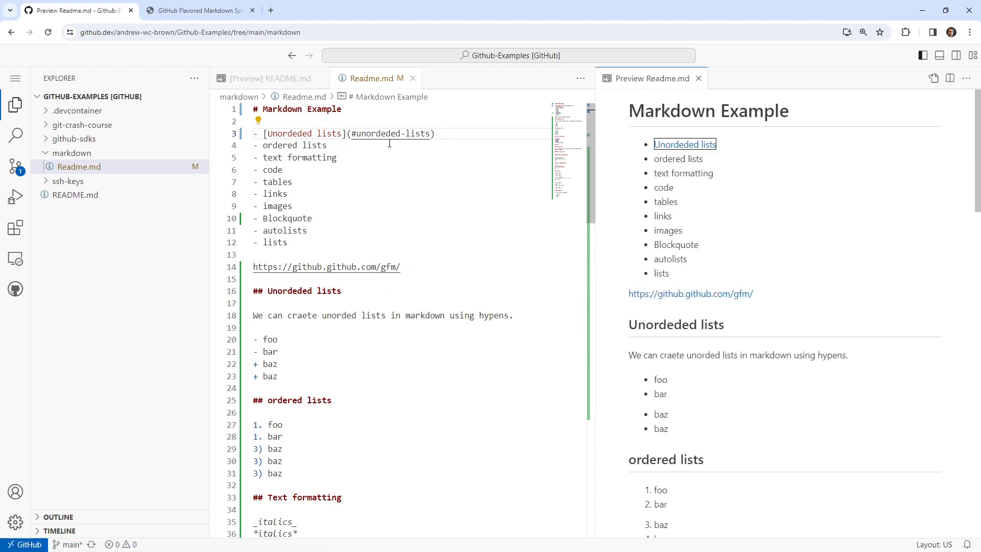
Create a new file named Secret.md in the markdown folder.
right_click(132, 156)
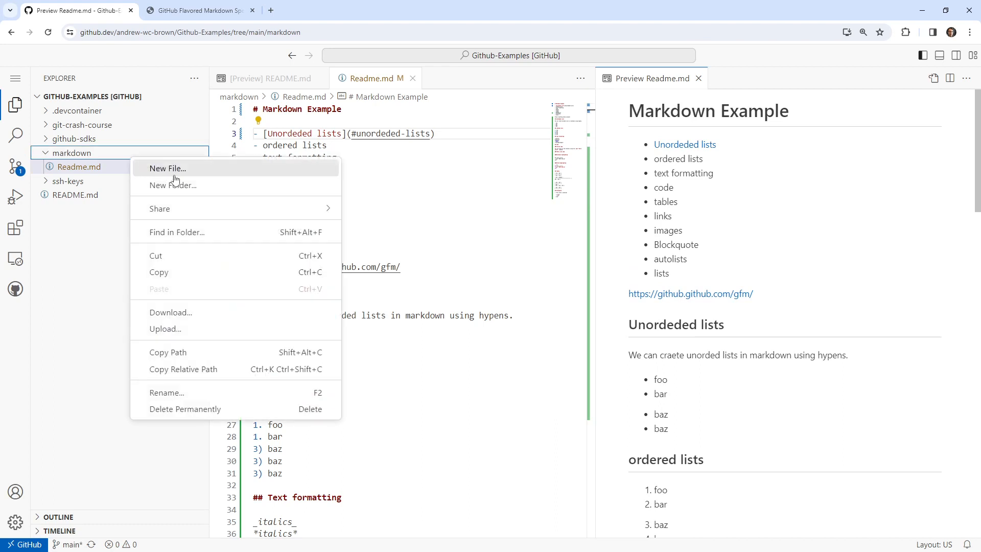
click(183, 171)
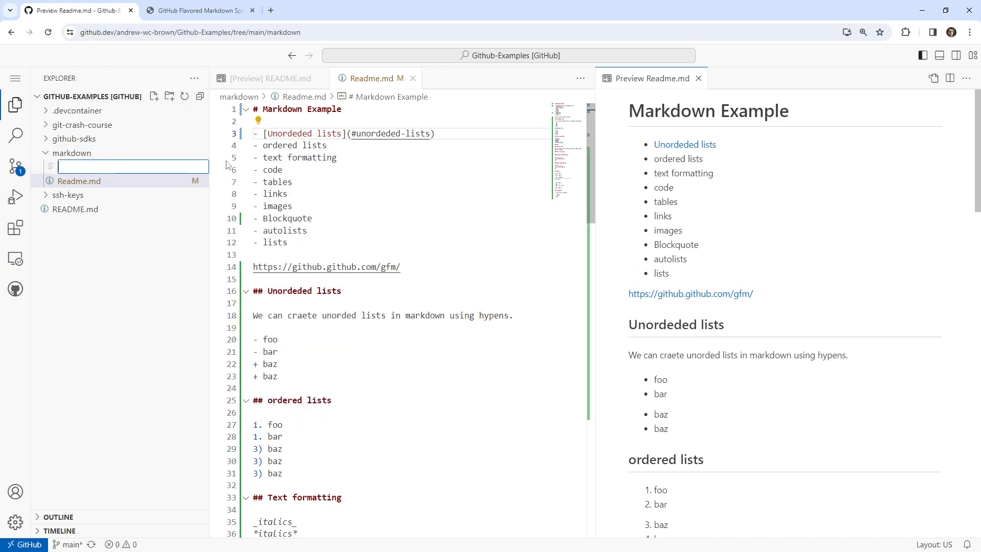
text(S)
key(BackSpace)
text(Secrem)
key(Return)
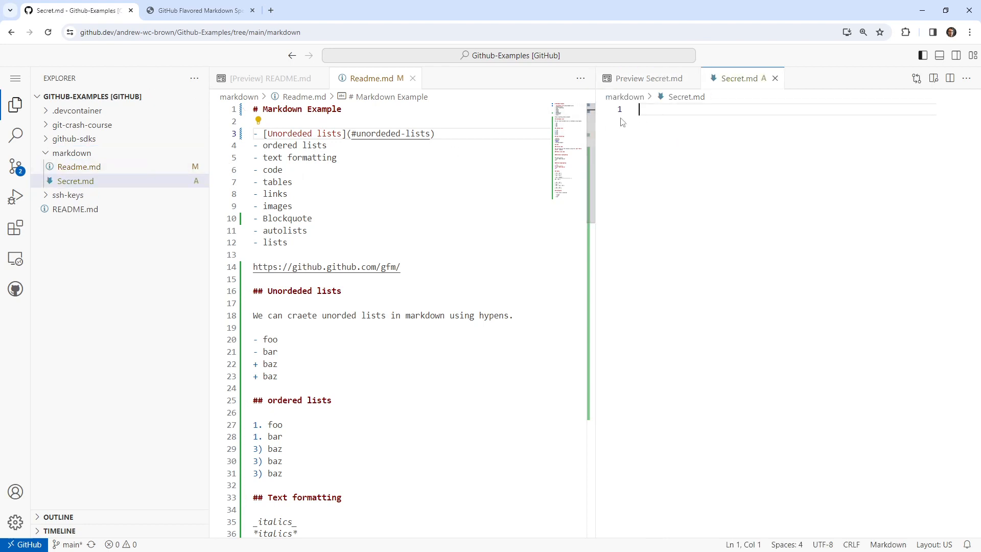
Write the bold text **Secert page** on the first line of Secret.md.
text(Thi)
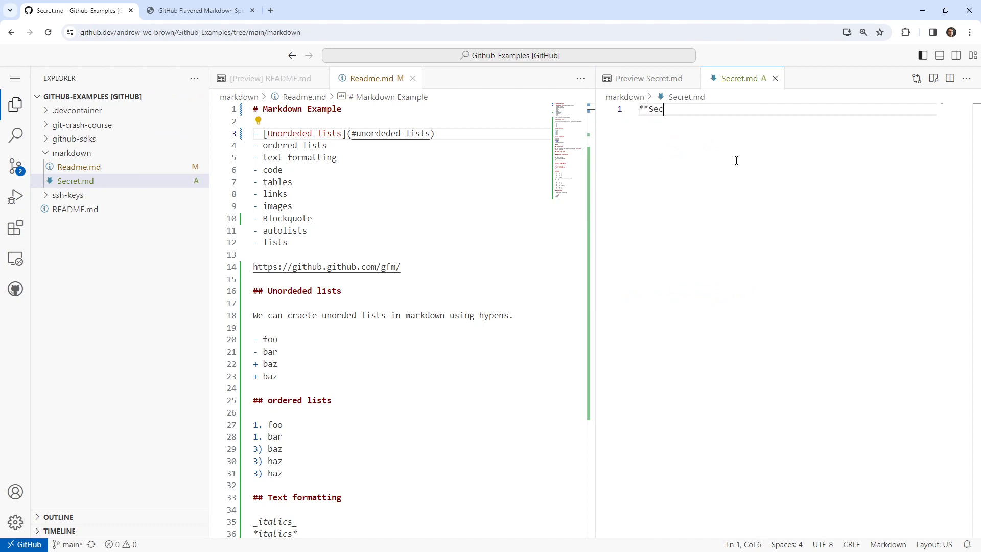
text(**Secert page**s)
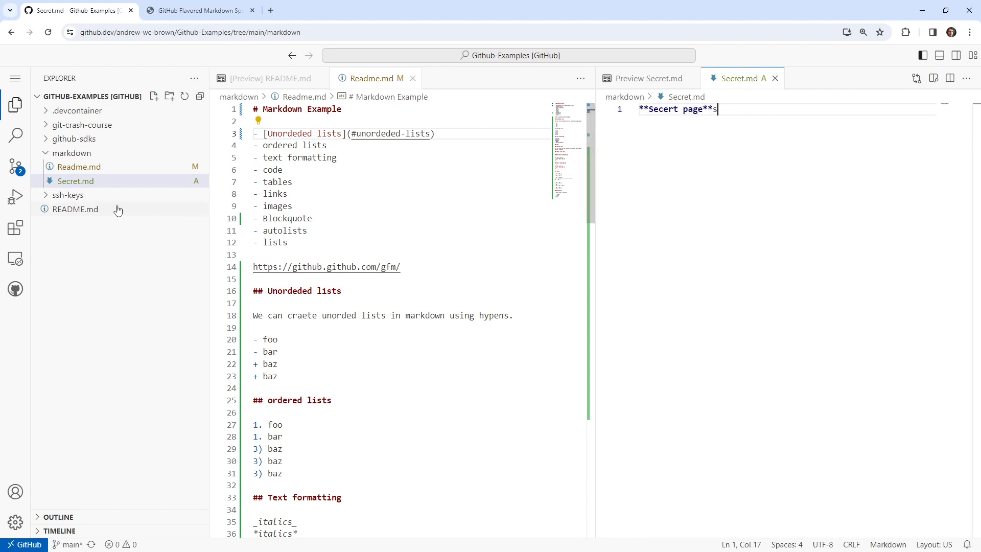
Search Google for "secret" in a separate browser tab to check the spelling, and return to the editor.
click(271, 10)
text(secret)
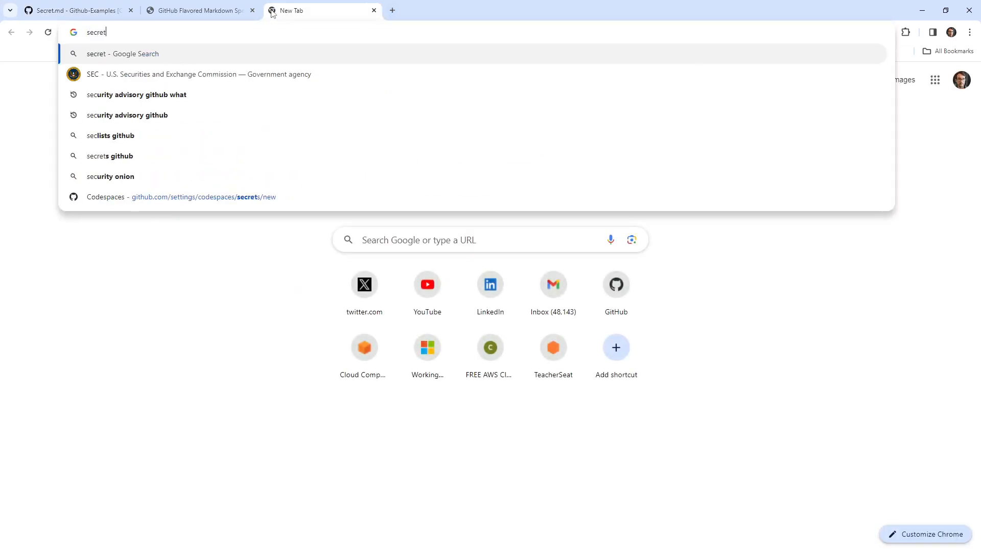
key(Return)
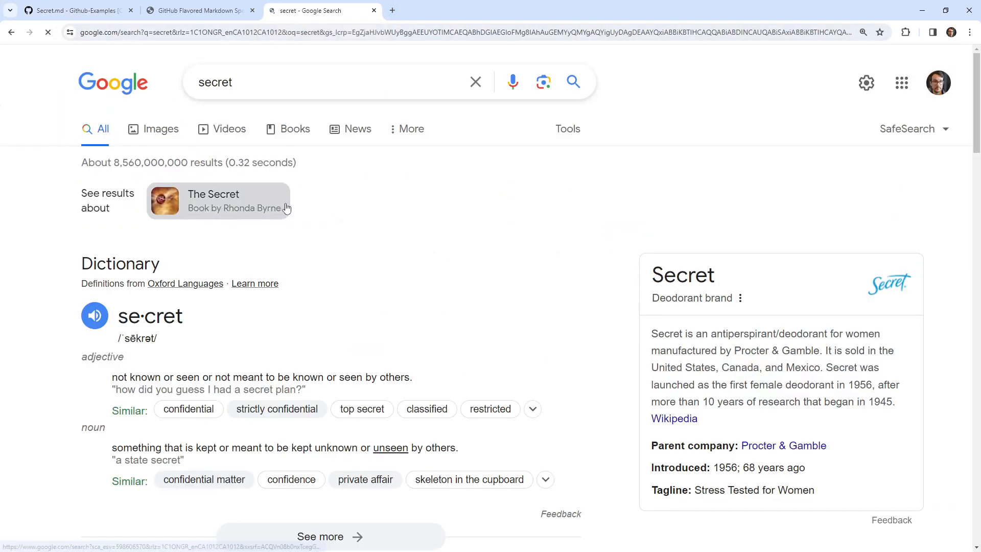
click(374, 10)
Correct the misspelled word in the bold line of Secret.md to "Secret" and close the file.
click(668, 109)
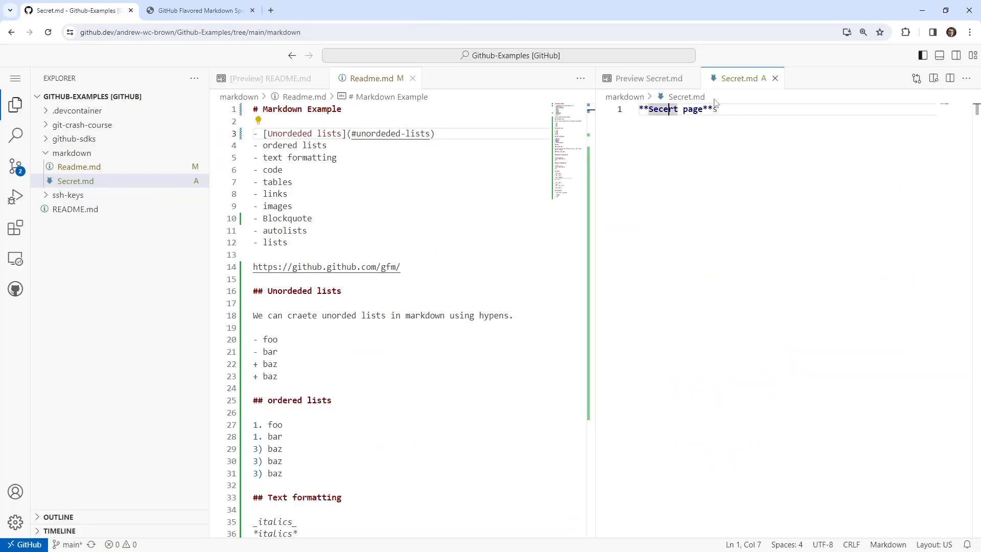
key(BackSpace)
key(Right)
text(e)
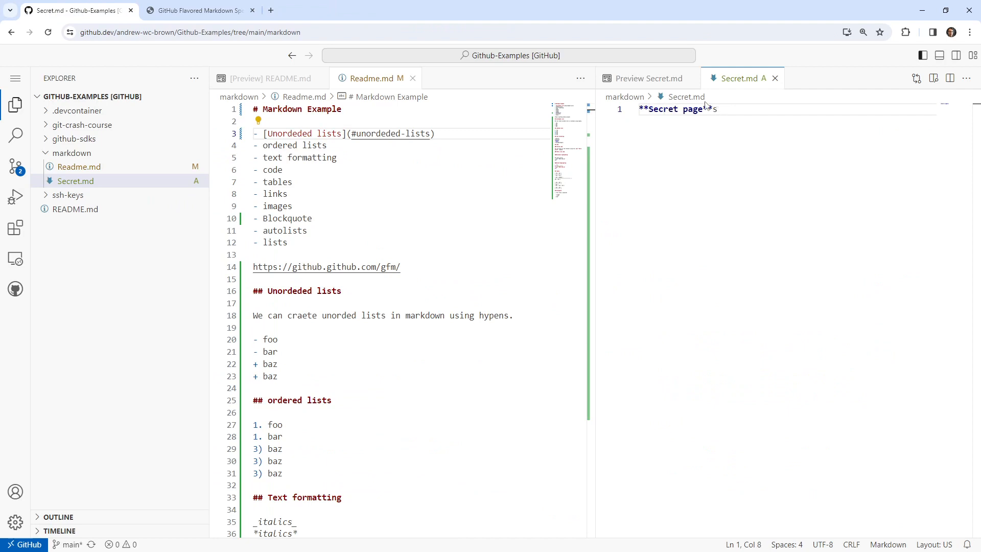
click(715, 109)
click(775, 78)
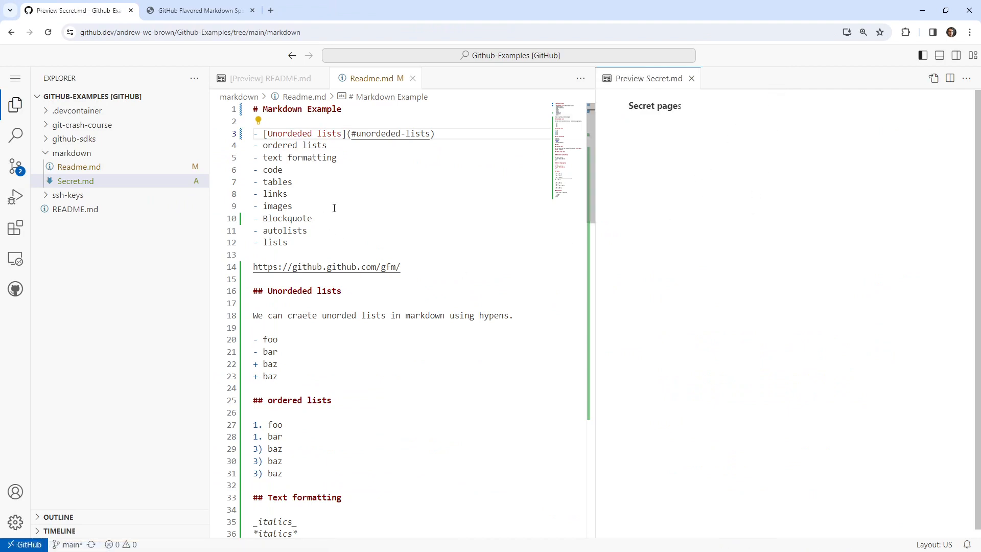
Start turning the "links" topic list item into an anchor link by writing it as [links](#).
click(299, 192)
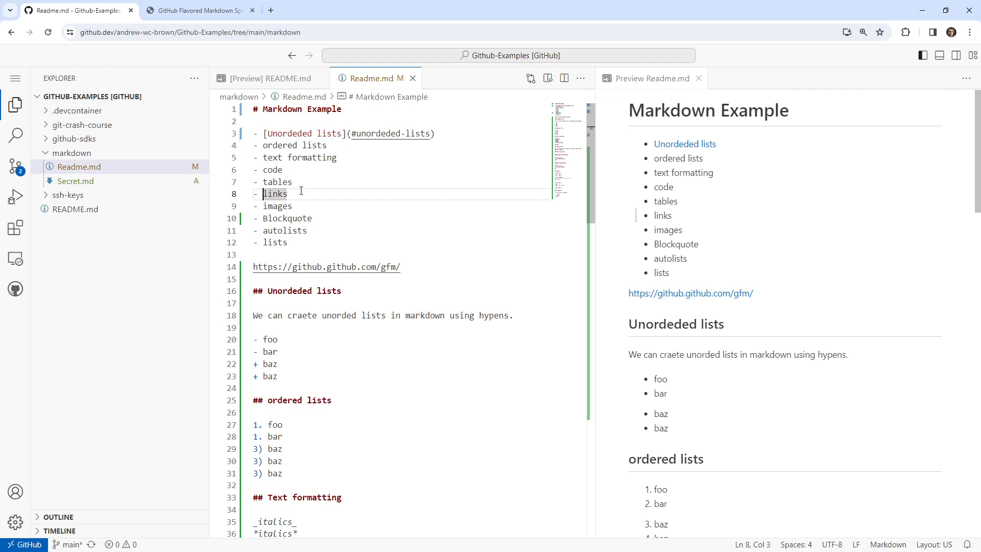
text([)
key(Right)
key(Right)
text(](#l)
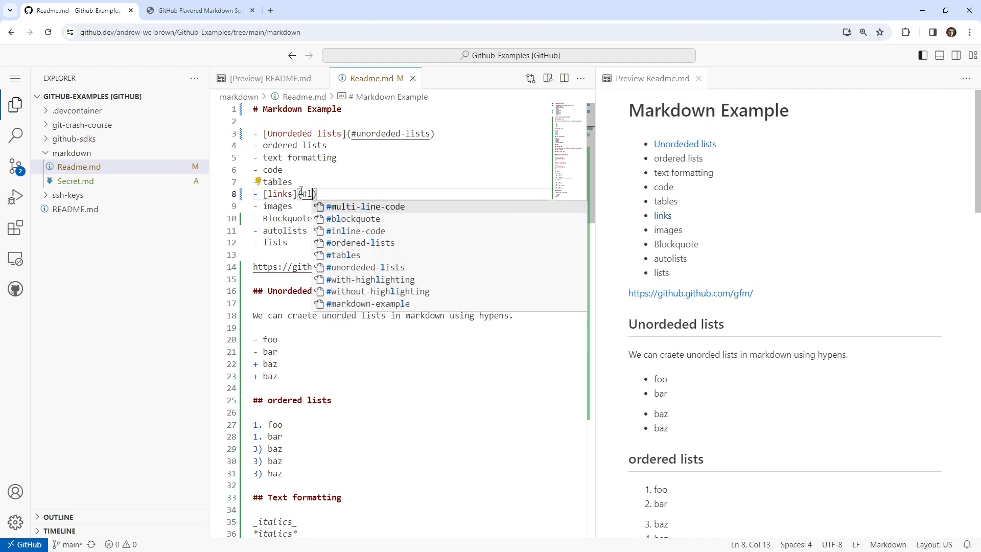
text(in)
key(BackSpace)
key(BackSpace)
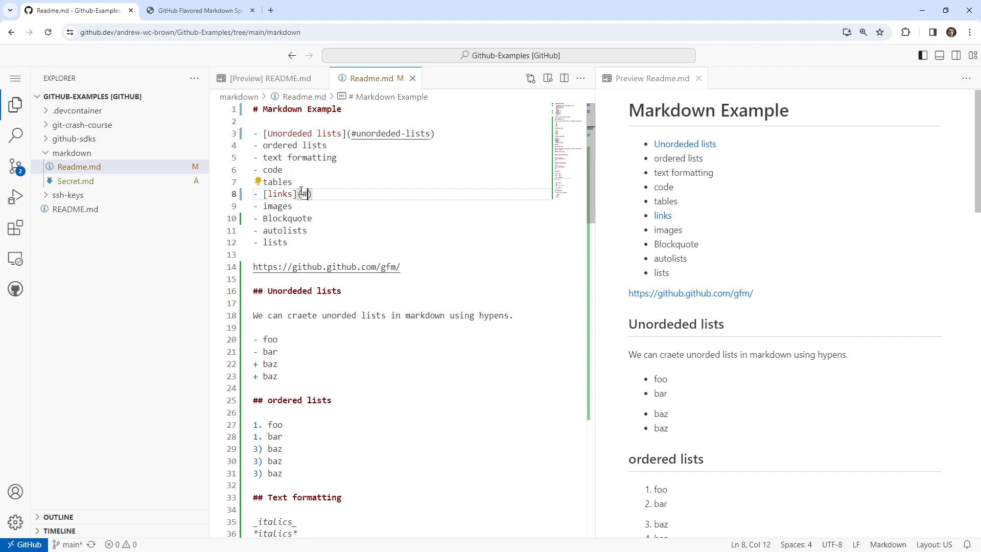
key(ctrl+space)
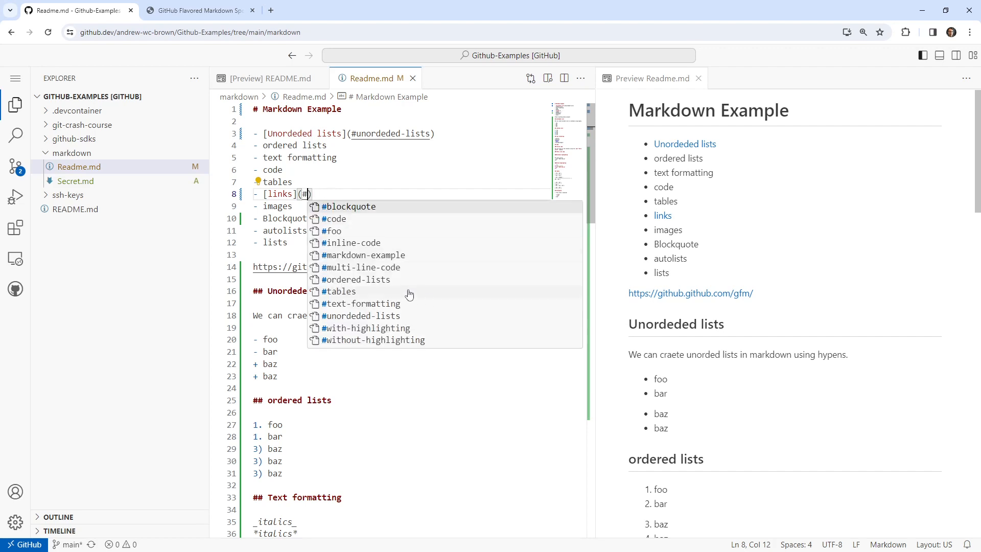
Add a "## Links" heading at the end of Readme.md, after the Blockquote section.
click(360, 451)
scroll(351, 448, down, 17)
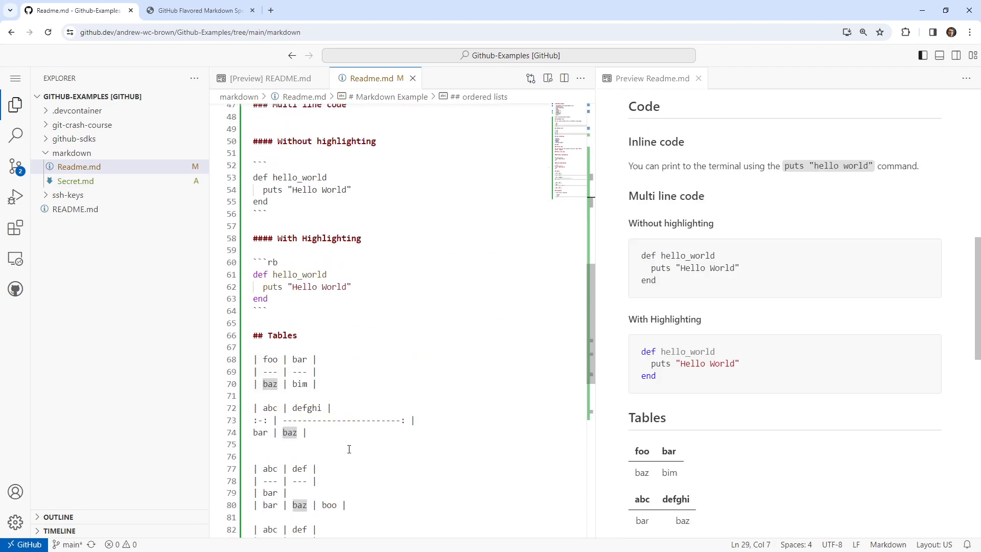
click(343, 391)
text(## Links)
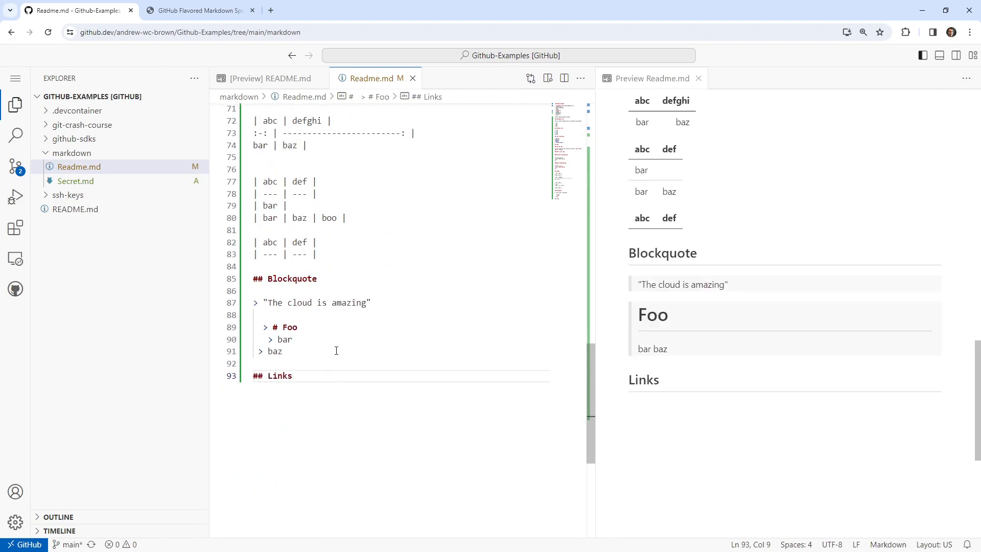
Complete the "links" topic item's anchor so it targets the Links heading, and follow it in the preview.
scroll(336, 351, up, 20)
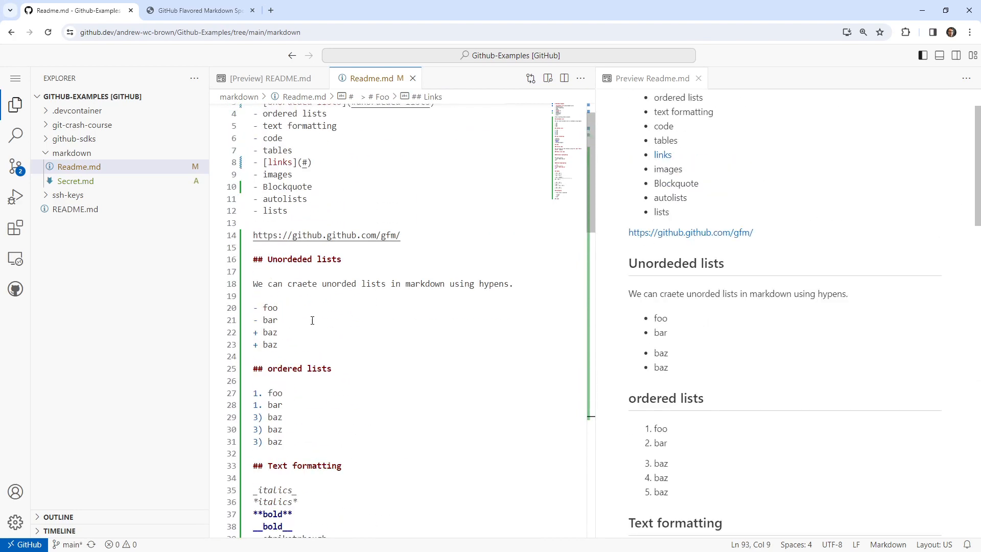
click(264, 217)
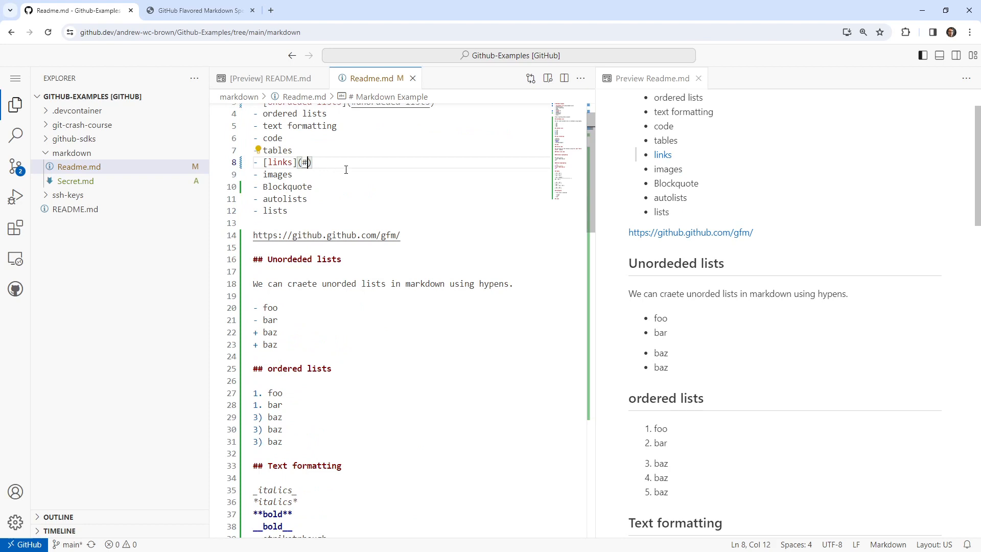
click(381, 216)
scroll(707, 218, up, 2)
click(659, 214)
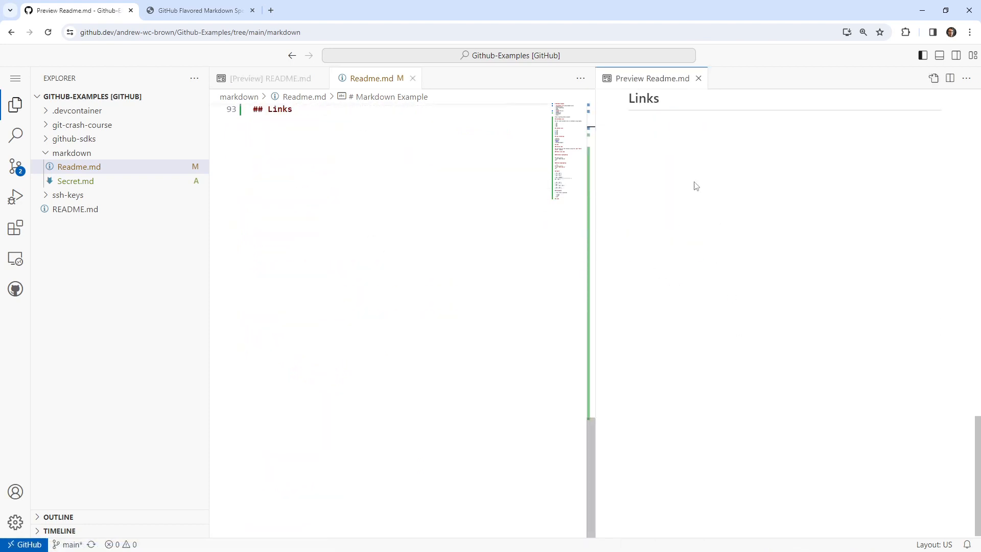
Add the link [Secret Page](./Secret.md) below the Links heading, separated by an empty line.
click(373, 170)
key(Return)
key(Return)
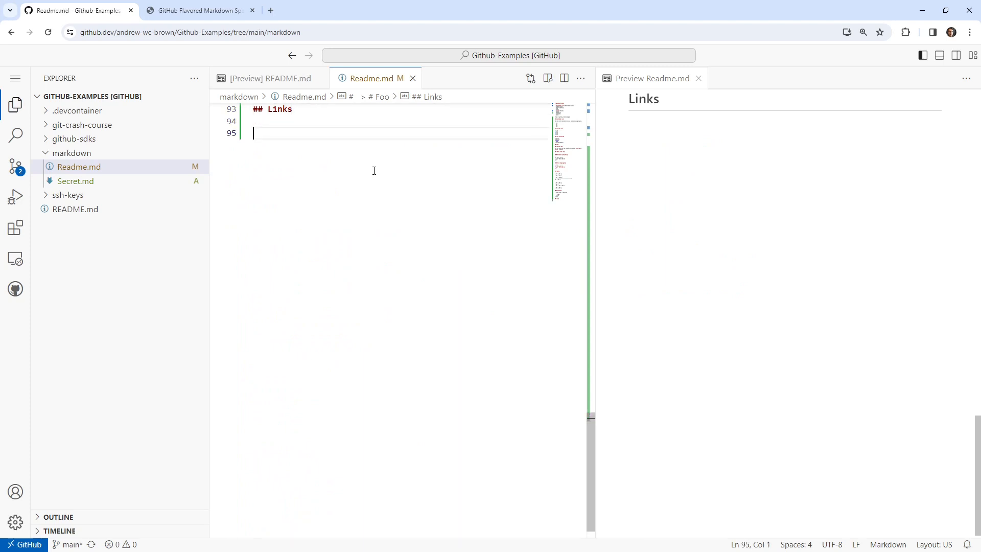
text([]()
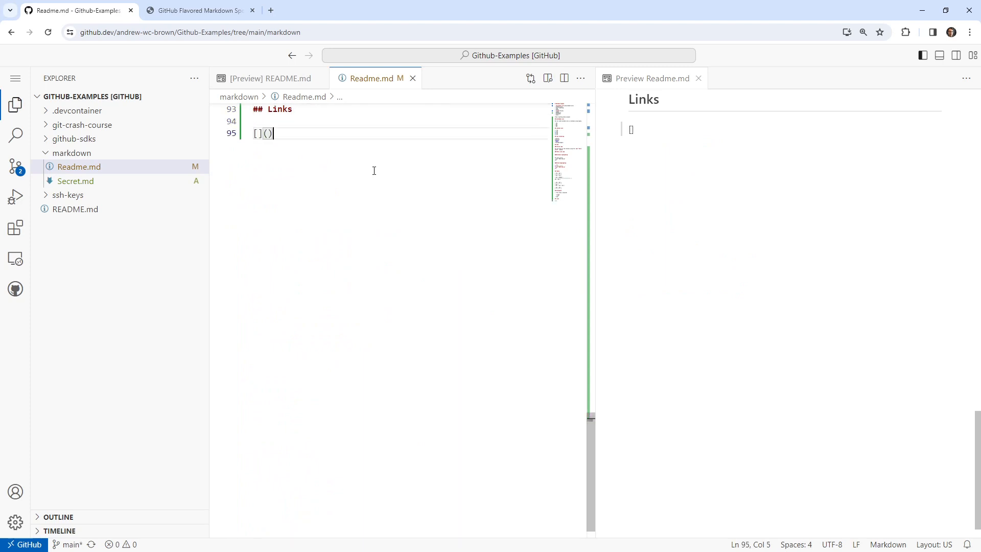
key(Left)
key(Left)
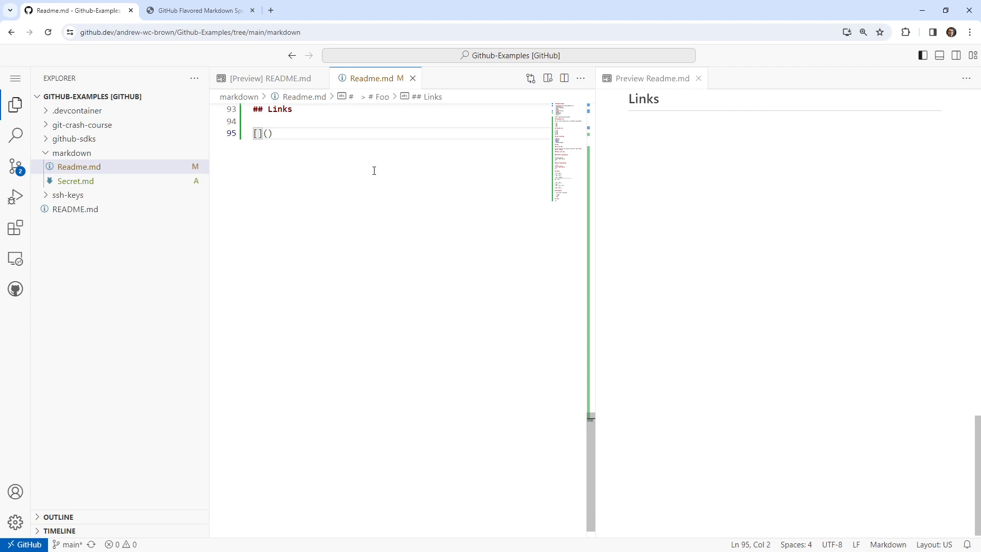
text(Secret Page])
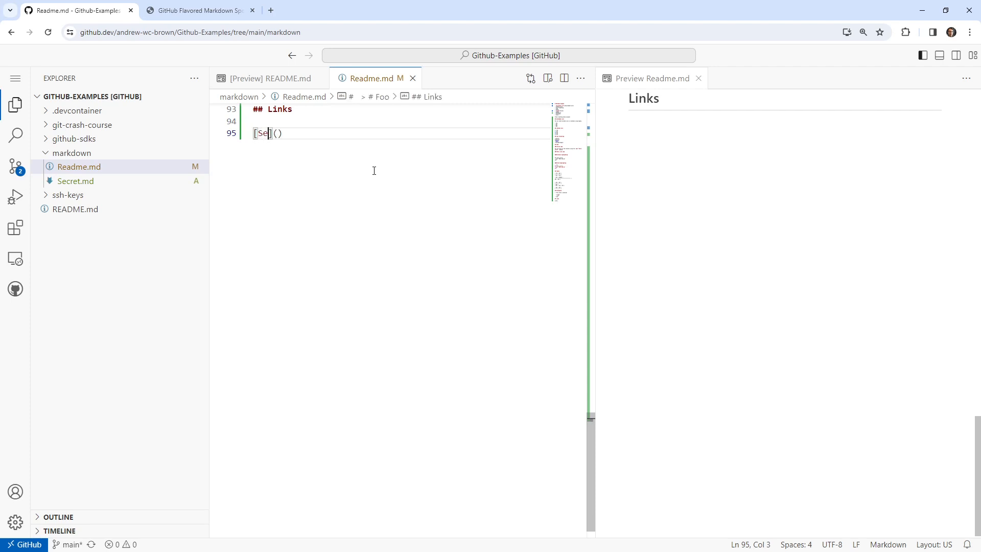
key(Right)
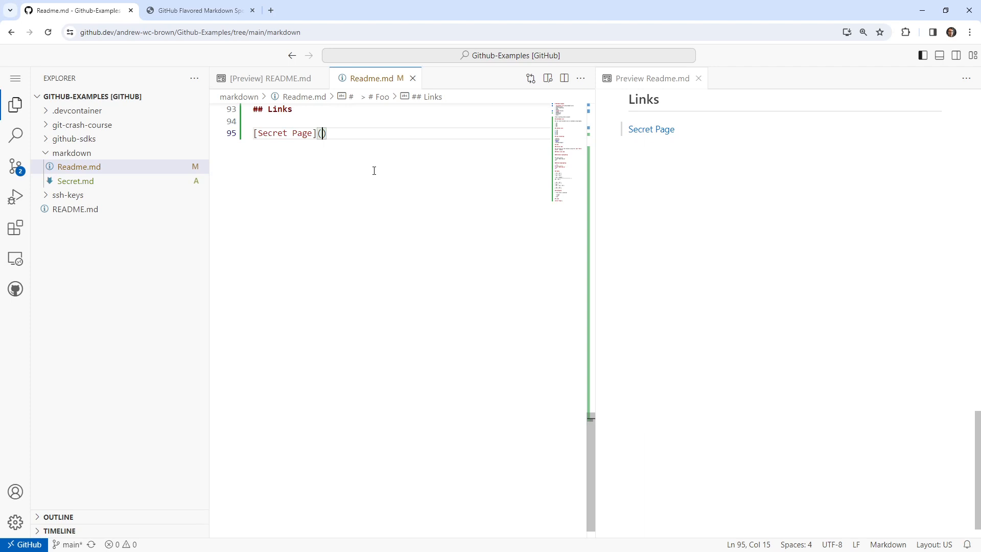
text(./)
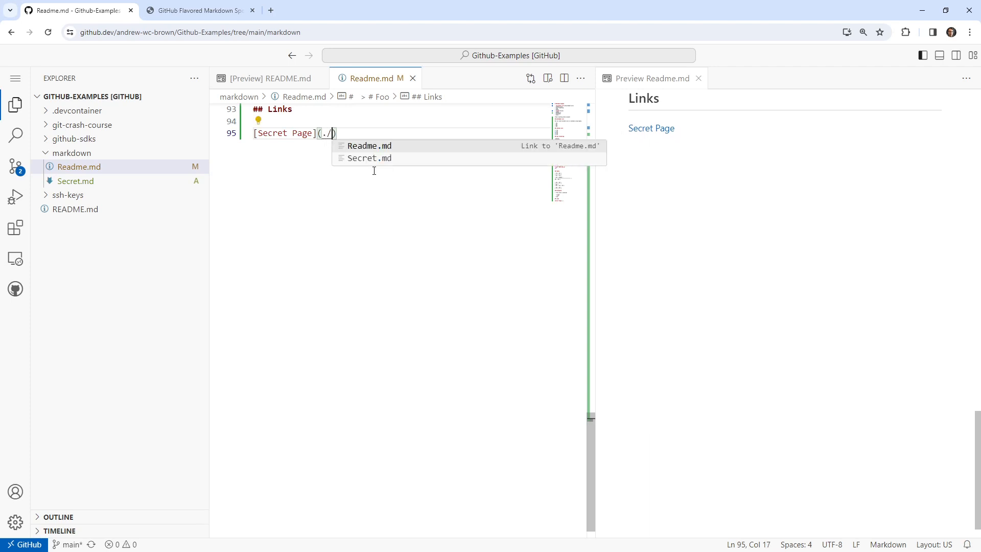
click(374, 160)
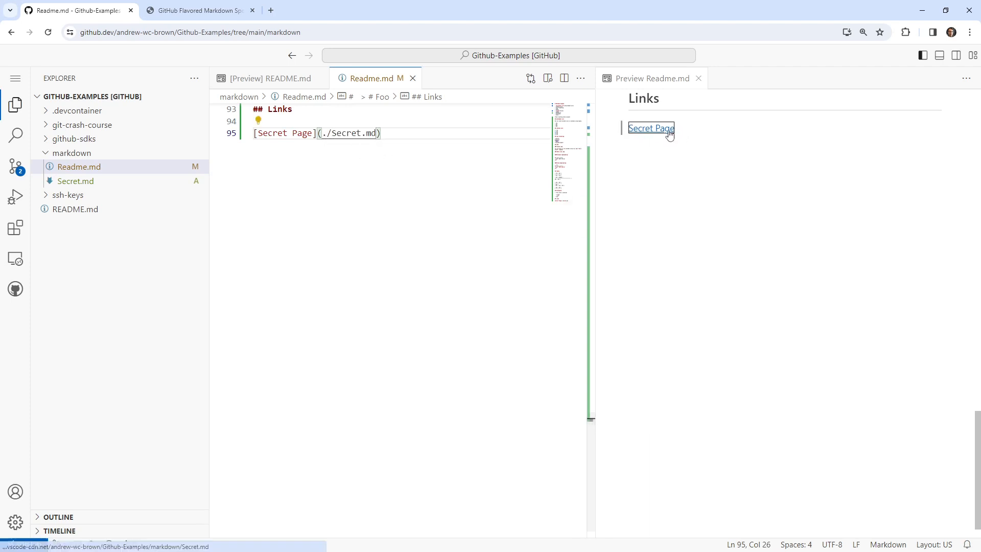
Remove the ./ from the Secret Page link's target, test the link in the preview, and close the preview.
click(652, 128)
click(335, 133)
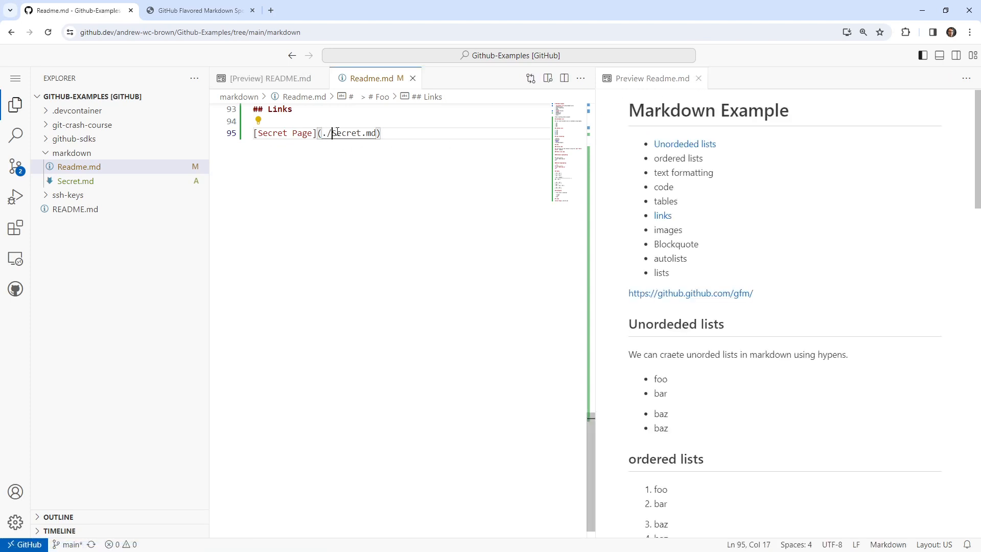
key(BackSpace)
key(BackSpace)
click(644, 128)
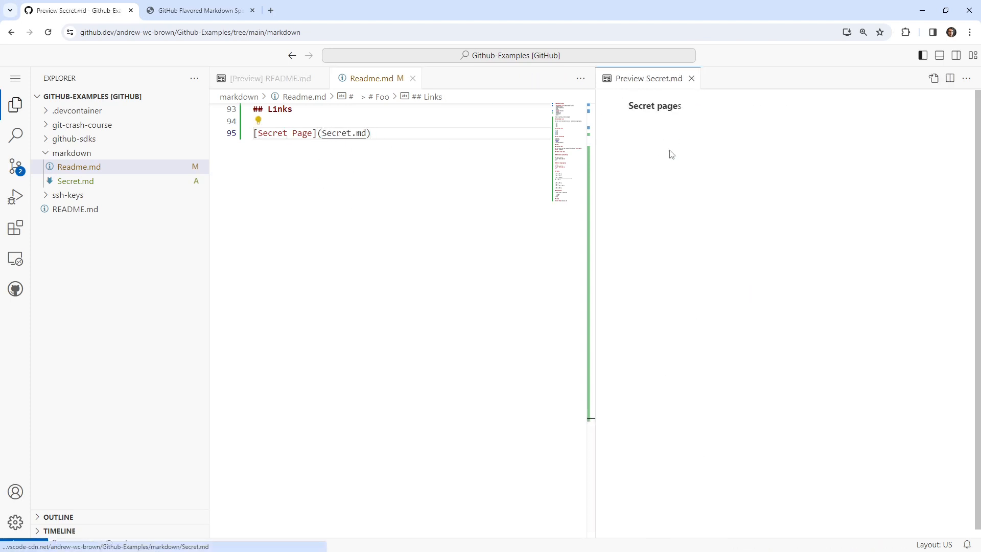
click(690, 79)
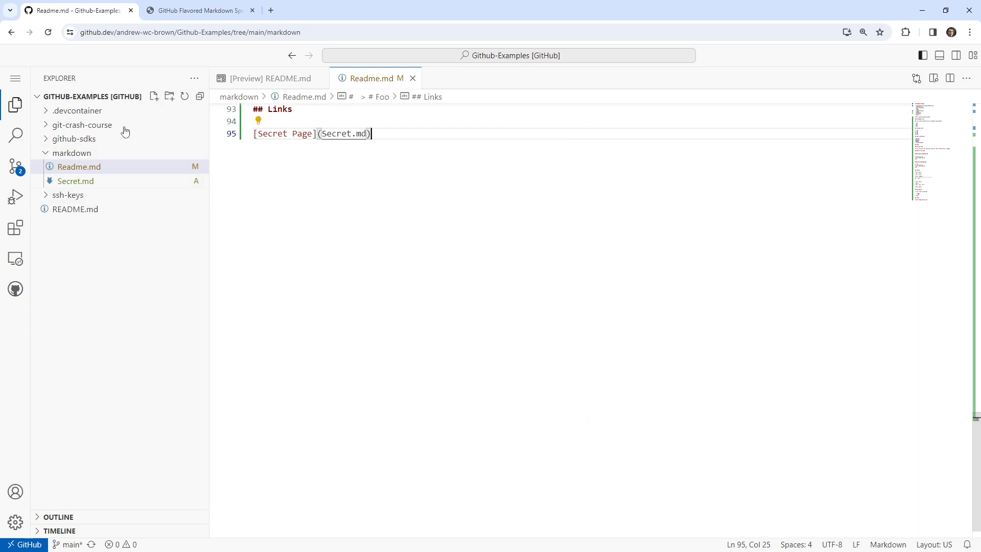
Insert an empty link labelled "Github Website" above the Secret Page link, with a blank line between them.
scroll(335, 244, up, 3)
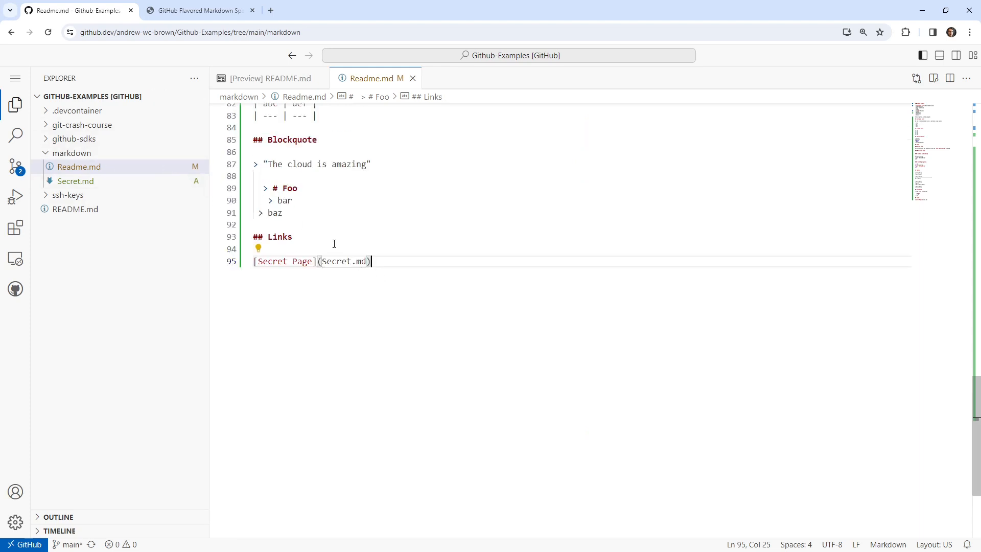
click(334, 243)
scroll(373, 311, up, 2)
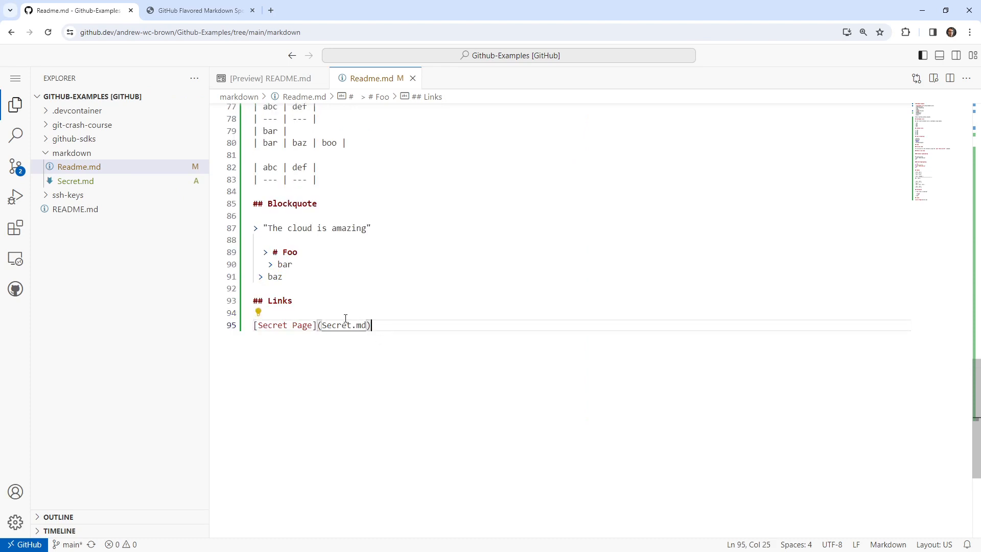
key(Return)
text([])
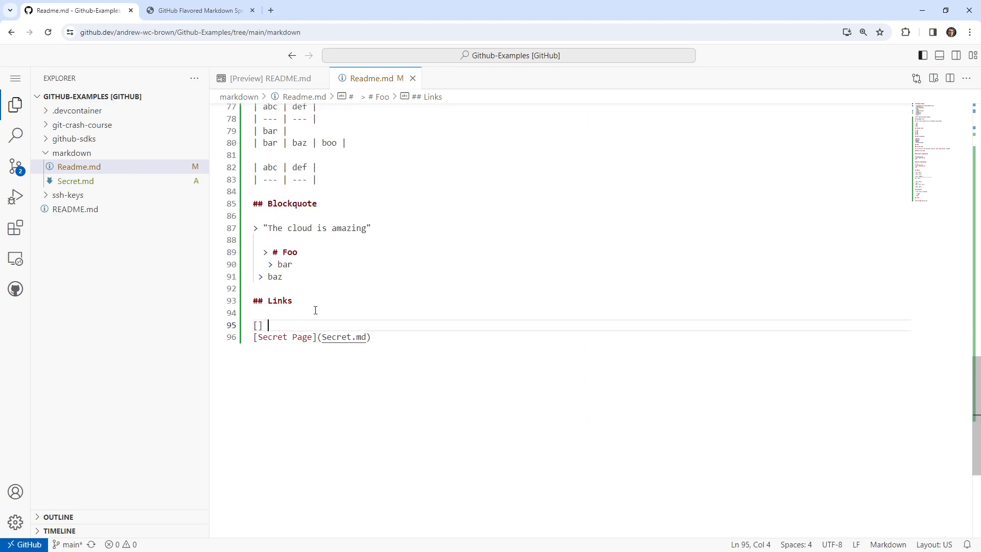
key(Return)
key(Up)
text(())
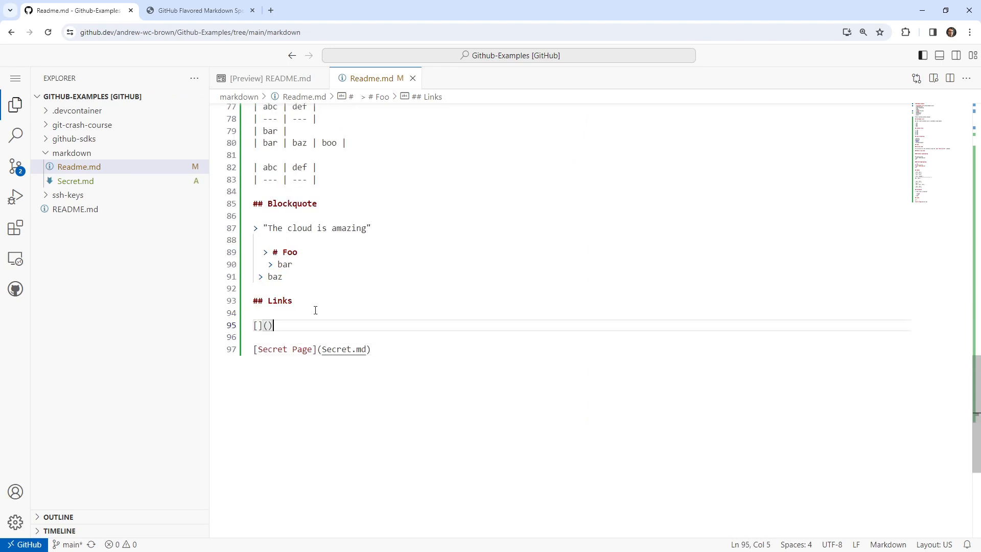
key(Left)
text(Github Website)
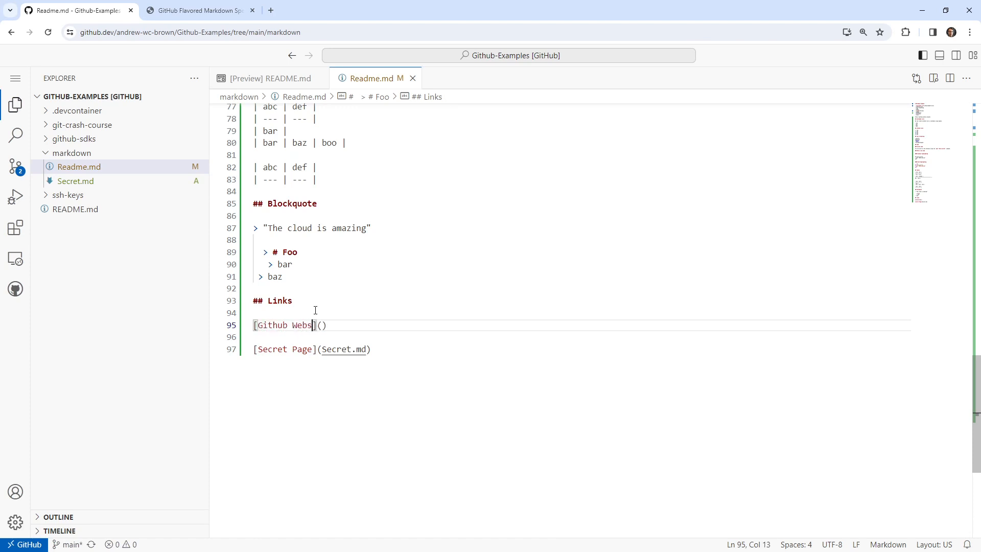
key(Right)
key(Right)
text(htts)
key(BackSpace)
text(ps)
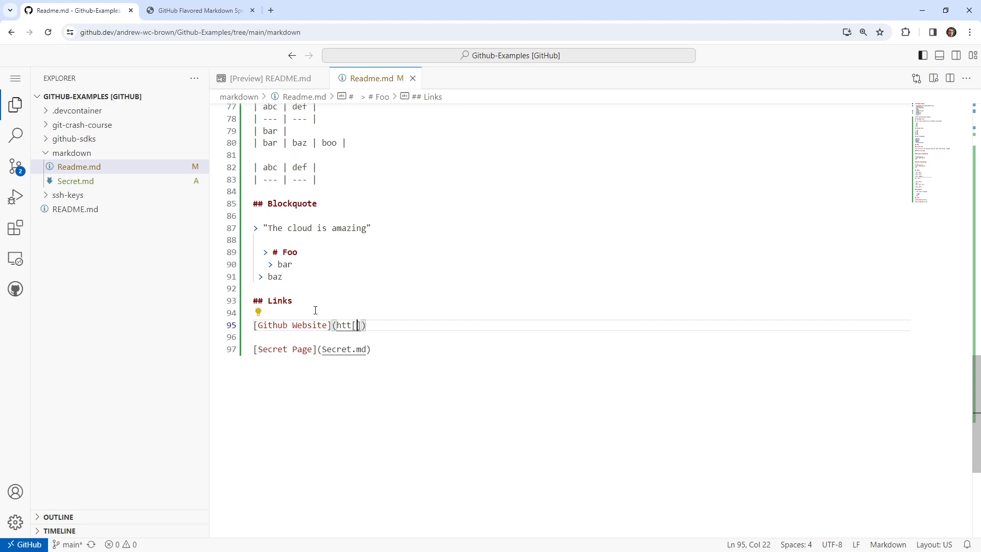
text(://github.com)
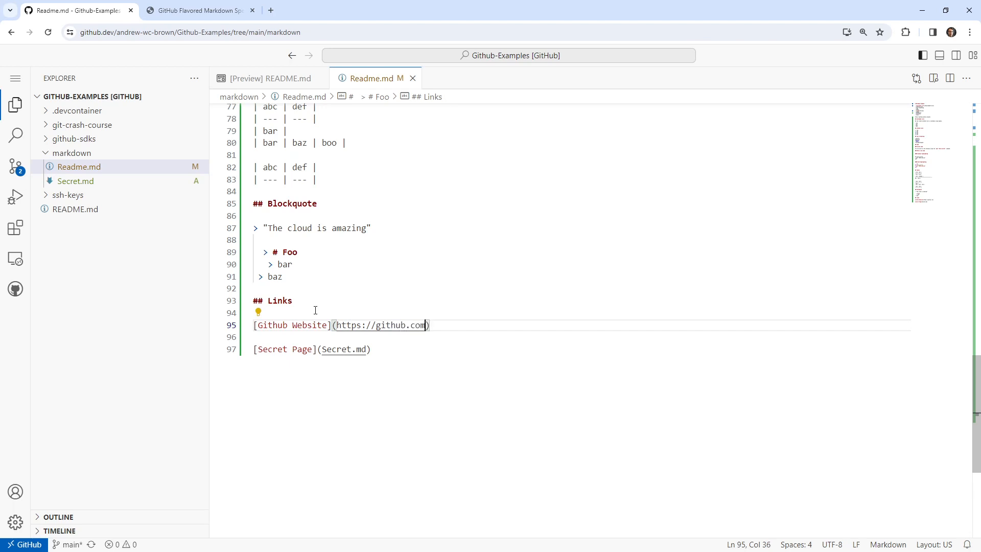
click(400, 406)
click(422, 315)
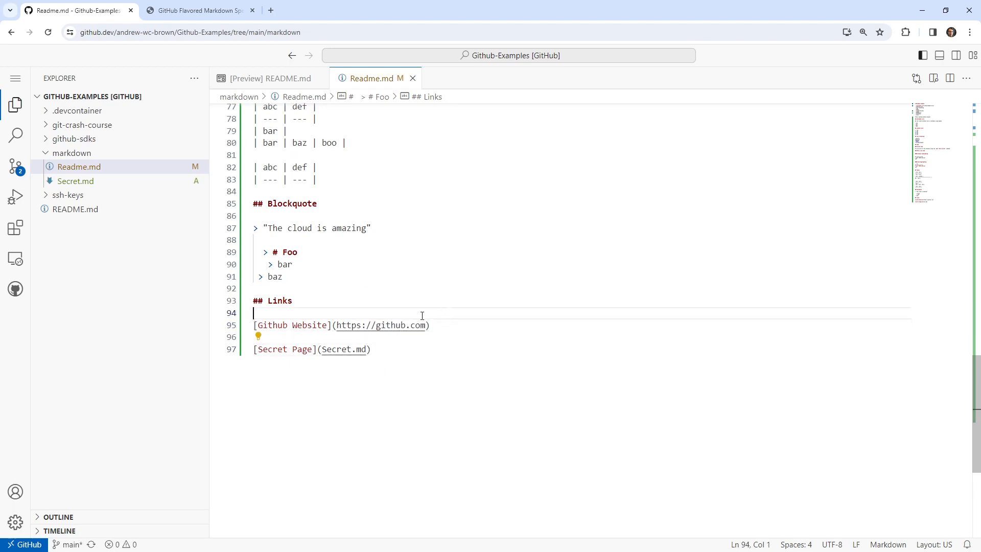
Add the issue reference #1 below the Secret Page link after an empty line, and open the preview alongside the source.
click(427, 360)
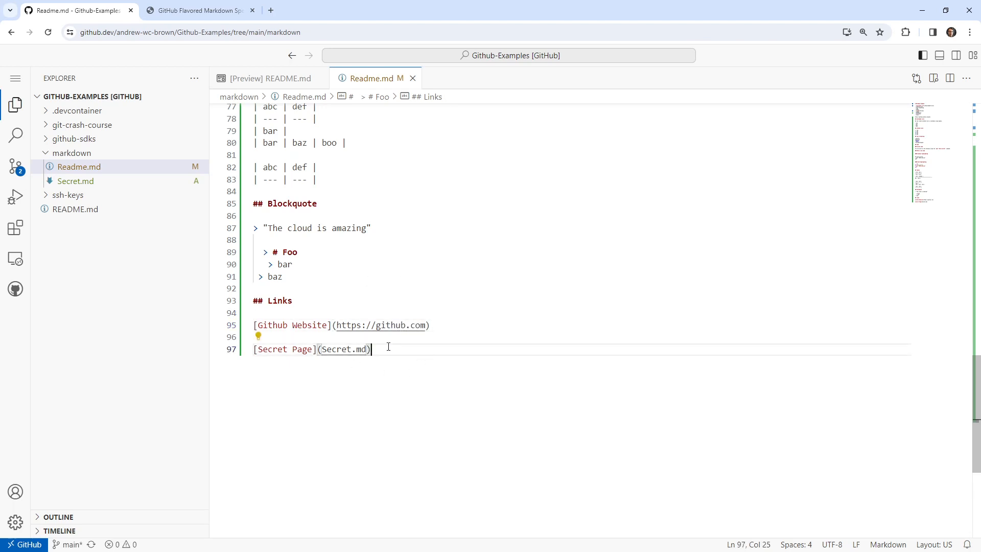
key(Return)
key(Return)
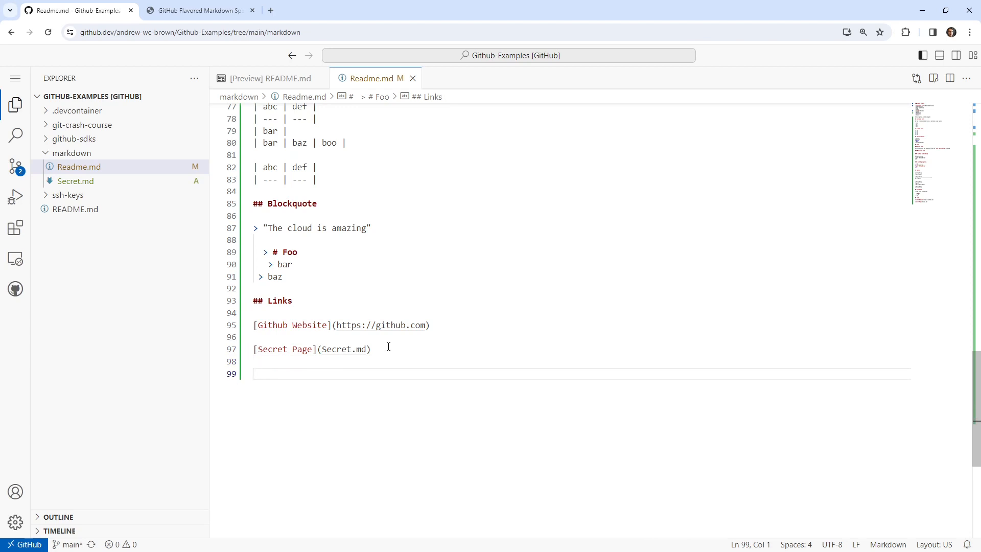
text(#1)
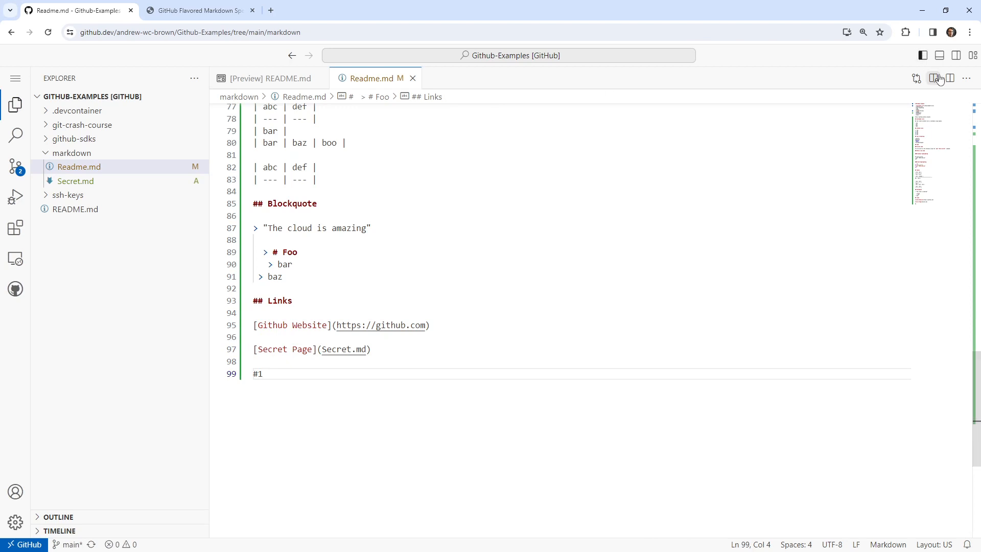
click(933, 78)
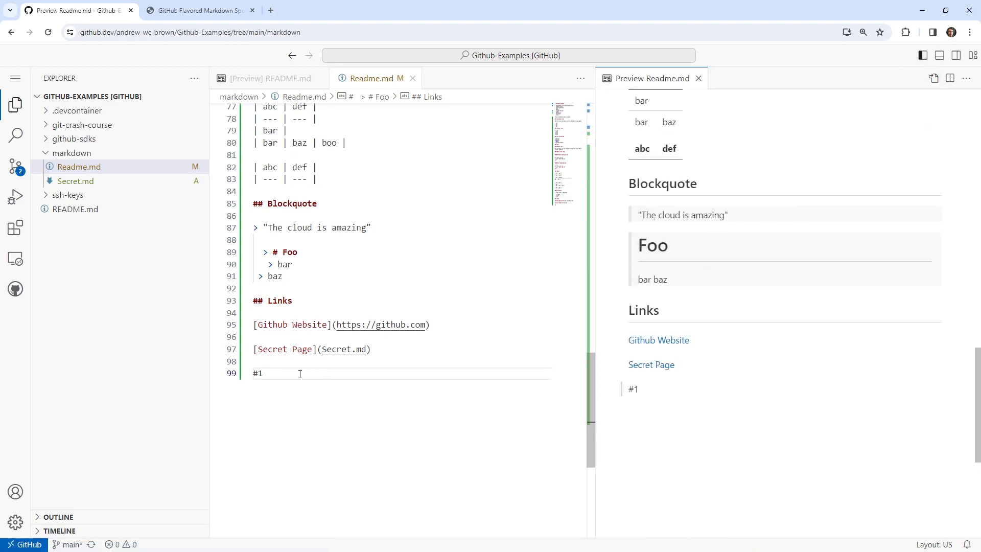
Delete the #1 reference below the Secret Page link and look over the document's topic list and sections.
drag(273, 379, 240, 373)
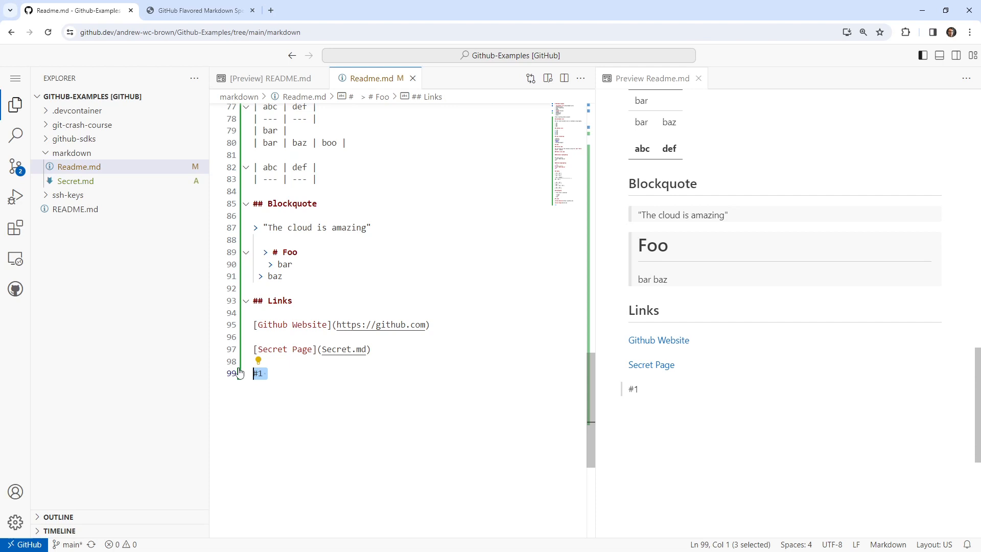
key(BackSpace)
scroll(443, 394, up, 5)
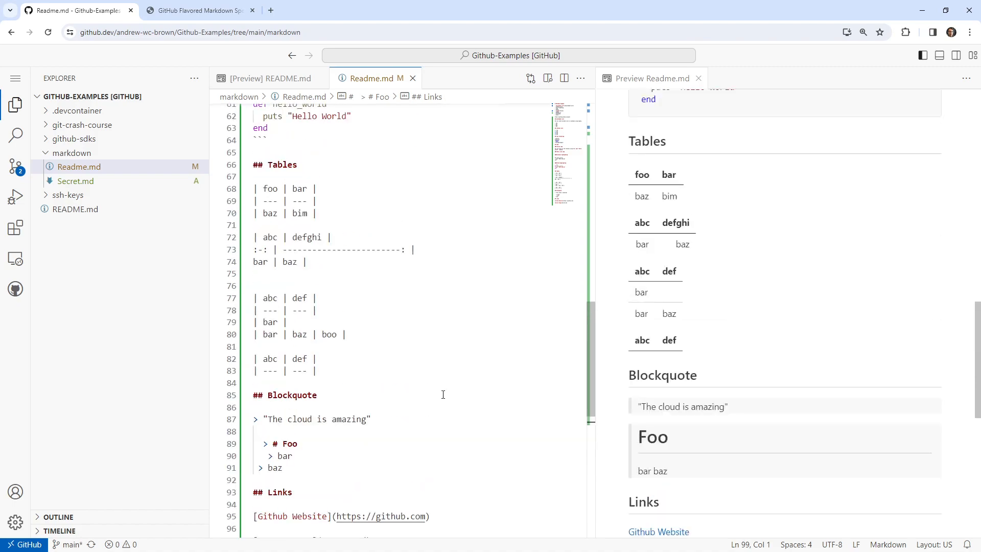
scroll(443, 394, up, 20)
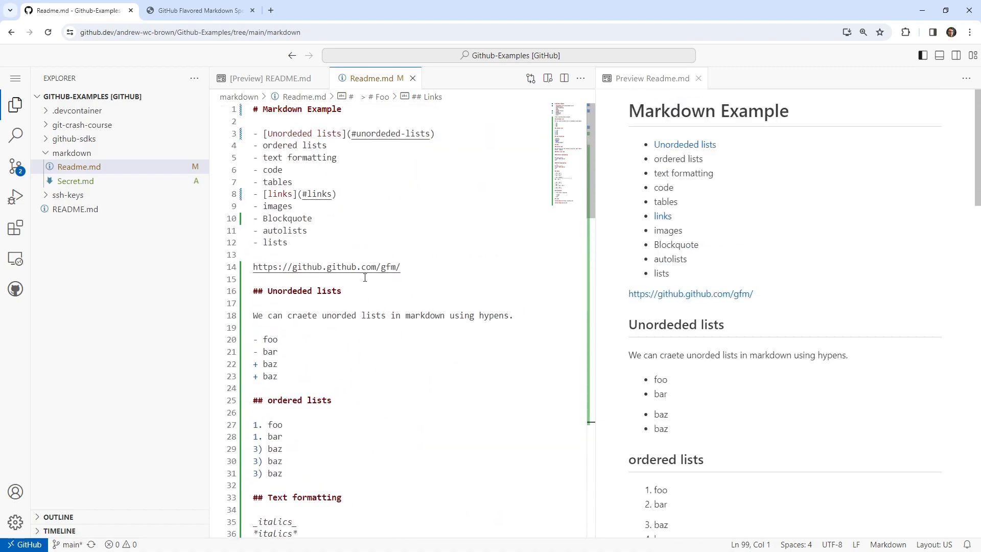
scroll(410, 255, down, 20)
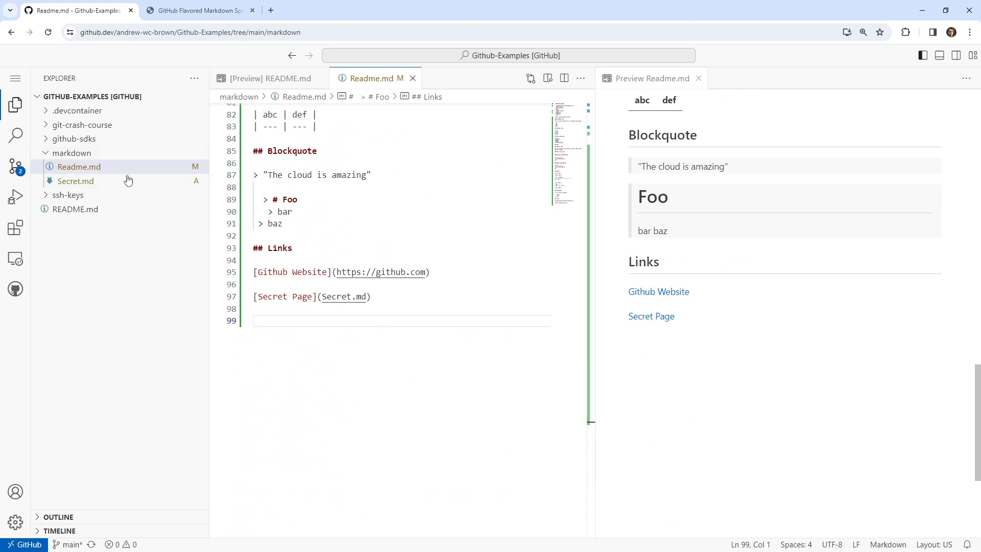
Stage the pending Readme.md and Secret.md changes and enter the commit message "markdown examples".
click(15, 166)
click(182, 144)
click(141, 102)
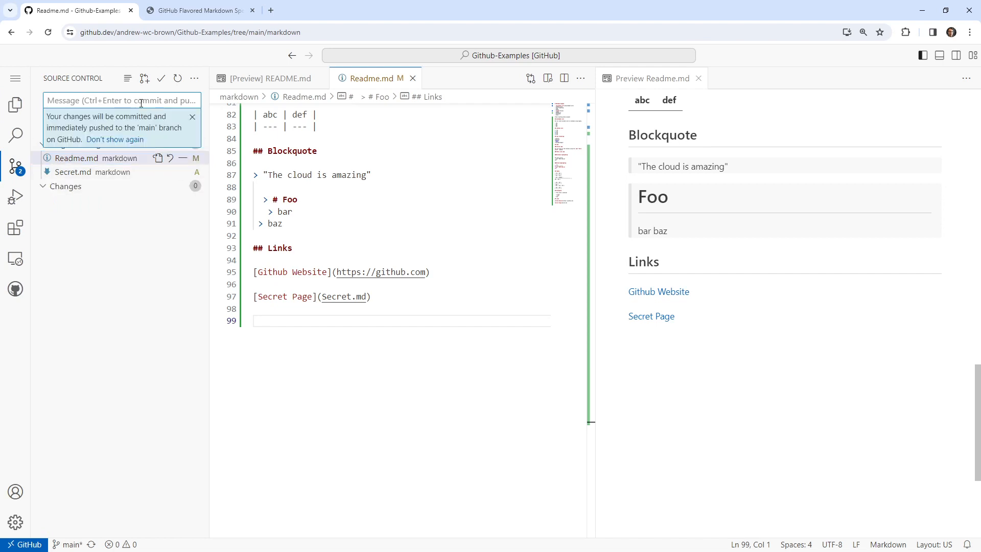
text(markdown eaxamples)
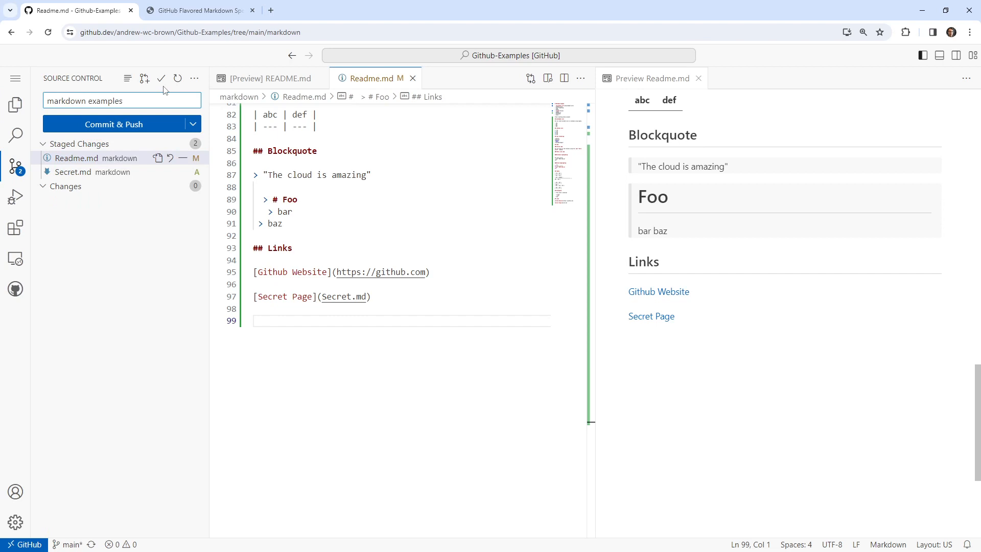
Add the unchecked task item "- [ ] Item 1" on the last line of Readme.md.
click(344, 320)
text(- [)
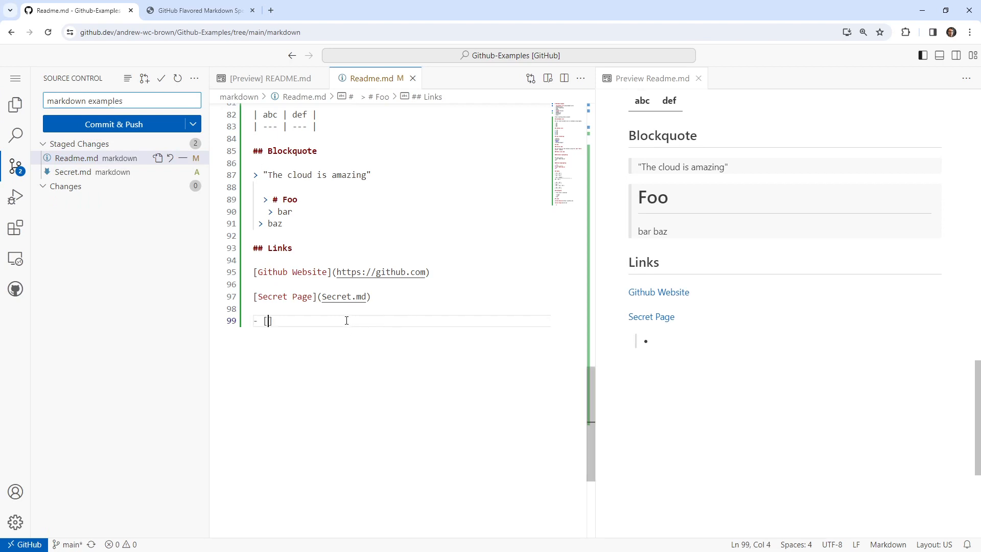
text(] Item 1)
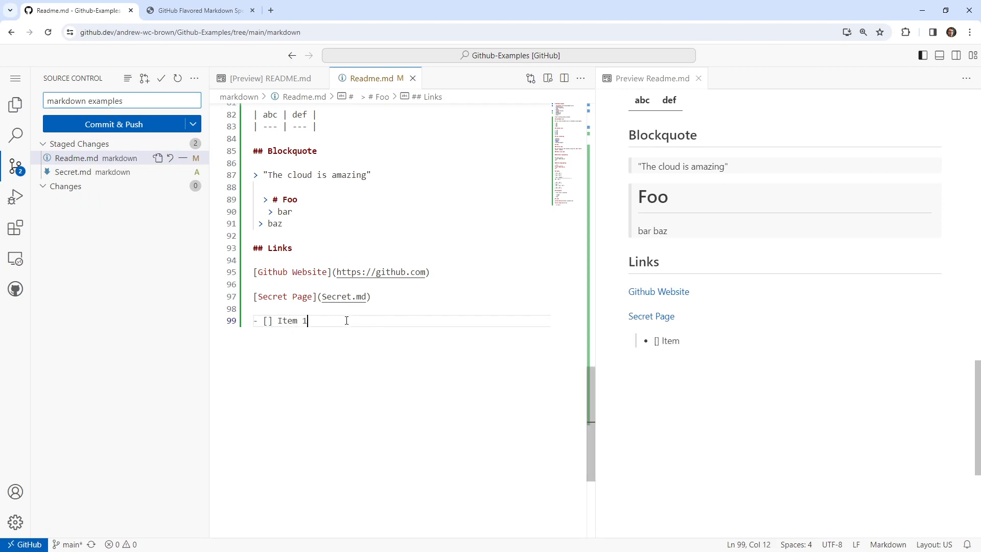
key(Left)
key(Left)
key(Left)
key(Left)
key(Left)
key(Left)
key(Left)
key(Left)
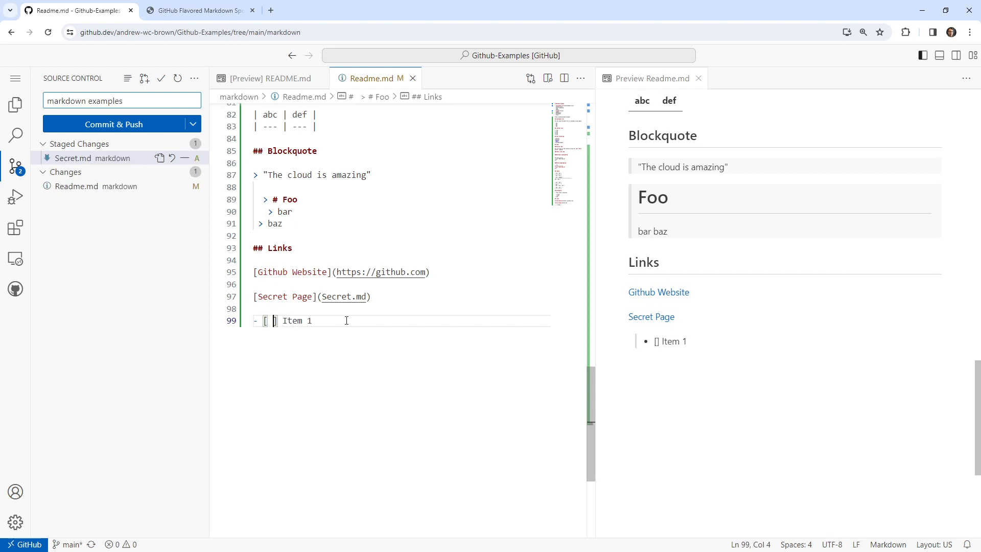
Insert the heading "## Tasklist" above the Item 1 task, separated by an empty line.
click(346, 307)
key(Return)
key(Return)
key(Up)
text(# )
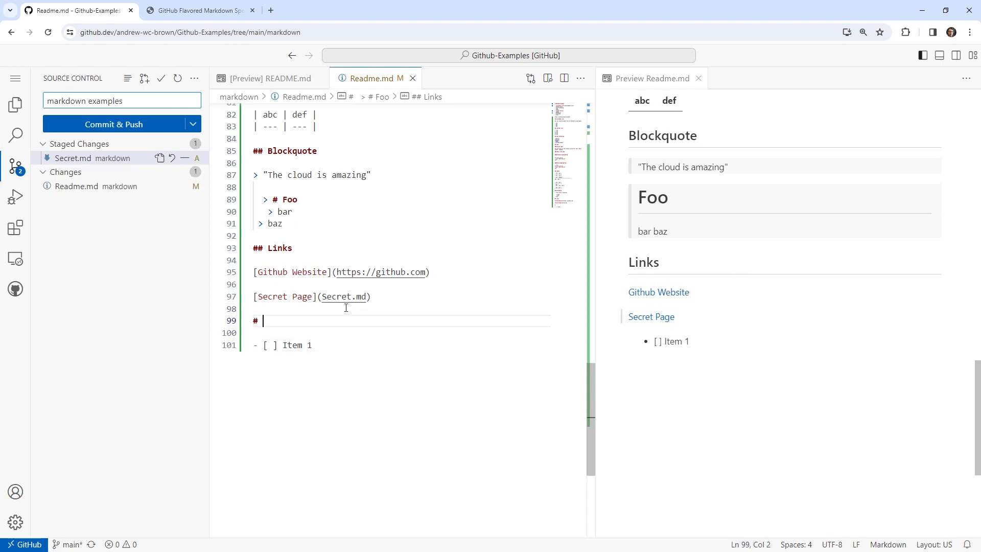
text(Tasklist)
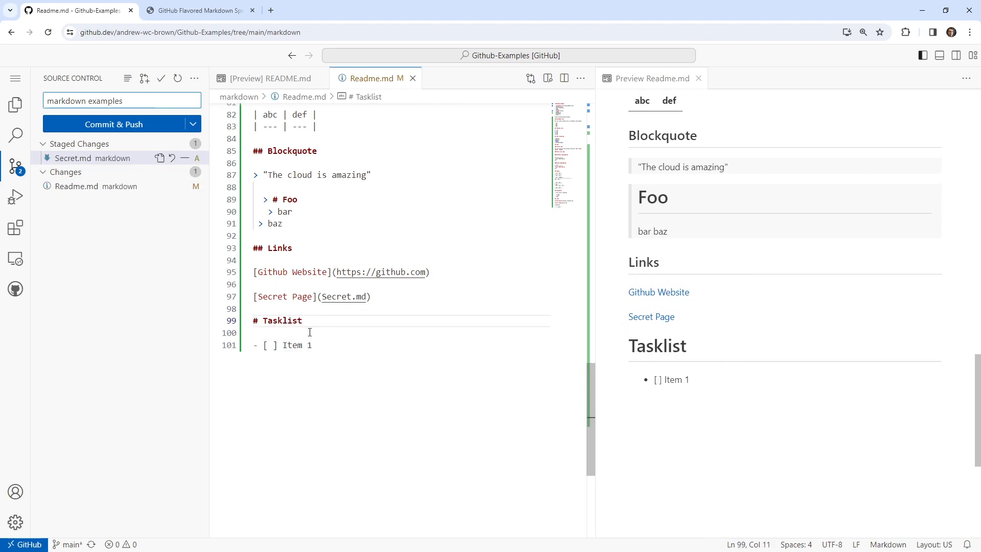
click(258, 320)
text(#)
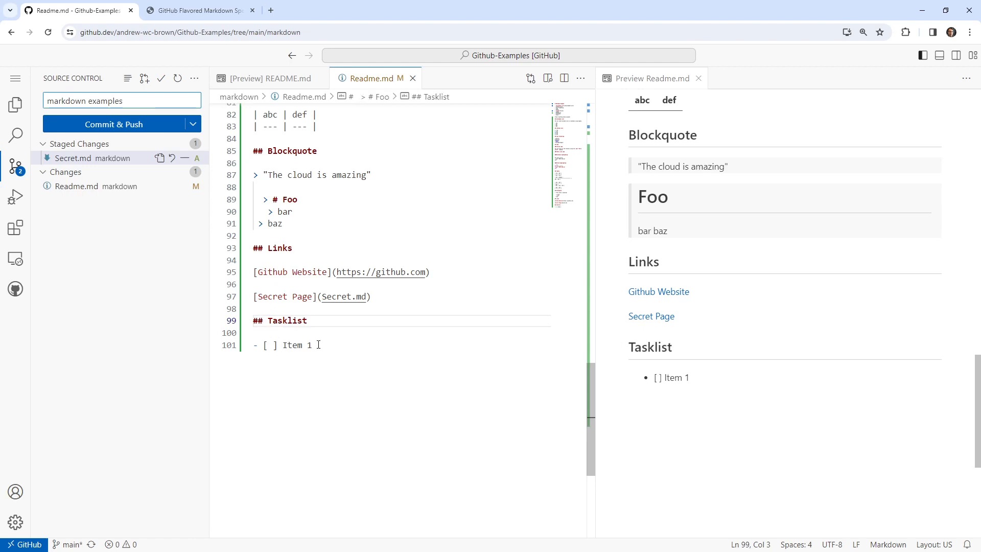
Duplicate the Item 1 task on the line below it and rename the copy Item 2.
drag(312, 345, 252, 346)
key(ctrl+c)
click(341, 343)
key(Return)
key(ctrl+v)
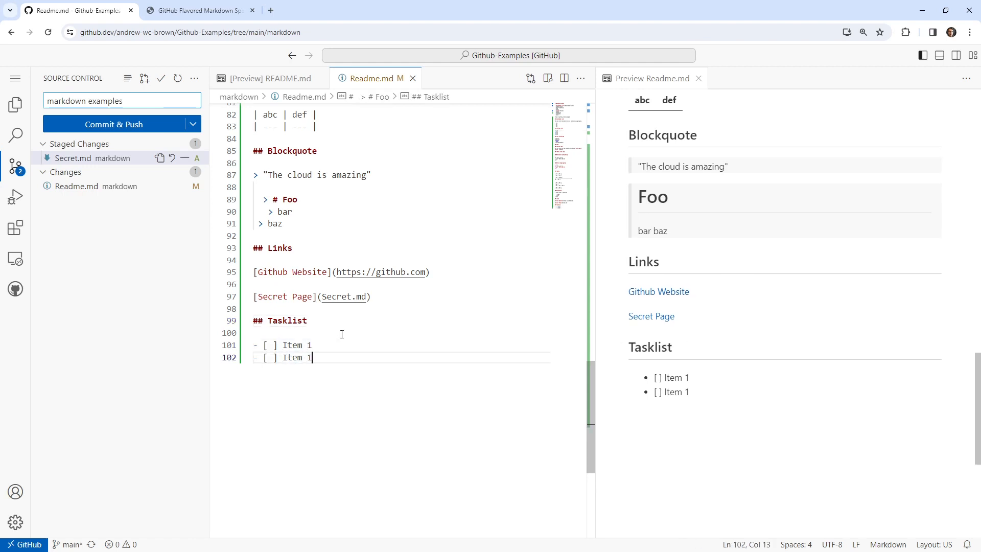
key(BackSpace)
text(2)
Mark the Item 2 task as completed with a lowercase x in its brackets, leaving Item 1 unchecked.
key(Left)
key(Left)
key(Left)
key(Left)
key(Left)
key(Left)
key(Left)
key(Left)
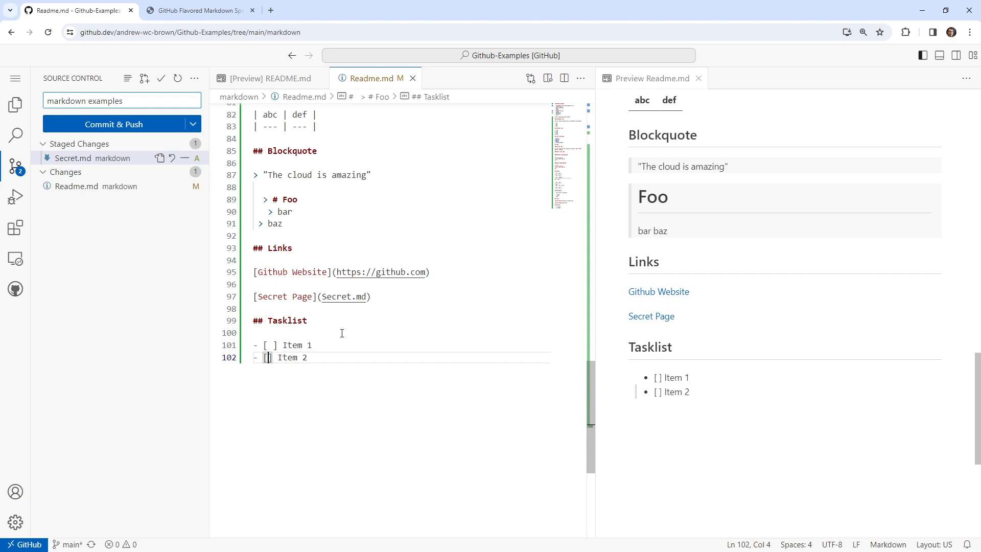
key(Delete)
text(X)
key(BackSpace)
text(x)
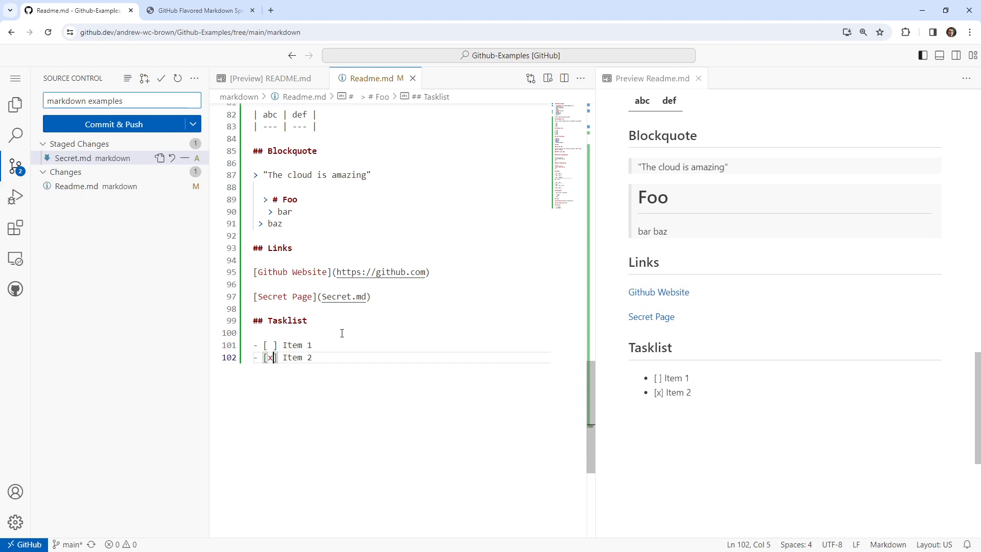
key(Up)
key(BackSpace)
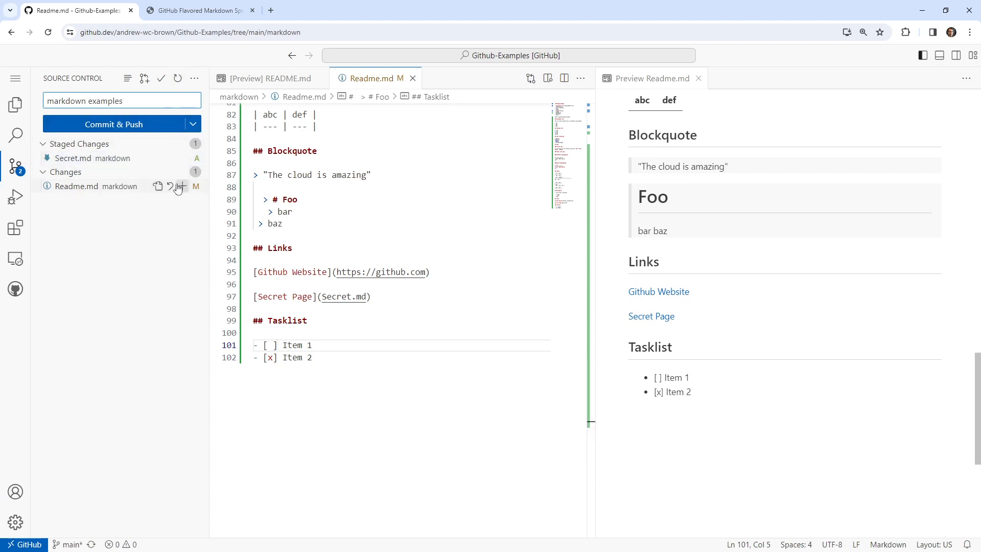
Stage the modified Readme.md and commit and push all staged changes.
click(180, 172)
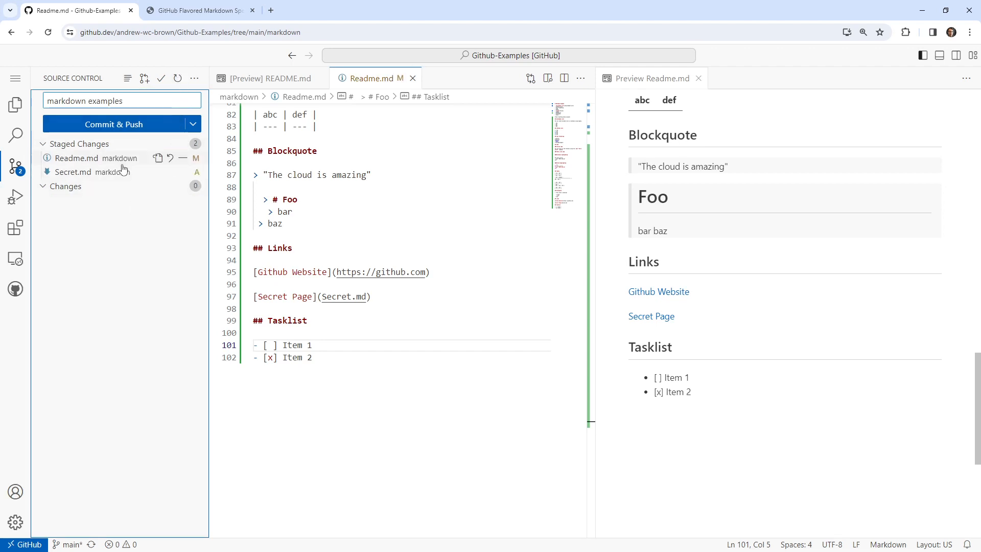
click(159, 128)
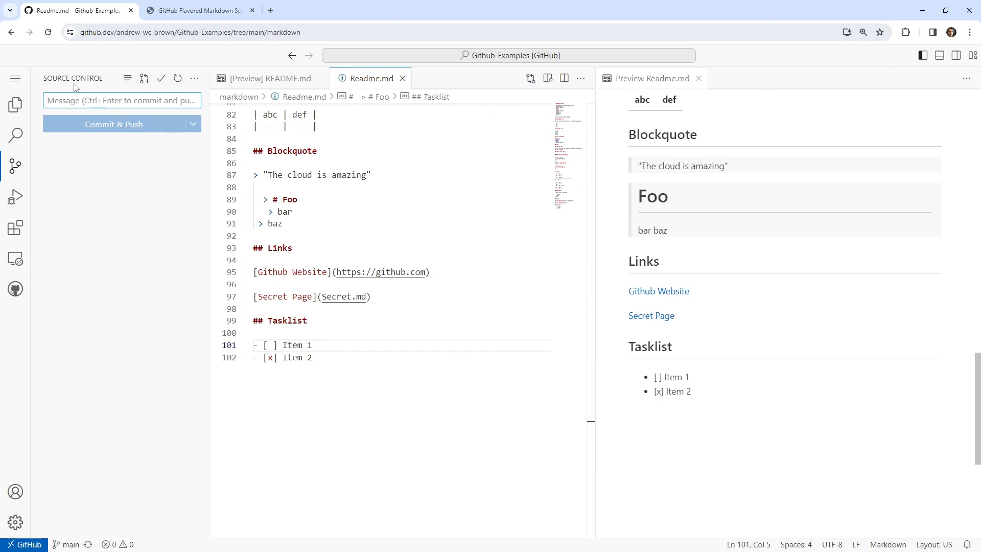
Open the Github-Examples repository page on GitHub in a new tab and close the web editor's tab.
click(20, 81)
click(92, 217)
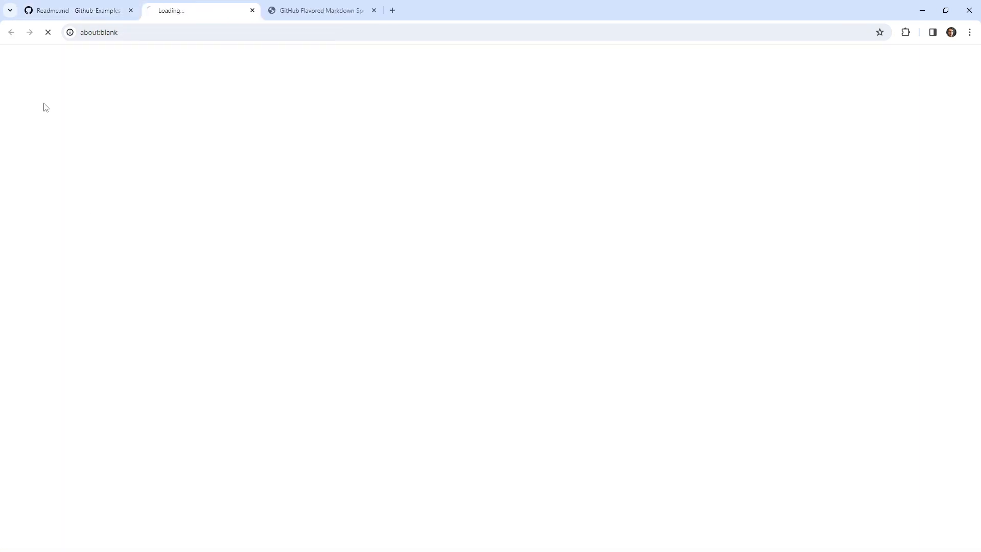
click(109, 15)
click(131, 11)
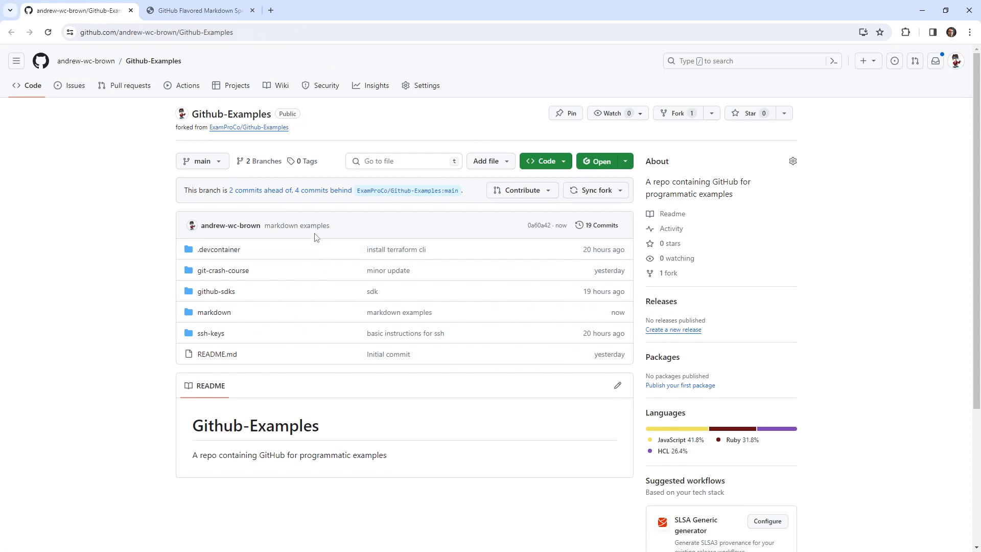
Start a new issue in the Github-Examples repository and place the cursor in its description.
click(77, 85)
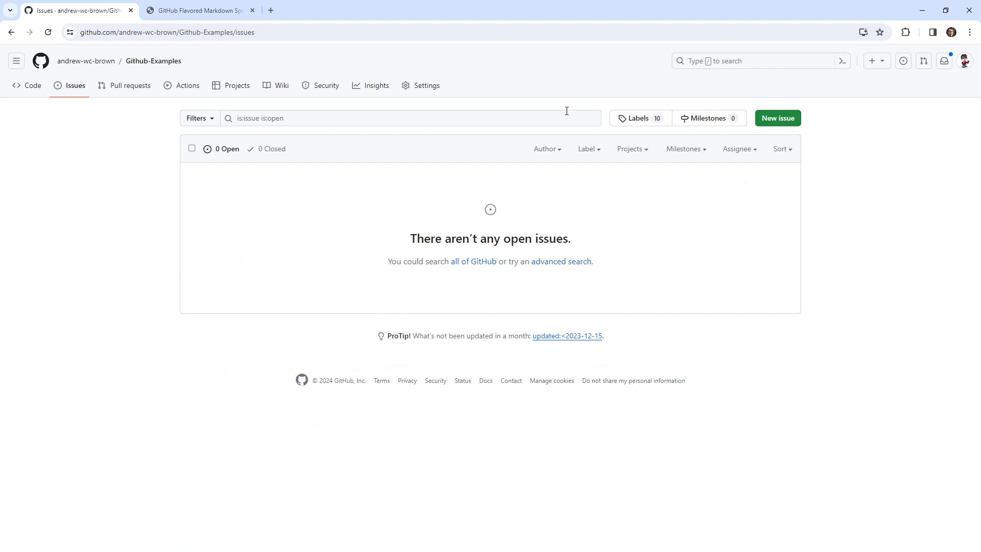
click(781, 120)
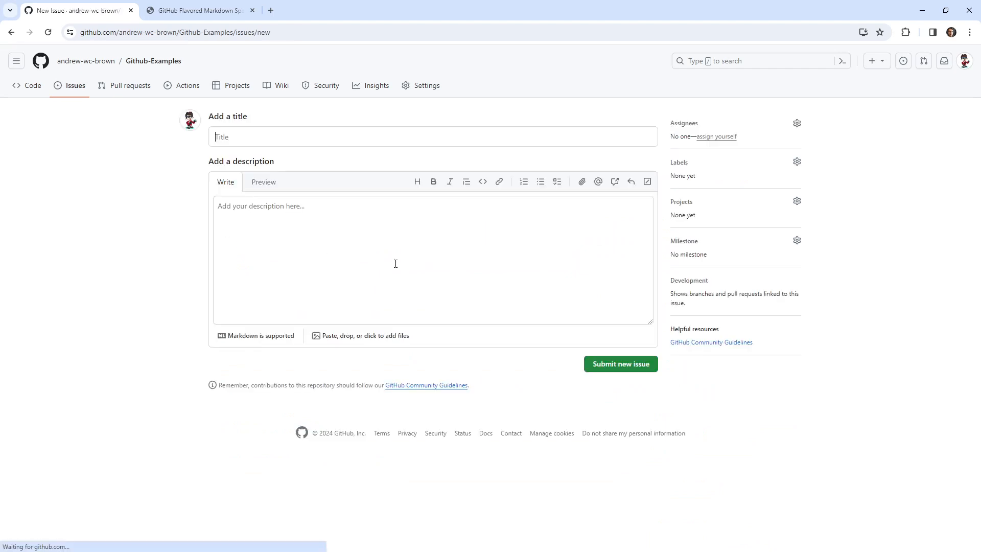
click(371, 242)
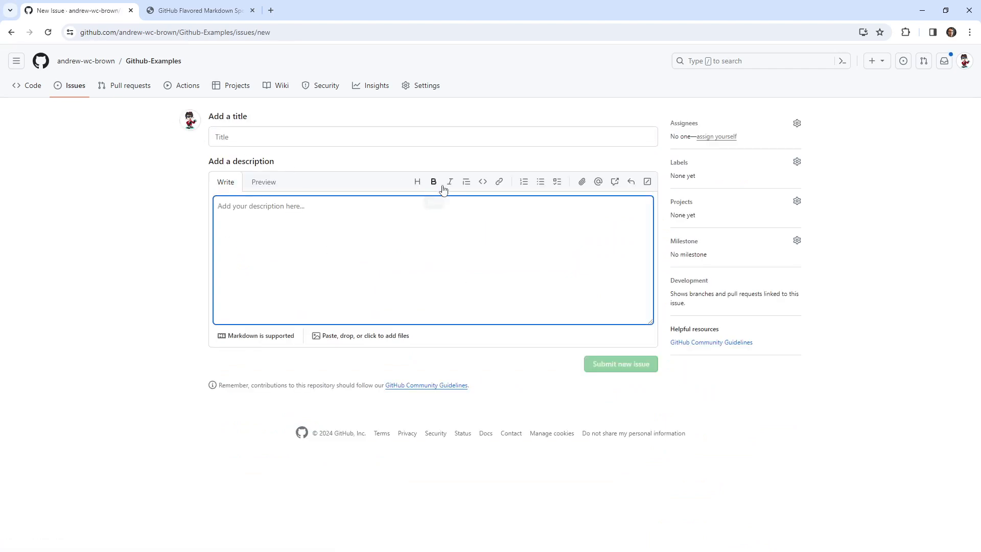
right_click(131, 88)
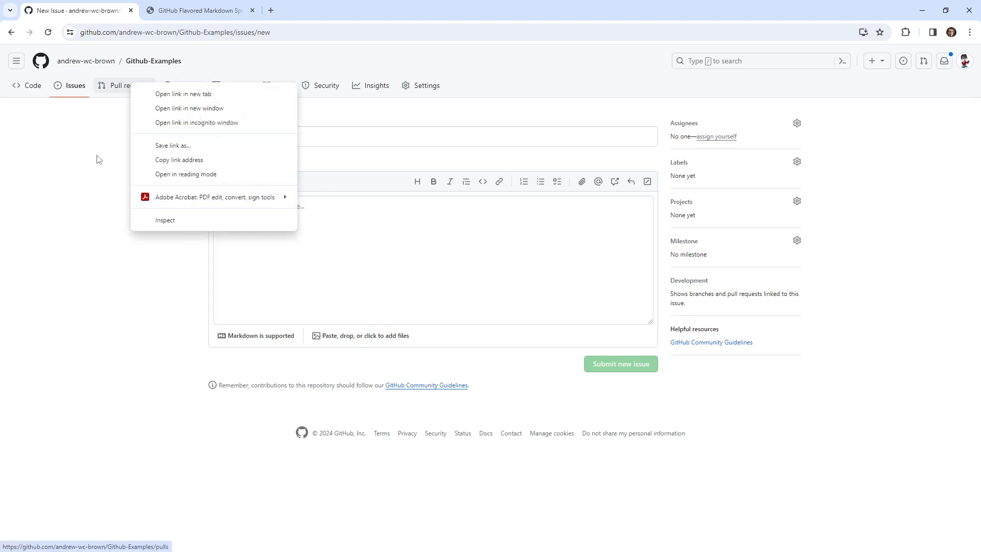
click(103, 182)
click(316, 233)
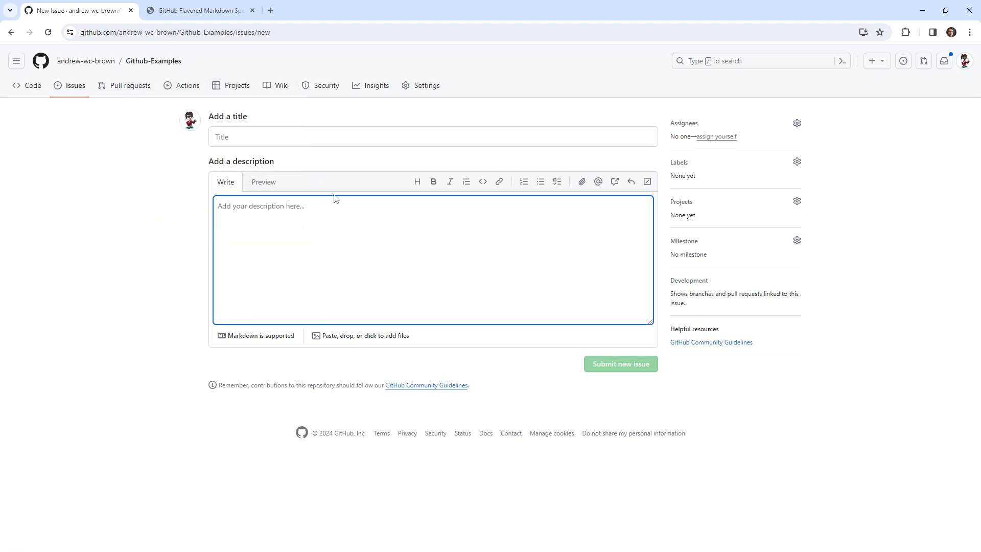
Title the new issue "Learning how to use markdown".
click(357, 132)
text(Gith)
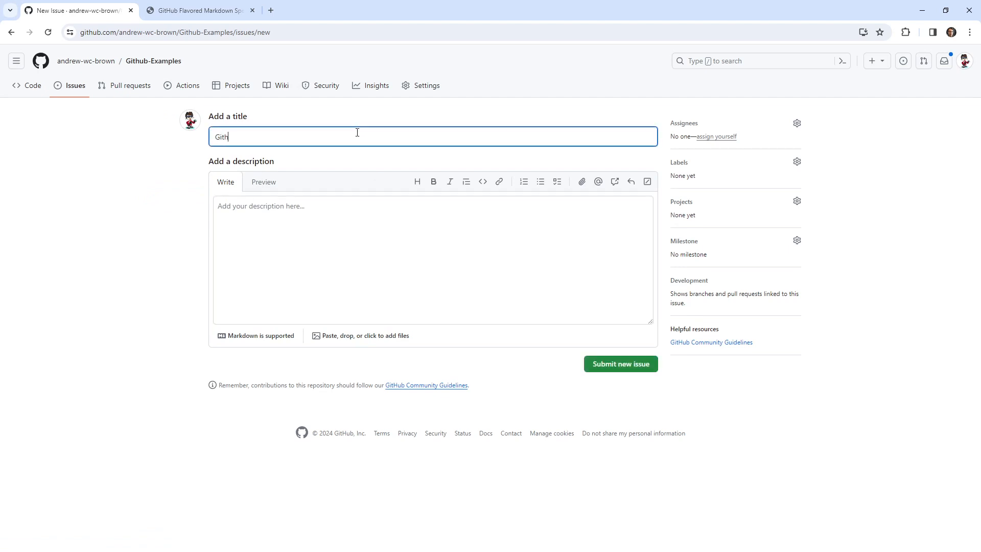
text(ub)
key(BackSpace)
key(BackSpace)
key(BackSpace)
key(BackSpace)
key(BackSpace)
key(BackSpace)
key(BackSpace)
text(Markd)
key(ctrl+a)
text(Learning how to use markdown)
key(Tab)
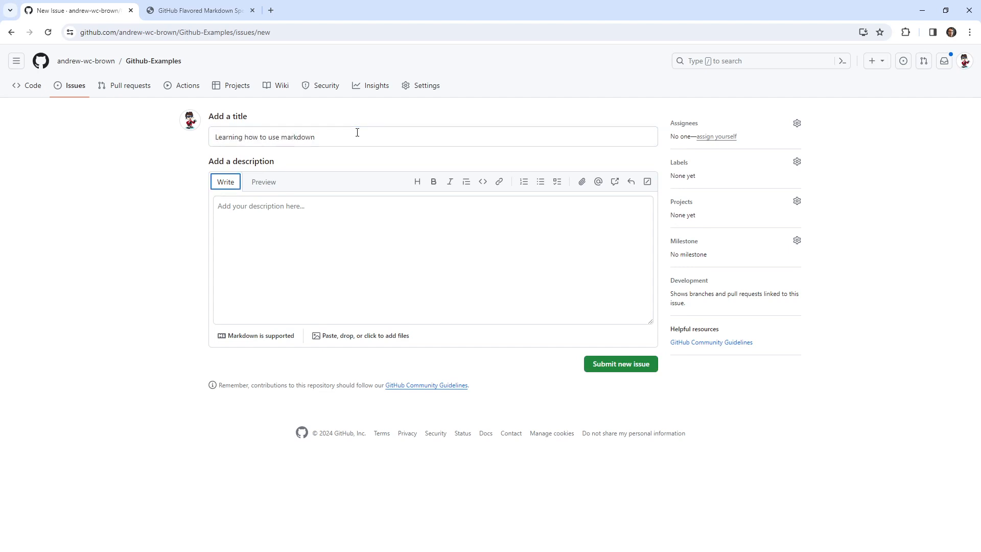
Insert a Details block into the issue description with a slash command and set its summary to "My TodoList".
click(444, 285)
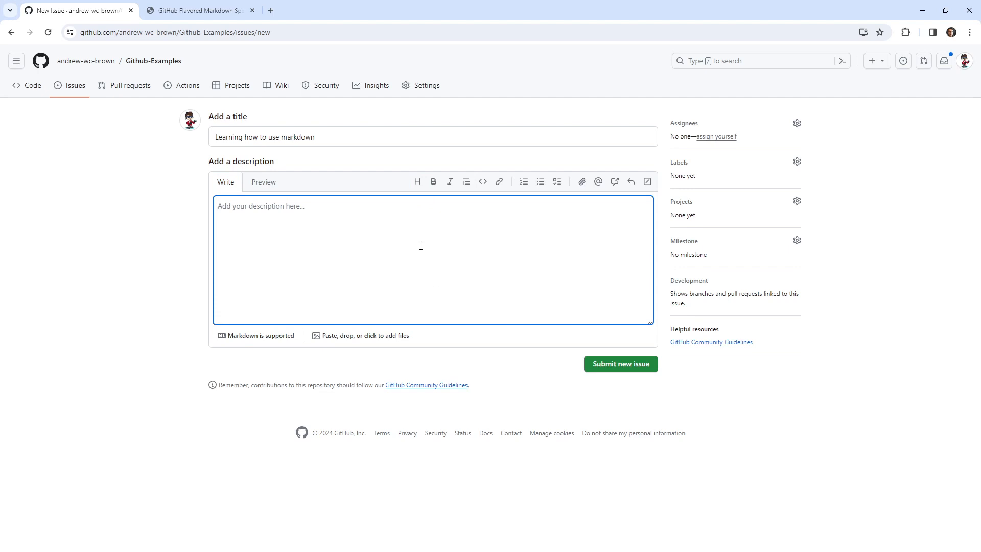
text(/)
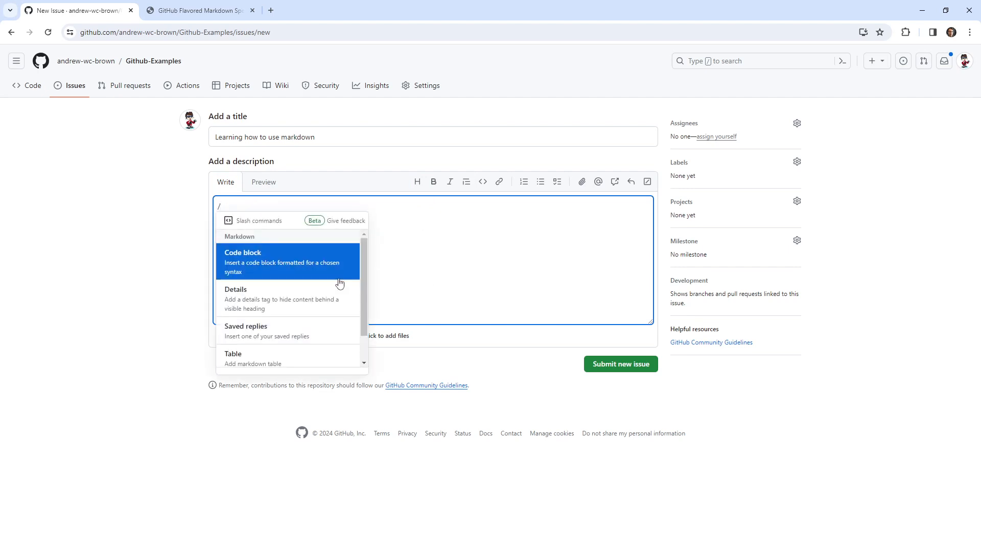
scroll(327, 280, down, 1)
scroll(299, 322, up, 1)
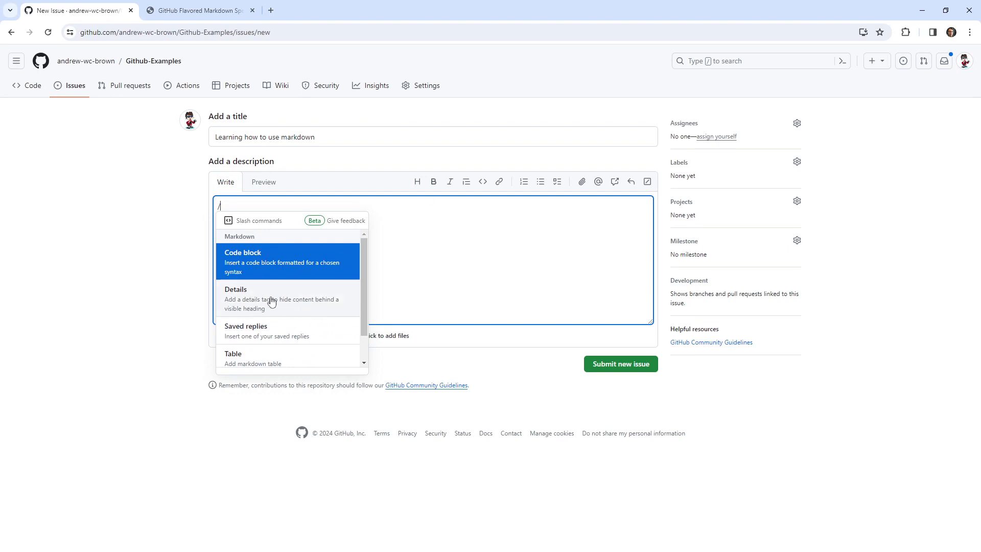
click(300, 303)
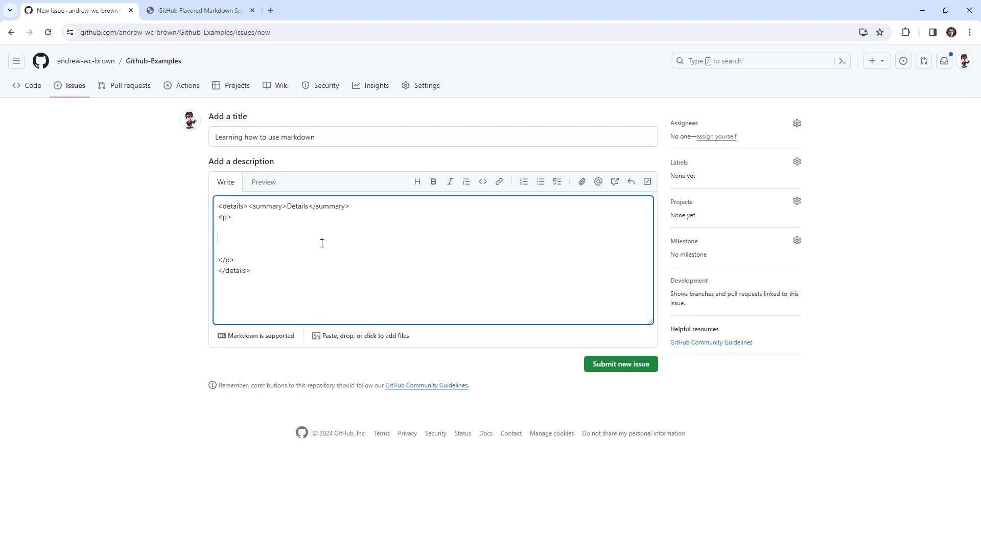
double_click(295, 207)
text(My TodoList)
Preview the description, toggle the My TodoList section open and closed, and return to editing.
click(262, 185)
double_click(219, 209)
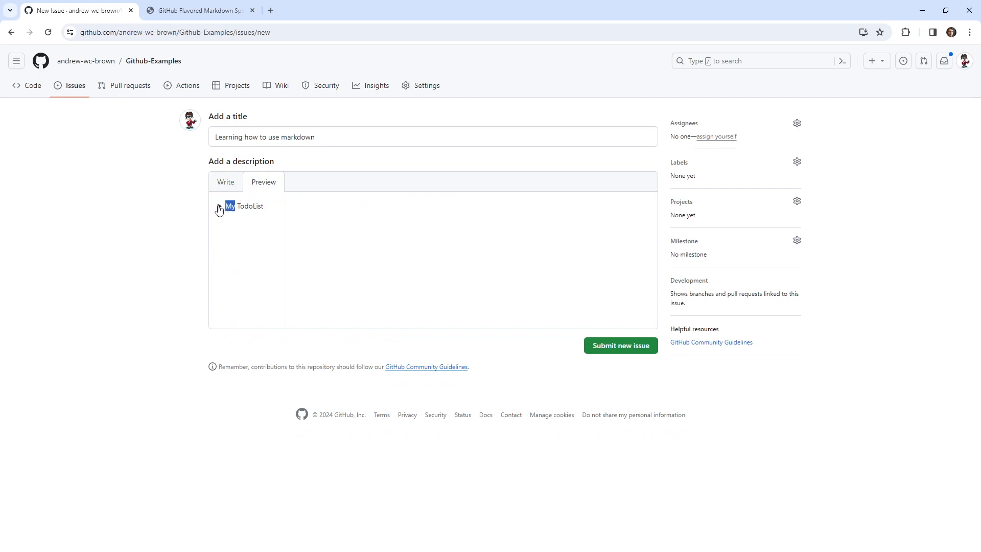
click(220, 210)
click(220, 210)
click(221, 185)
Replace the paragraph tags inside the details block with blank lines.
double_click(247, 240)
drag(246, 270, 217, 216)
key(BackSpace)
key(Return)
key(Return)
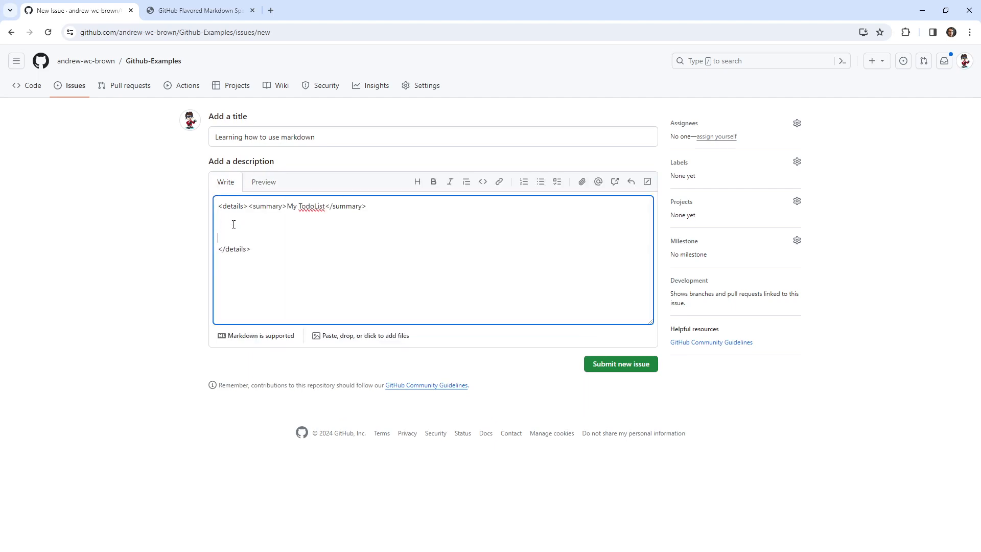
Try to insert an issue template inside the details block with a slash command.
text(/)
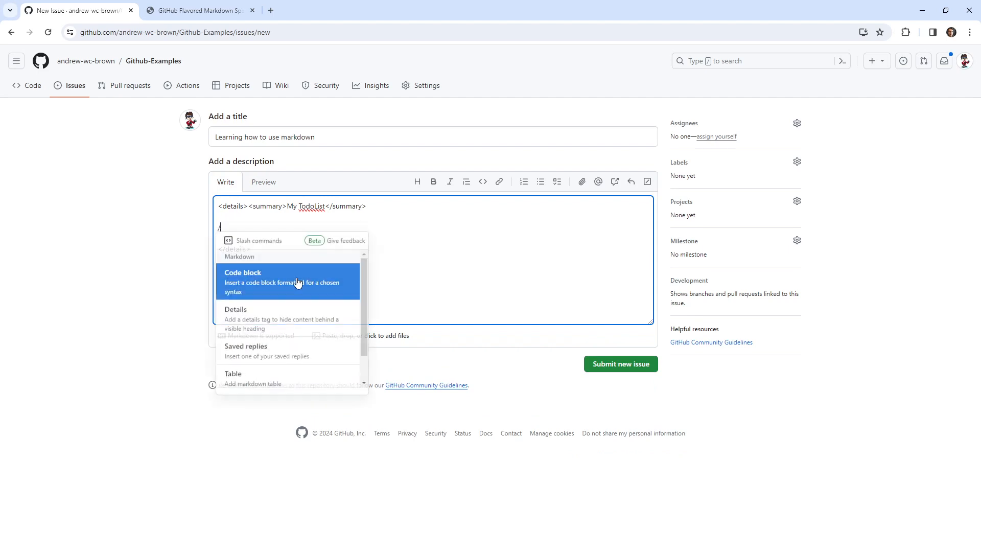
scroll(308, 319, down, 1)
scroll(309, 321, up, 1)
scroll(309, 320, down, 1)
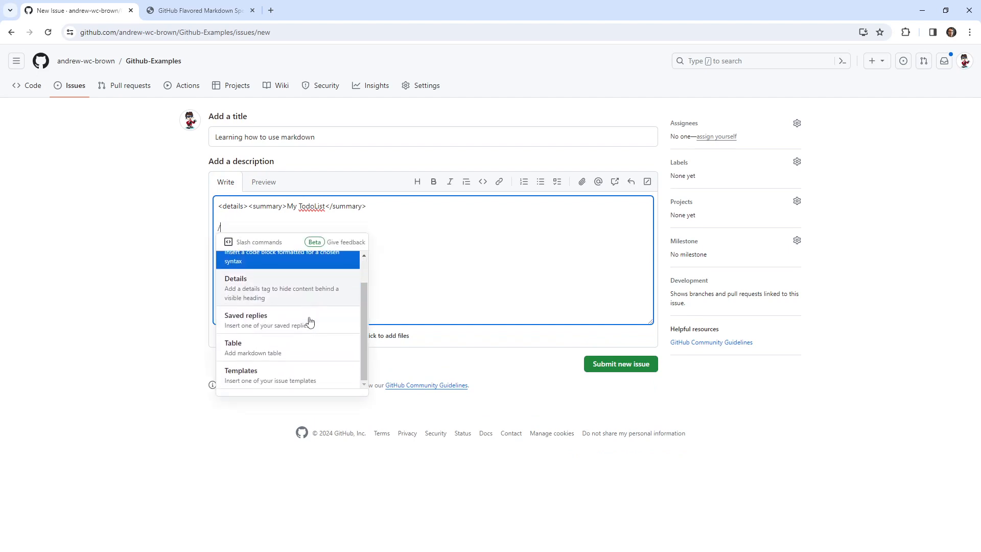
scroll(308, 320, up, 1)
scroll(309, 320, down, 1)
click(284, 373)
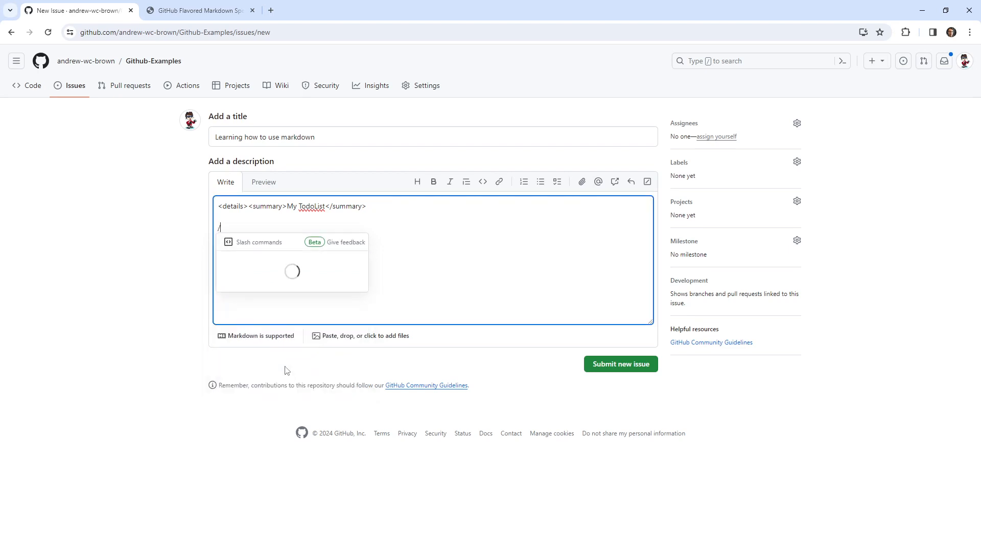
click(242, 229)
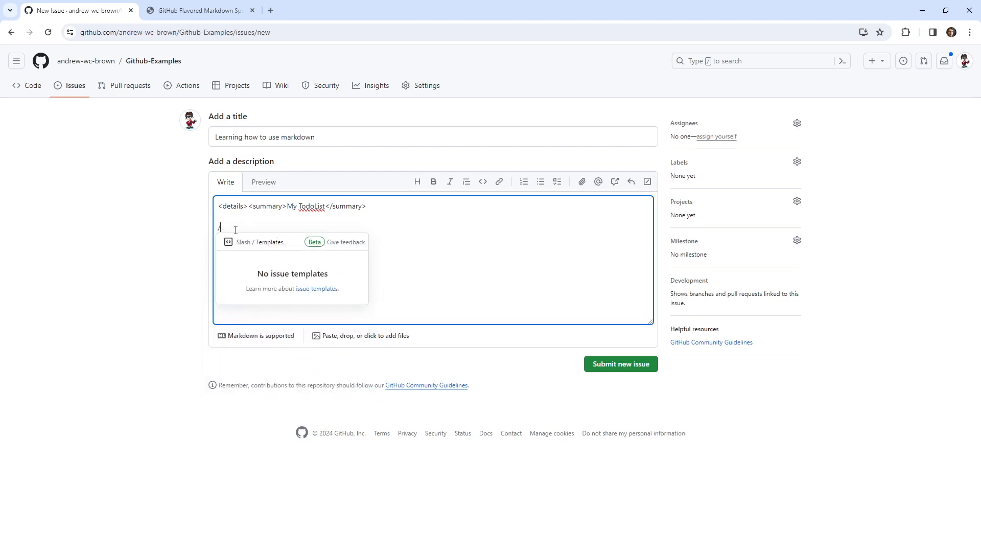
key(BackSpace)
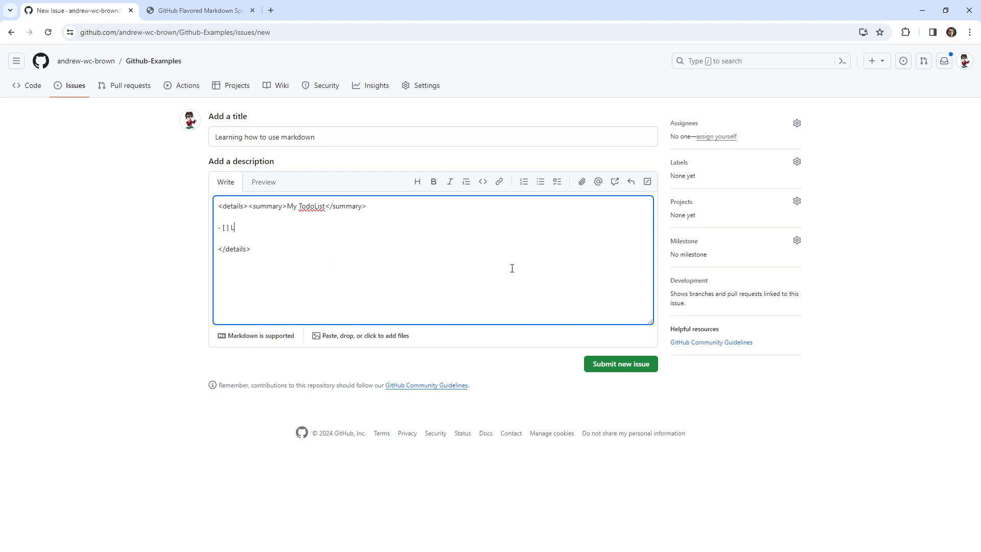
Fill the details block with unchecked task items Lists, Headings, bold and italics, and submit the issue.
drag(252, 227, 211, 230)
click(266, 230)
key(Return)
key(ctrl+plus)
key(ctrl+plus)
key(ctrl+plus)
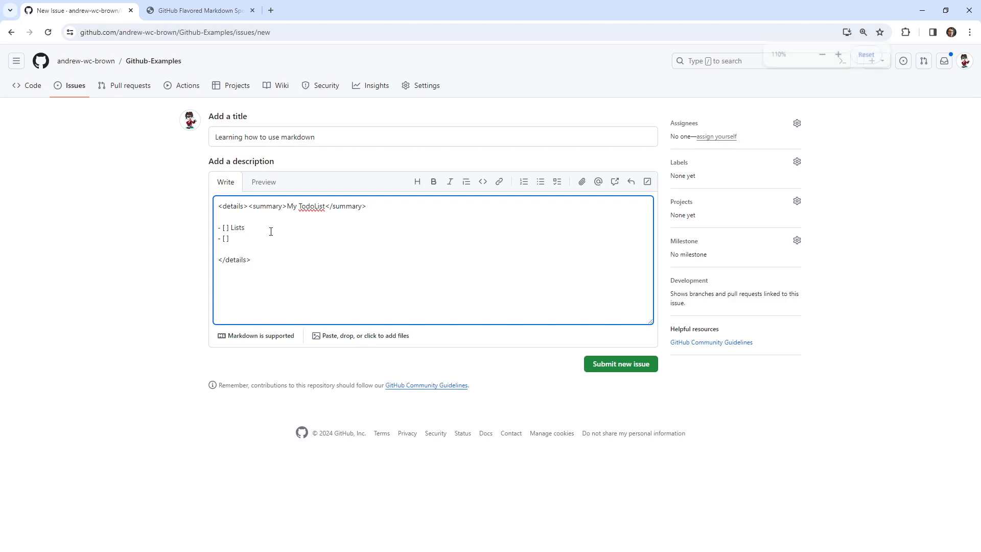
text(h)
key(BackSpace)
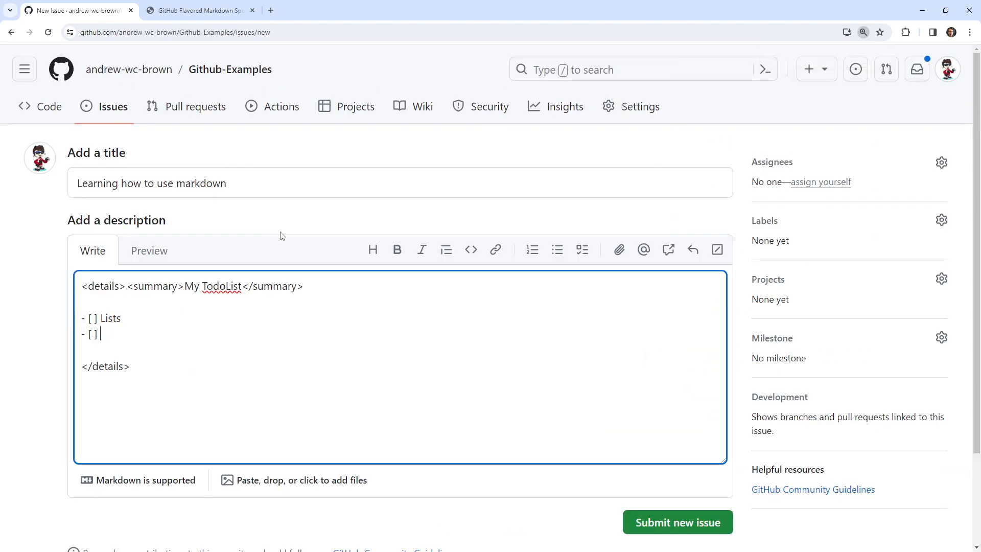
text(Headings)
key(Return)
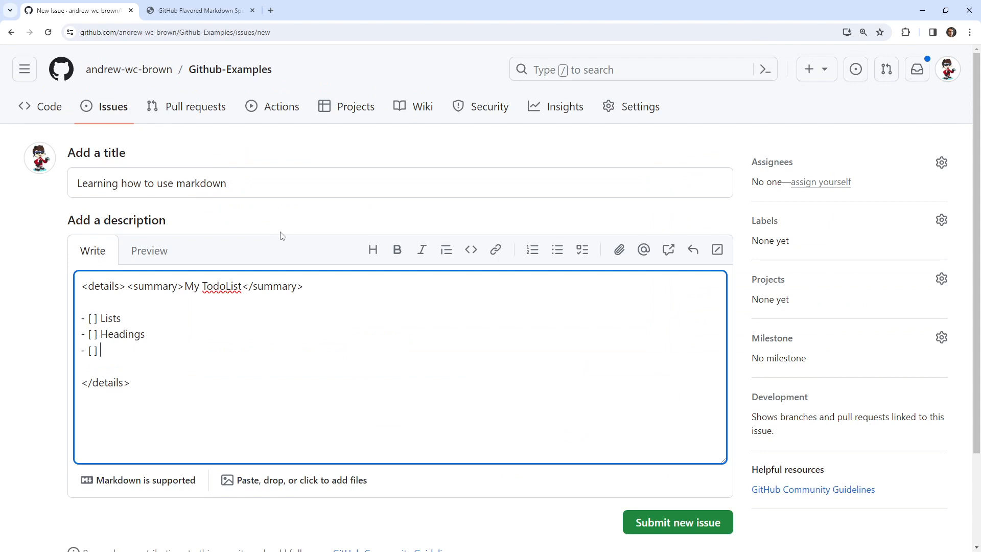
text(bold)
key(Return)
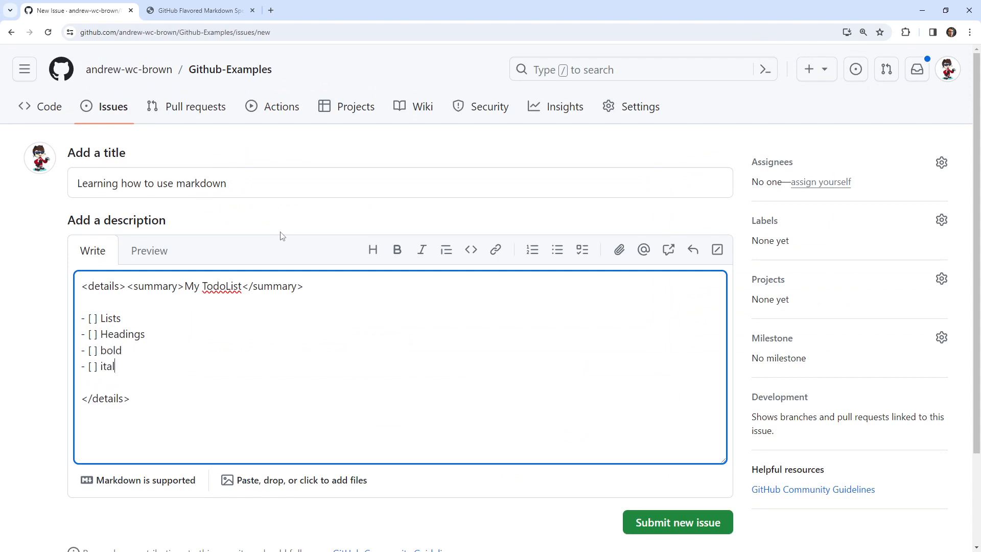
click(670, 520)
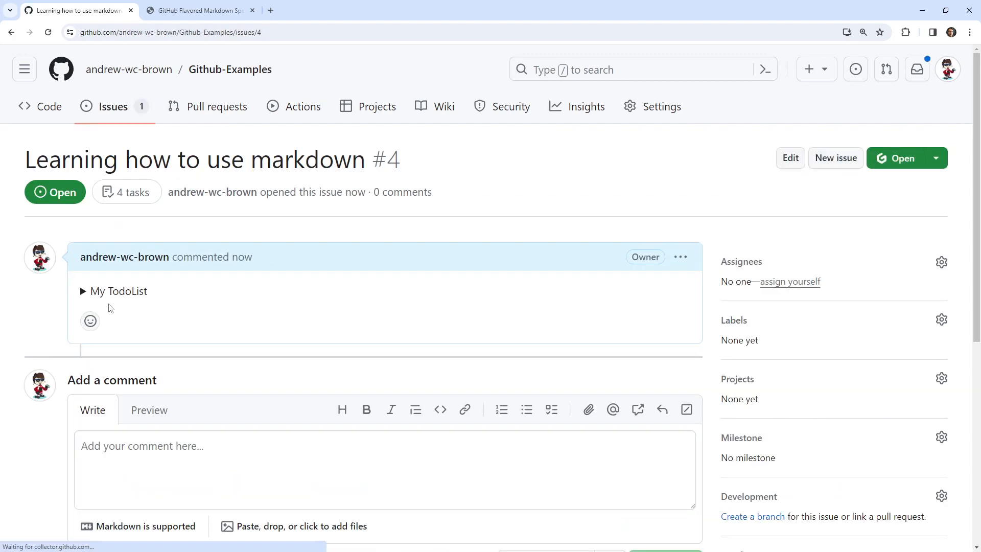
Expand My TodoList in the submitted issue and move the Lists task to the end of the list.
click(83, 292)
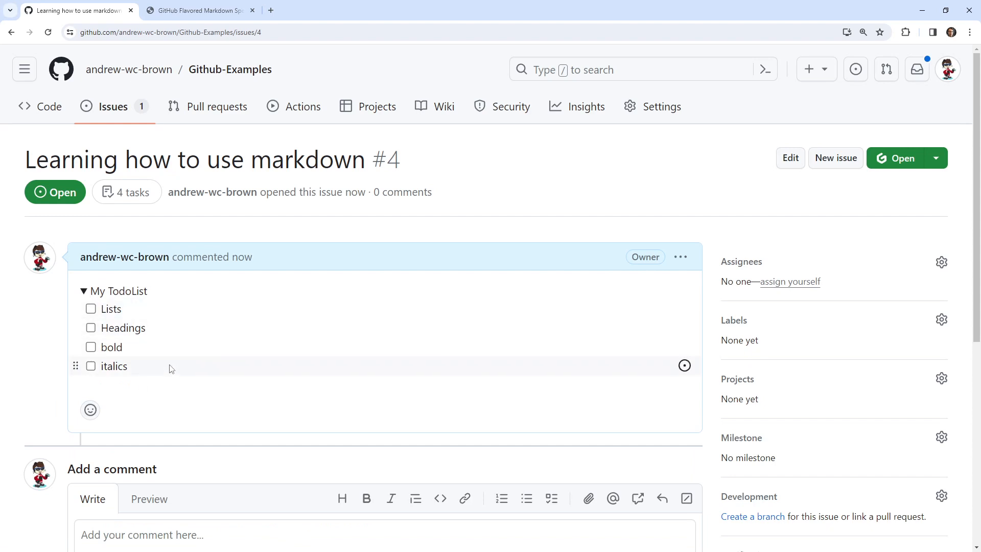
drag(74, 317, 83, 363)
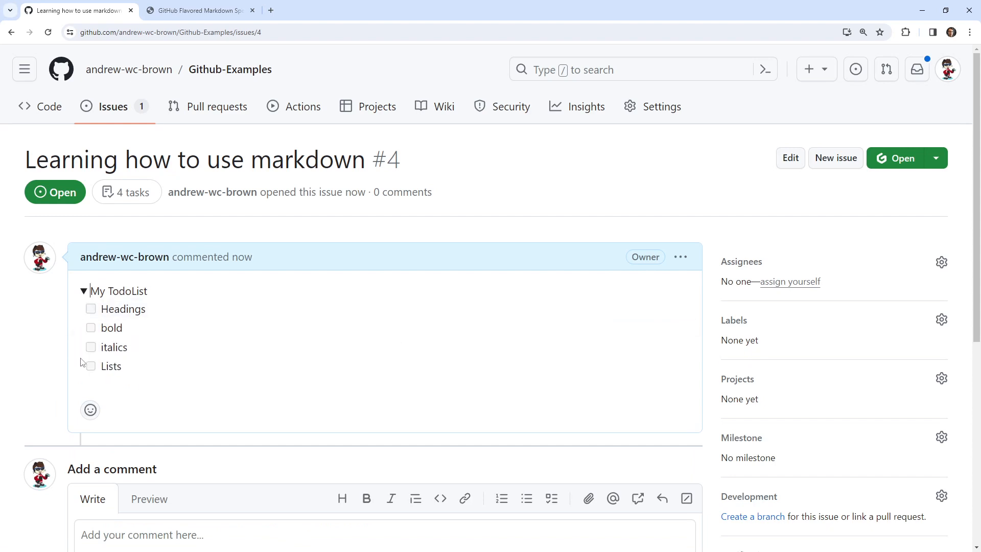
double_click(82, 298)
click(81, 292)
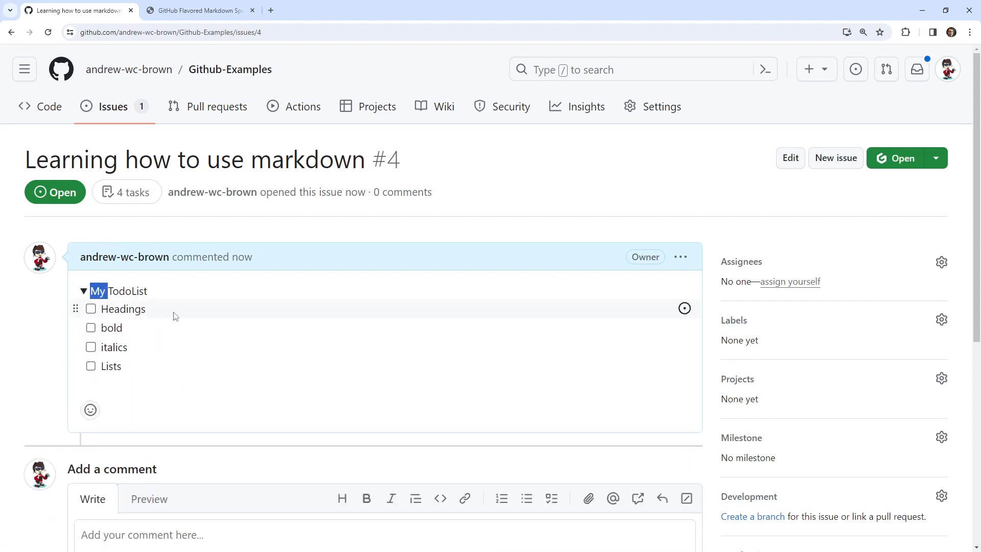
Look at the repository's issue list in a separate tab and close that tab.
right_click(119, 112)
click(138, 119)
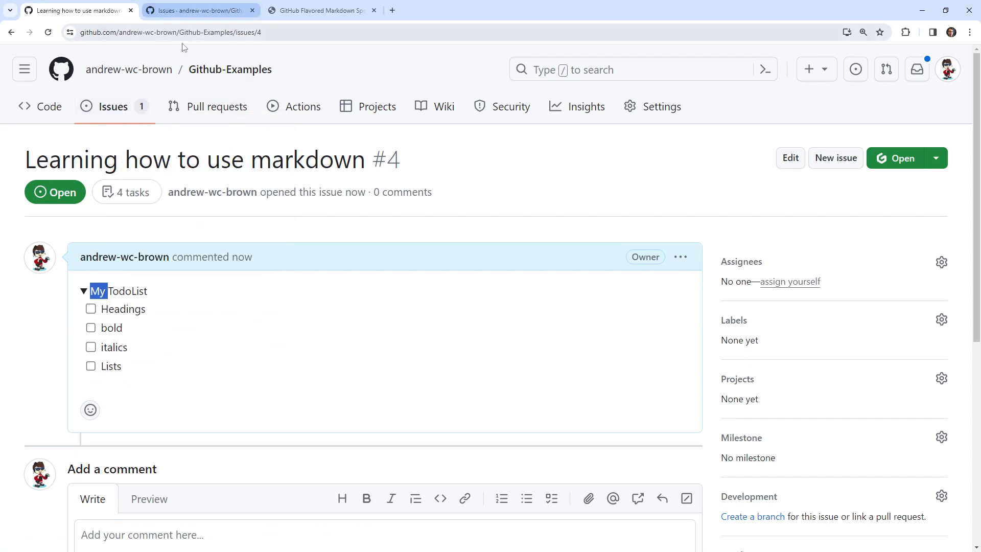
click(199, 11)
click(252, 10)
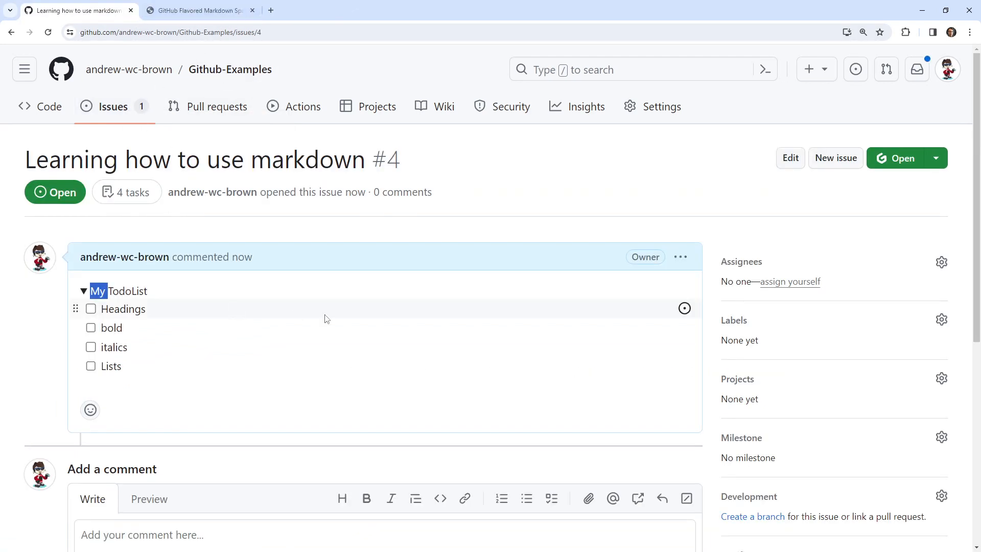
Convert the Headings task into its own issue and open that issue from the repository's issue list.
click(684, 309)
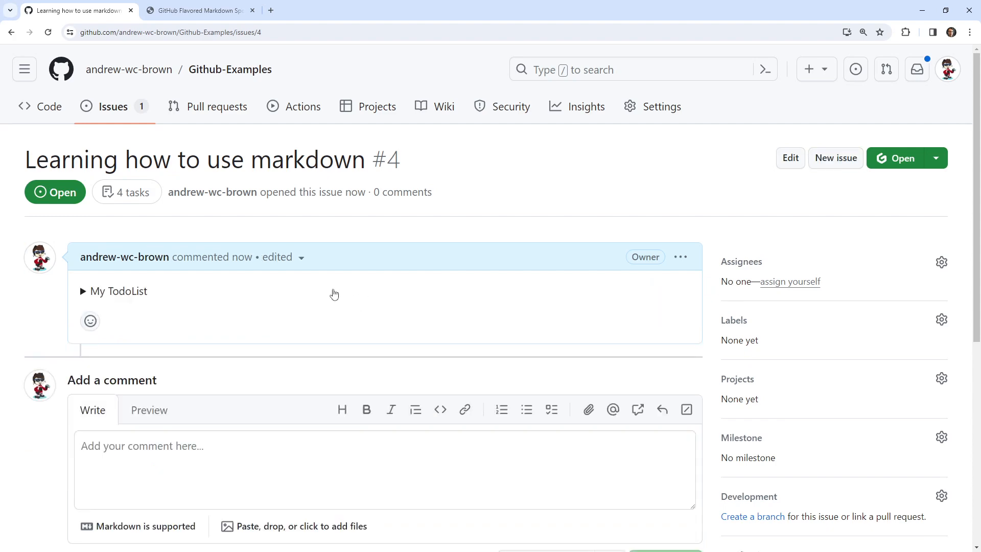
click(83, 292)
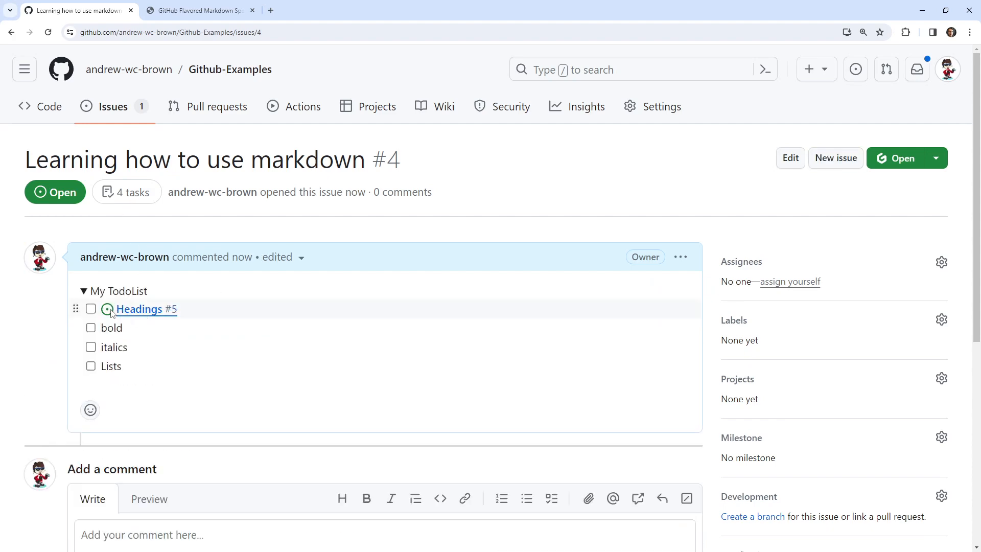
click(131, 117)
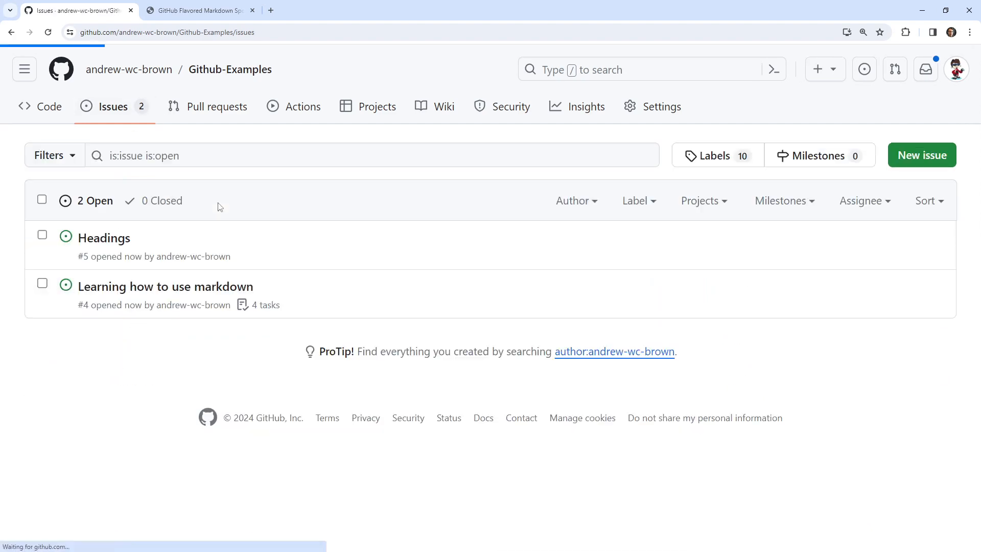
click(42, 236)
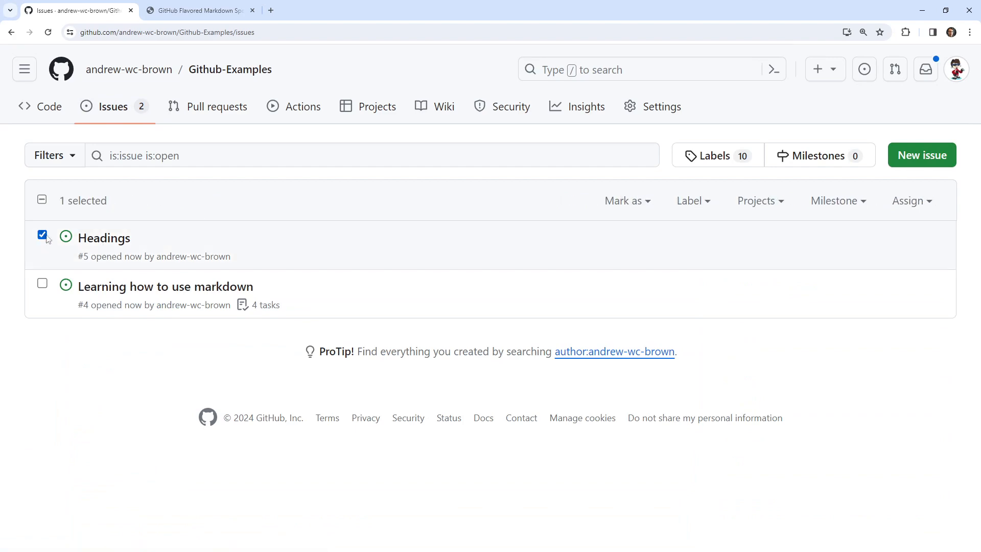
click(104, 238)
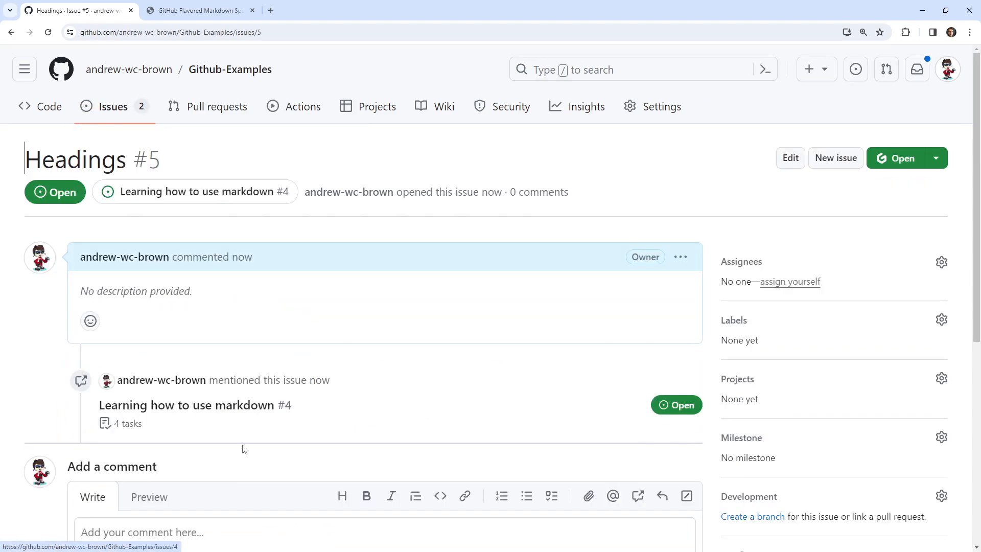
Draft a comment on the Headings issue reading "This references #4" and preview it.
scroll(244, 448, down, 3)
click(244, 406)
text(THis is )
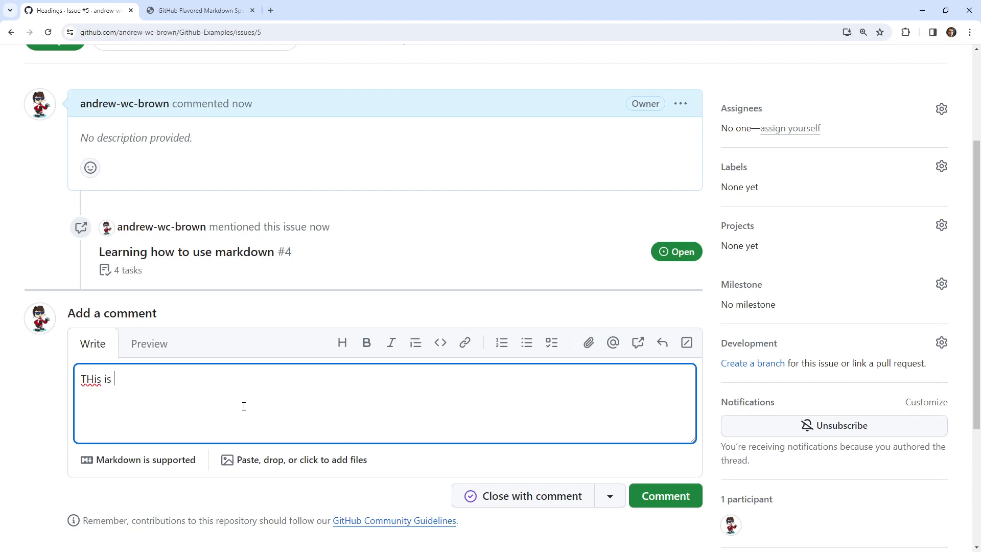
text(a)
key(ctrl+a)
text(This references #)
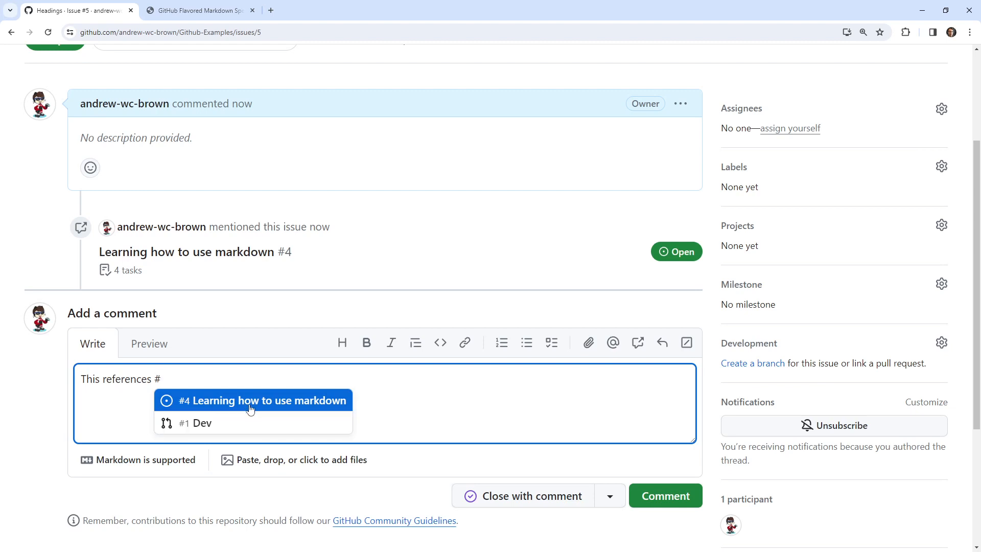
click(249, 403)
click(153, 348)
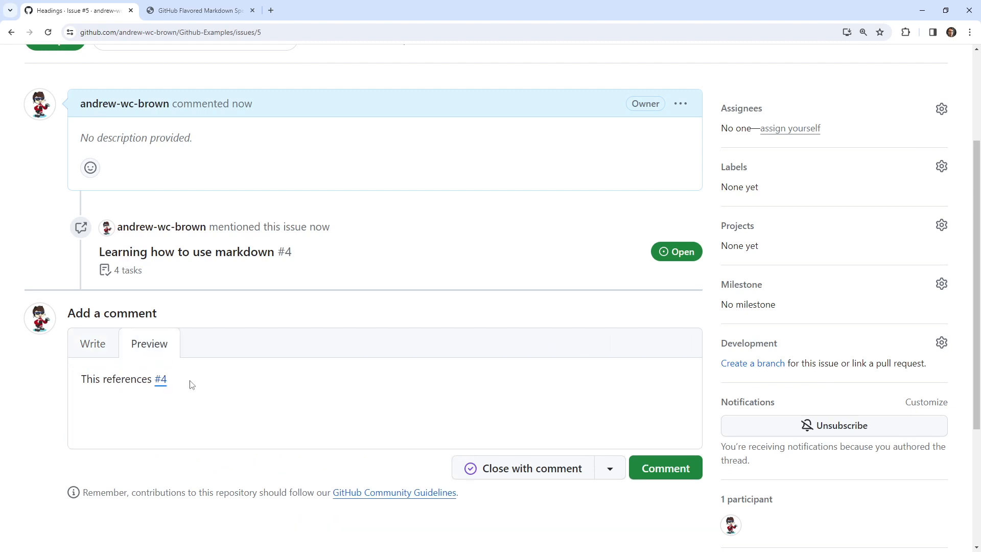
Extend the comment draft with "for the repo" followed by the owner's account name, a slash and "Git".
click(114, 353)
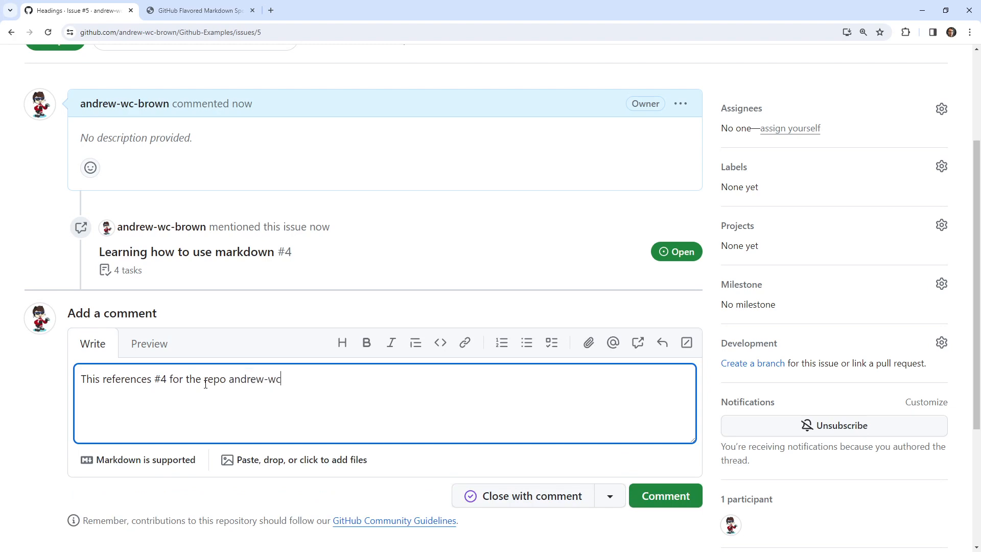
scroll(264, 277, up, 3)
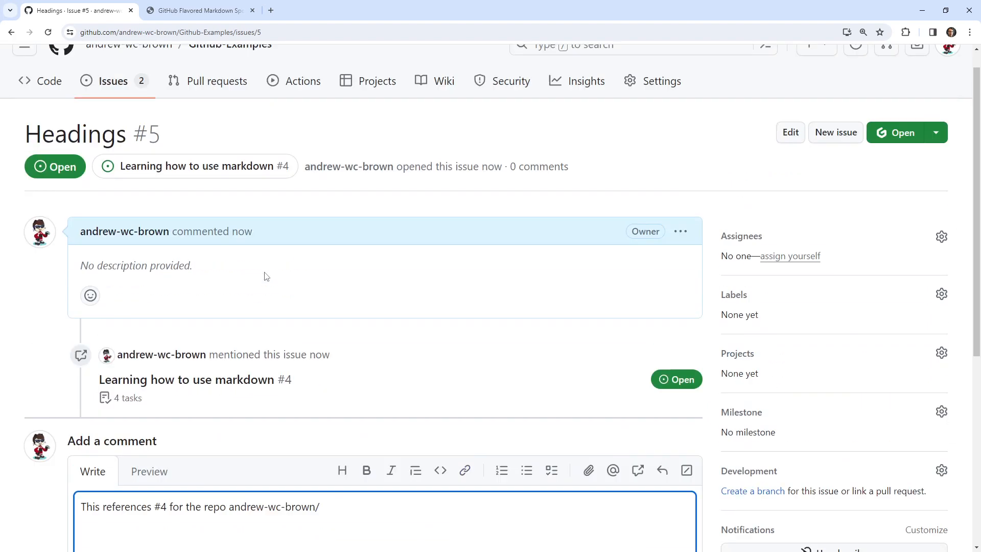
scroll(265, 277, down, 5)
text(Git)
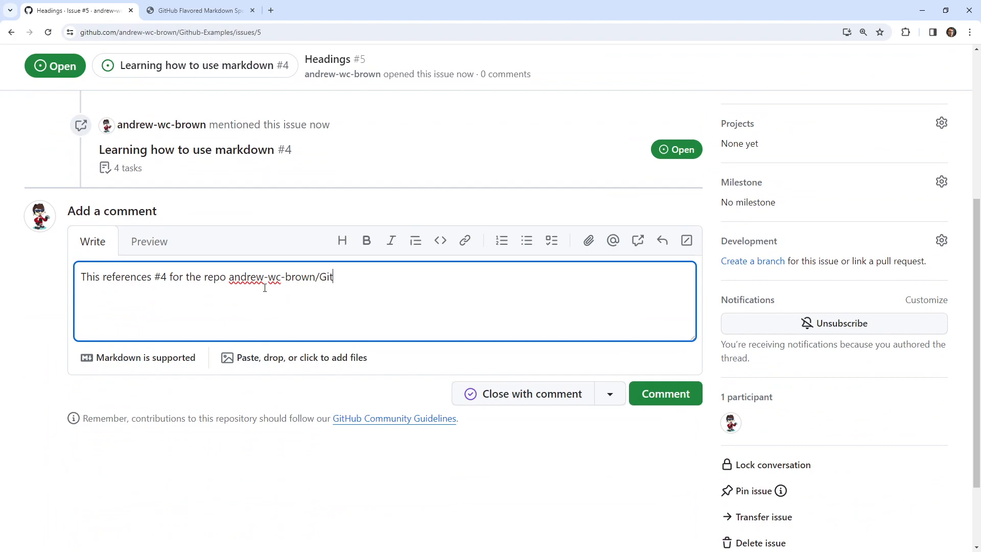
scroll(295, 264, up, 5)
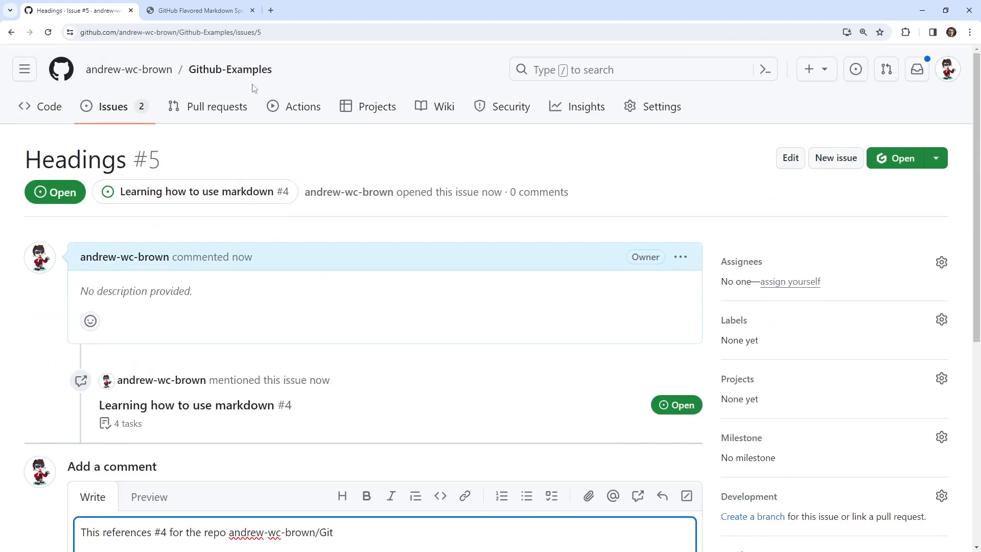
drag(290, 76, 187, 69)
scroll(330, 427, down, 4)
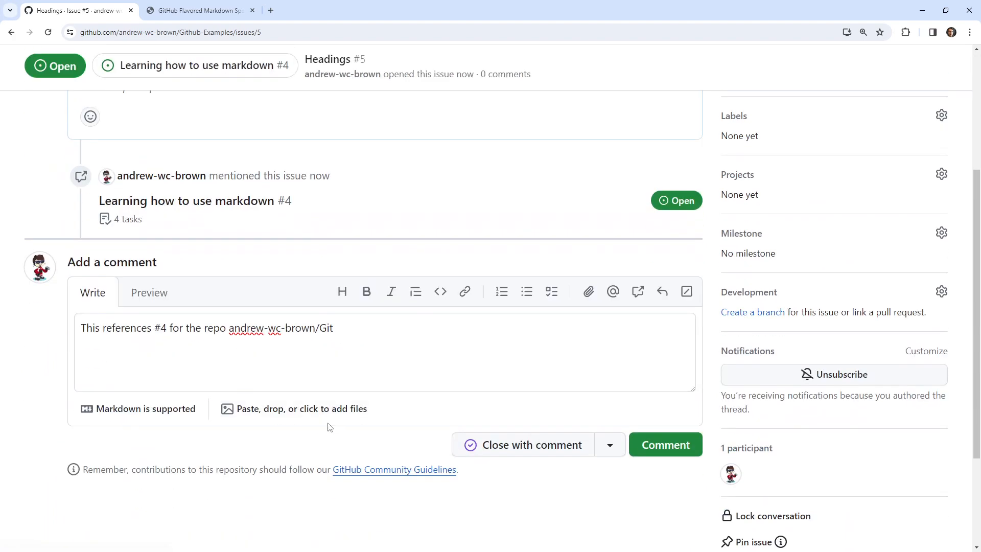
double_click(329, 330)
text([Github-Examples](https://github.com/andrew-wc-brown/Github-Examples))
key(ctrl+z)
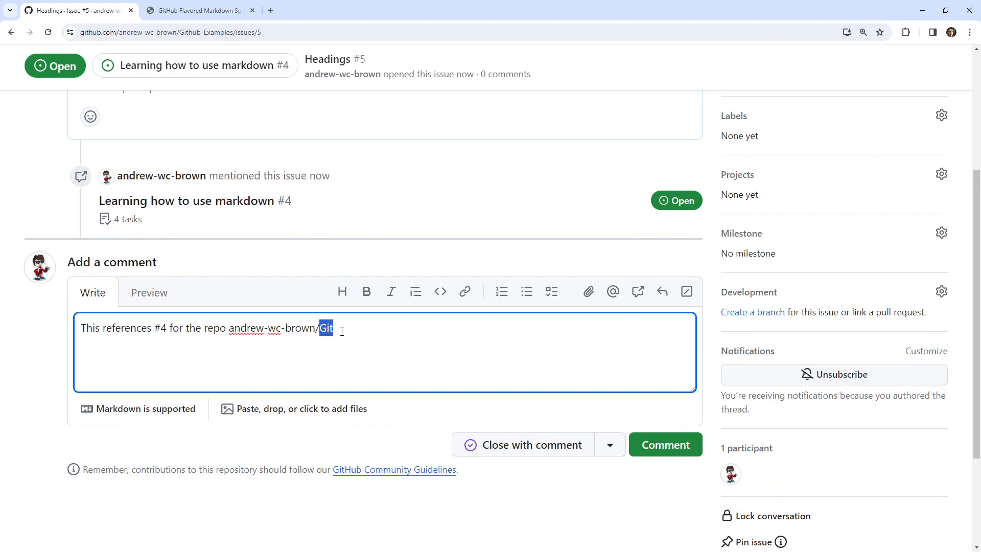
Copy the repository name from the page header and paste it over "Git" in the comment draft.
scroll(307, 255, up, 4)
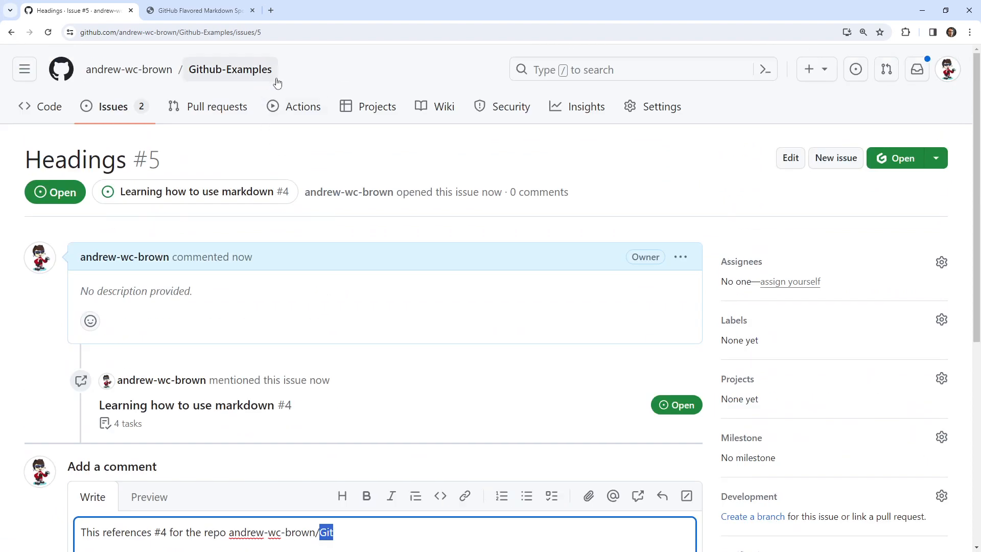
drag(276, 74, 208, 77)
key(ctrl+c)
scroll(383, 415, down, 4)
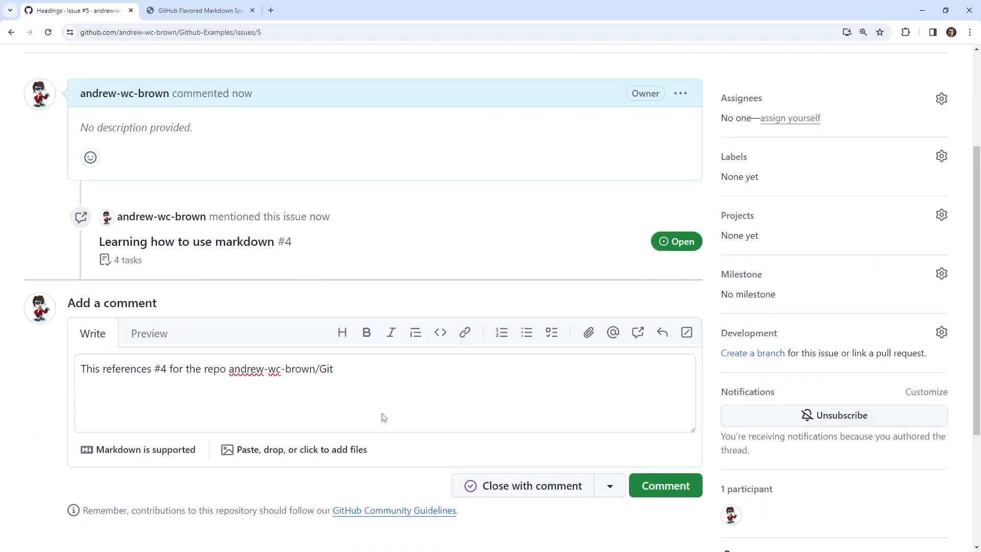
triple_click(329, 331)
text([Github-Examples](https://github.com/andrew-wc-brown/Github-Examples))
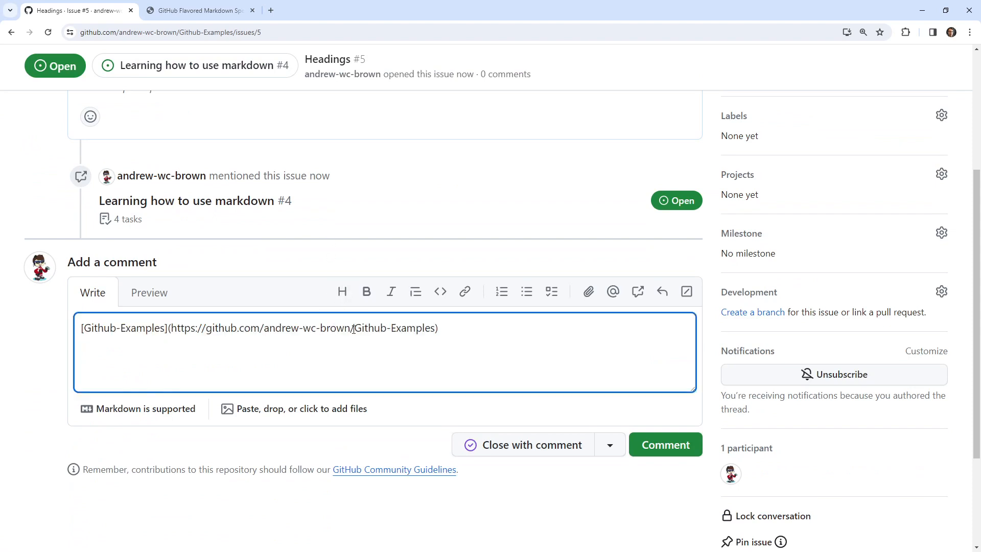
key(ctrl+z)
double_click(328, 328)
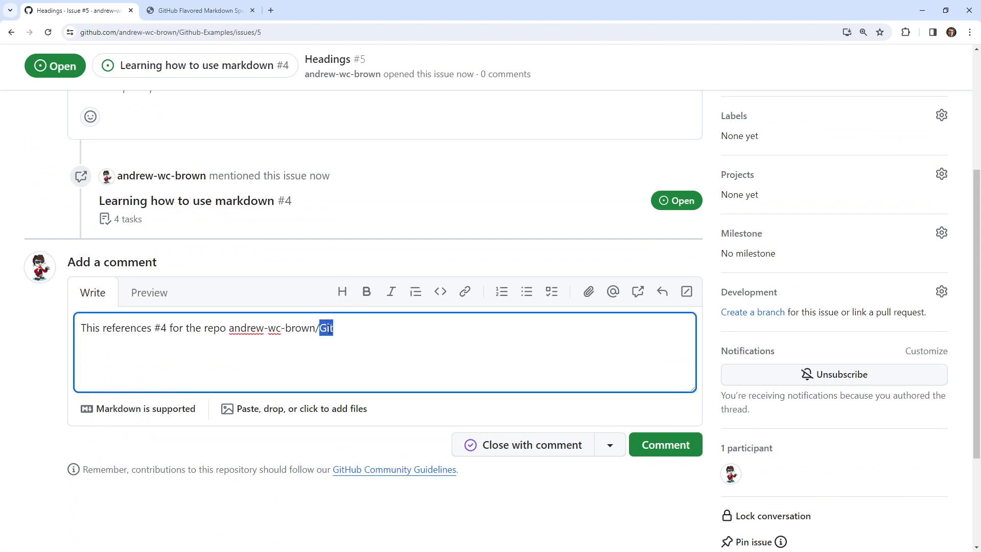
text([Github-Examples](https://github.com/andrew-wc-brown/Github-Examples))
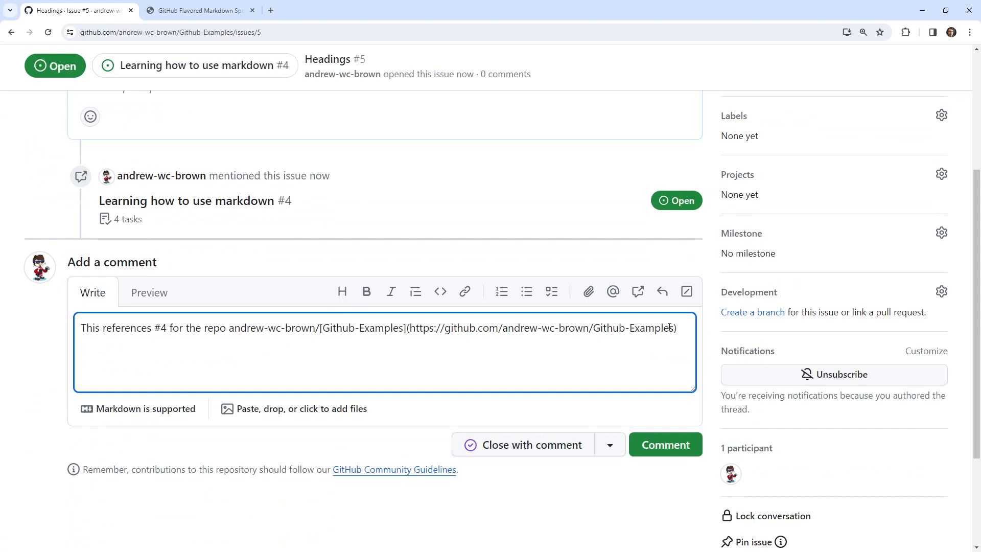
Reduce the pasted Markdown link to the plain text "Github-Examples" after the owner's account name and preview the comment.
drag(669, 327, 323, 335)
key(BackSpace)
key(ctrl+v)
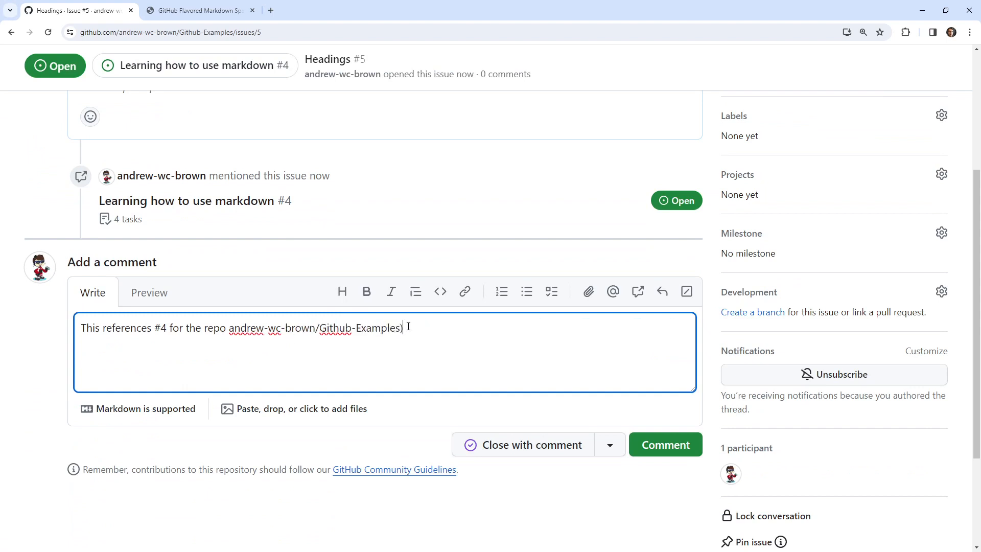
click(141, 292)
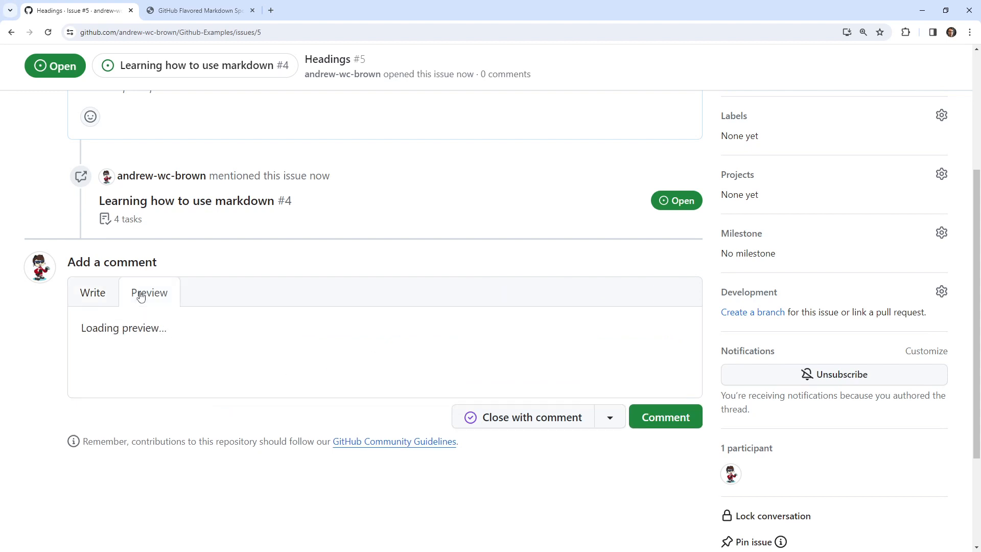
click(92, 292)
Put the repository reference on its own line after a blank line, submit the comment and check how it renders.
double_click(230, 331)
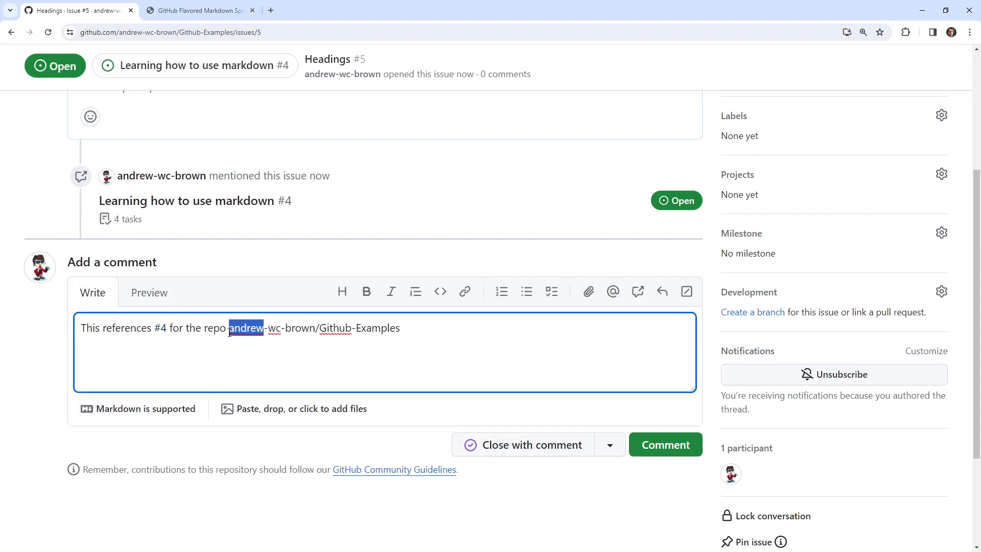
double_click(335, 328)
click(226, 328)
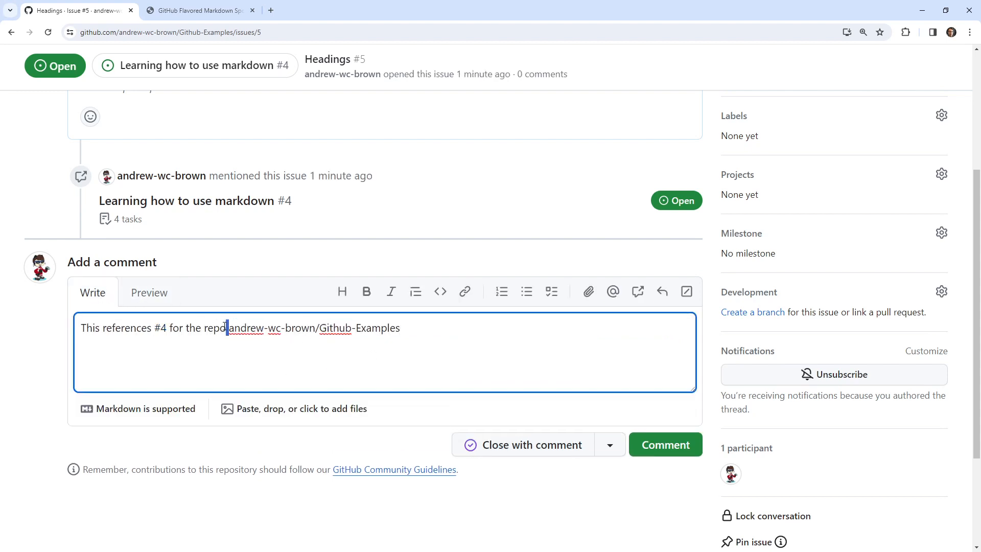
key(Return)
key(Return)
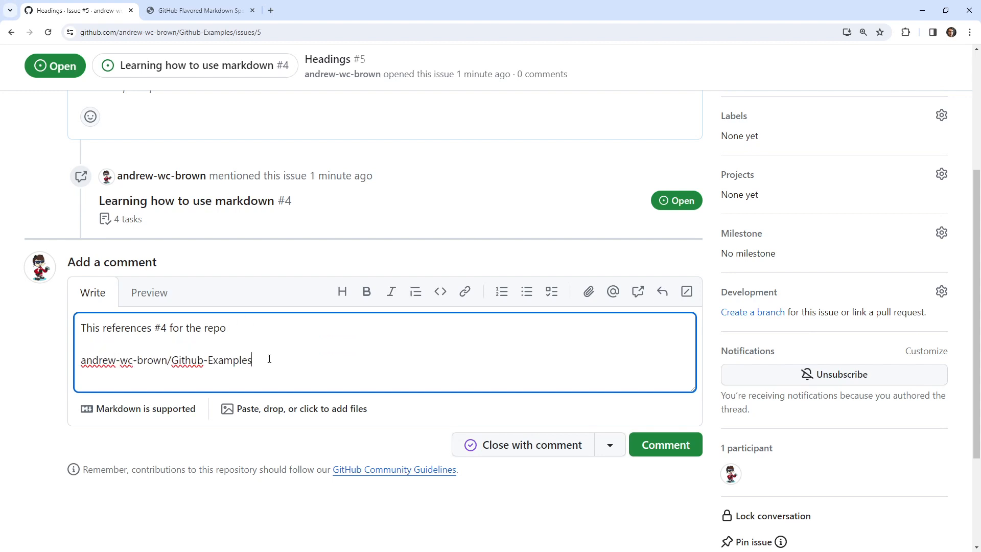
click(666, 444)
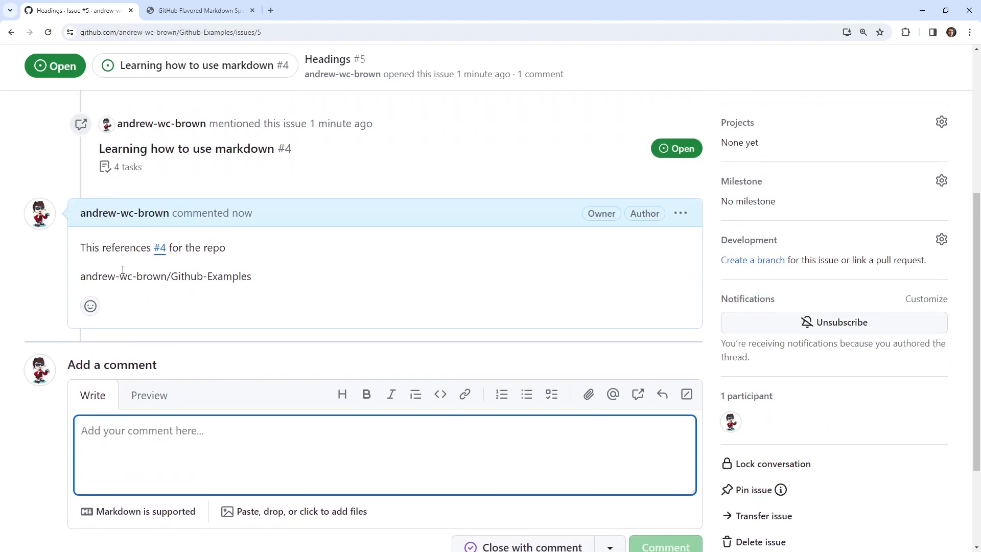
drag(120, 276, 240, 276)
scroll(306, 360, up, 4)
scroll(309, 360, down, 3)
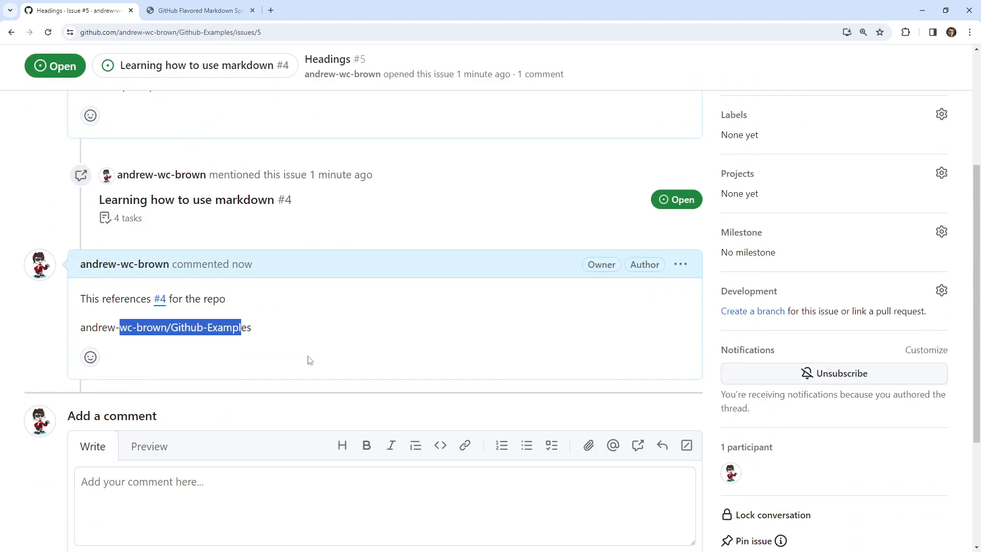
Search the web for "autolinks github" in a new tab and skim the GitHub Docs article on configuring autolinks.
double_click(274, 5)
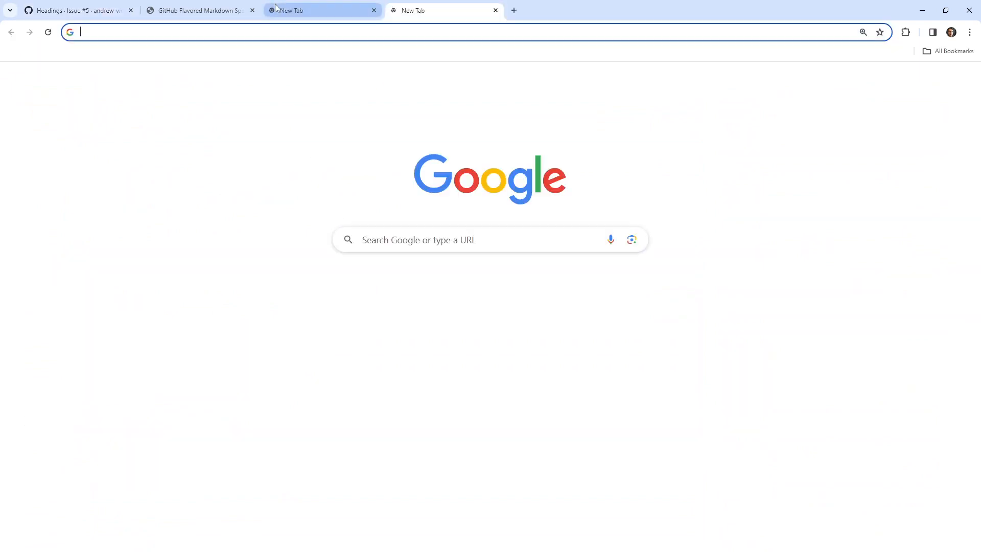
text(autolinks github)
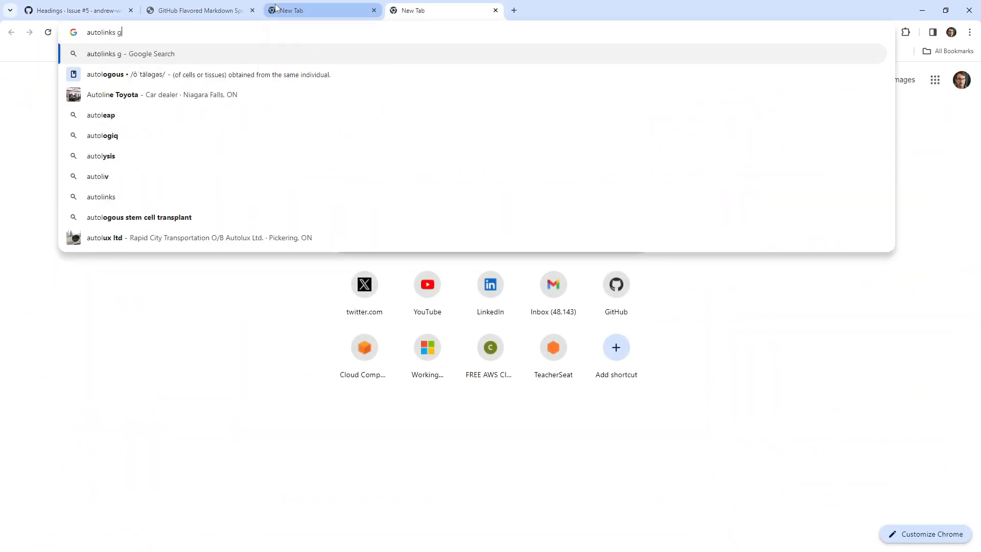
key(Return)
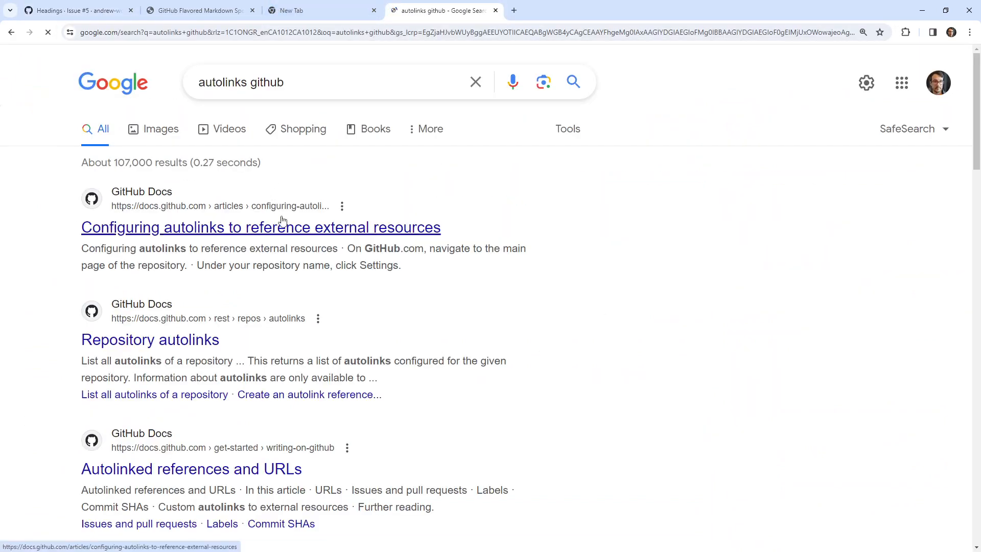
click(282, 224)
scroll(417, 318, down, 8)
scroll(417, 317, down, 5)
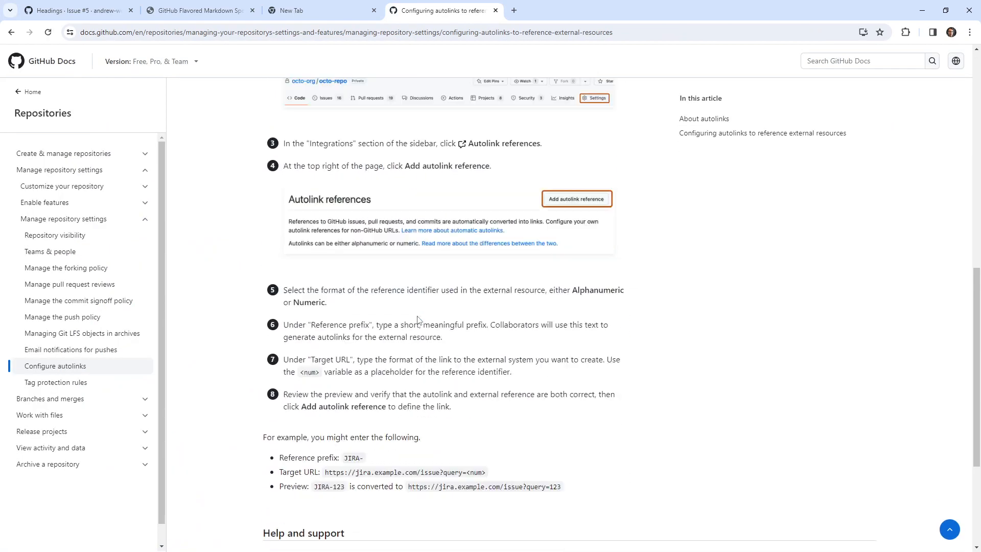
double_click(11, 32)
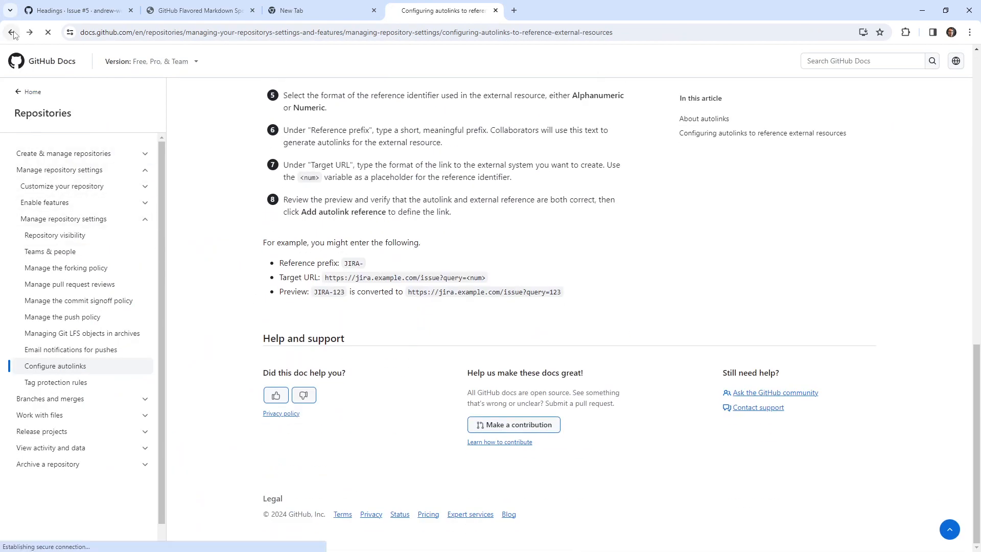
Search the web for "gfm getitng started" and refine the query by adding "github".
click(179, 37)
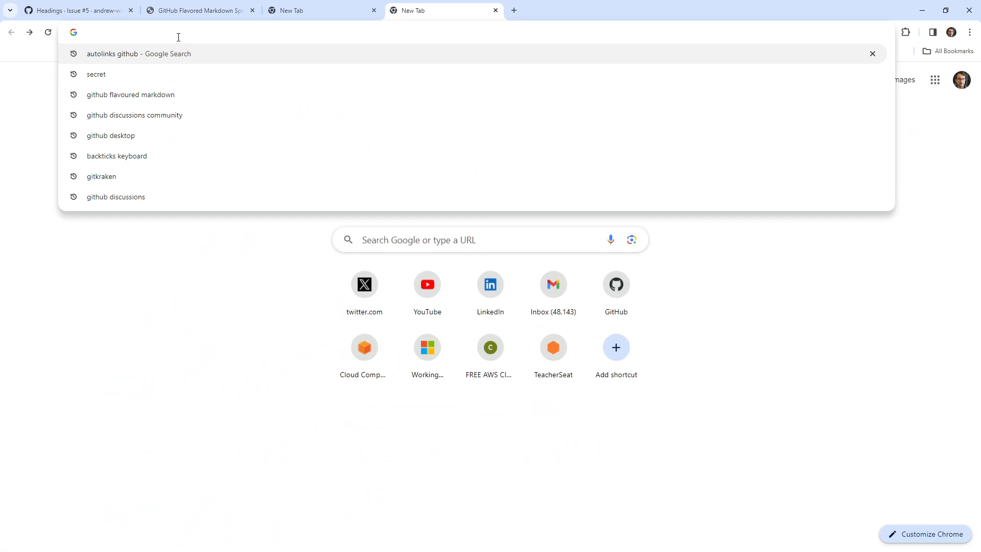
text(gfm getit)
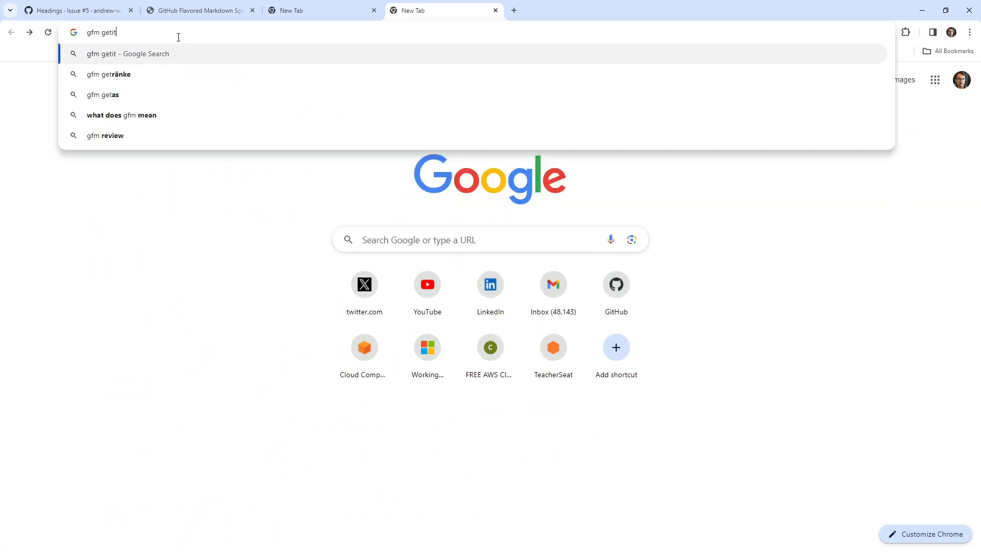
text(ng started)
key(Return)
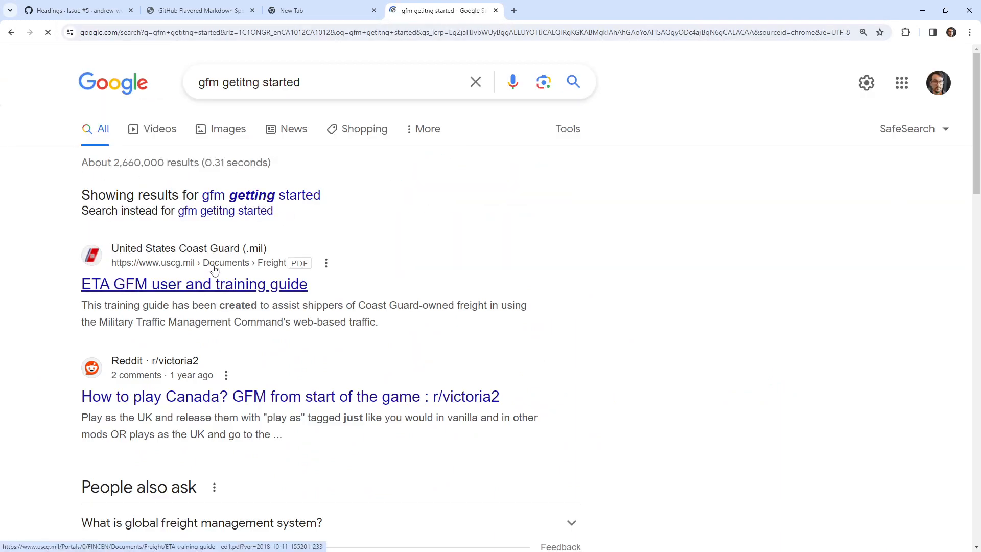
click(322, 82)
text(gith)
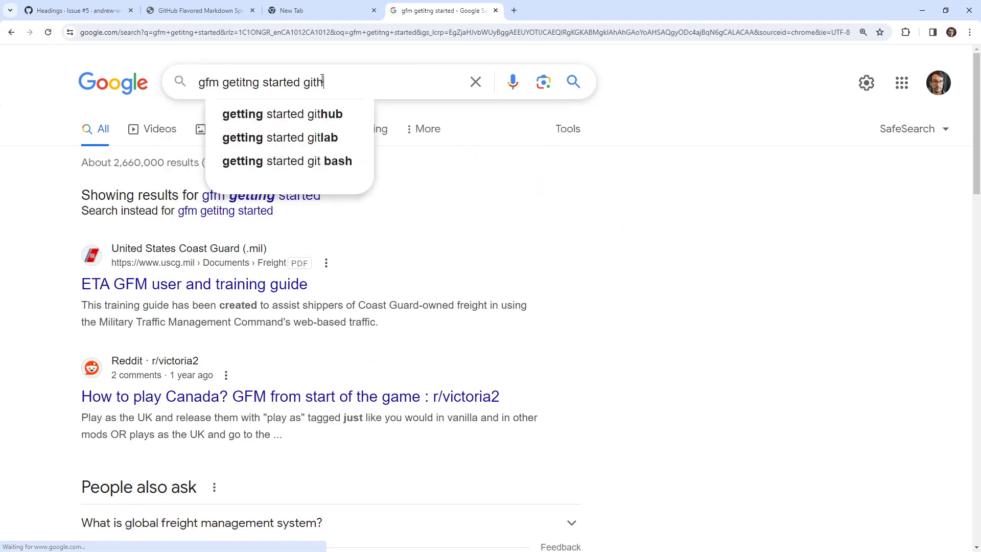
text(ub)
key(Return)
Look through the contents list of the GitHub Flavored Markdown Spec and return to the search results.
click(194, 284)
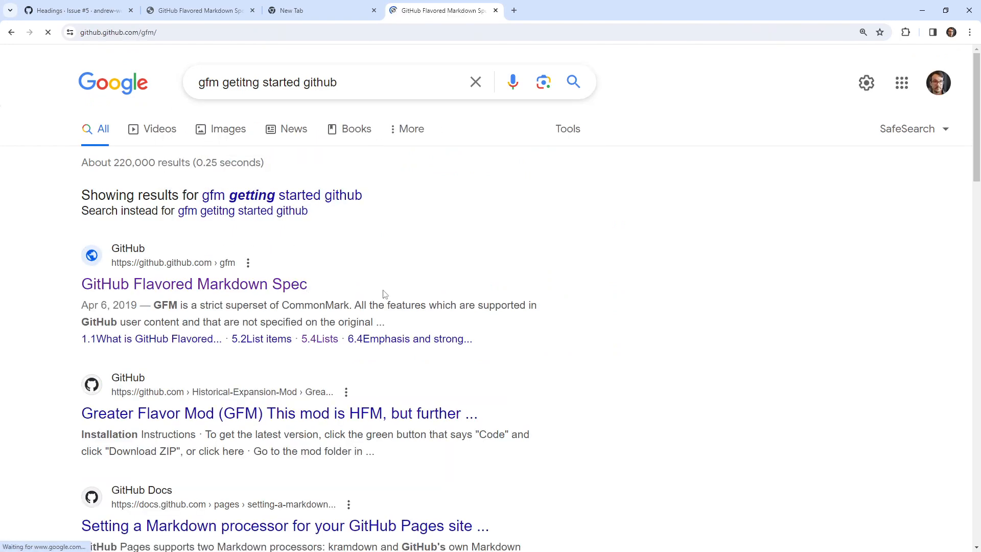
scroll(378, 286, down, 8)
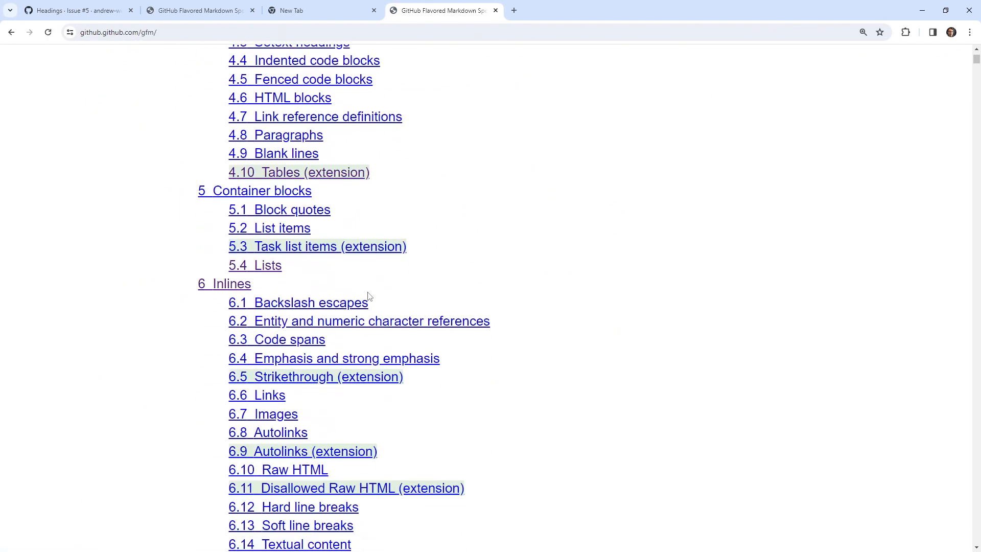
scroll(368, 296, down, 2)
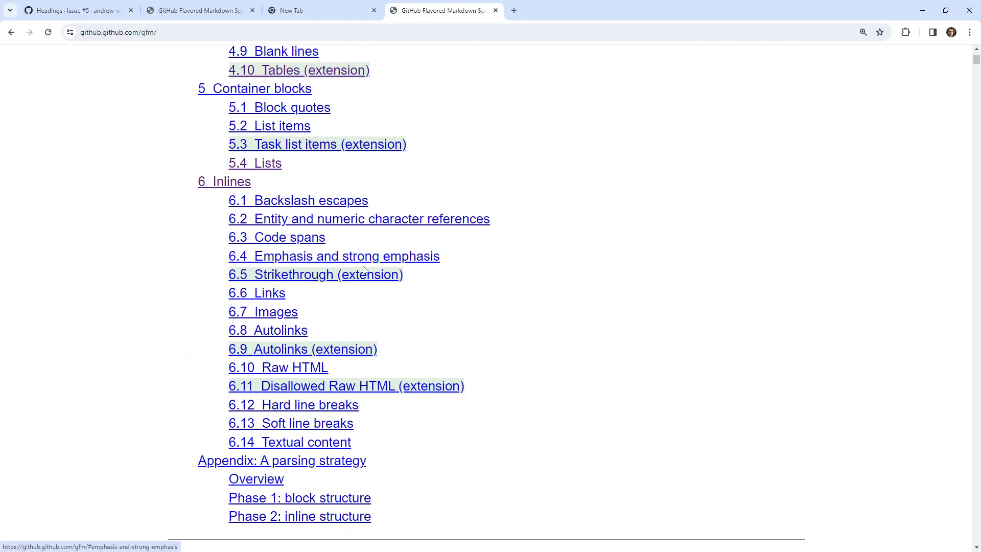
scroll(364, 269, up, 2)
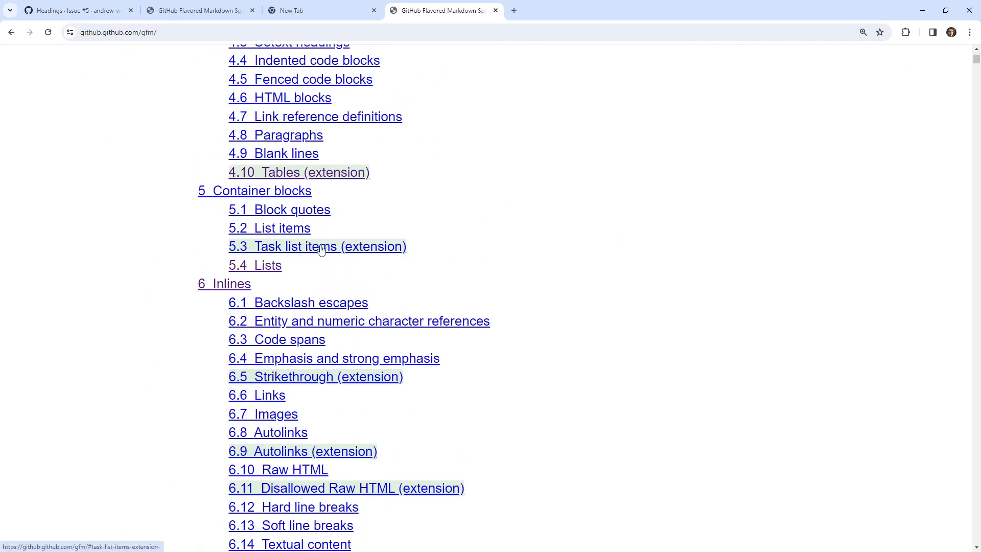
scroll(337, 303, up, 1)
key(alt+Left)
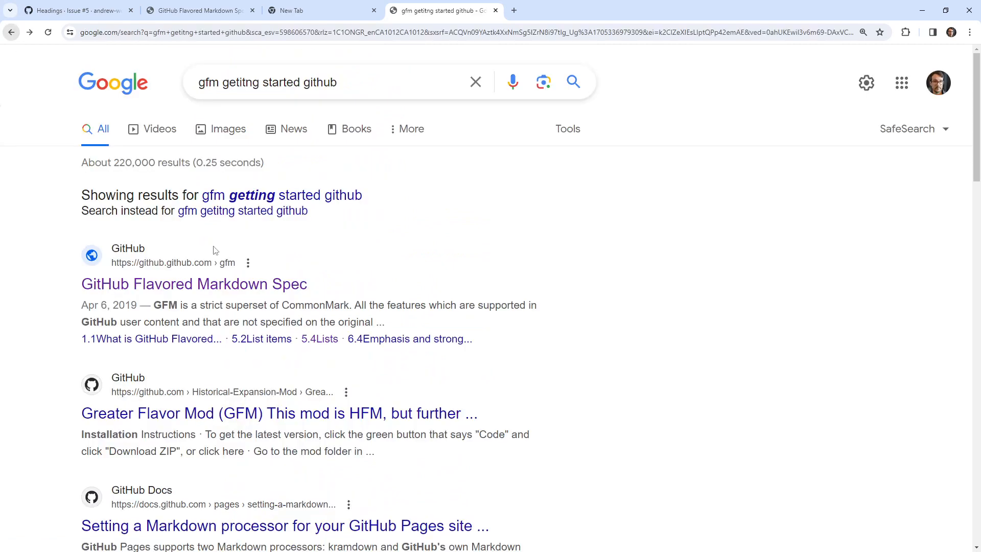
Open the GitHub Docs result on setting a Markdown processor for a GitHub Pages site and skim it.
scroll(306, 381, down, 2)
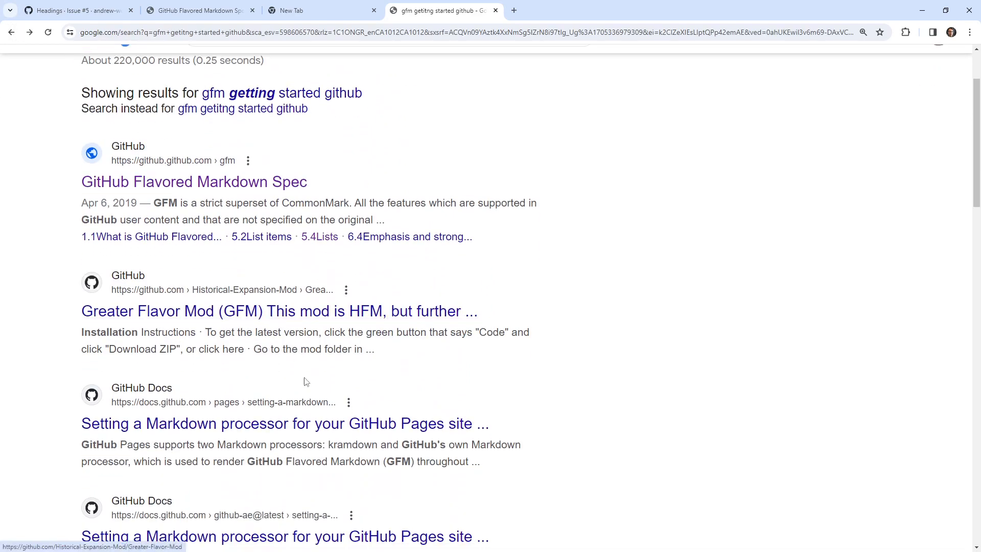
click(313, 423)
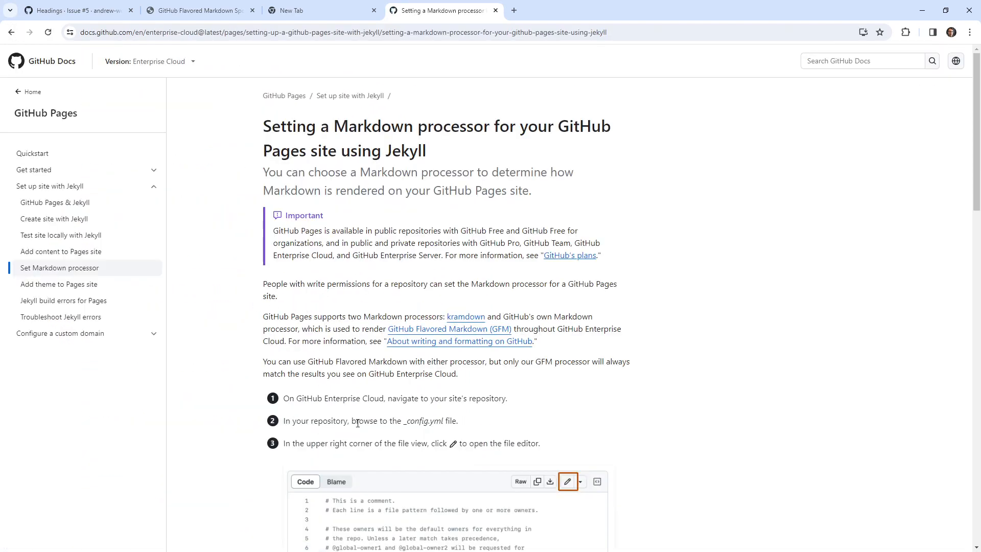
scroll(357, 423, down, 8)
scroll(358, 422, up, 8)
Search the web for "githhub flavour markdown".
click(243, 34)
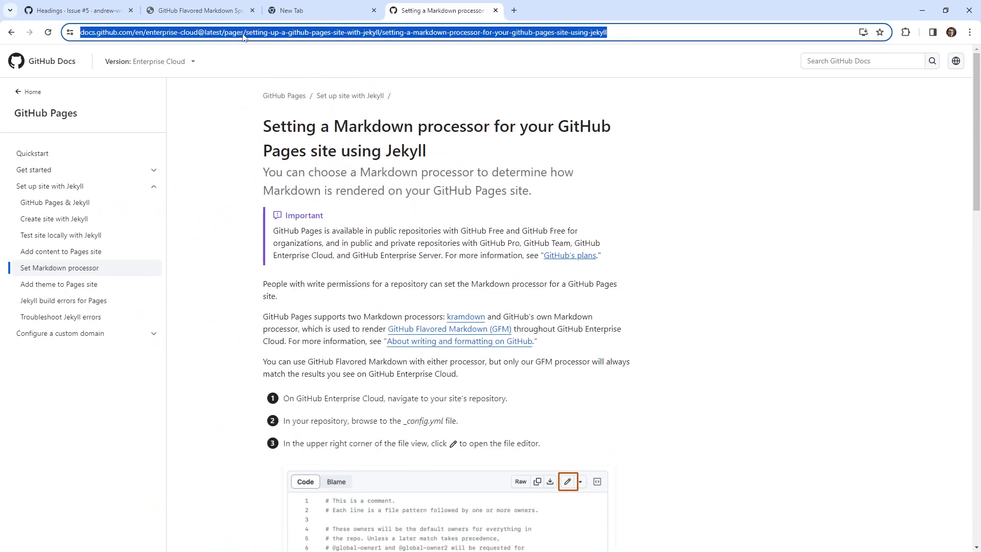
text(githbub)
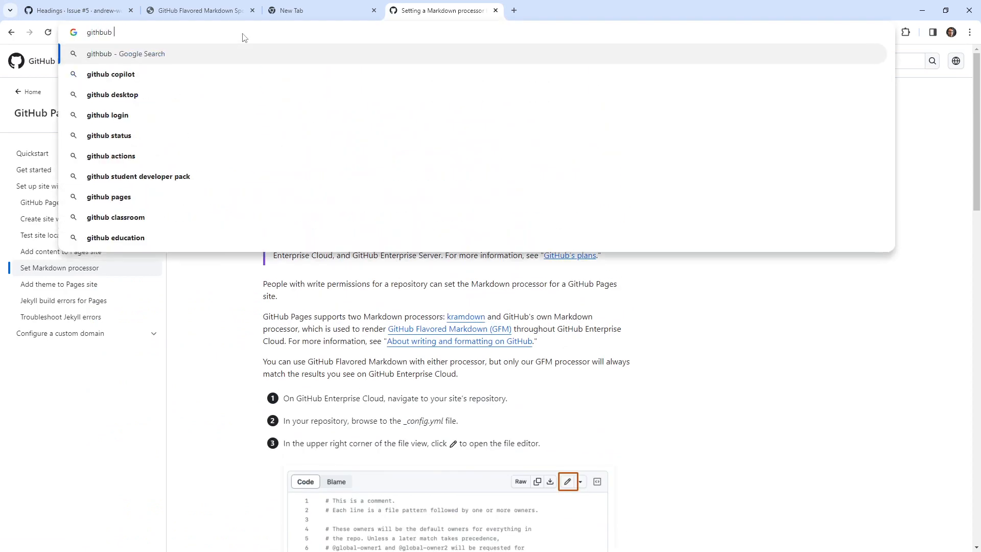
key(BackSpace)
key(BackSpace)
key(BackSpace)
text(hub f)
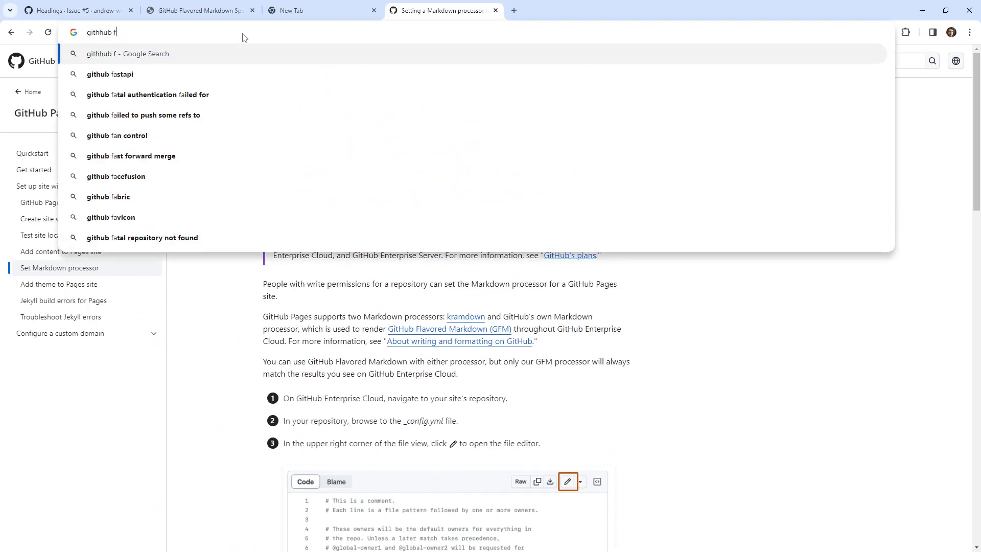
text(lavour makr)
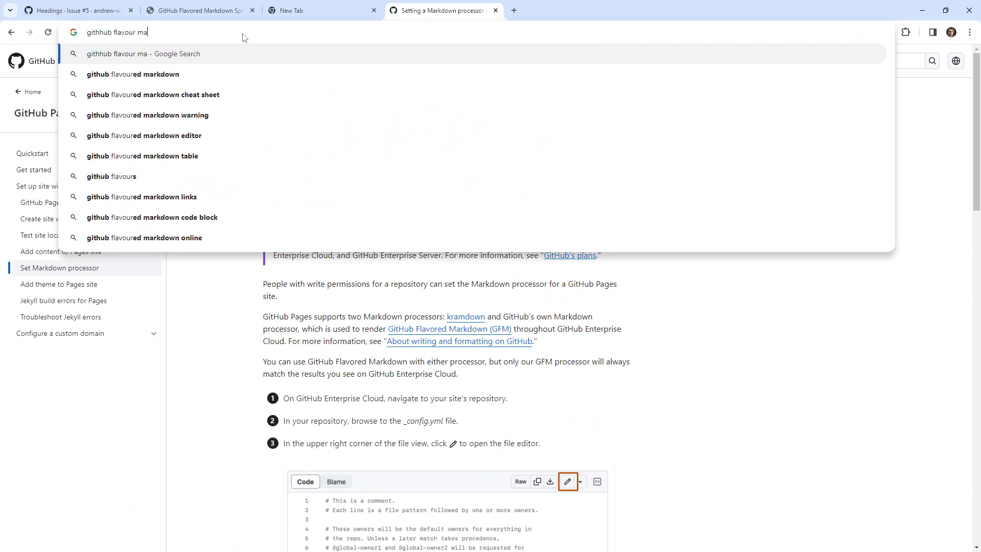
key(BackSpace)
key(BackSpace)
text(rkdown)
key(Return)
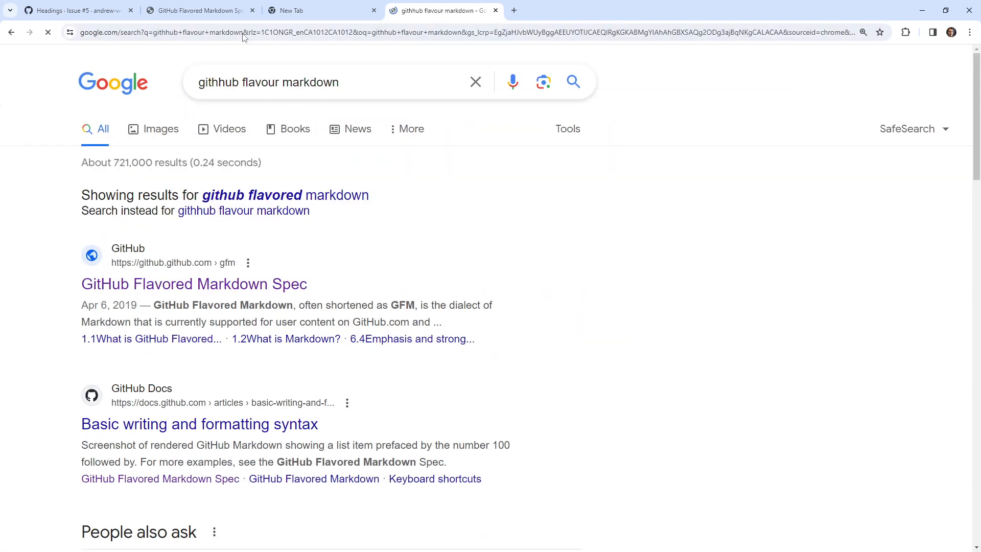
Open the GitHub Docs result "Basic writing and formatting syntax", skim the article and copy its URL.
click(306, 424)
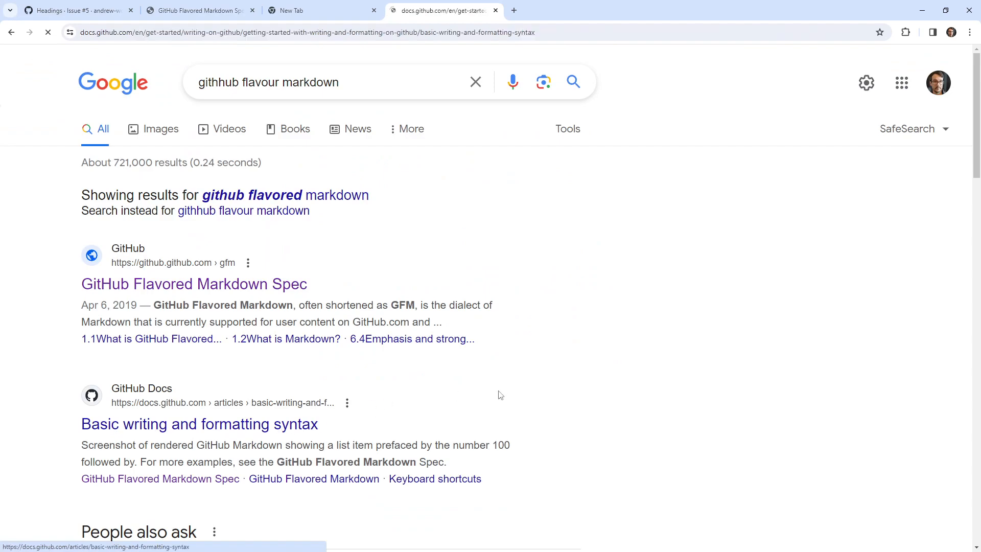
scroll(502, 393, down, 20)
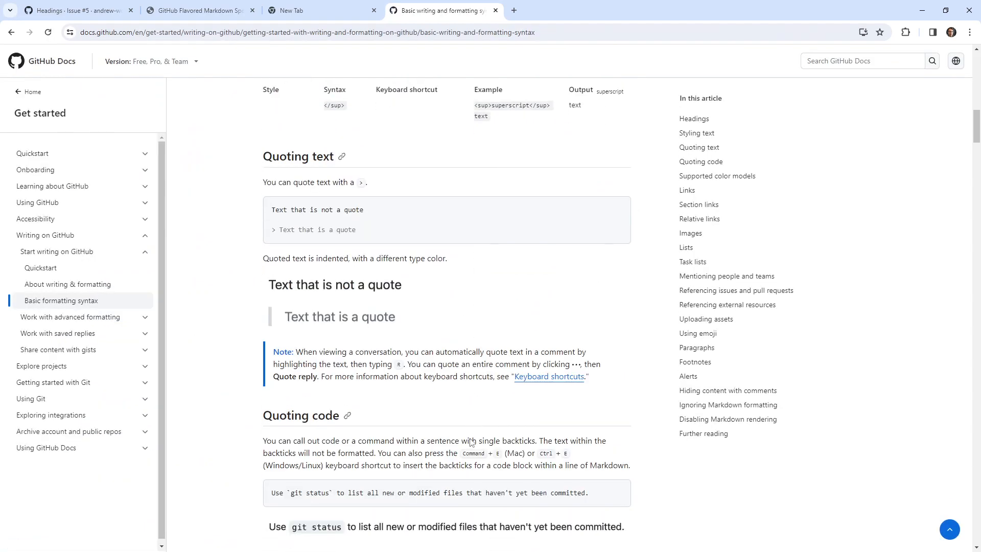
scroll(471, 439, down, 20)
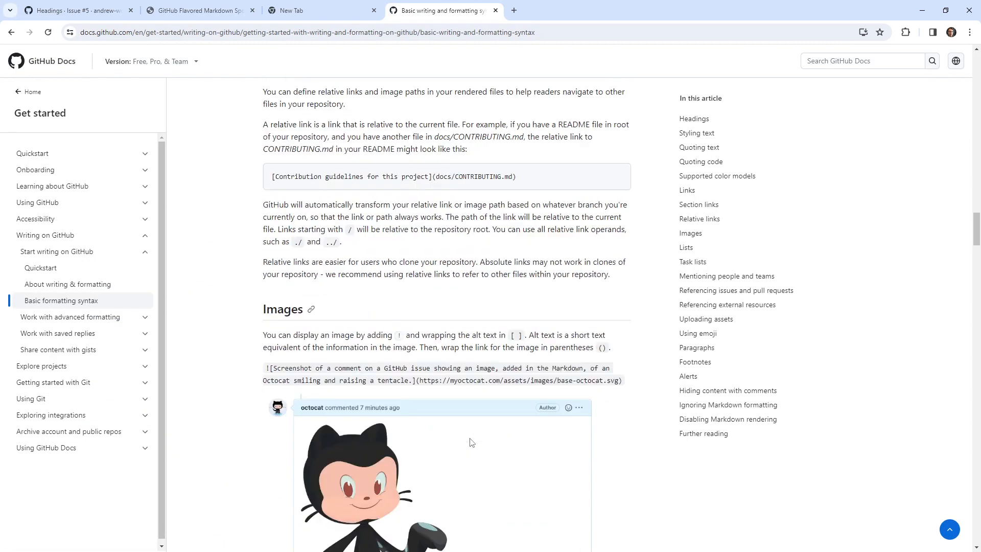
scroll(470, 444, down, 10)
click(306, 33)
key(ctrl+c)
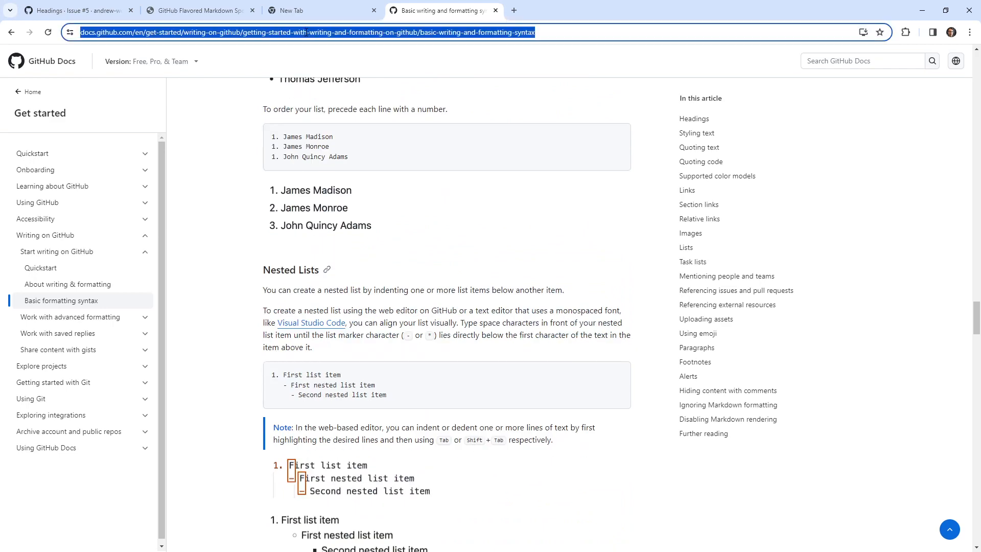
Return to the Github-Examples repository and open Readme.md from the markdown folder for editing.
click(94, 17)
click(173, 14)
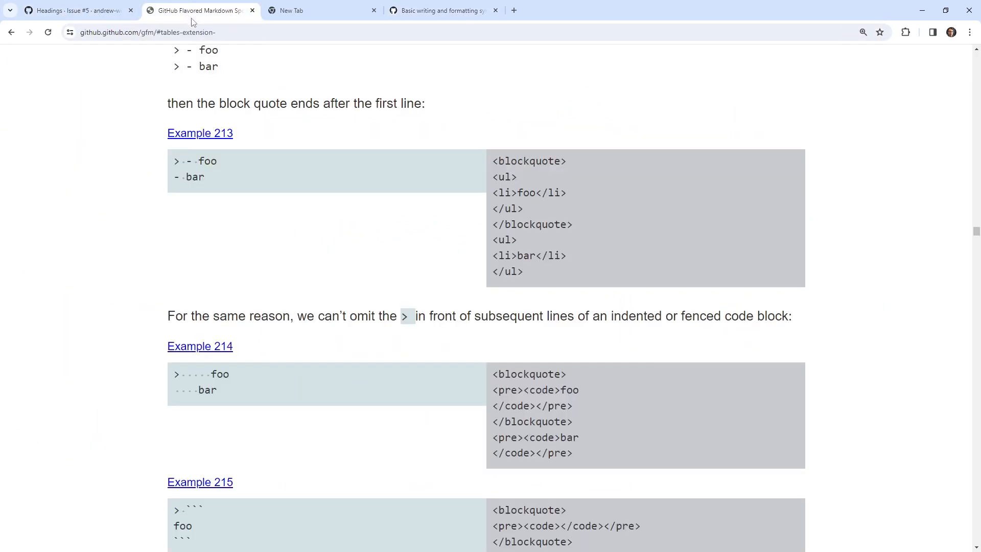
click(95, 13)
scroll(265, 310, up, 4)
scroll(264, 309, up, 1)
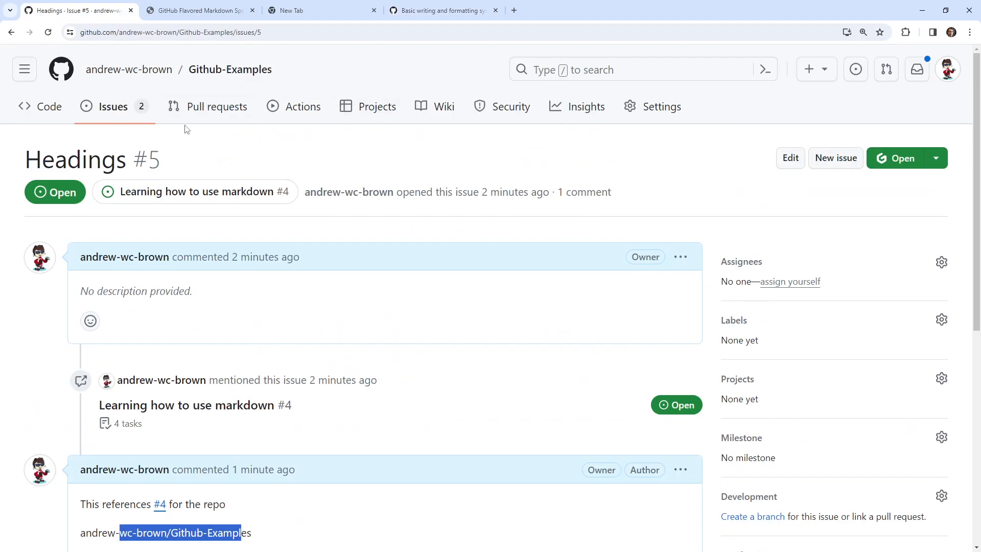
click(120, 107)
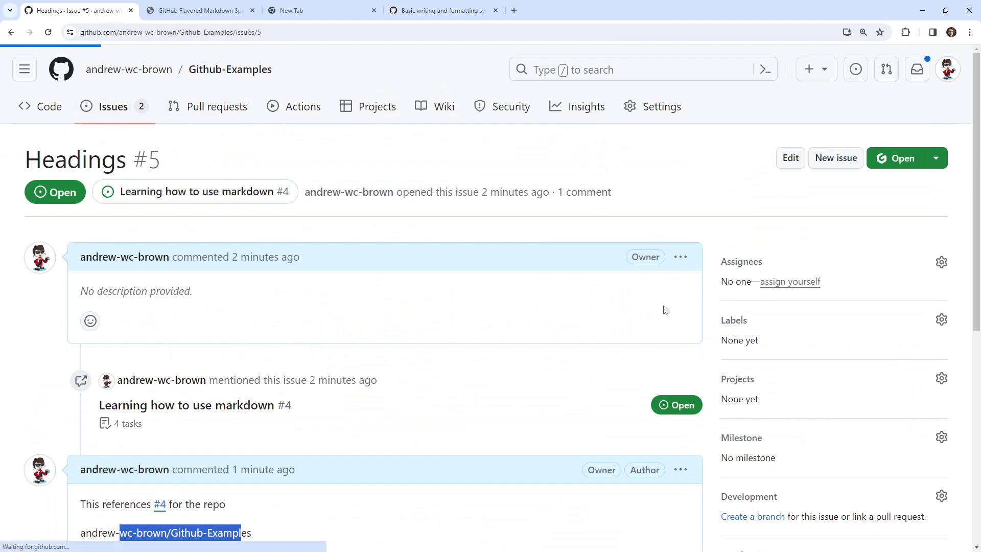
click(57, 112)
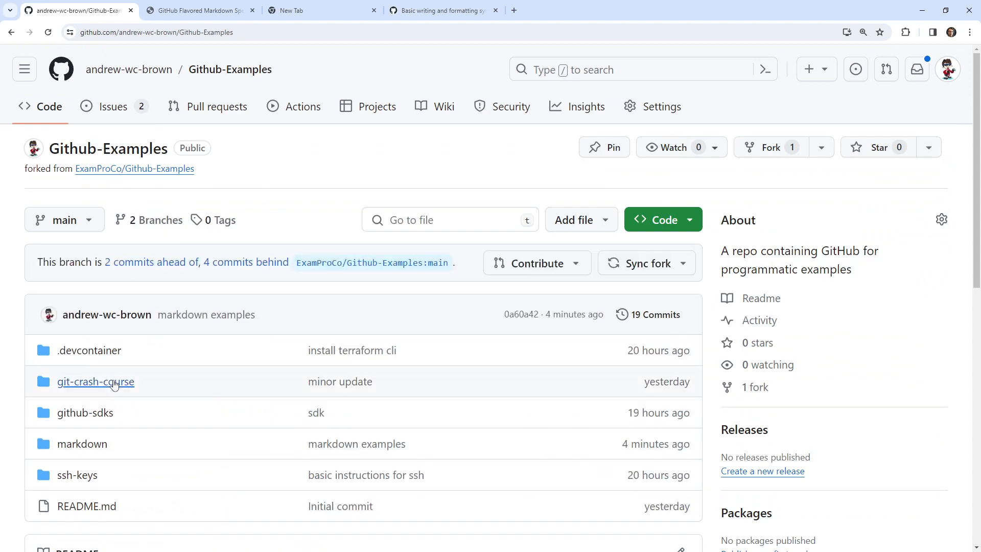
click(102, 444)
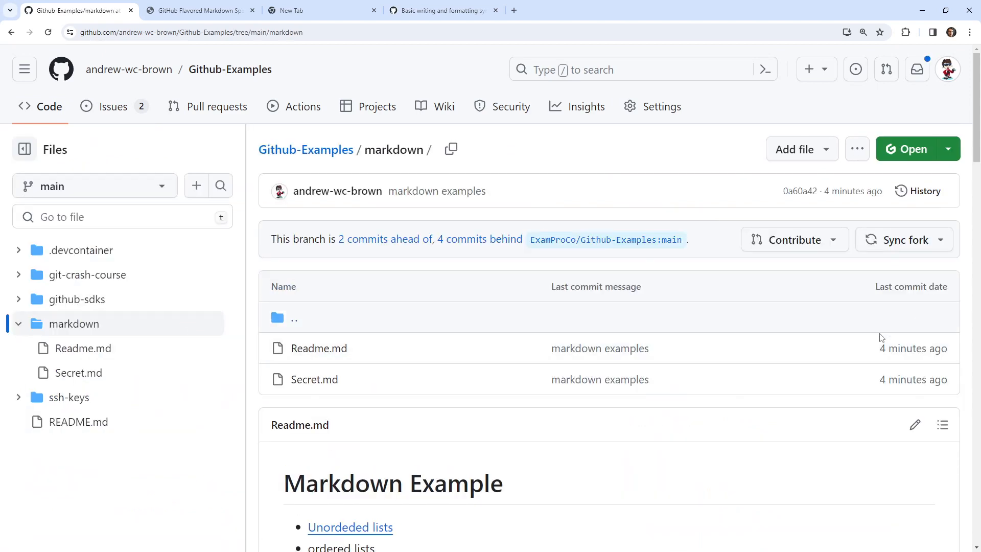
click(312, 348)
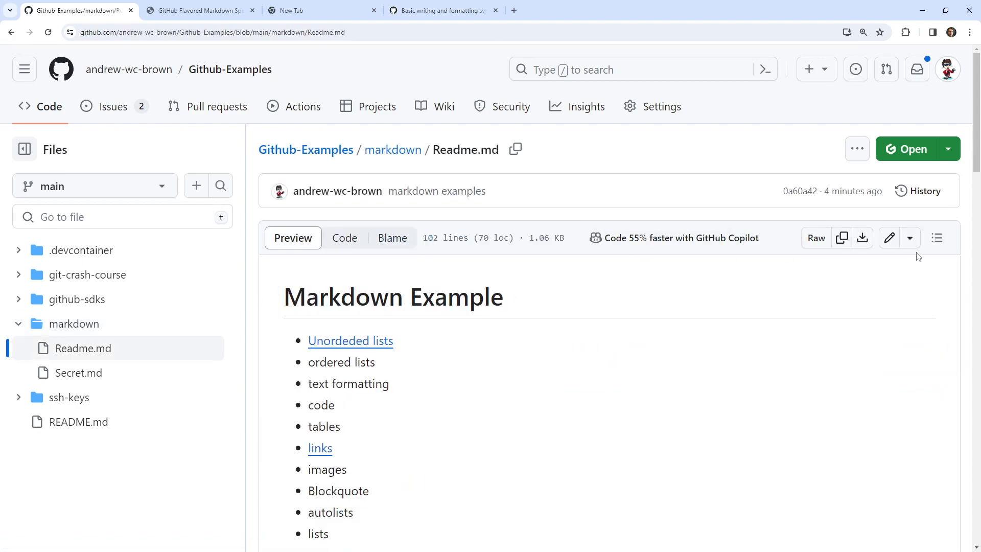
click(889, 237)
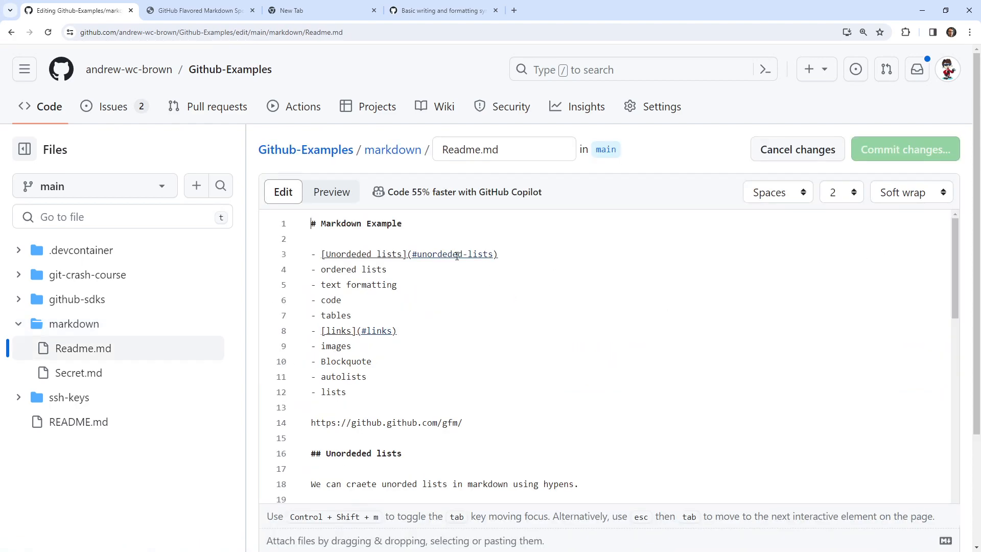
Paste the copied docs URL as a separate paragraph below the github.github.com/gfm link in Readme.md and commit the change to main.
scroll(507, 340, down, 2)
click(326, 192)
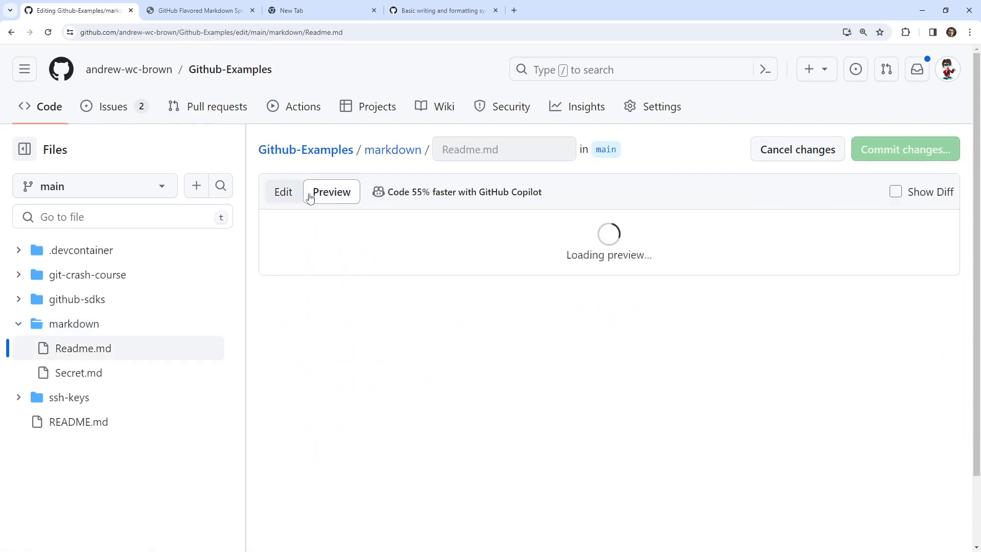
click(282, 192)
scroll(415, 299, up, 2)
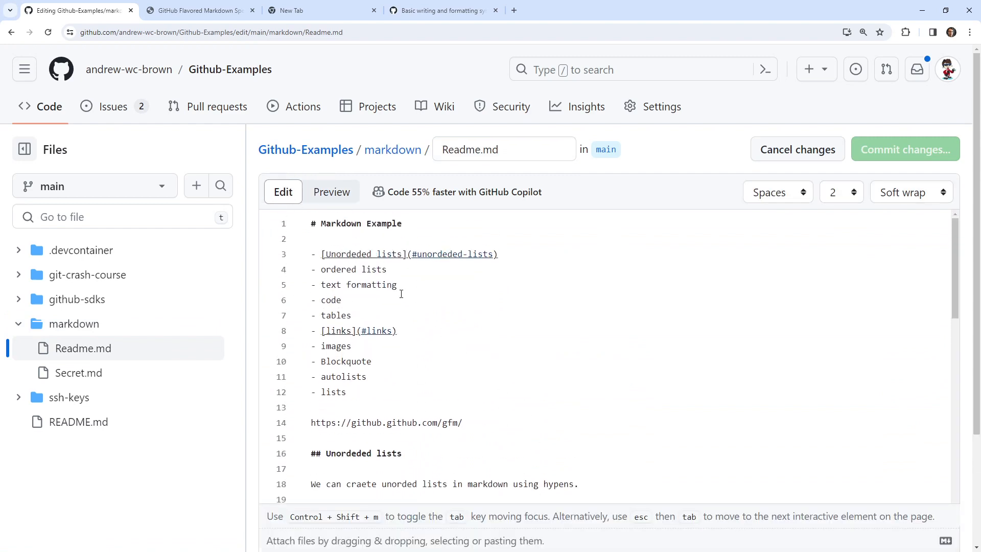
click(454, 428)
key(Return)
key(Return)
key(ctrl+v)
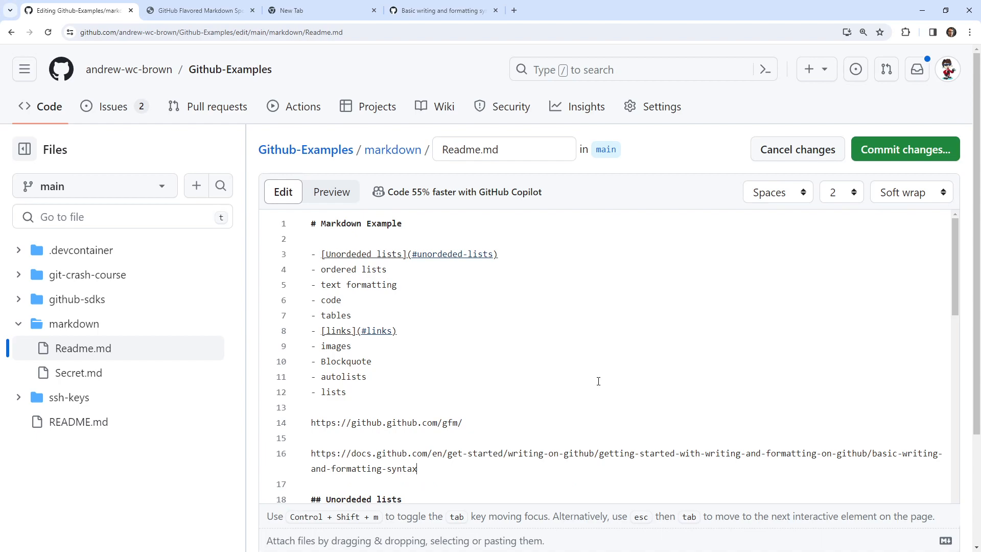
click(873, 149)
click(598, 466)
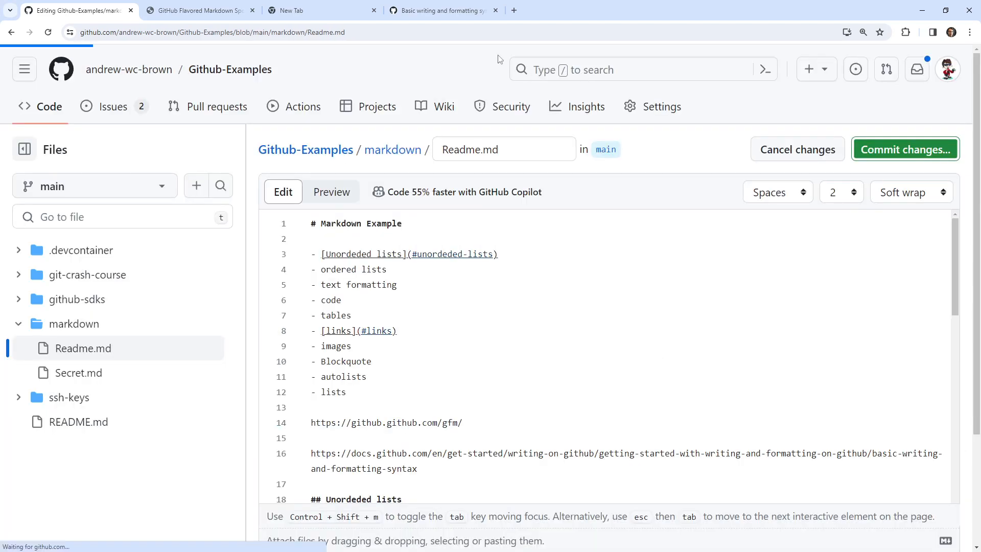
Return to the "Basic writing and formatting syntax" article and look through its Links, Section links and Nested Lists sections.
click(446, 10)
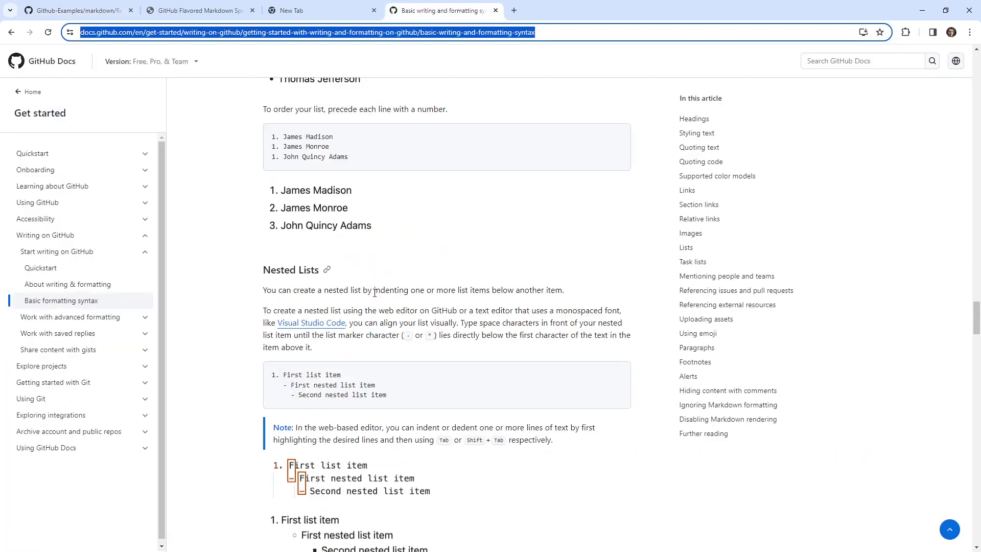
scroll(374, 292, down, 4)
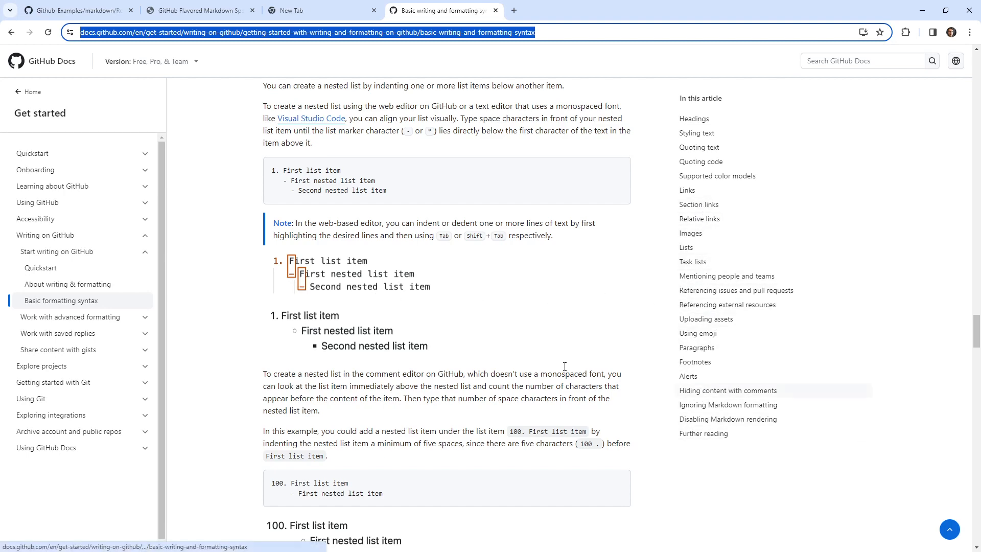
scroll(558, 278, down, 7)
click(686, 190)
scroll(458, 311, down, 20)
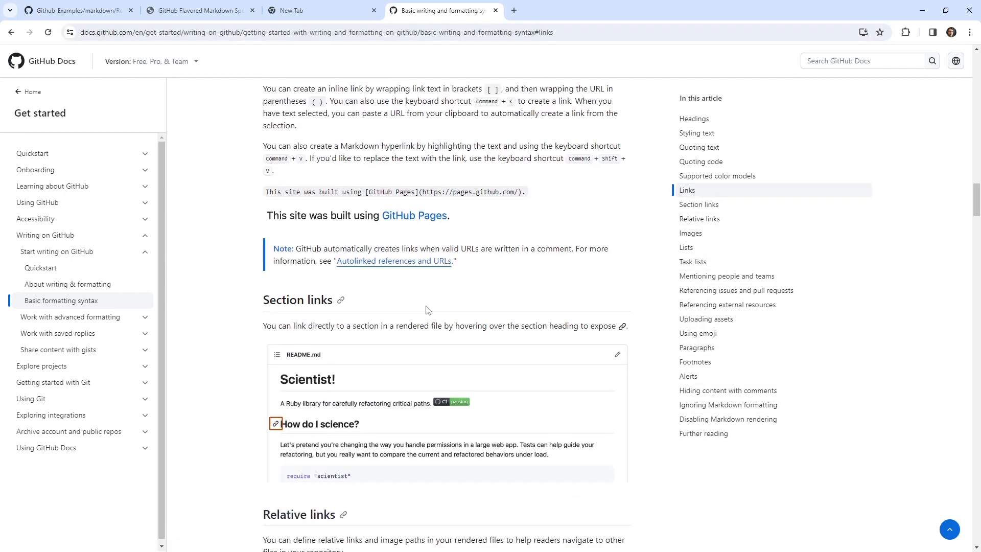
scroll(427, 302, down, 15)
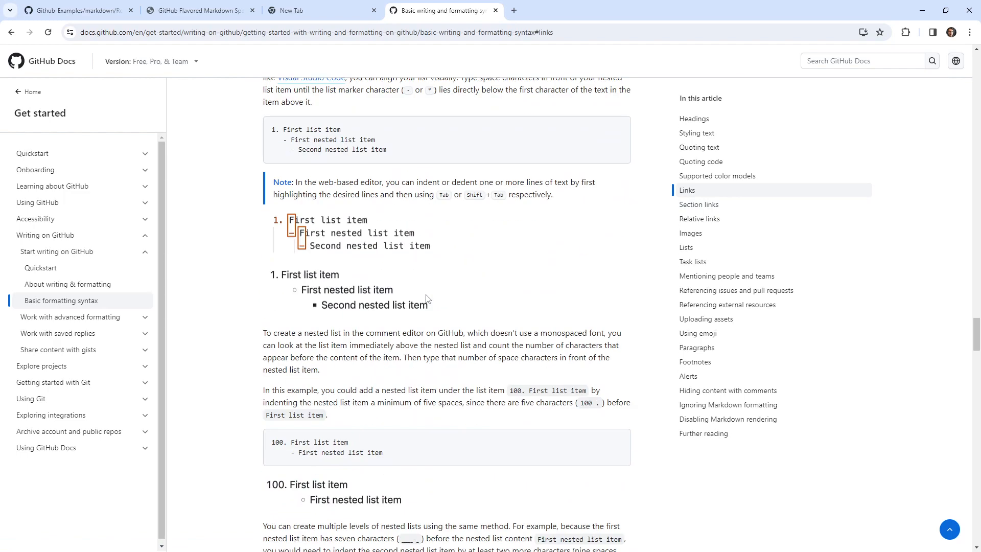
Search the article for "auato" and skim the sections on mentions, issue references and external resources.
key(ctrl+f)
text(auato)
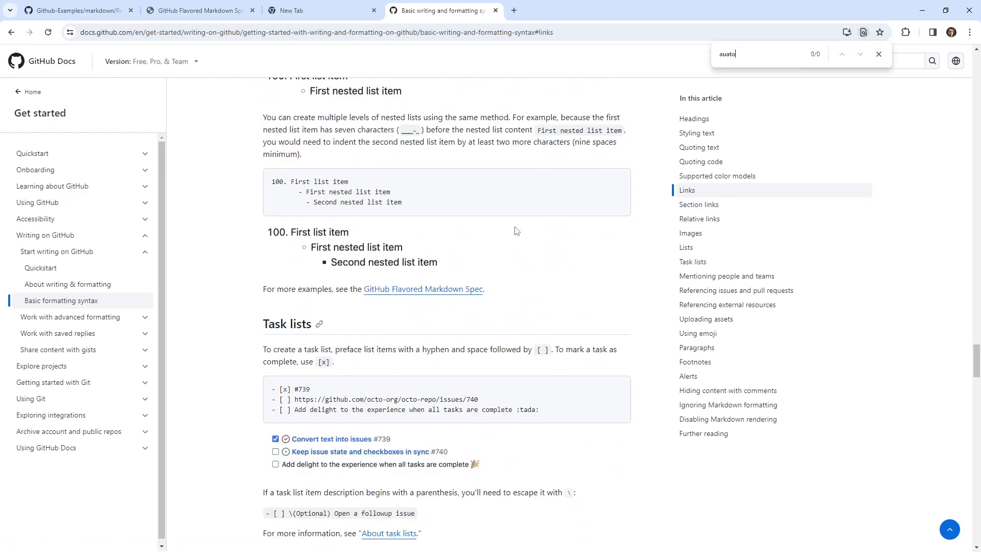
scroll(478, 257, down, 6)
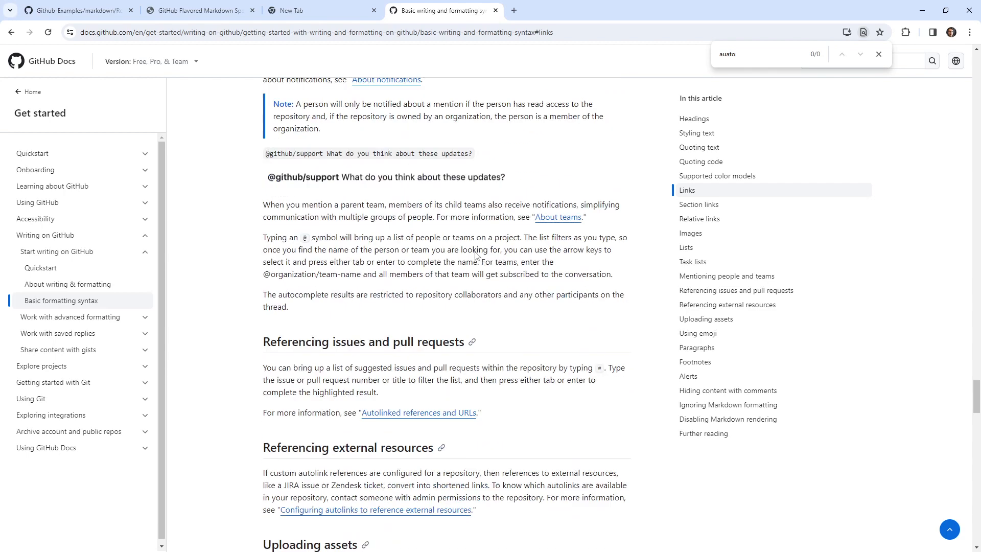
click(368, 35)
key(BackSpace)
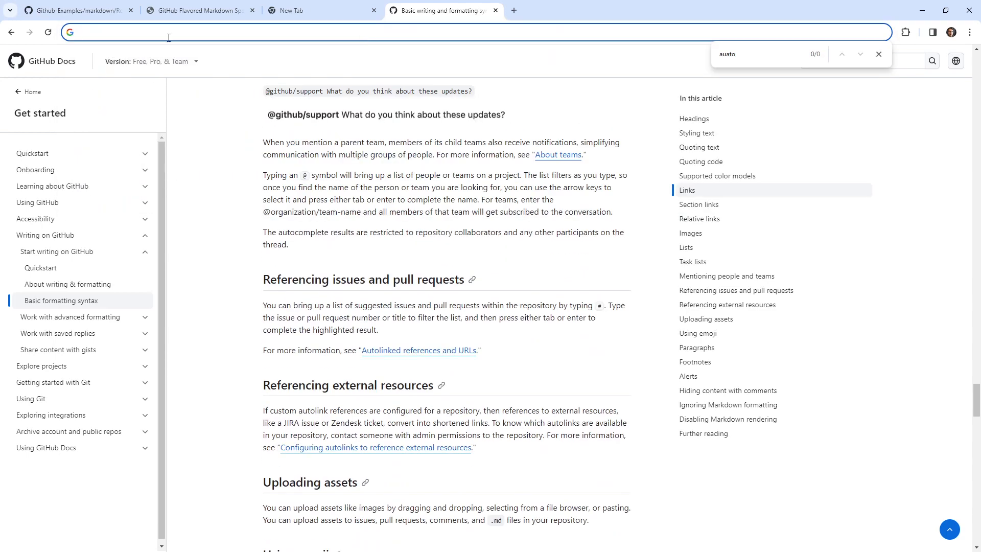
Open the "Auto linked references" article from the advanced formatting topics in the docs.
click(98, 284)
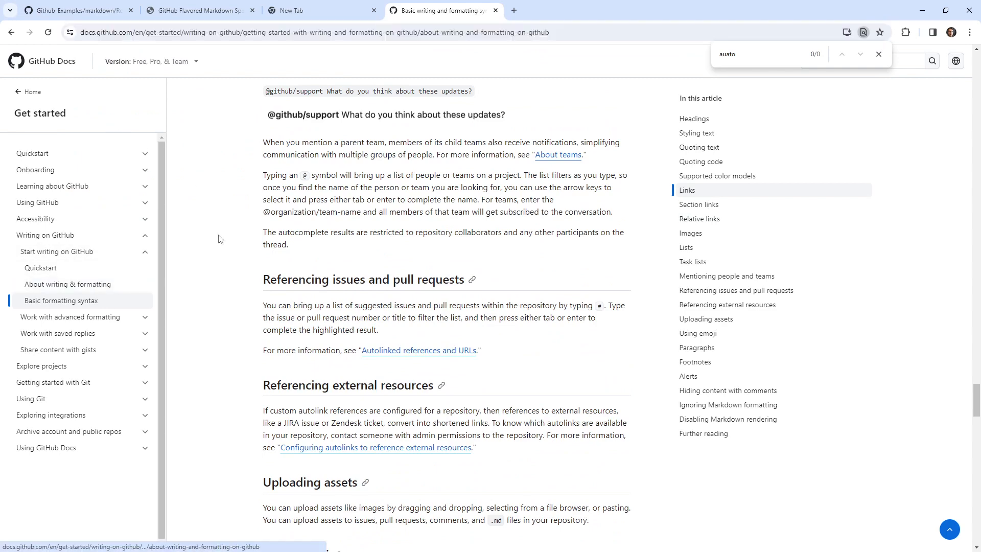
click(82, 317)
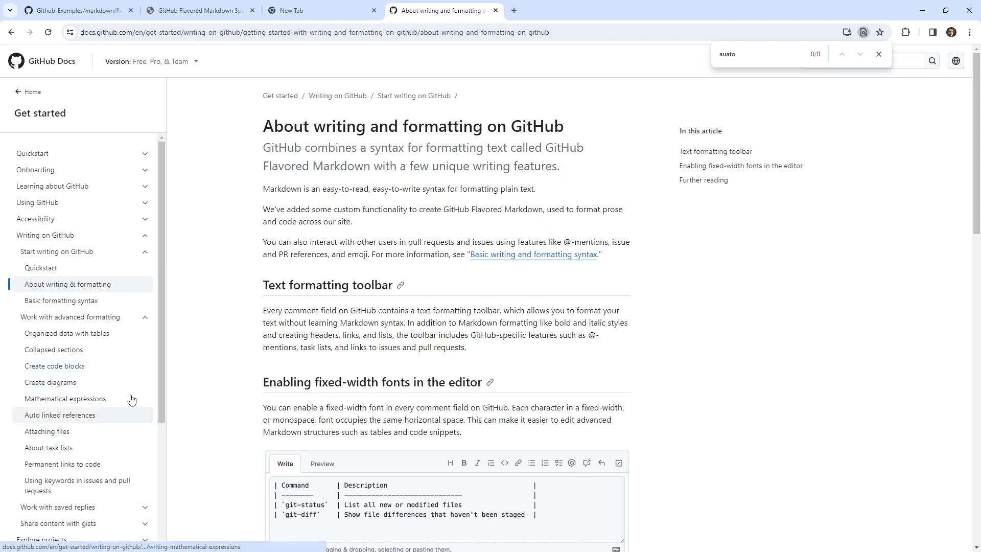
click(100, 416)
Examine the article's reference tables for issues, pull requests and commit SHAs, plus its notes on labels and custom autolinks.
scroll(398, 361, down, 5)
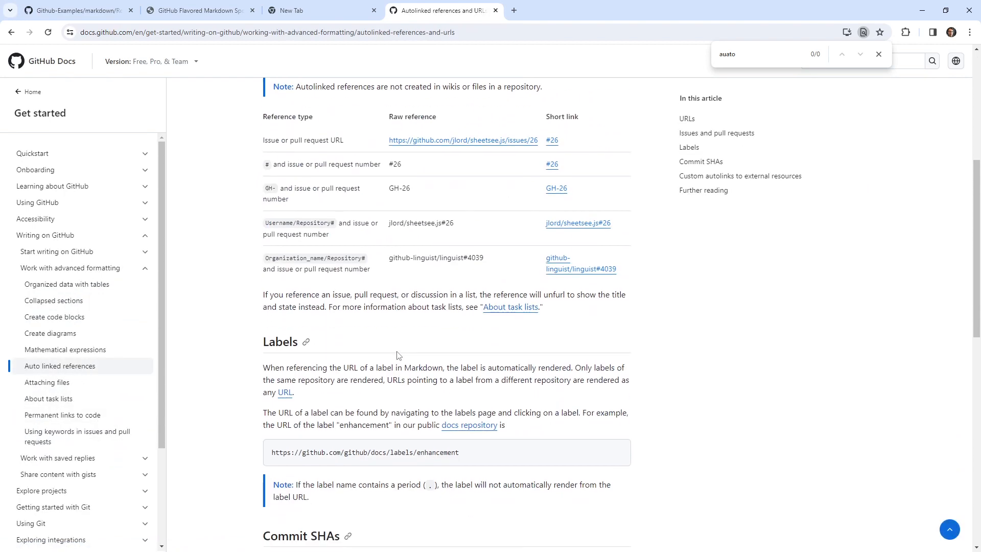
scroll(397, 352, down, 8)
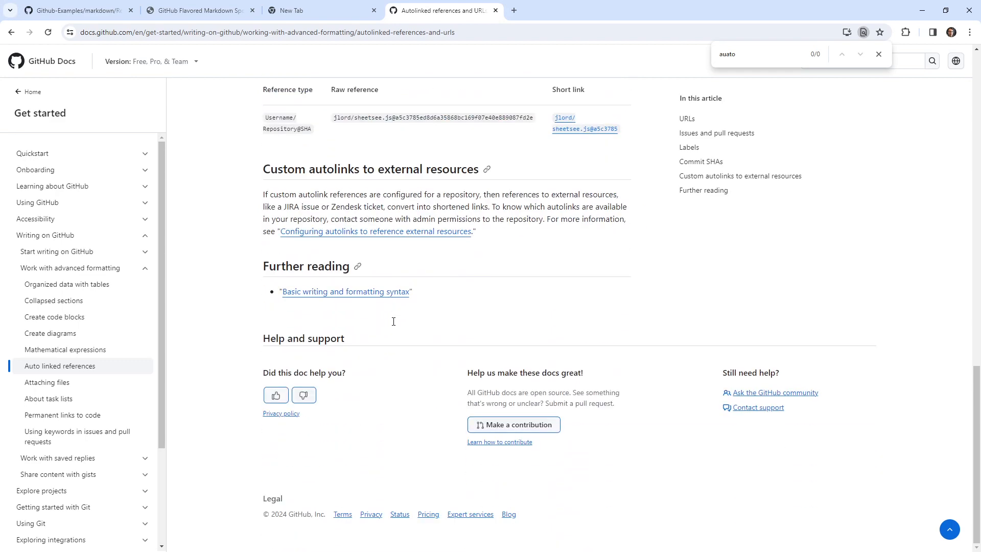
scroll(393, 321, up, 6)
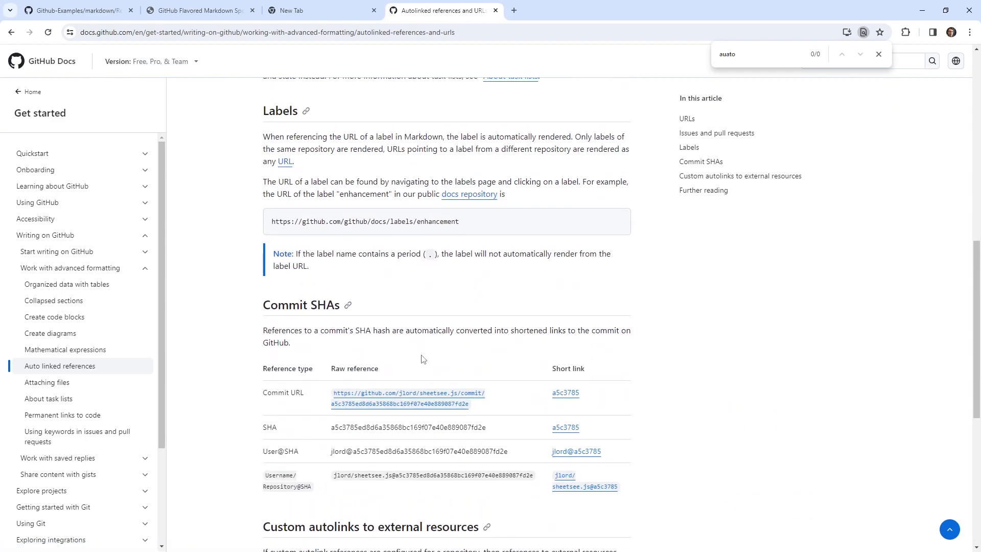
scroll(423, 359, down, 2)
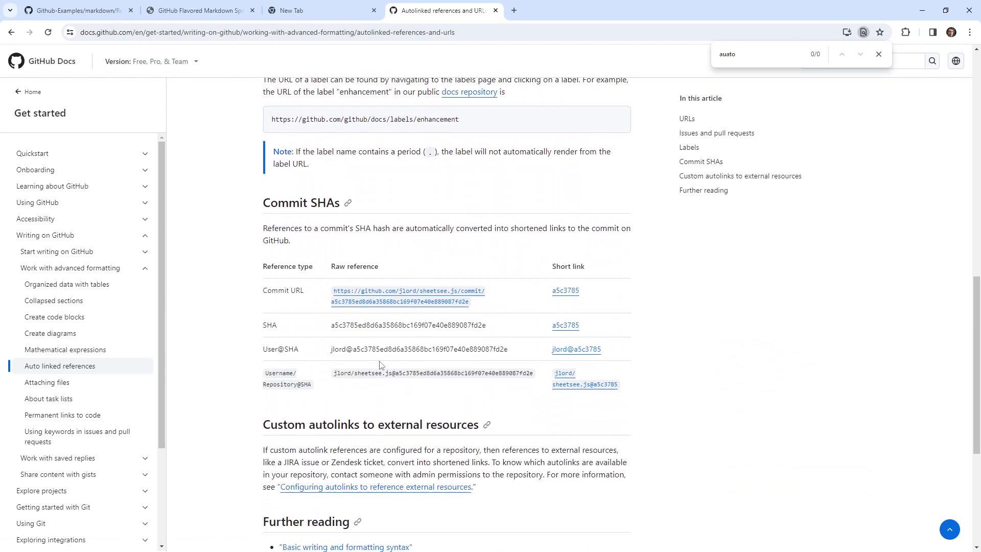
drag(380, 377, 497, 373)
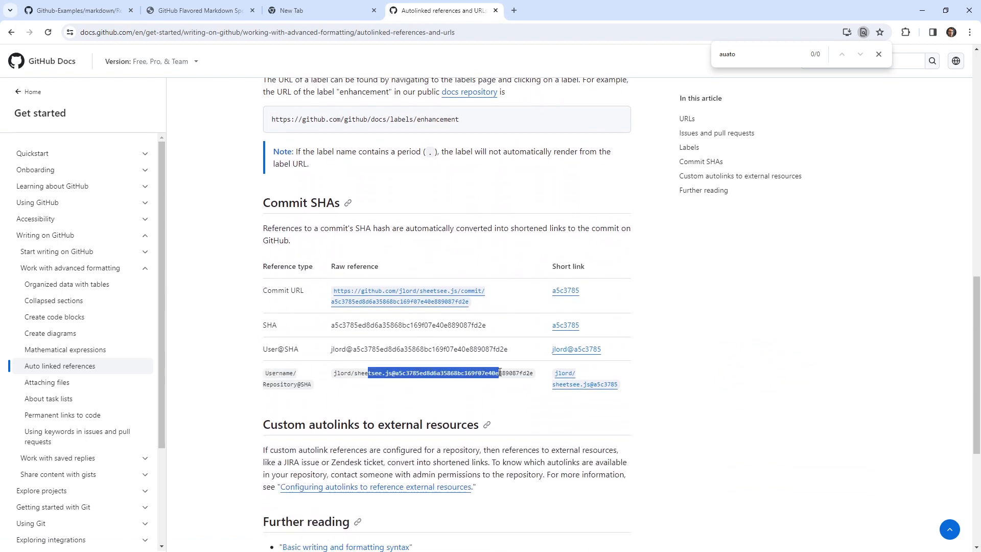
scroll(500, 372, up, 6)
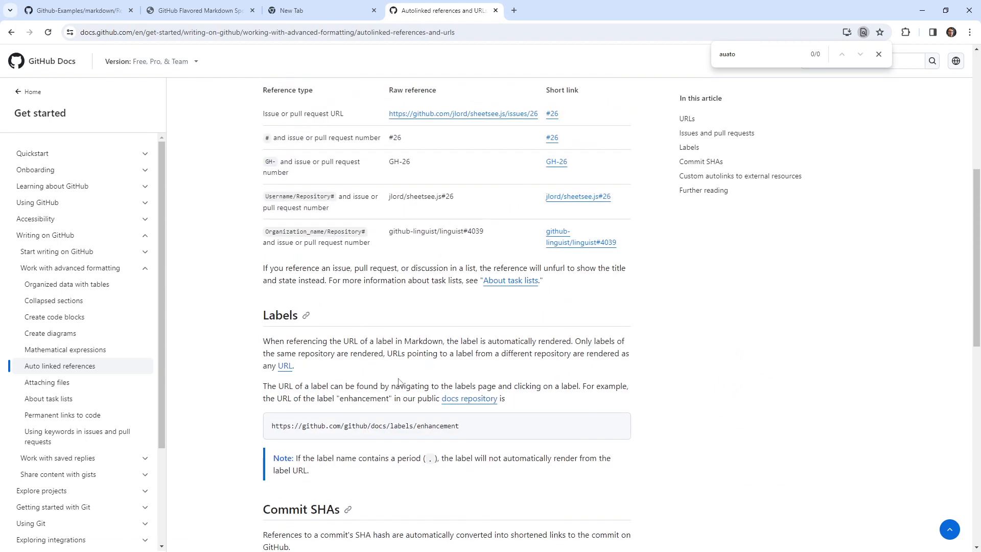
Check the article's username/repository issue reference format, close the empty browser tab and return to the repository's Readme.md page.
scroll(398, 382, up, 2)
drag(385, 308, 442, 300)
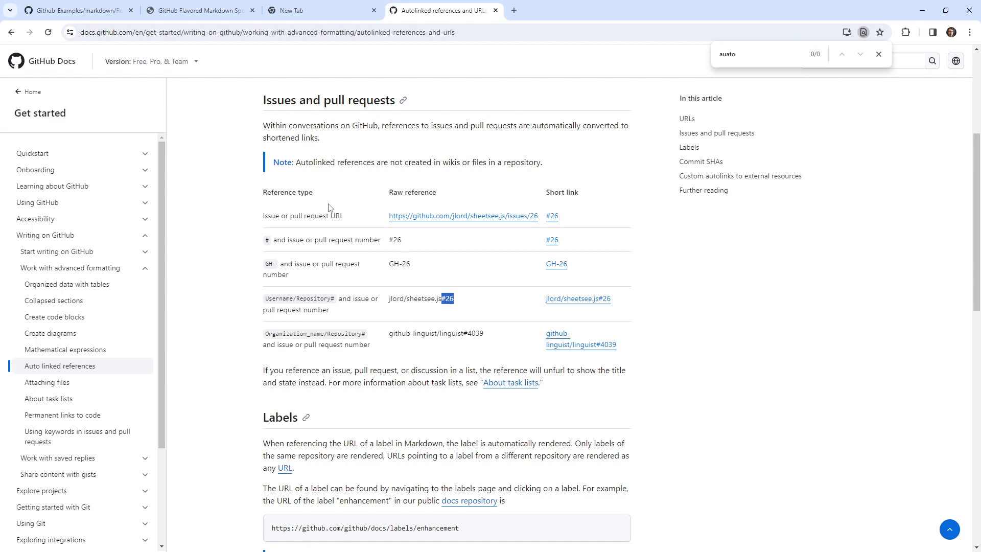
click(170, 15)
click(111, 16)
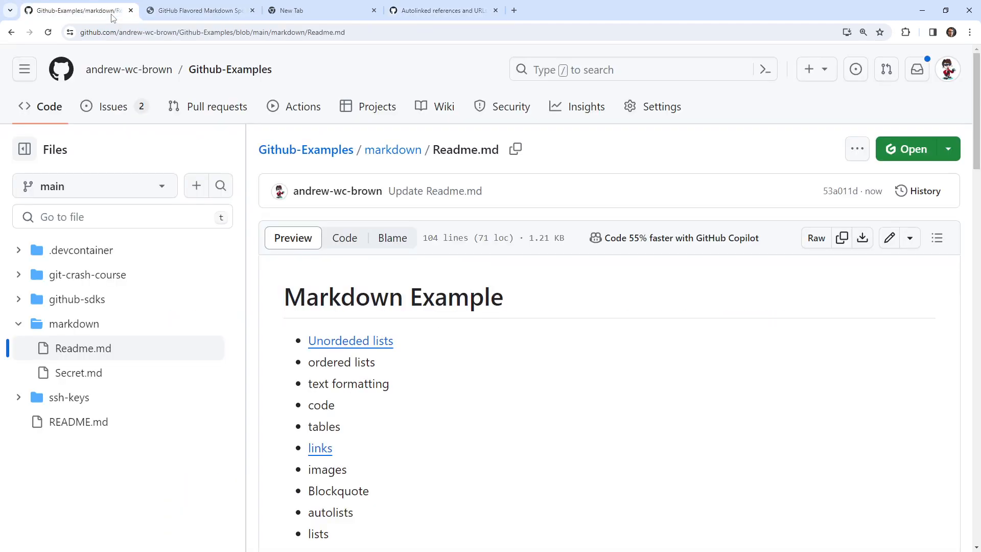
click(317, 16)
click(374, 11)
click(174, 18)
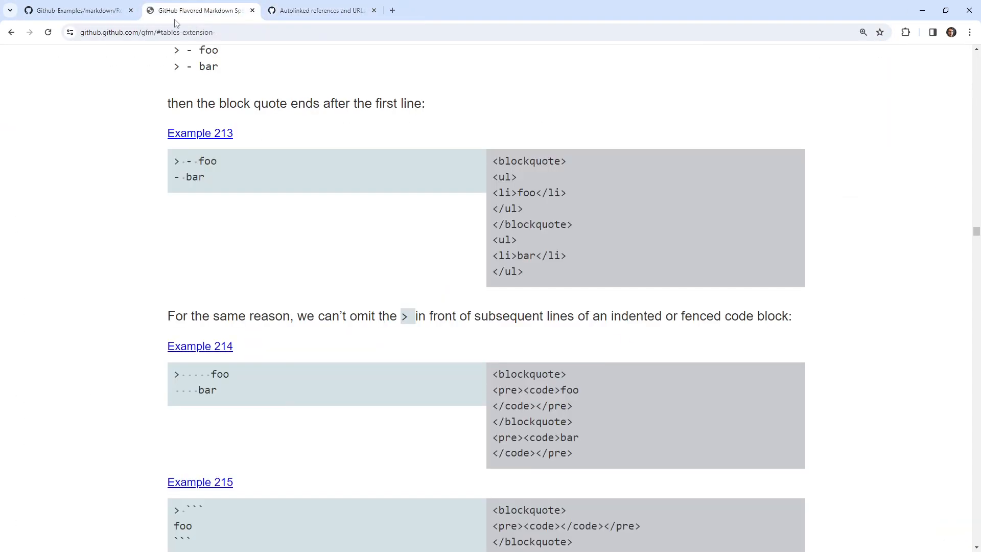
click(103, 17)
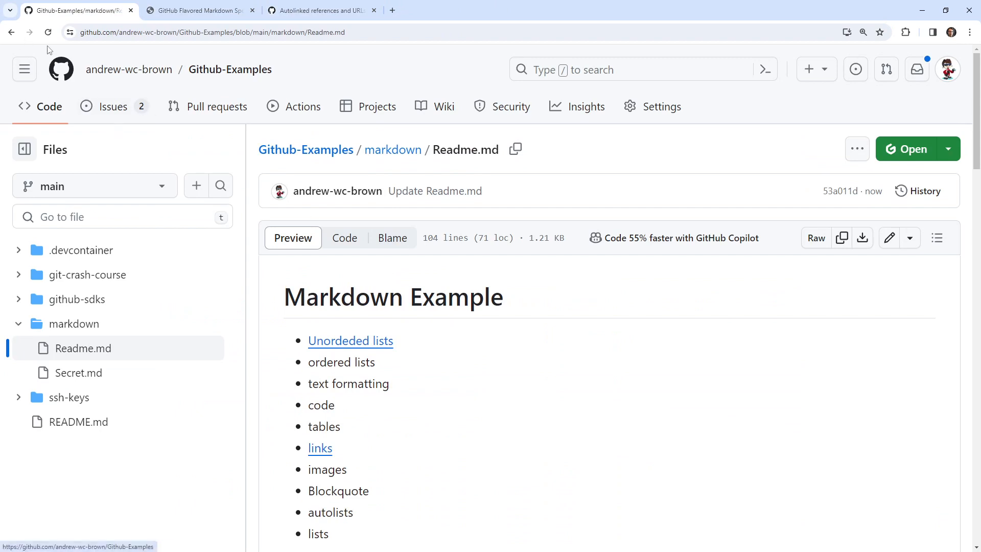
Open the "Headings" issue from the Github-Examples repository's list of open issues.
click(121, 119)
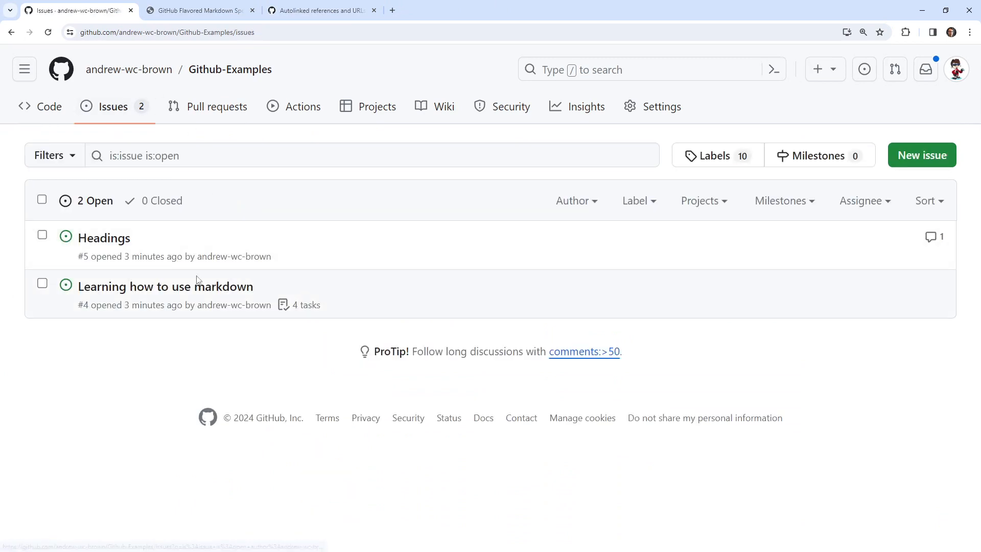
mouse_move(165, 293)
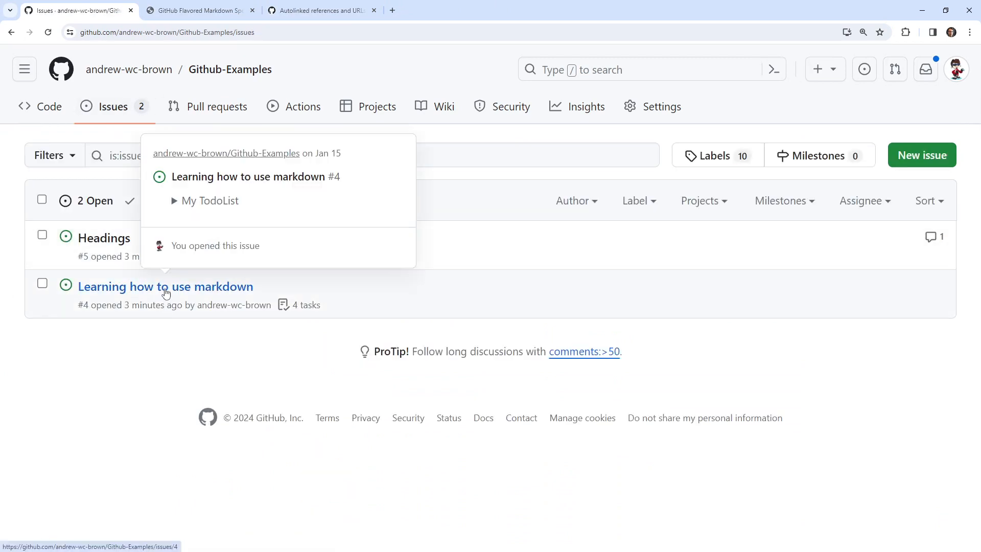
click(104, 242)
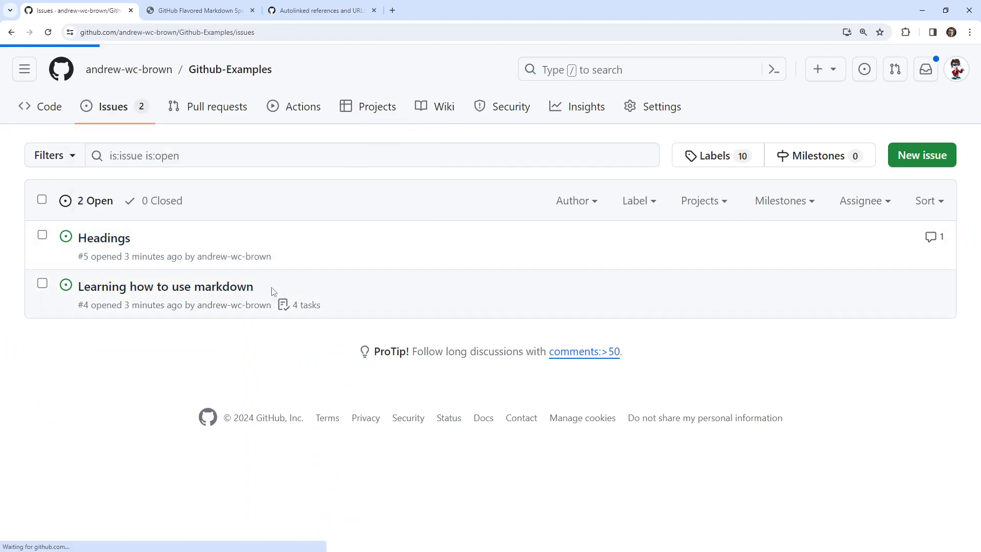
Edit the comment on the Headings issue, appending #4 to the Github-Examples repository path, and save the update.
scroll(385, 414, down, 5)
click(679, 164)
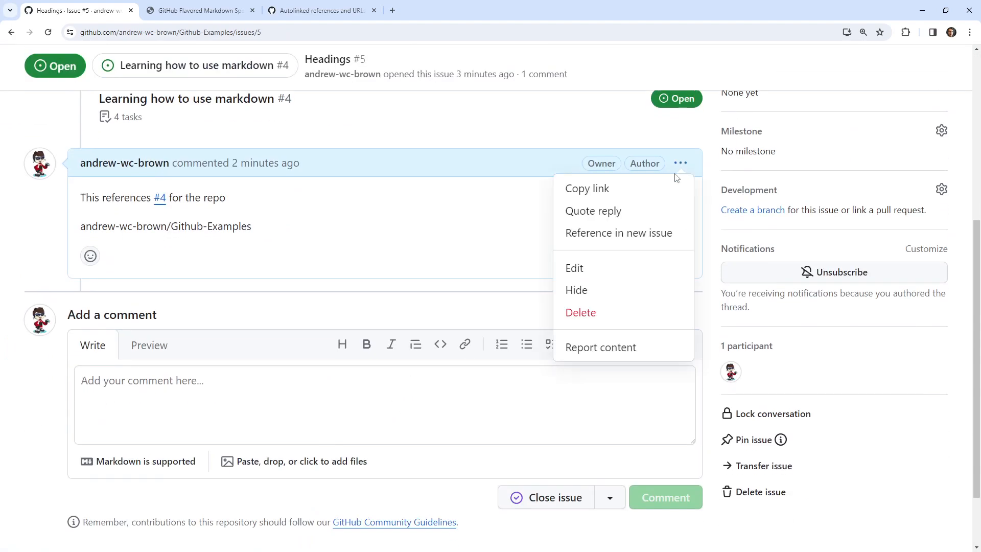
click(597, 268)
text(#4)
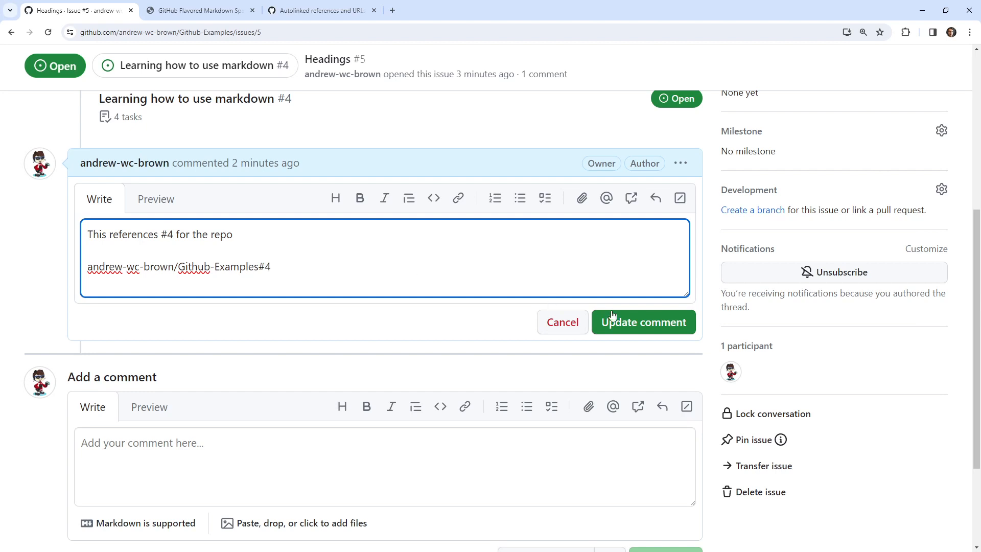
click(612, 314)
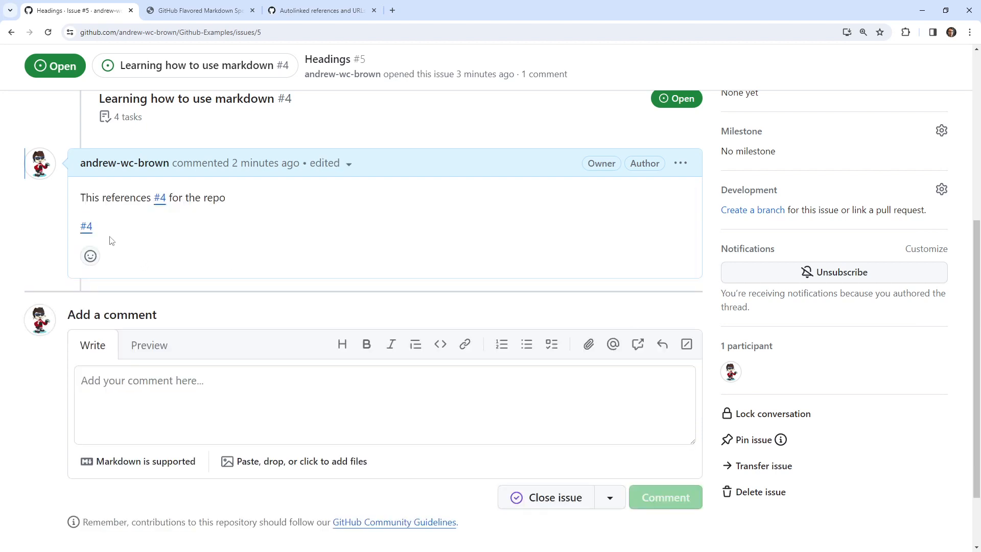
Preview the issue behind the comment's second #4 link and expand its My TodoList section.
mouse_move(86, 232)
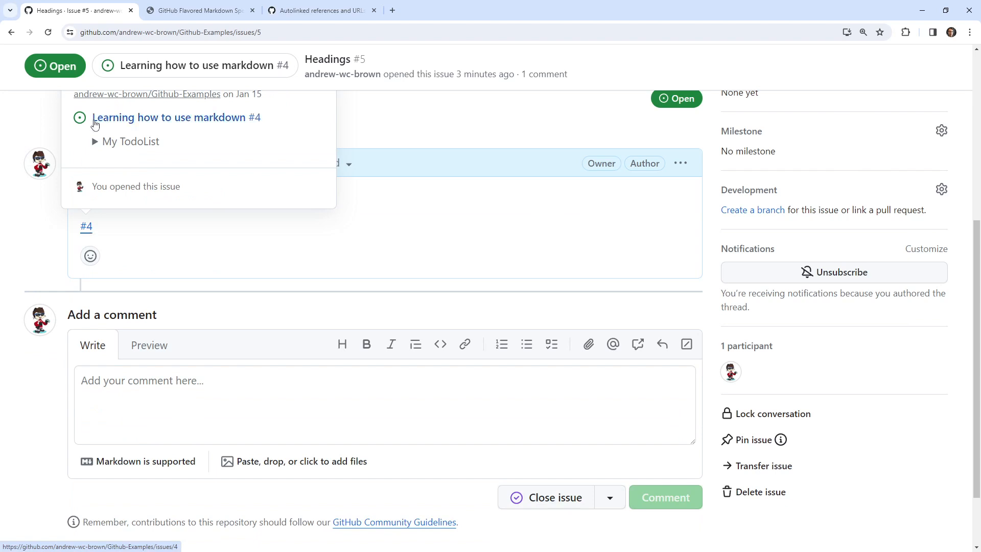
double_click(103, 142)
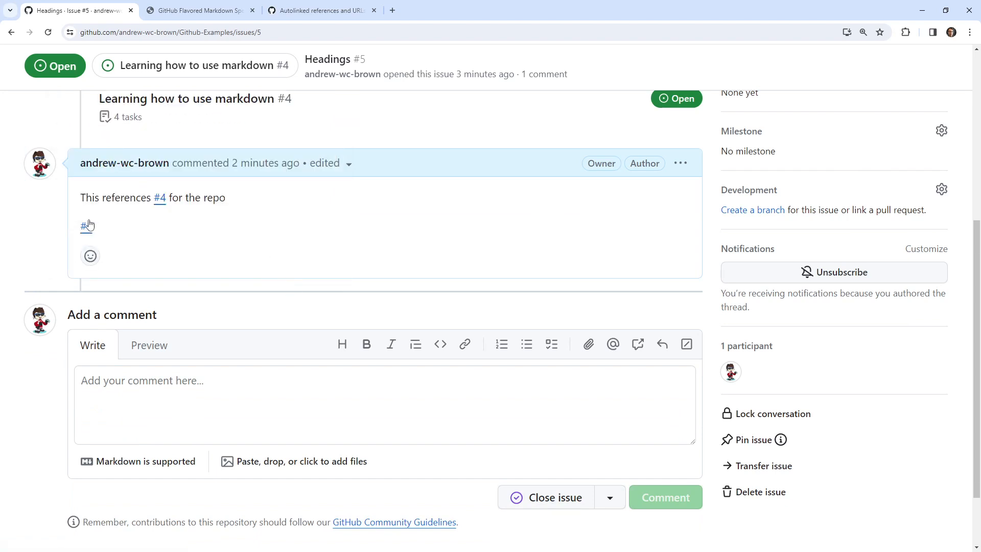
mouse_move(87, 225)
double_click(105, 142)
click(97, 143)
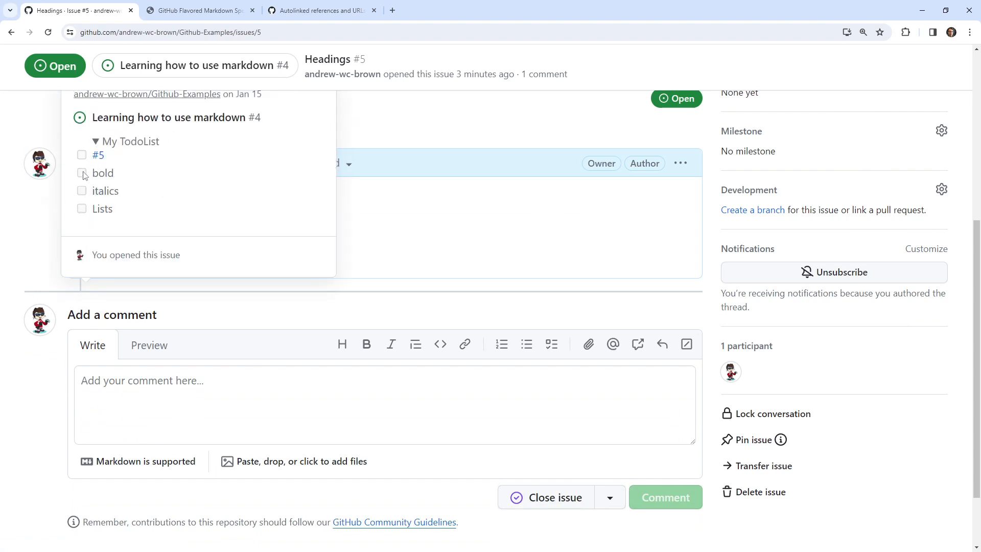
Close the Headings issue as completed.
scroll(333, 344, up, 5)
scroll(505, 375, down, 5)
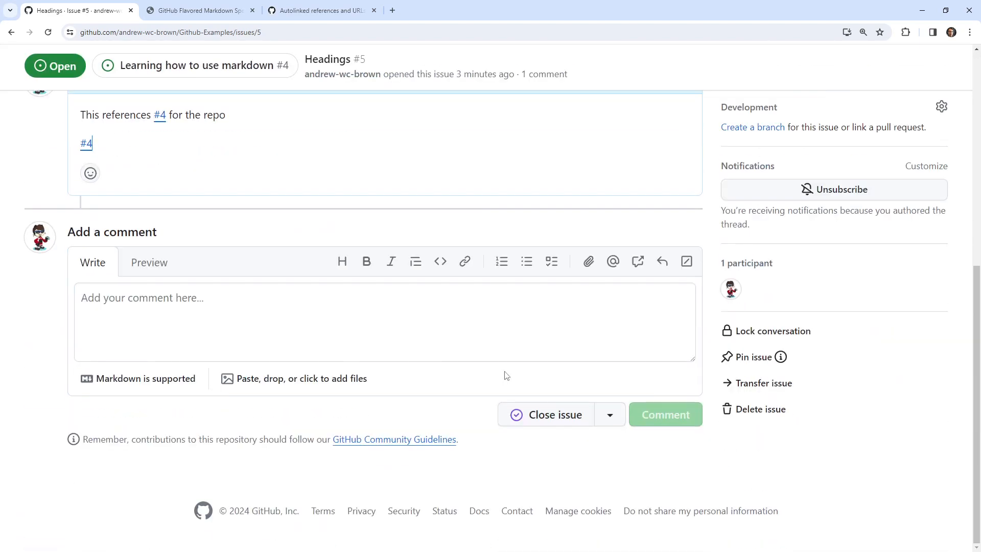
click(543, 407)
scroll(438, 387, up, 7)
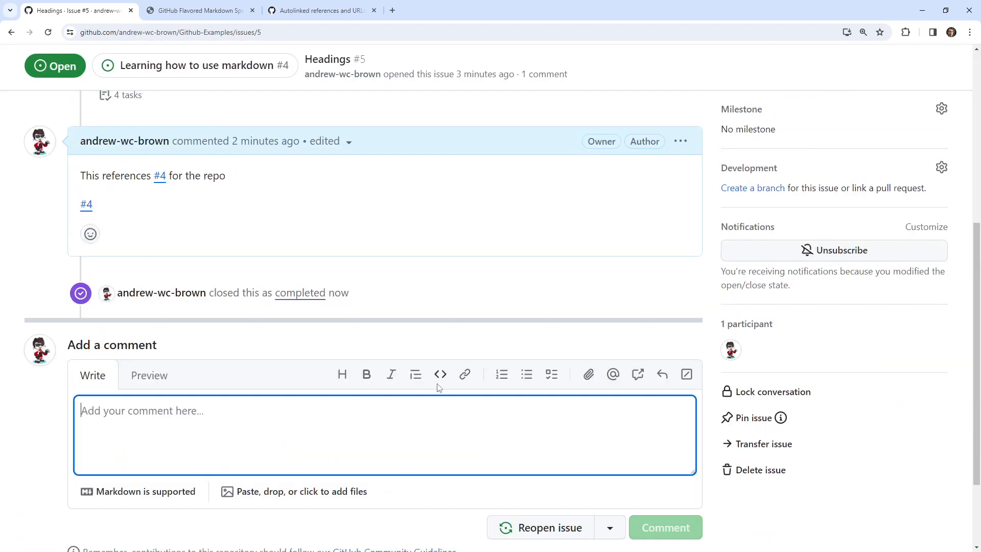
Open the "Learning how to use markdown" issue from the issue list and review its task progress and linked Headings mention.
click(118, 115)
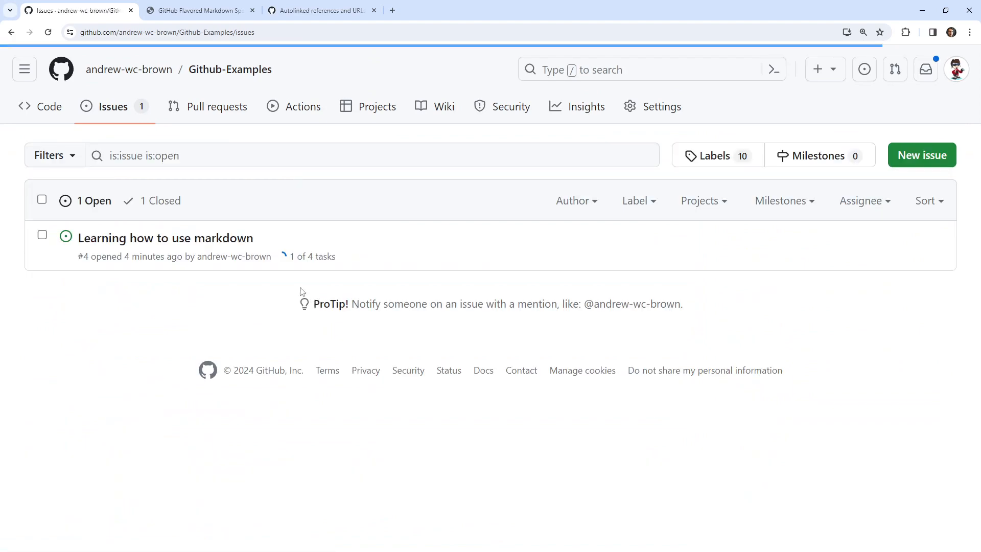
click(141, 236)
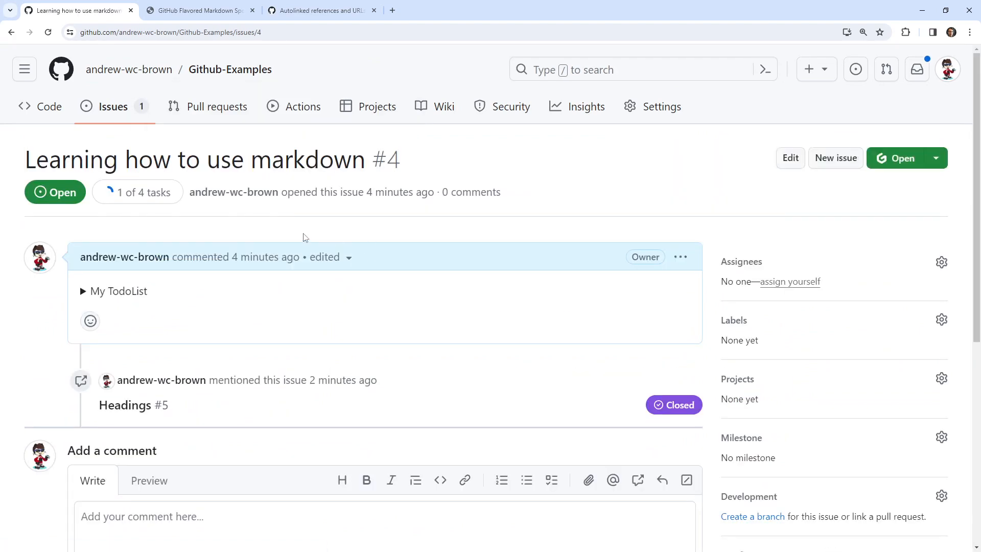
scroll(223, 337, down, 1)
scroll(223, 338, down, 2)
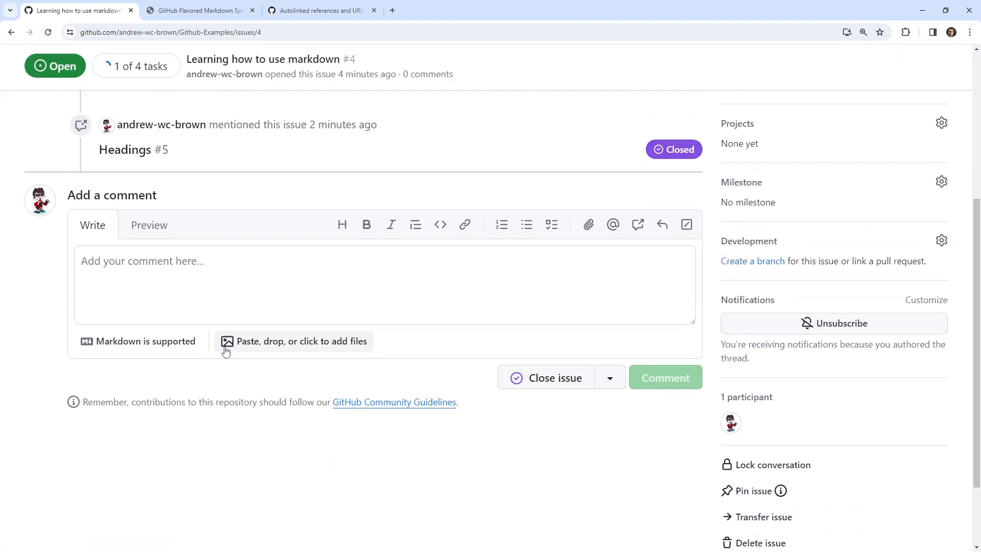
scroll(225, 323, up, 2)
scroll(304, 369, down, 2)
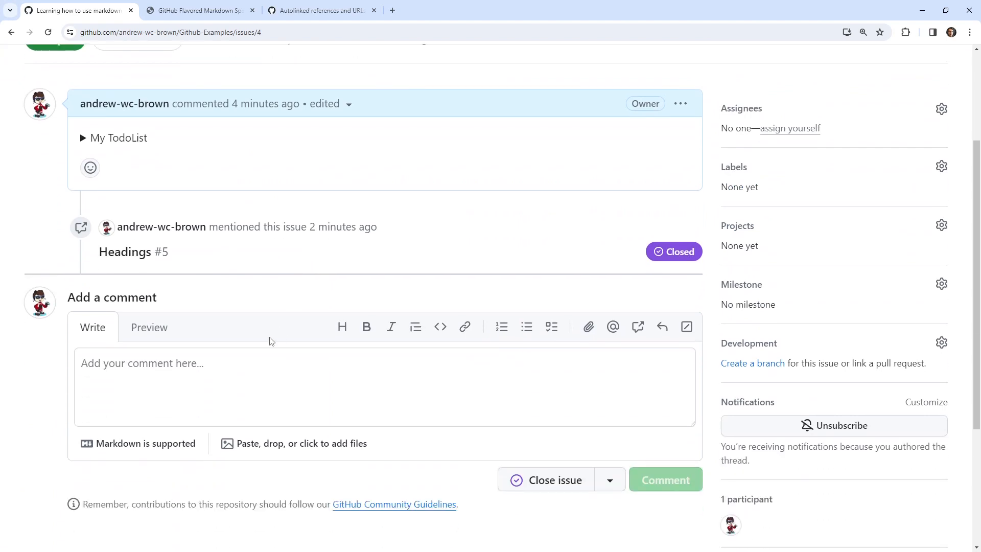
scroll(270, 337, up, 1)
Expand My TodoList in the issue description and tick off the bold, italics and Lists tasks.
double_click(82, 190)
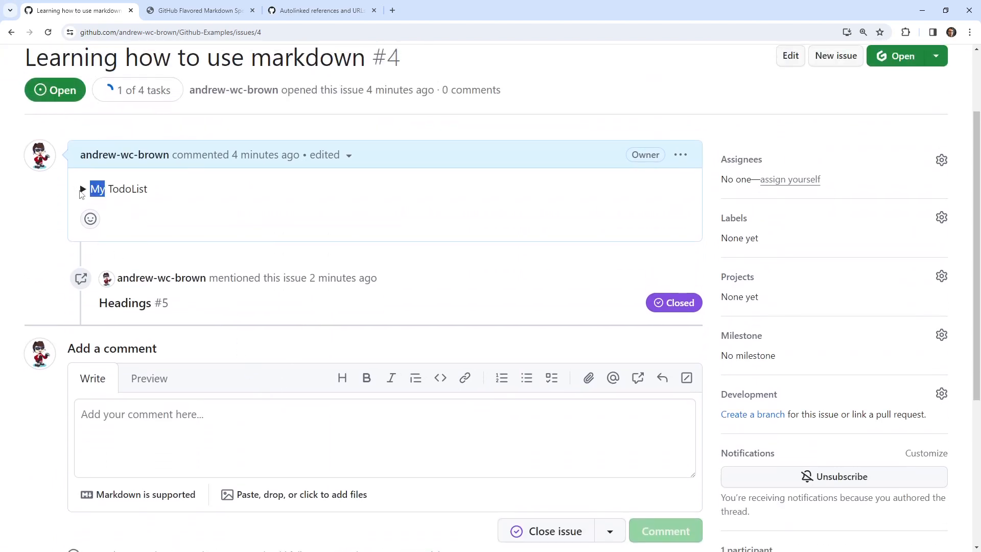
click(82, 189)
click(91, 225)
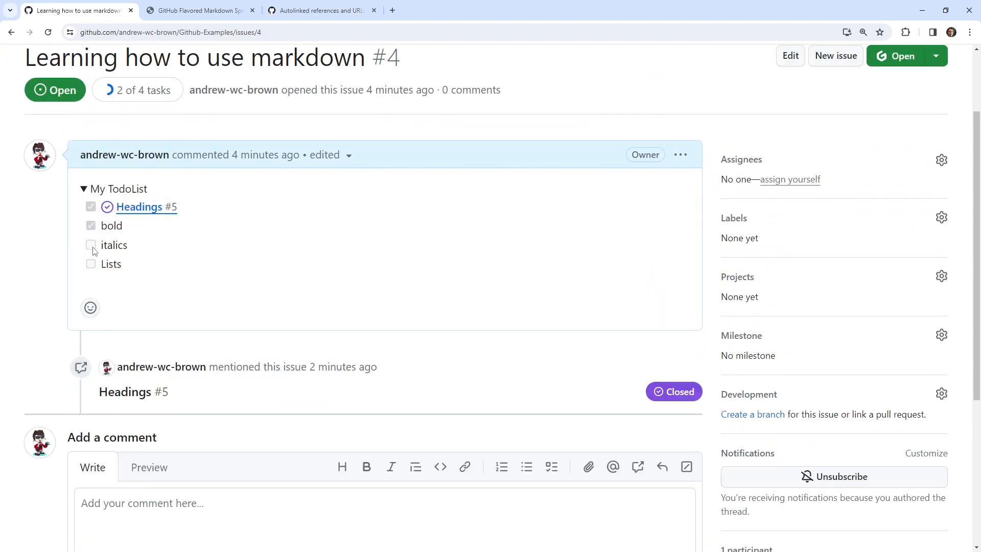
click(83, 189)
click(91, 245)
click(83, 190)
click(91, 264)
scroll(292, 426, down, 5)
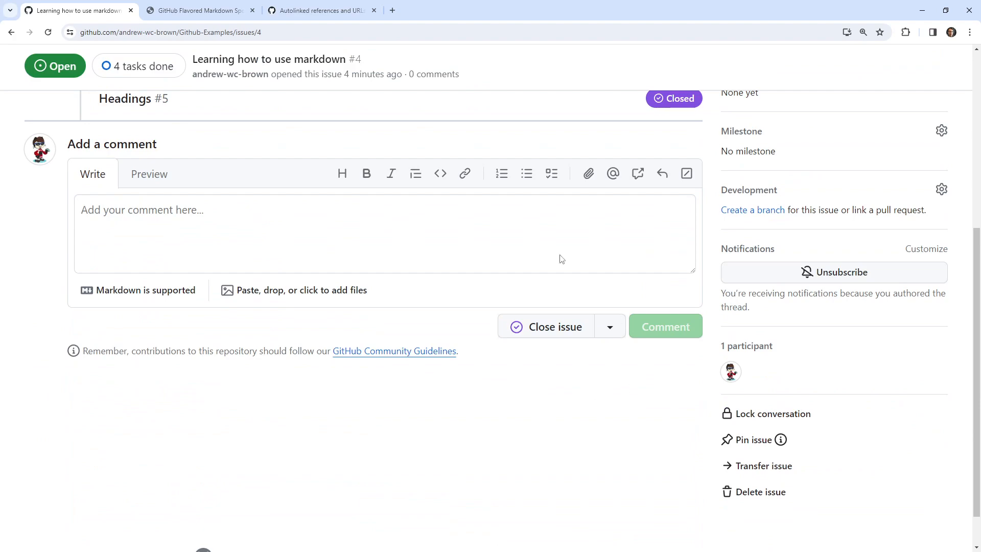
scroll(480, 330, up, 8)
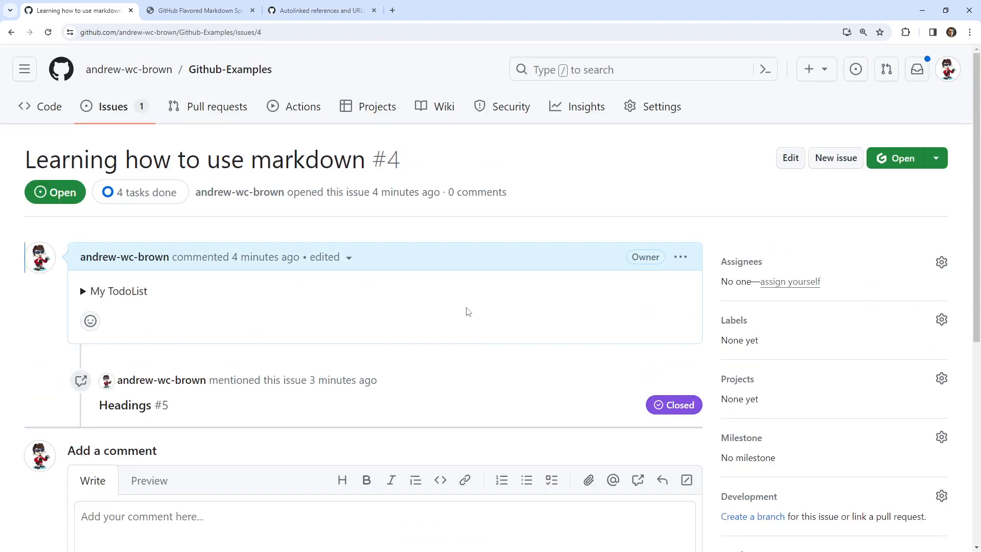